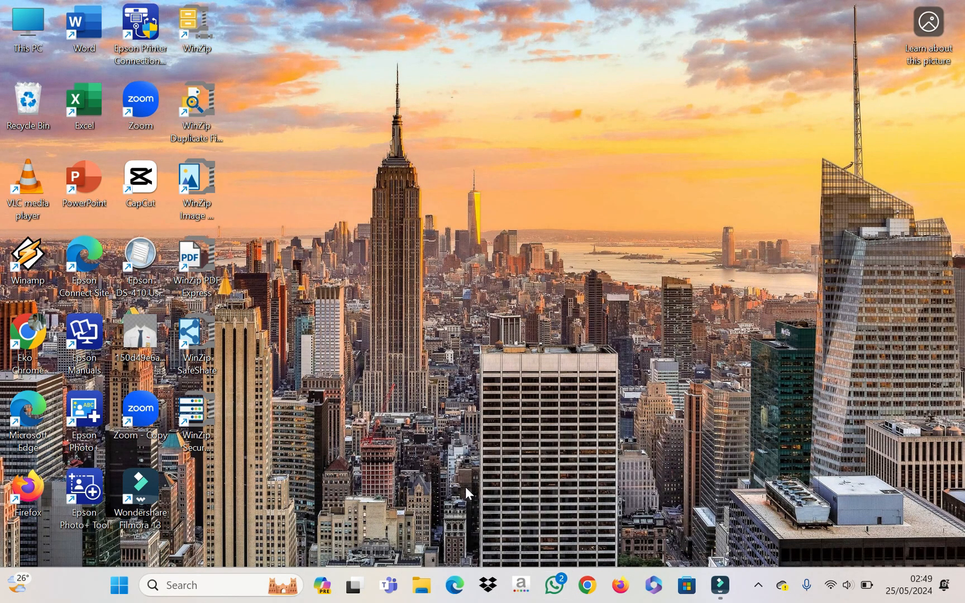
Step: Launch Chrome and maximize the 'Siapa yang menggunakan Chrome?' profile picker window
click(592, 587)
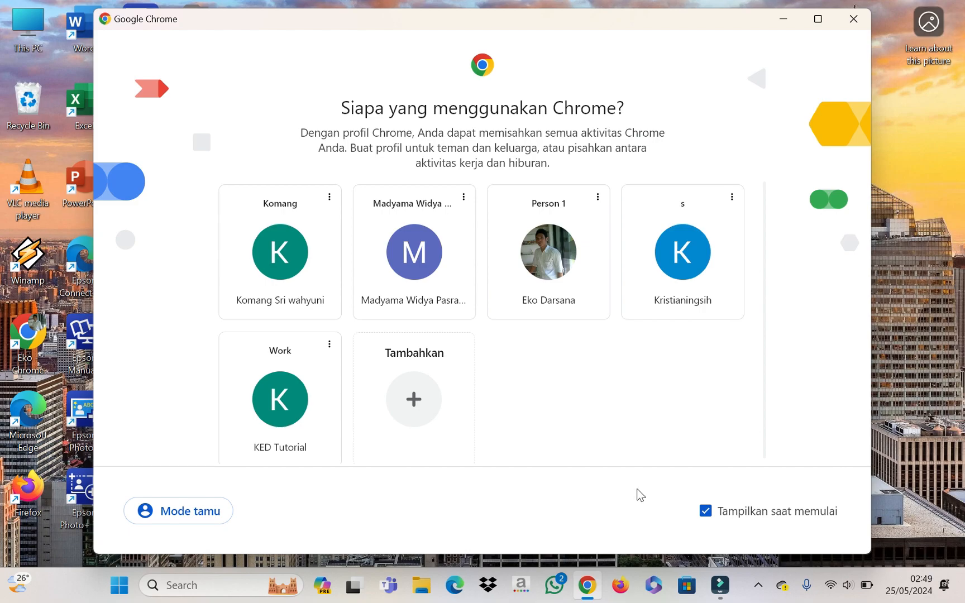
click(818, 19)
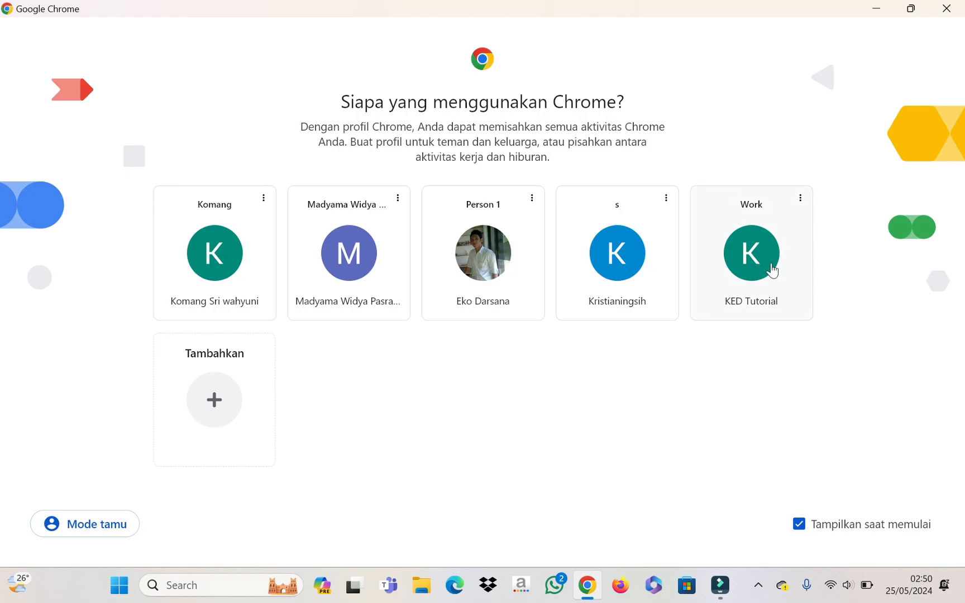
Step: Pick the Work profile and launch Classroom from the Google apps grid
click(753, 251)
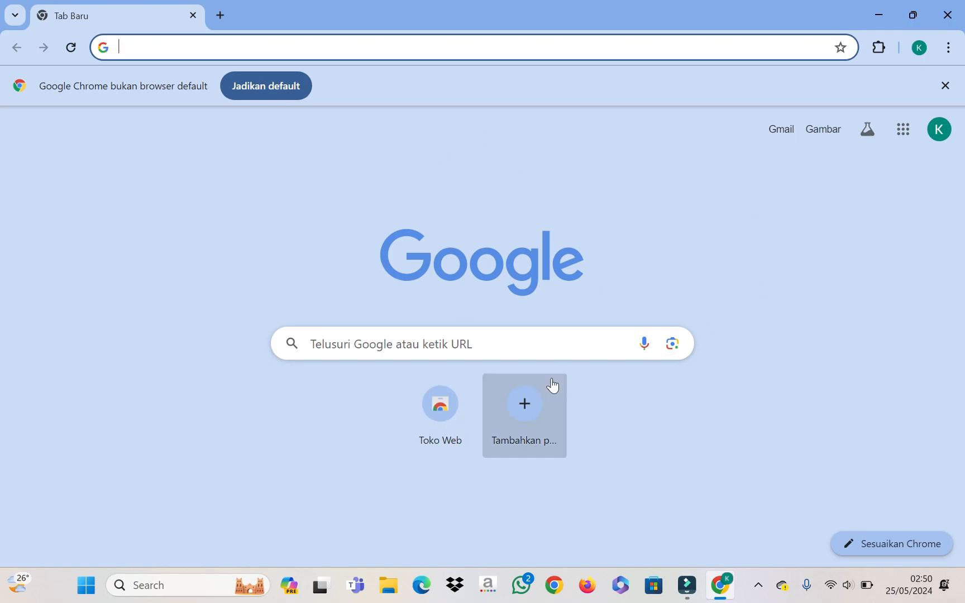
click(904, 137)
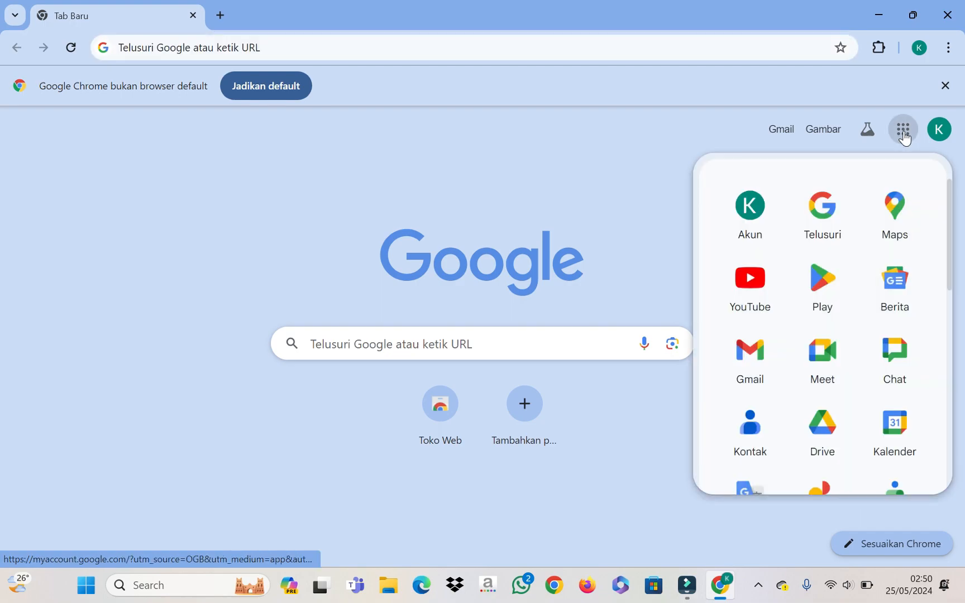
scroll(841, 290, down, 3)
scroll(843, 297, down, 8)
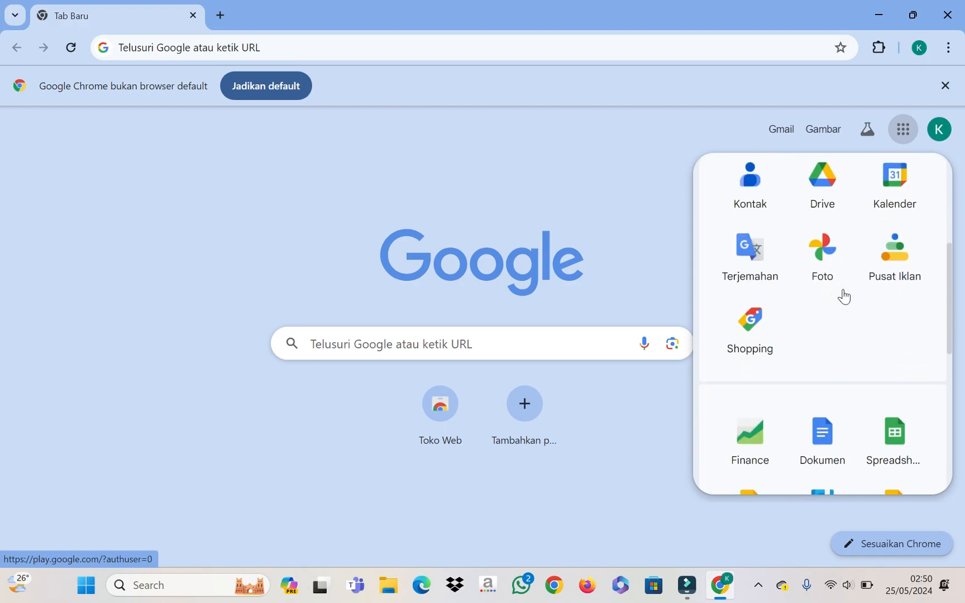
scroll(842, 312, up, 1)
click(831, 317)
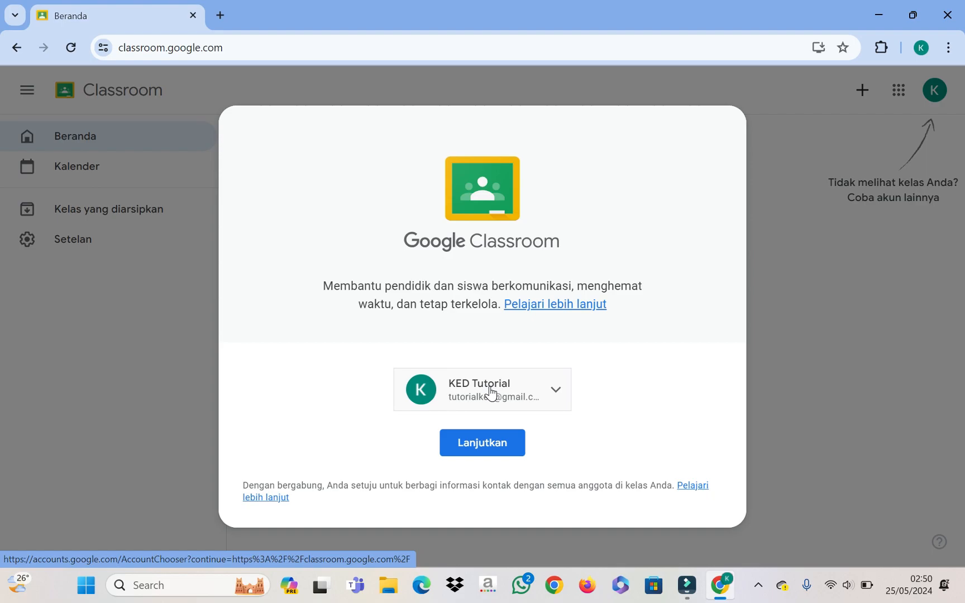
Step: Continue with the shown account to the empty Beranda page and bring up the + menu
click(474, 445)
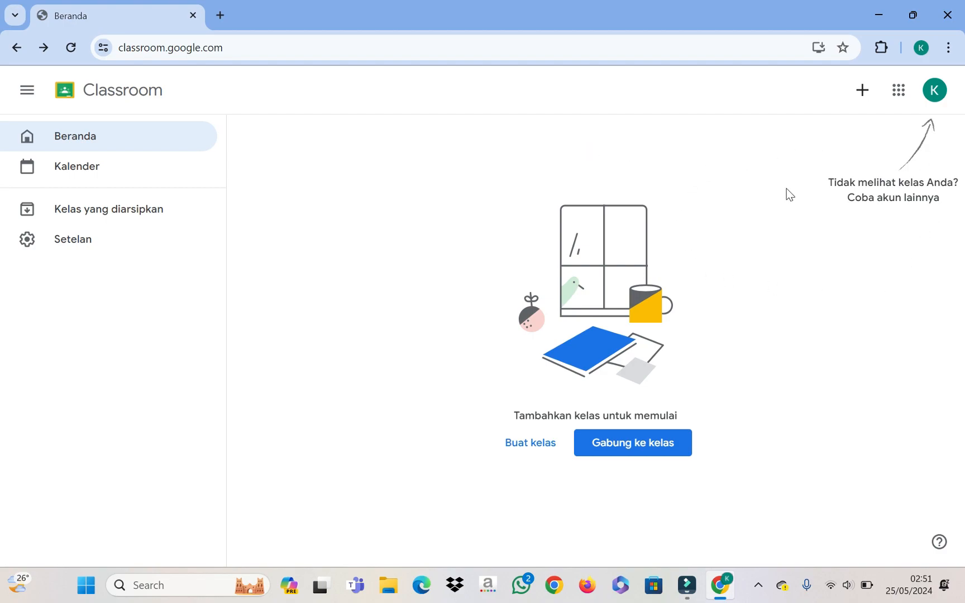
click(863, 96)
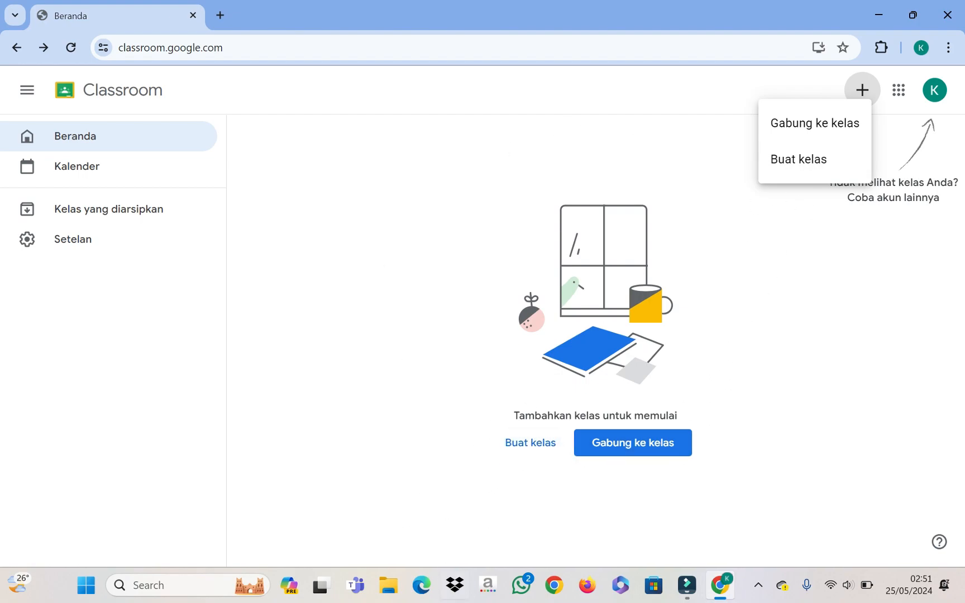
Step: Choose Buat kelas, accept the school-use notice, and continue to the class form
click(529, 454)
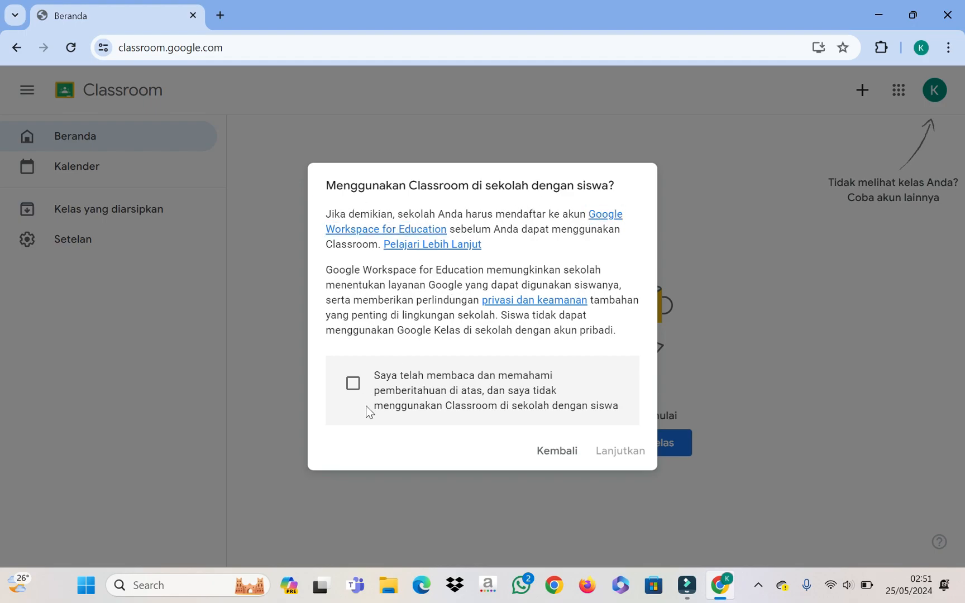
click(354, 385)
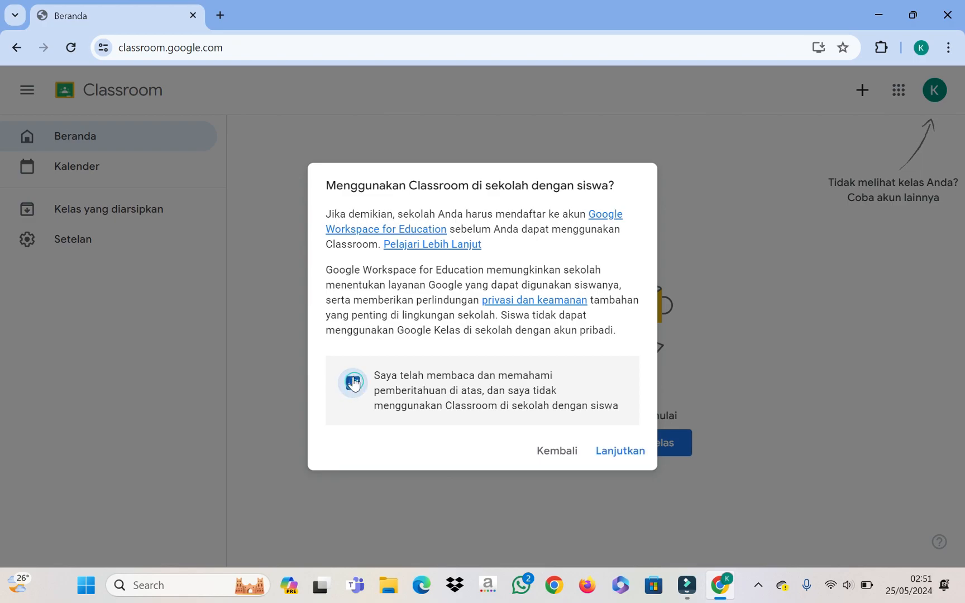
click(613, 455)
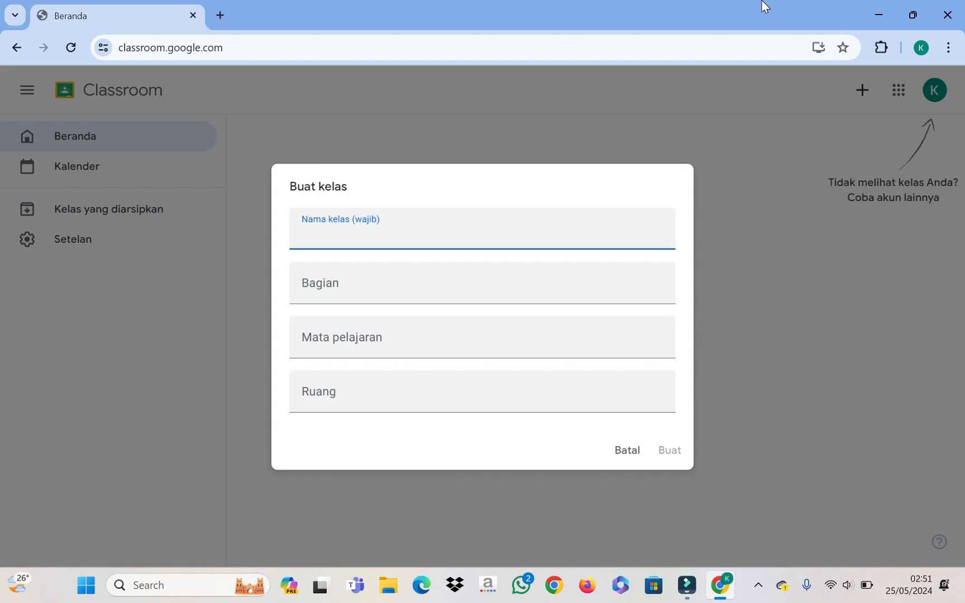
Step: Enter the class name 'Kelas VII' and the section '7a'
text(Kelas TIK)
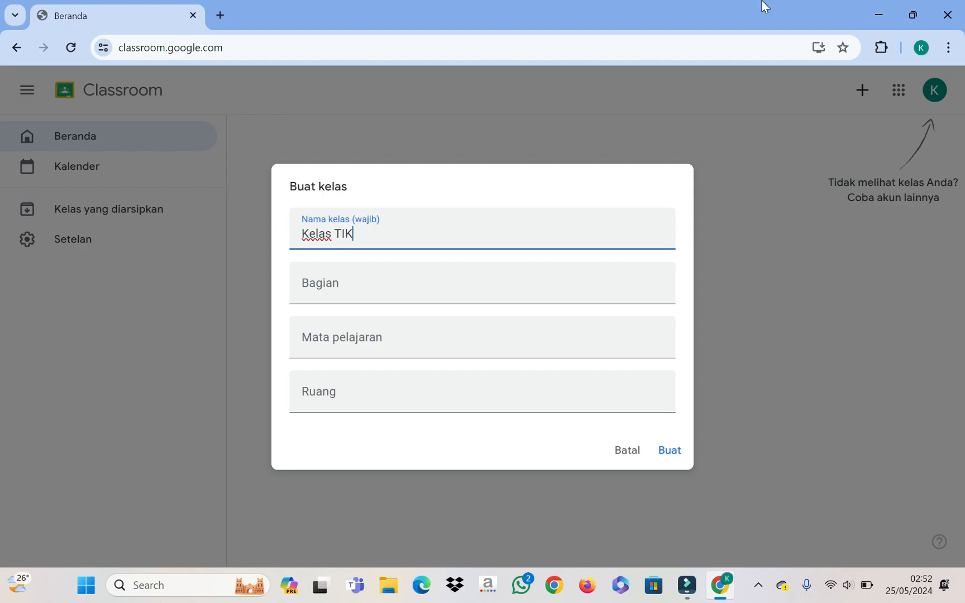
key(BackSpace)
key(BackSpace)
key(BackSpace)
text(VII)
key(BackSpace)
key(BackSpace)
text(II)
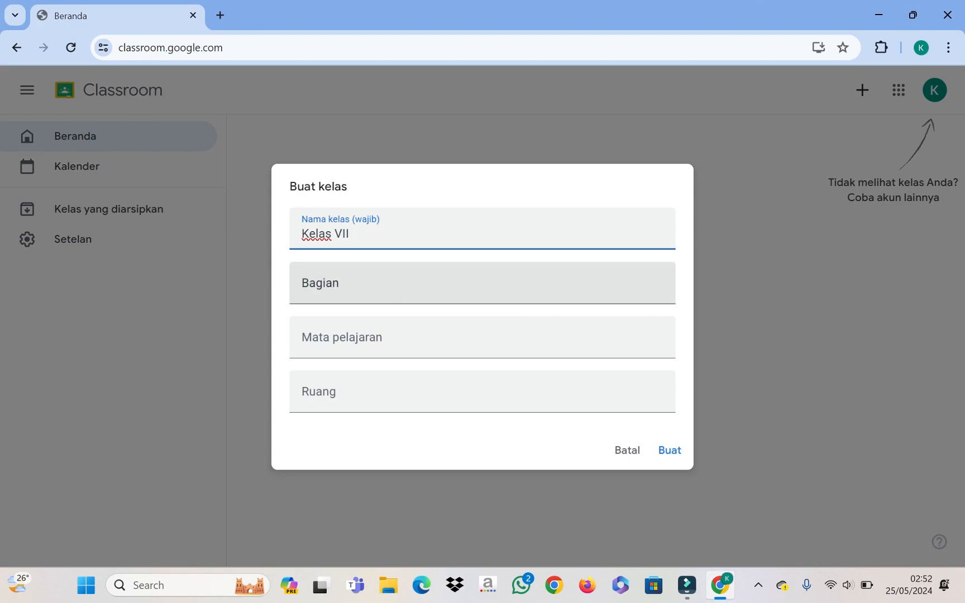
click(395, 289)
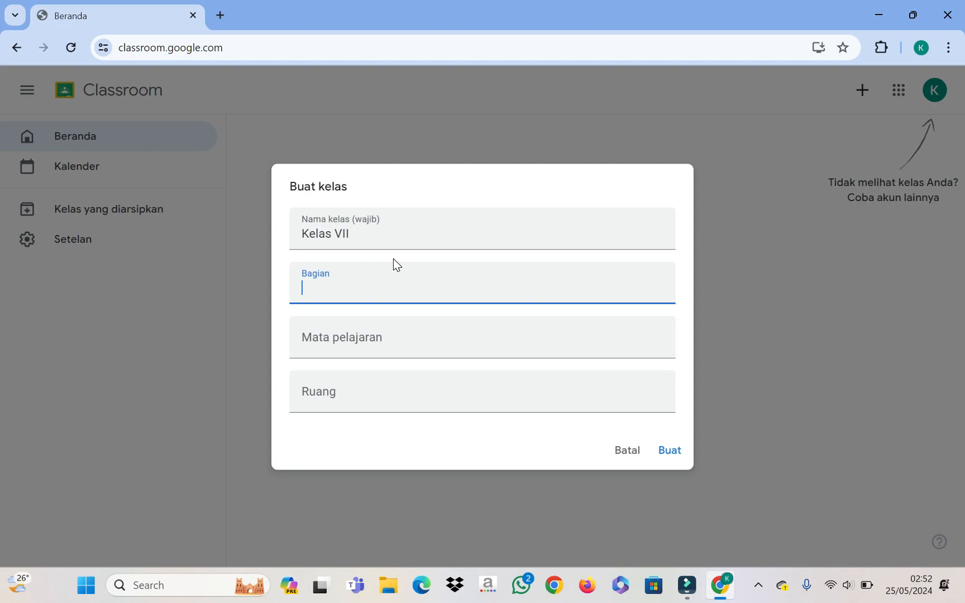
text(7a)
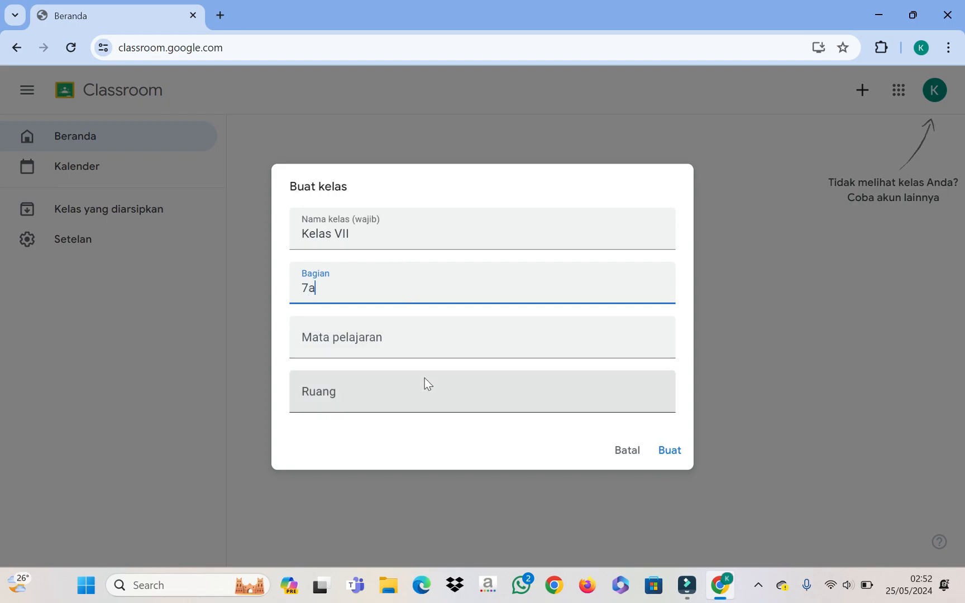
Step: Enter the subject 'TIK (Teknologi Informasi dan Komunikasi)' and close the suggestions list
click(424, 346)
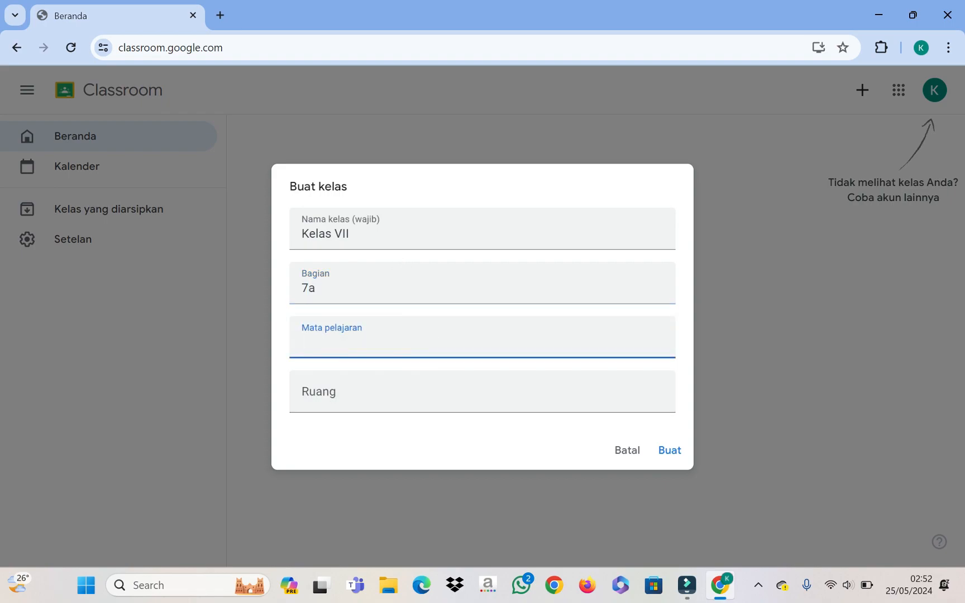
text(TIK (Tekn)
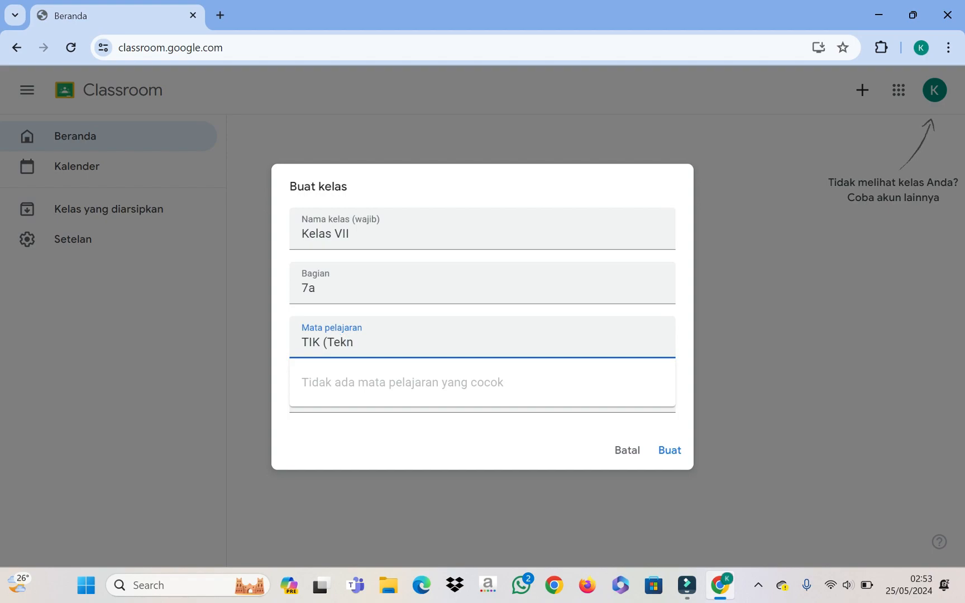
text(ologi Informasi dan Komunikasi)
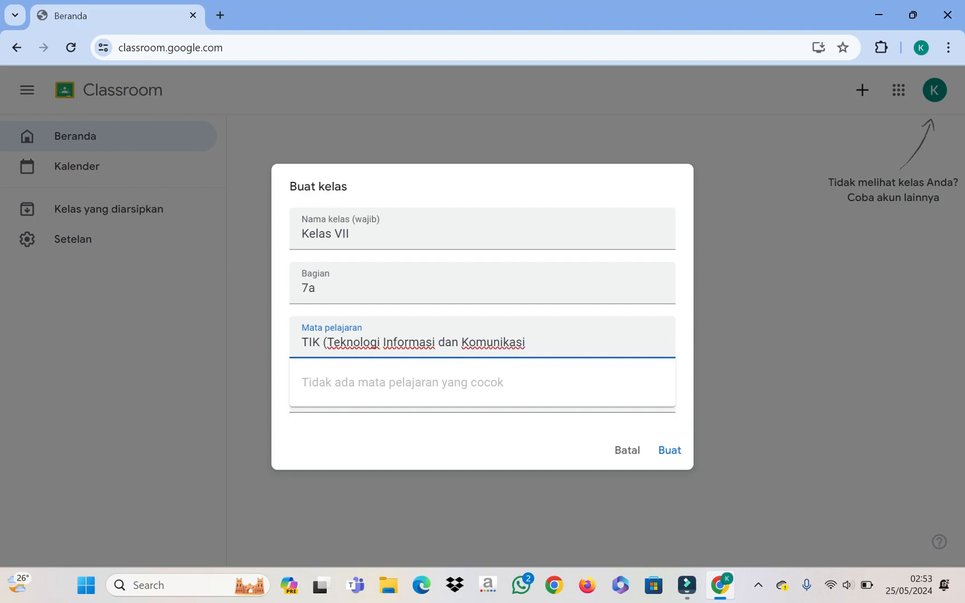
click(598, 316)
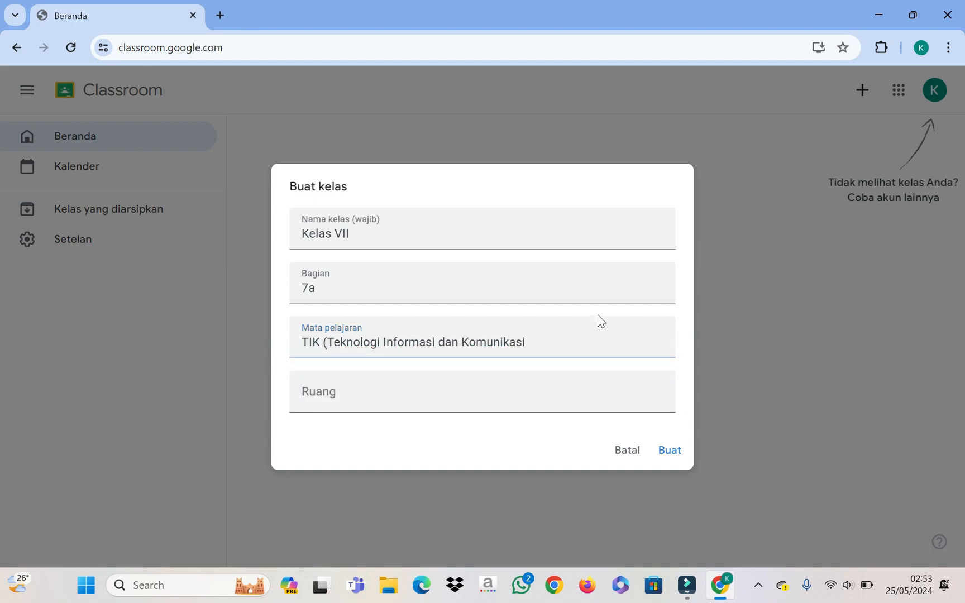
click(535, 341)
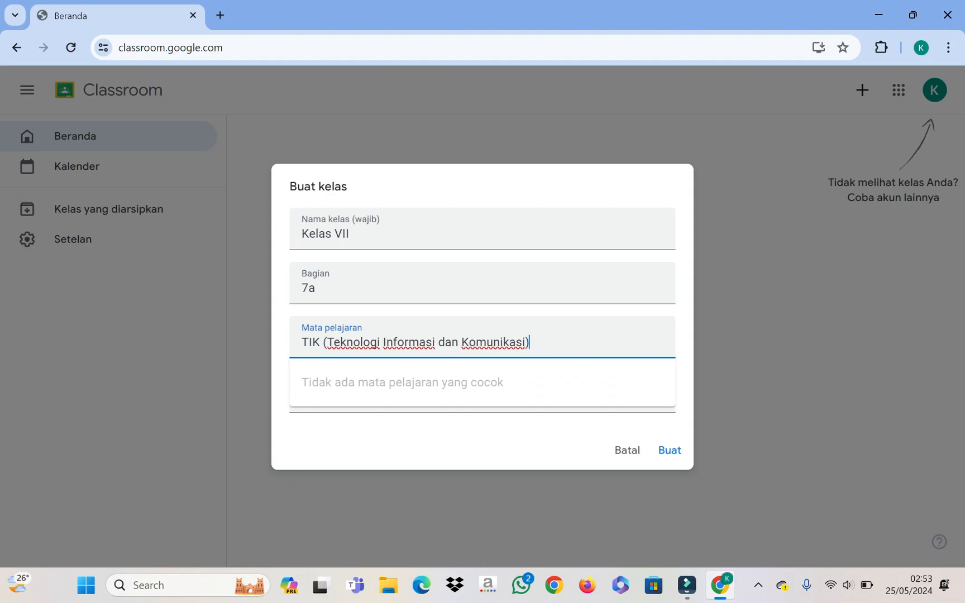
click(558, 448)
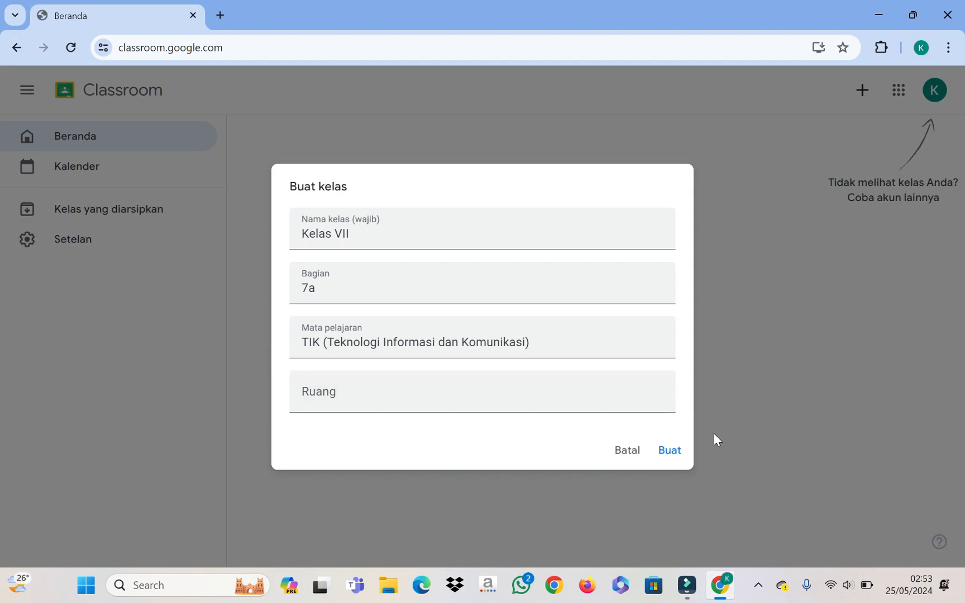
Step: Create the Kelas VII class and dismiss the navigation introduction message
click(670, 451)
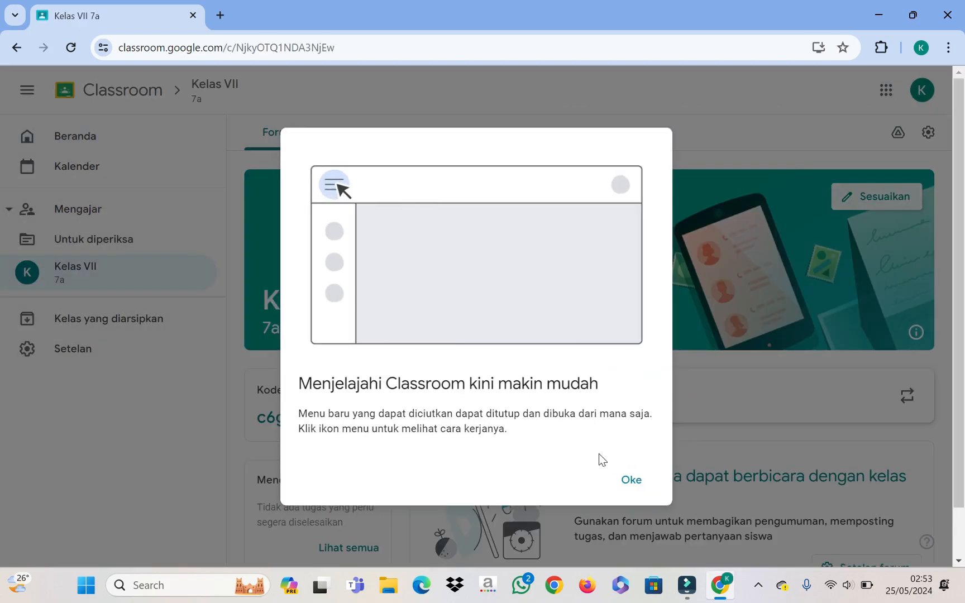
click(633, 482)
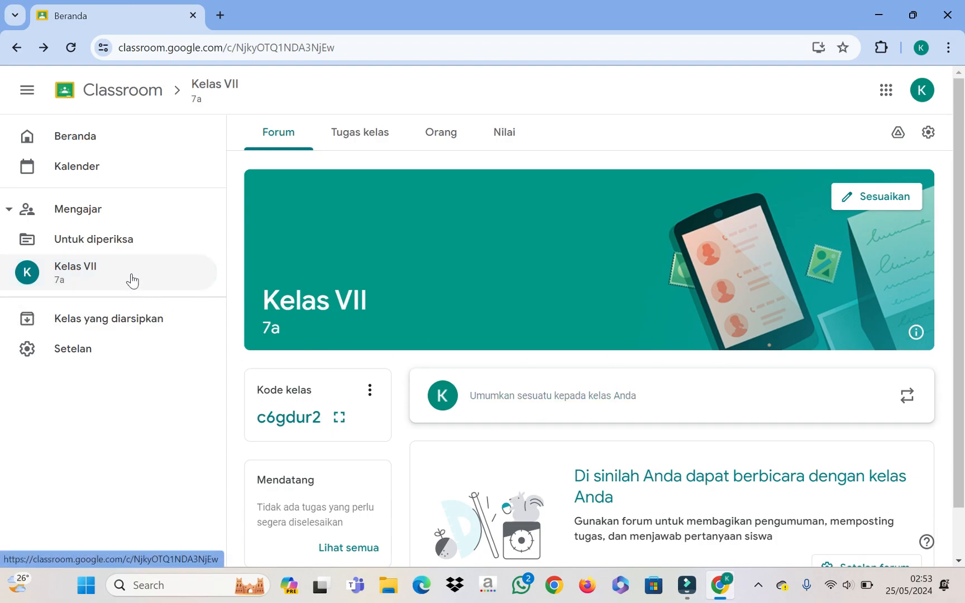
scroll(500, 416, down, 1)
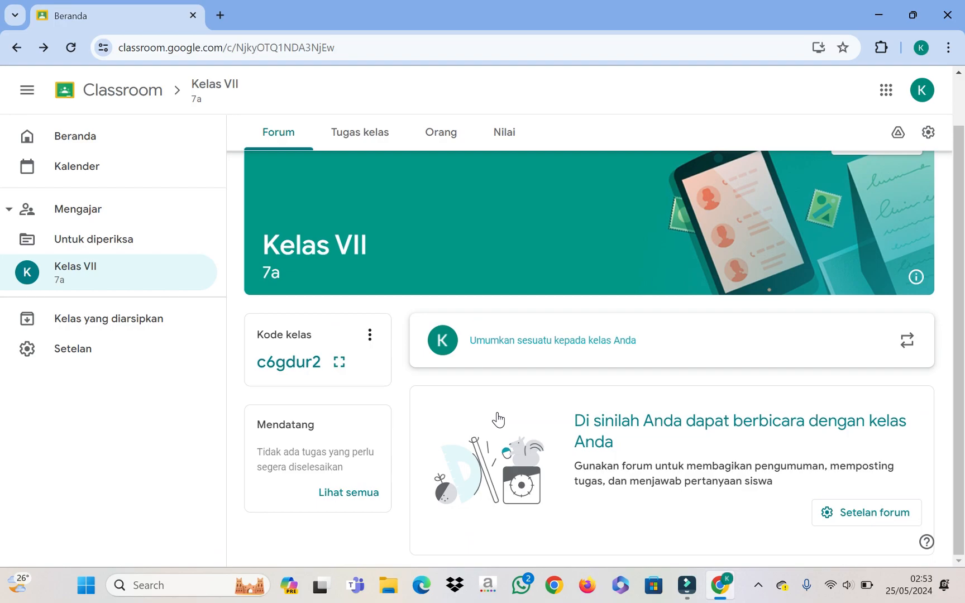
scroll(729, 496, up, 1)
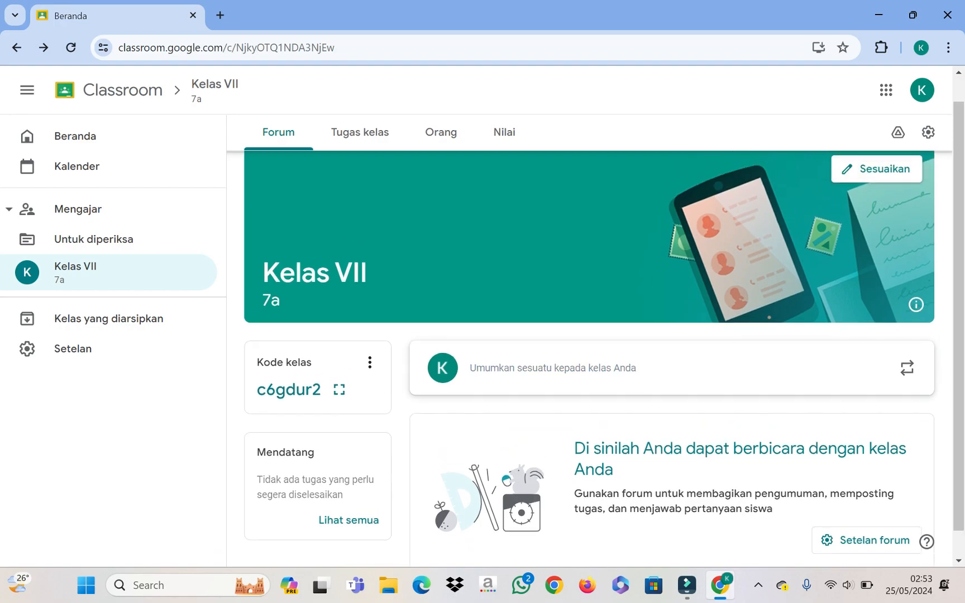
scroll(536, 454, down, 1)
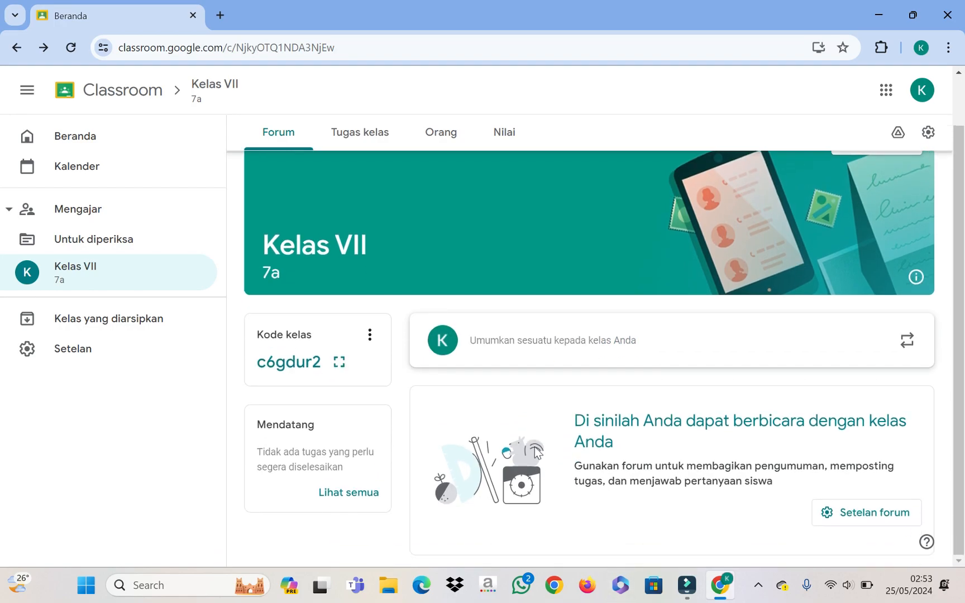
Step: Browse the class's classwork, Orang and Nilai pages, then return to the Forum stream
click(286, 138)
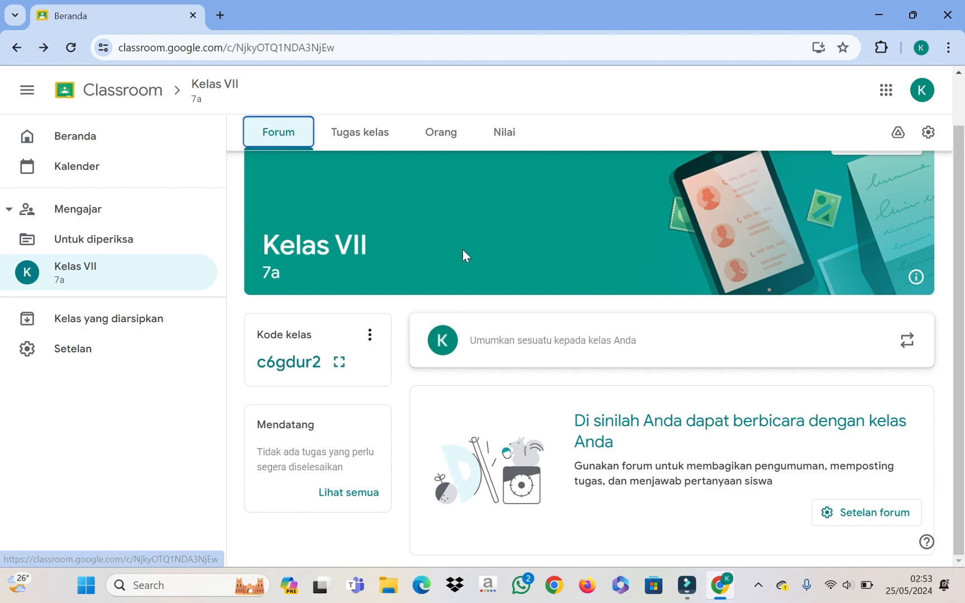
scroll(332, 342, up, 1)
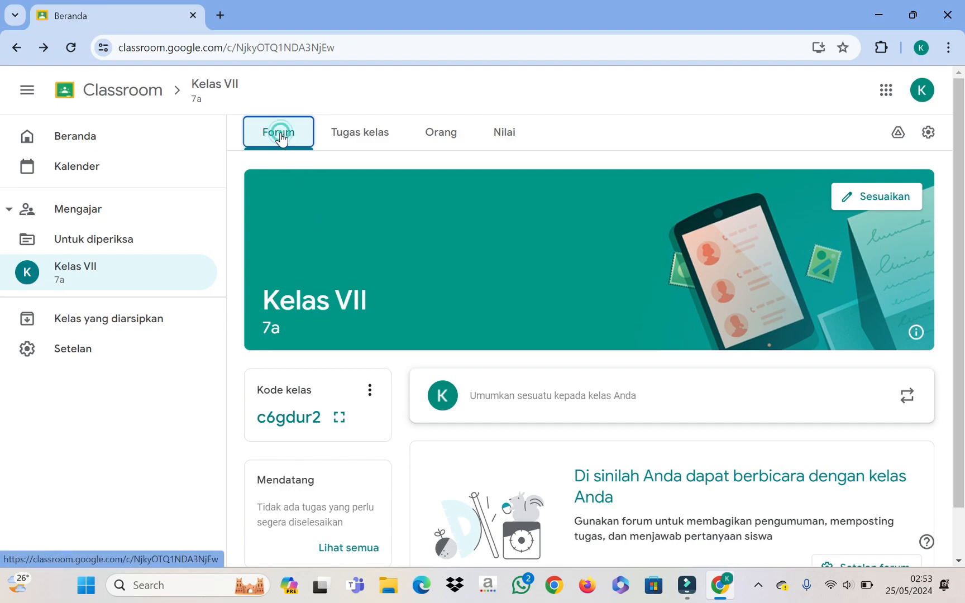
click(376, 145)
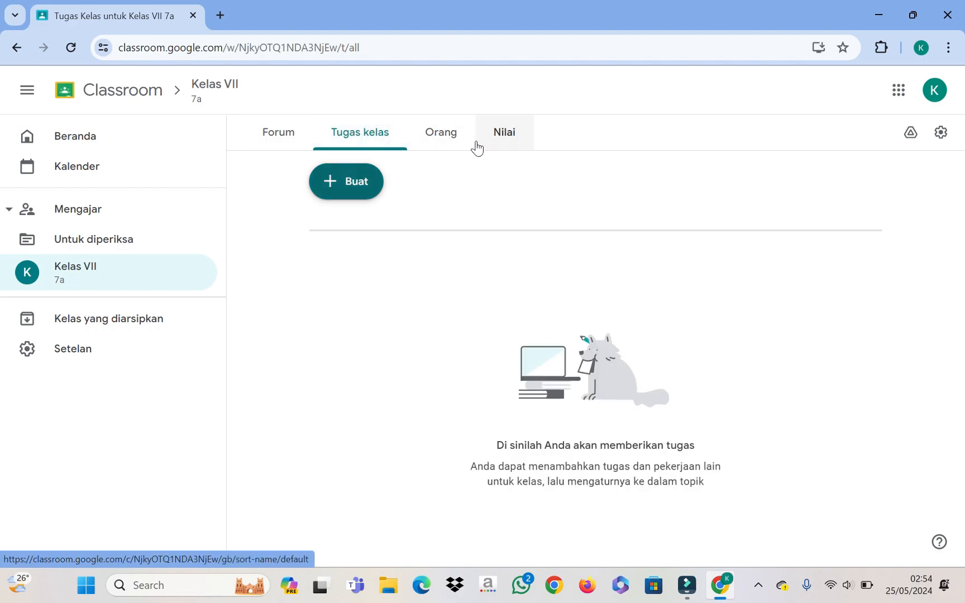
click(443, 145)
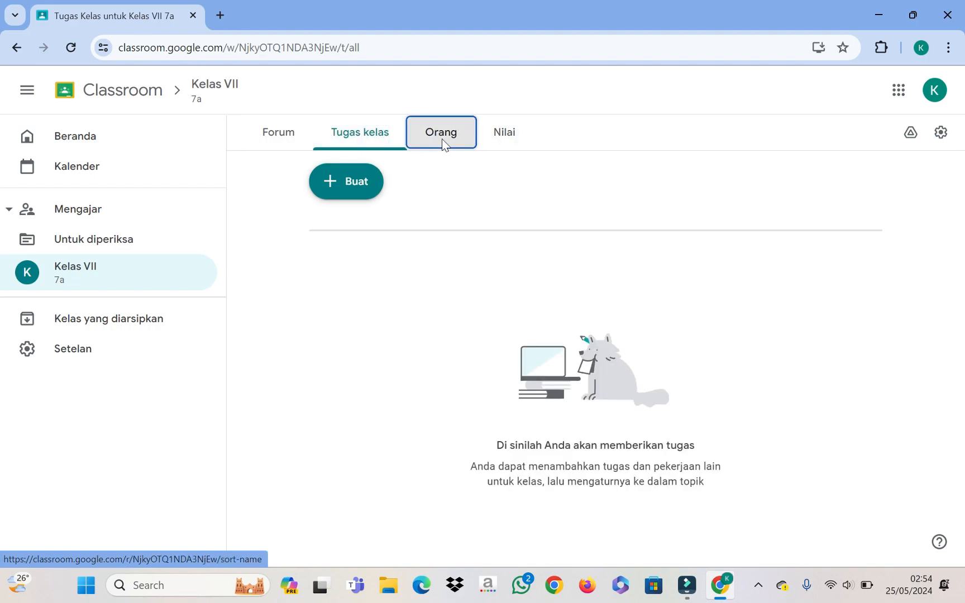
click(502, 147)
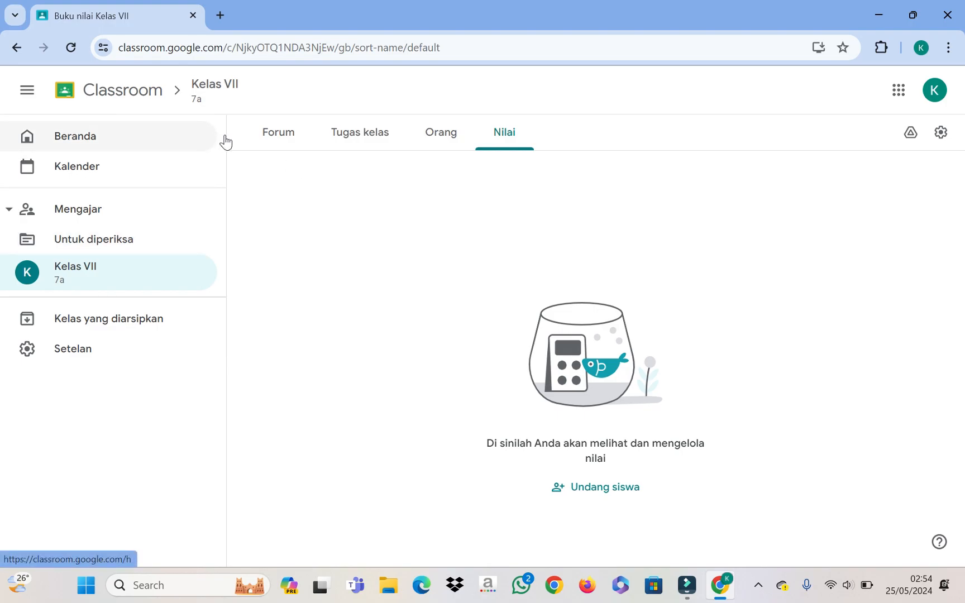
click(285, 133)
scroll(584, 446, down, 2)
scroll(577, 454, up, 2)
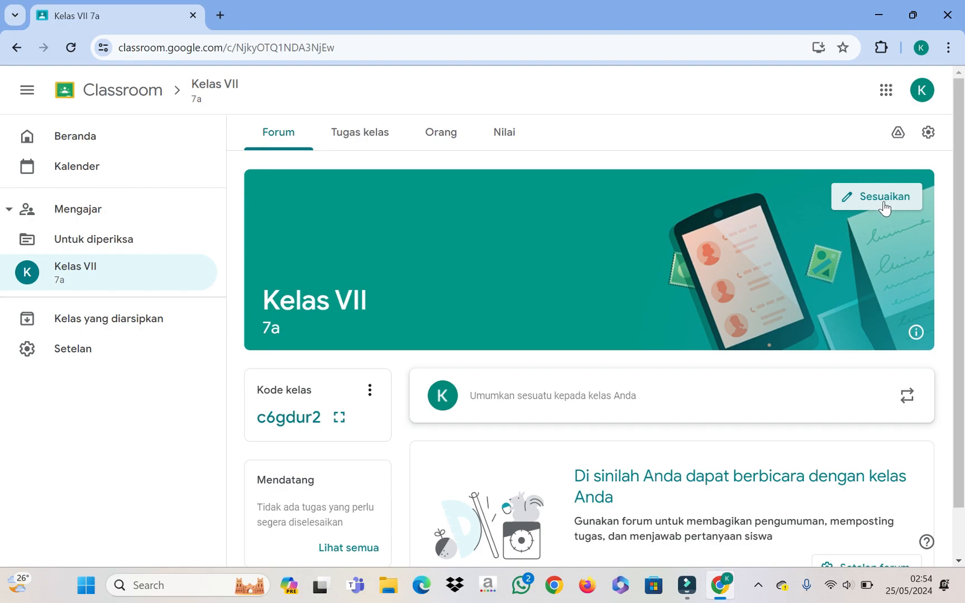
Step: Apply and save a light-blue theme colour for the class
click(864, 202)
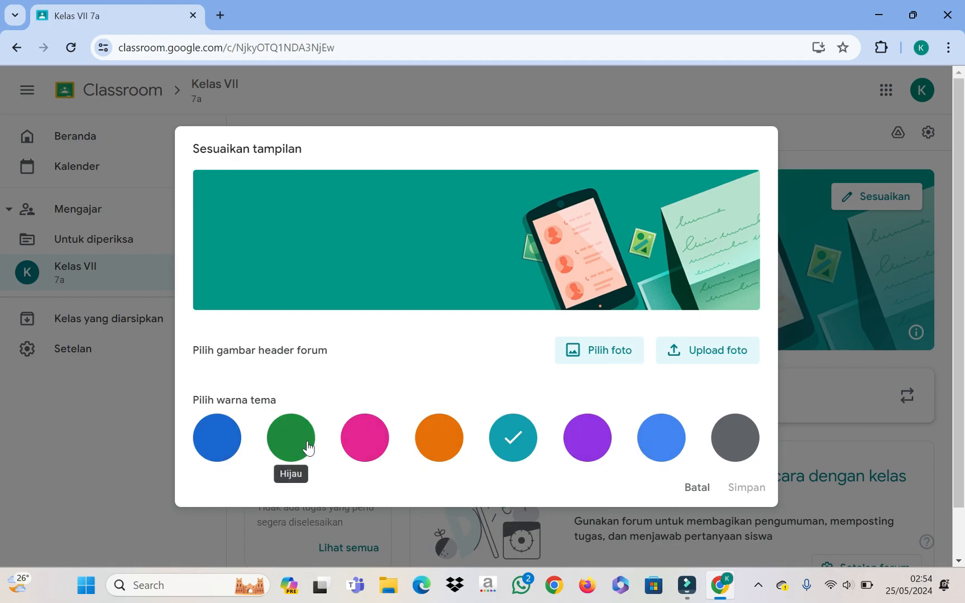
click(658, 451)
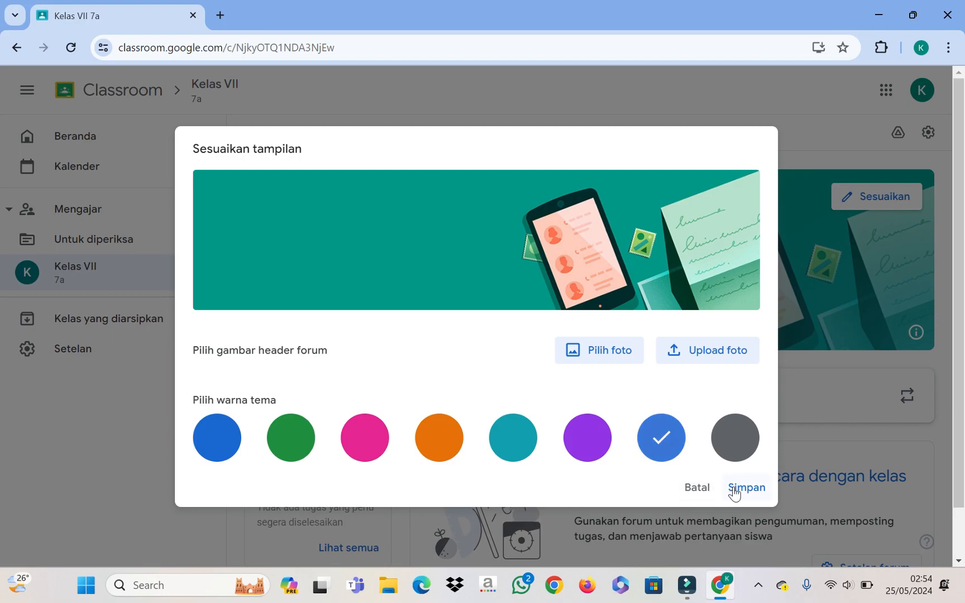
click(734, 489)
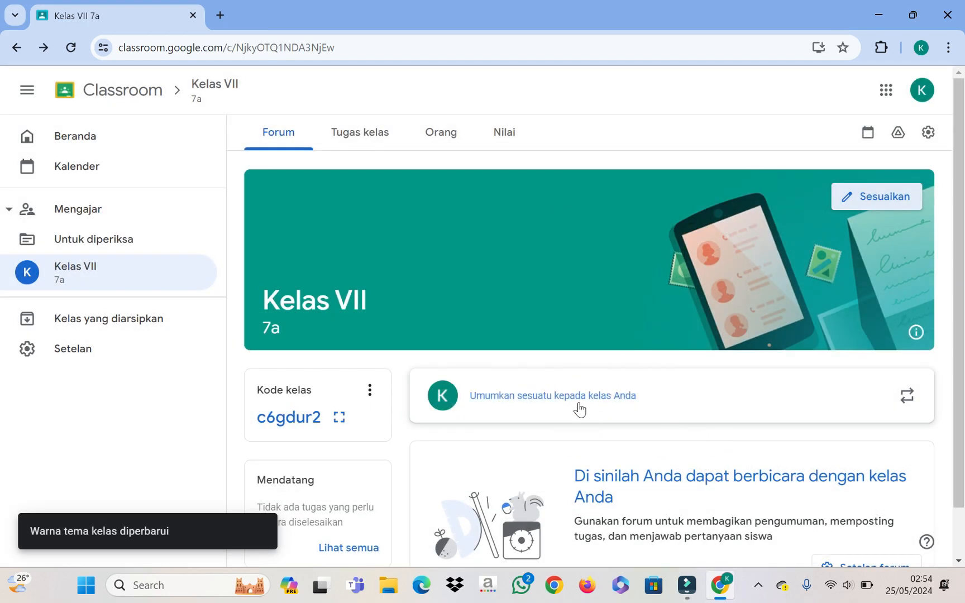
scroll(832, 319, down, 2)
scroll(842, 304, up, 2)
Step: Switch the class theme to purple and save, briefly toggling the class information details
click(869, 199)
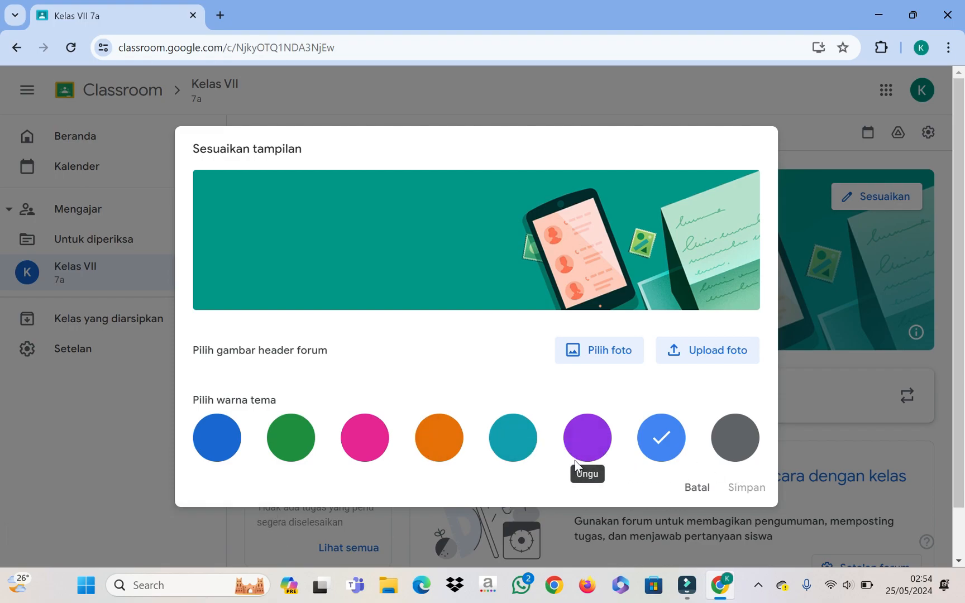
click(586, 446)
click(748, 489)
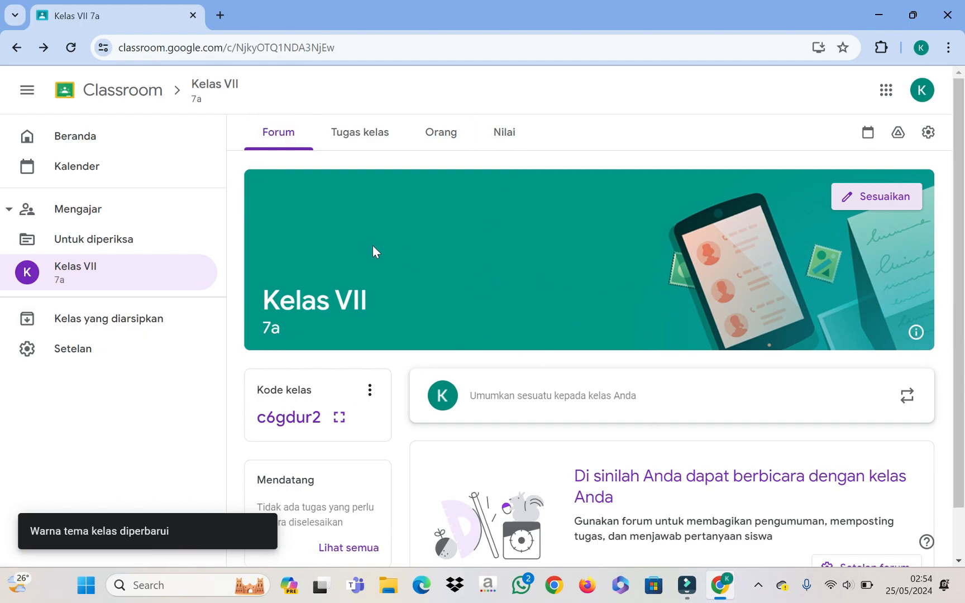
click(916, 334)
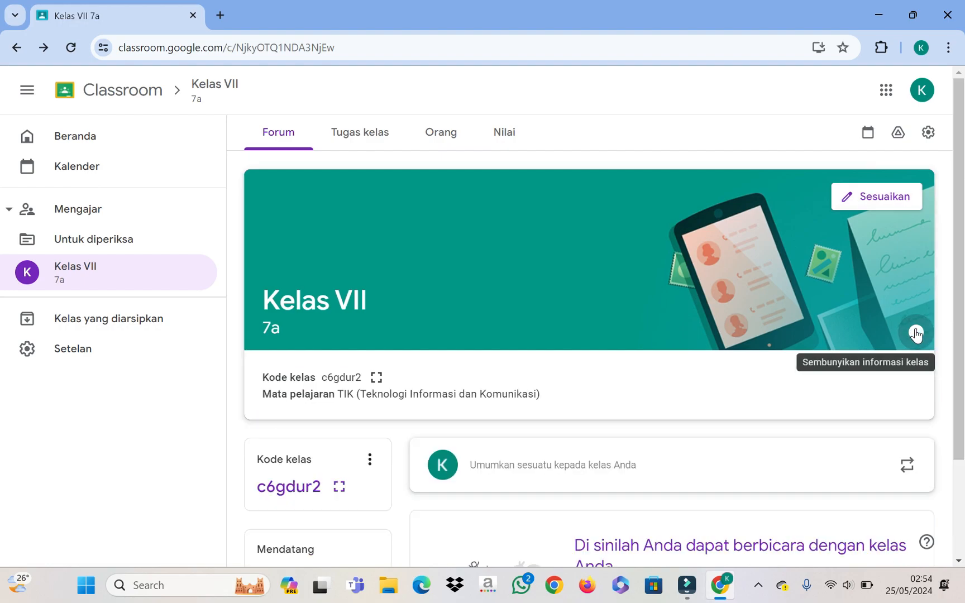
click(913, 337)
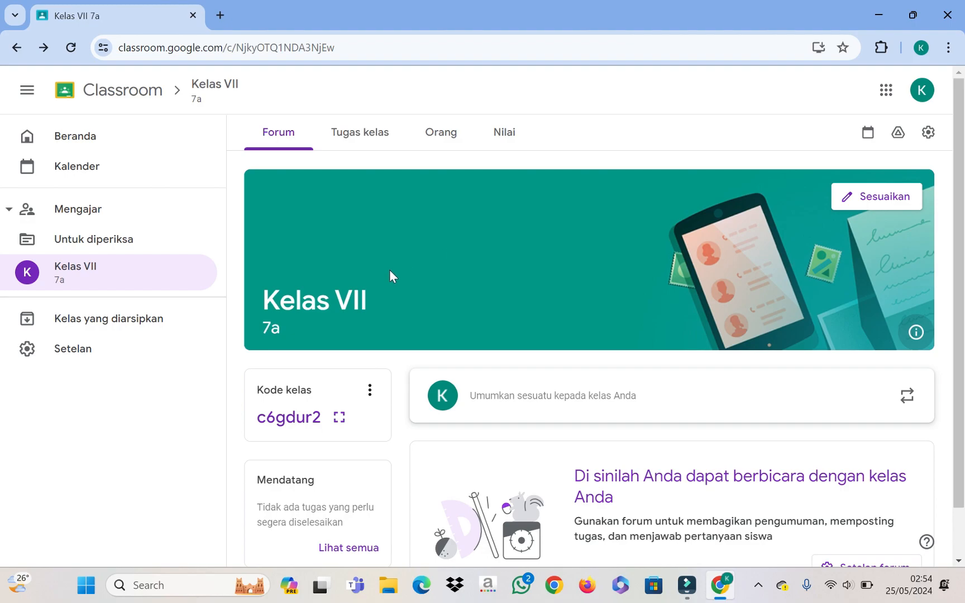
click(632, 256)
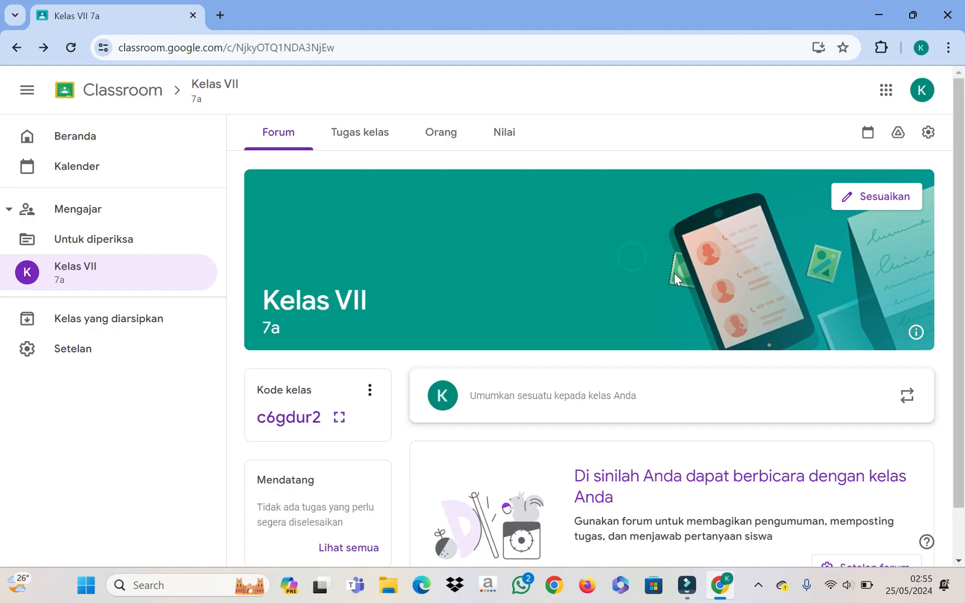
scroll(680, 273, down, 1)
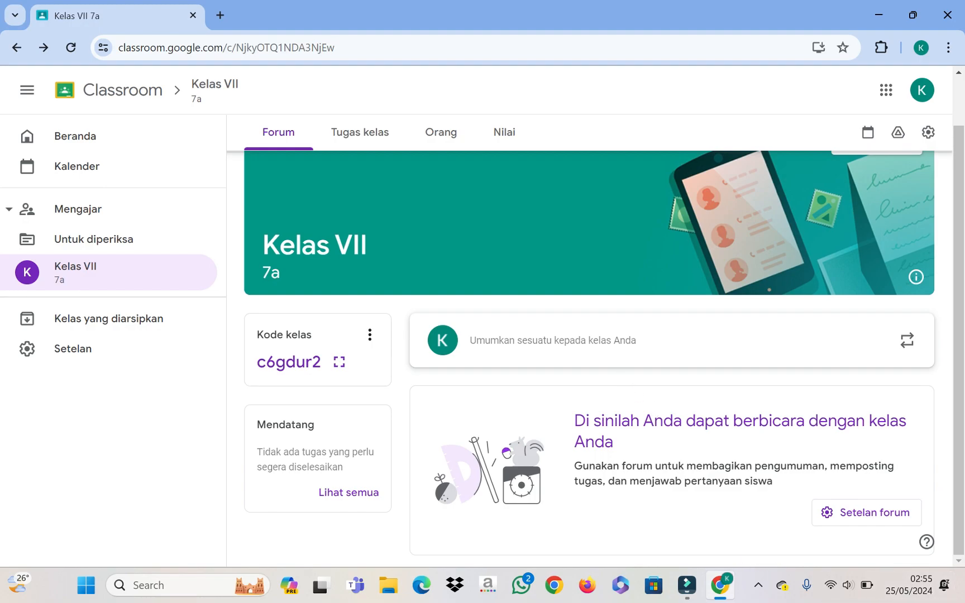
Step: In class settings, change name to 'Kelas VIIa' and section from 7a to 'Teknologi Informasi dan Komunikasi'
click(868, 516)
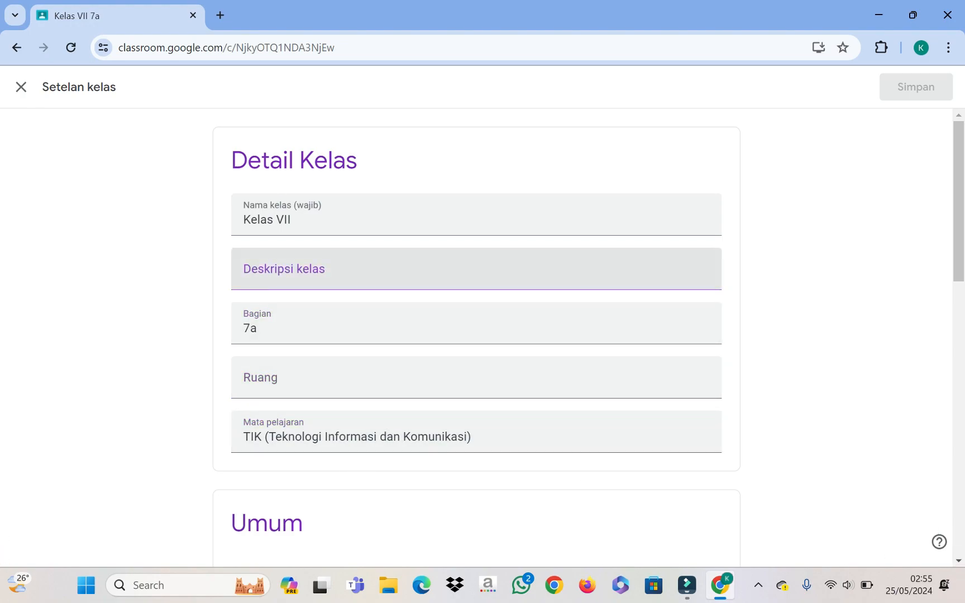
click(328, 271)
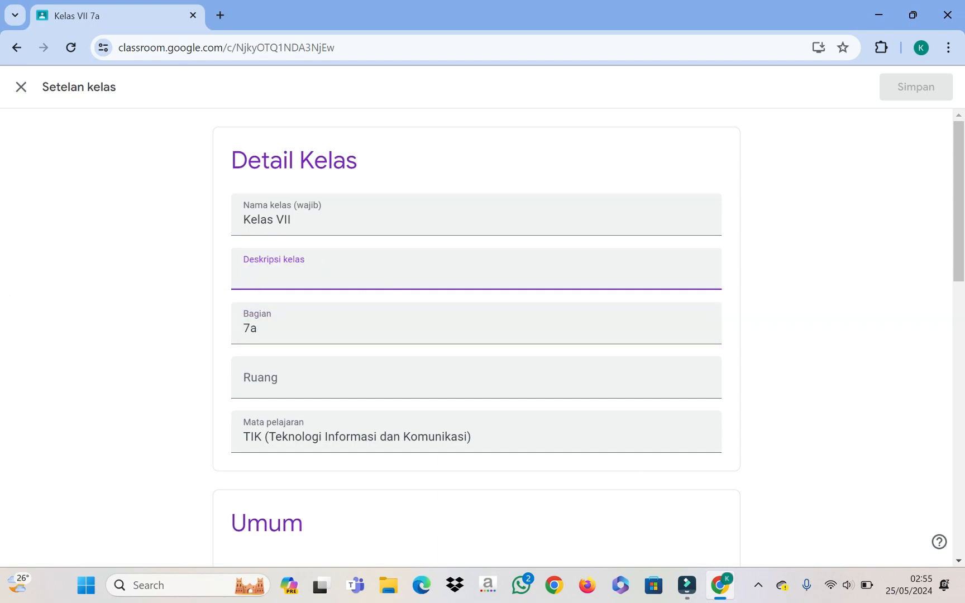
click(265, 330)
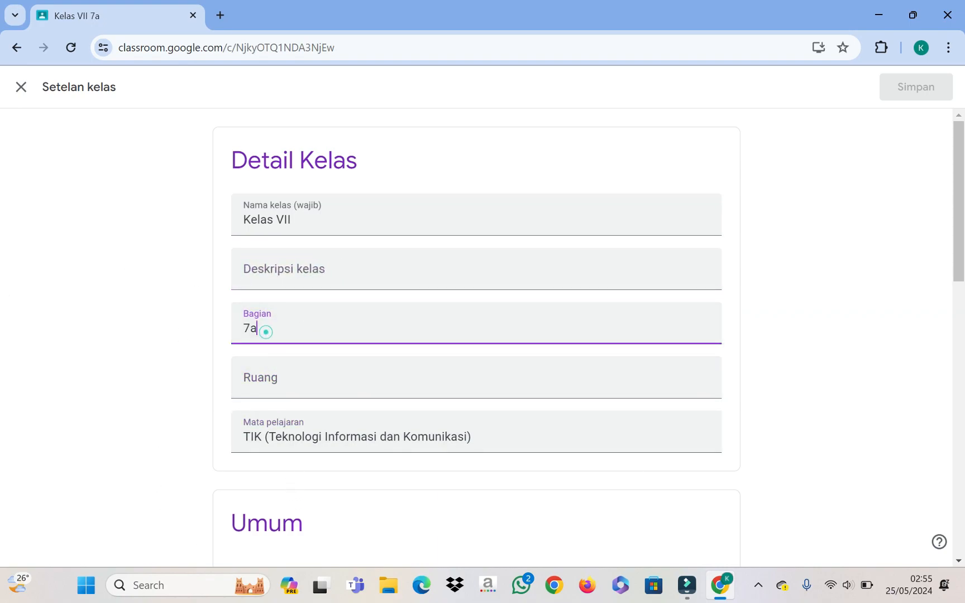
key(BackSpace)
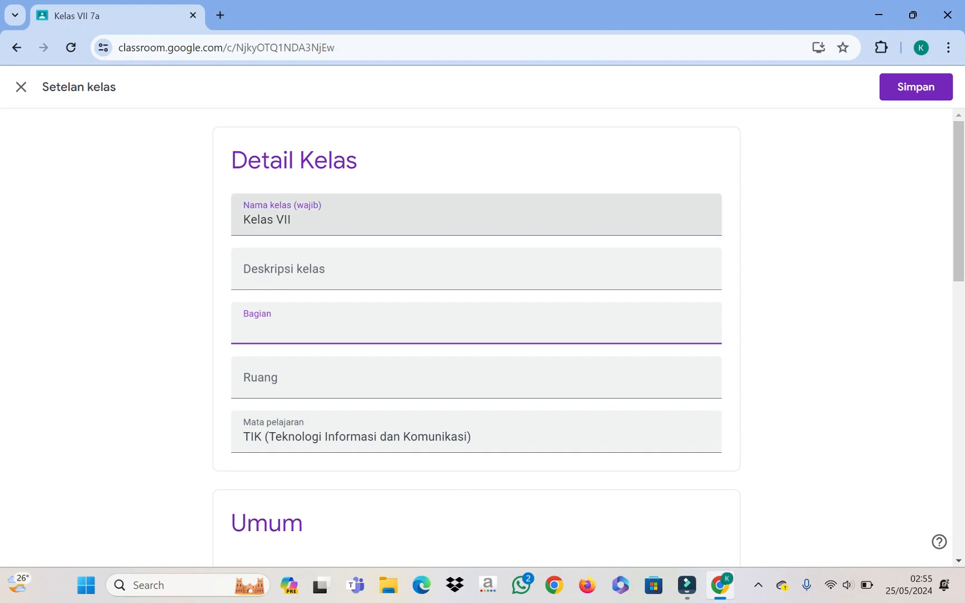
click(321, 223)
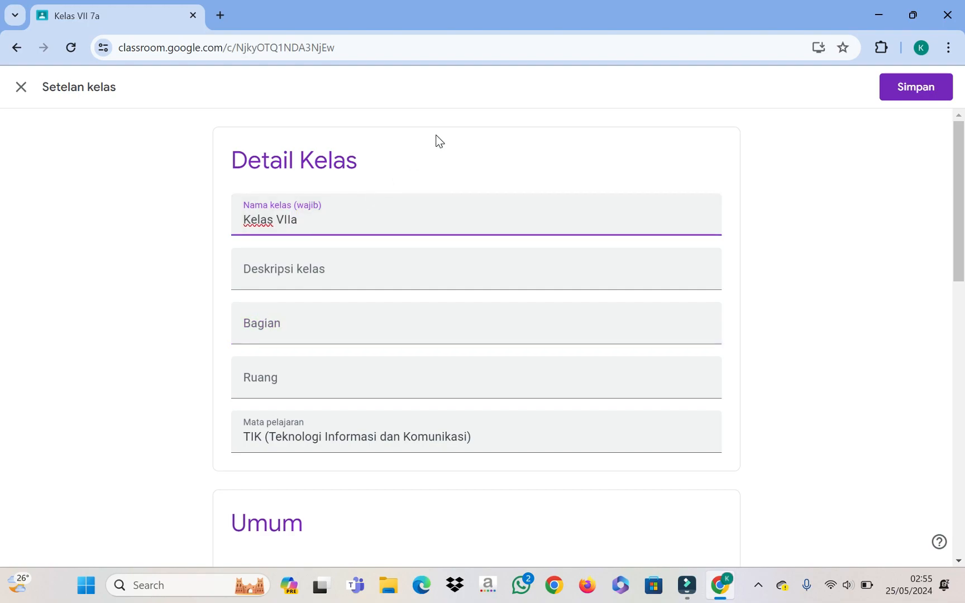
click(316, 326)
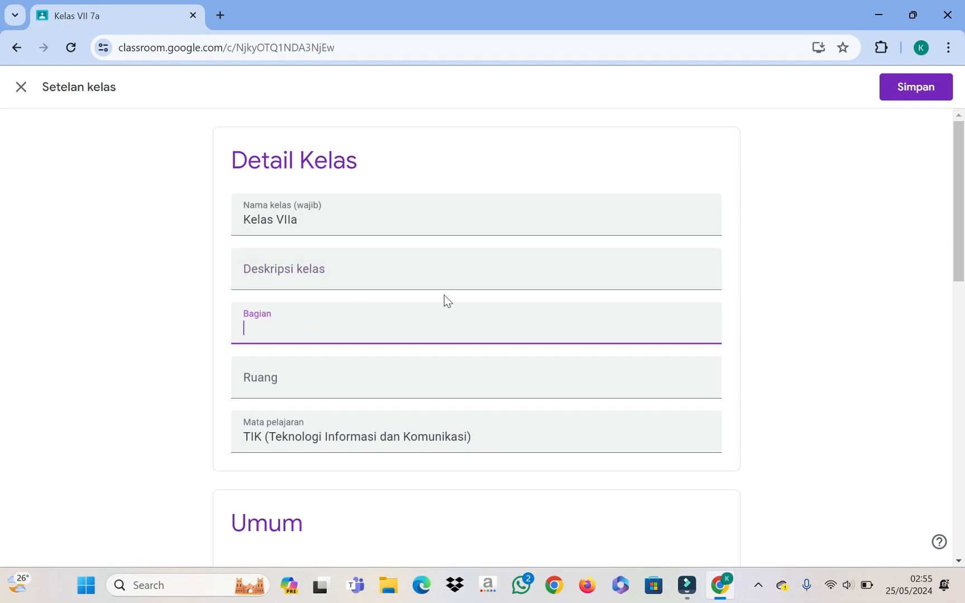
text(Teknologi In)
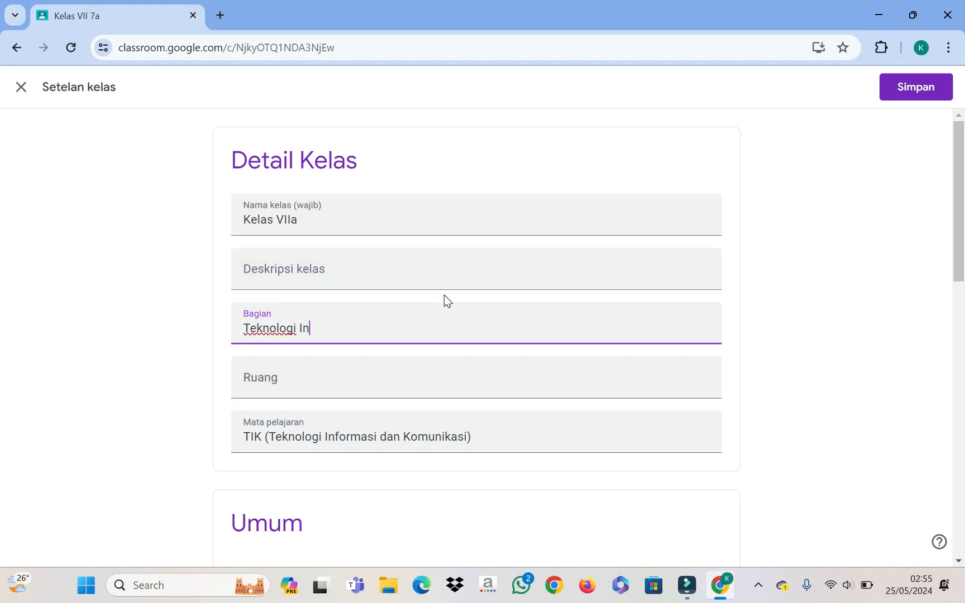
text(formasi dan K)
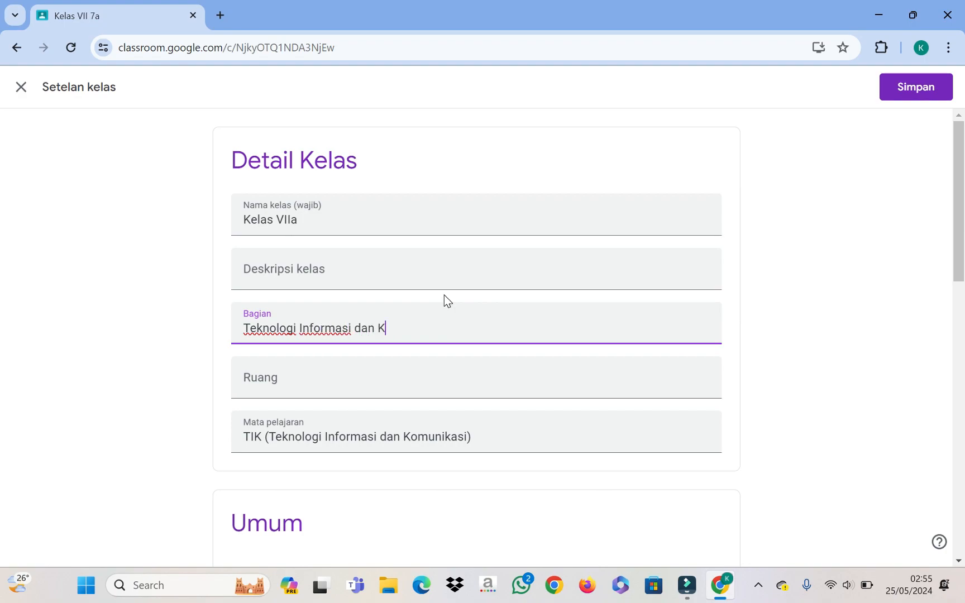
text(omunikasi)
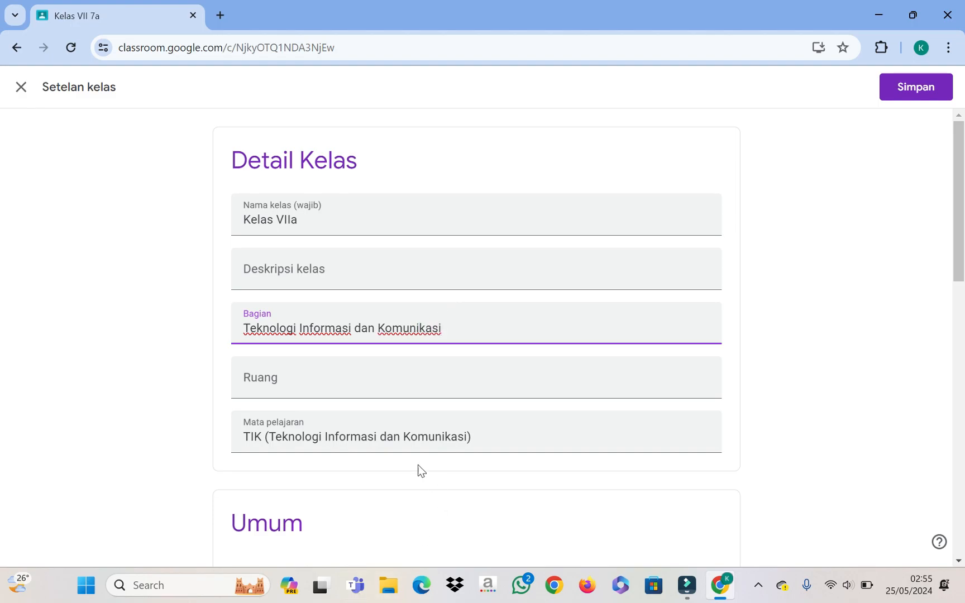
scroll(855, 219, down, 8)
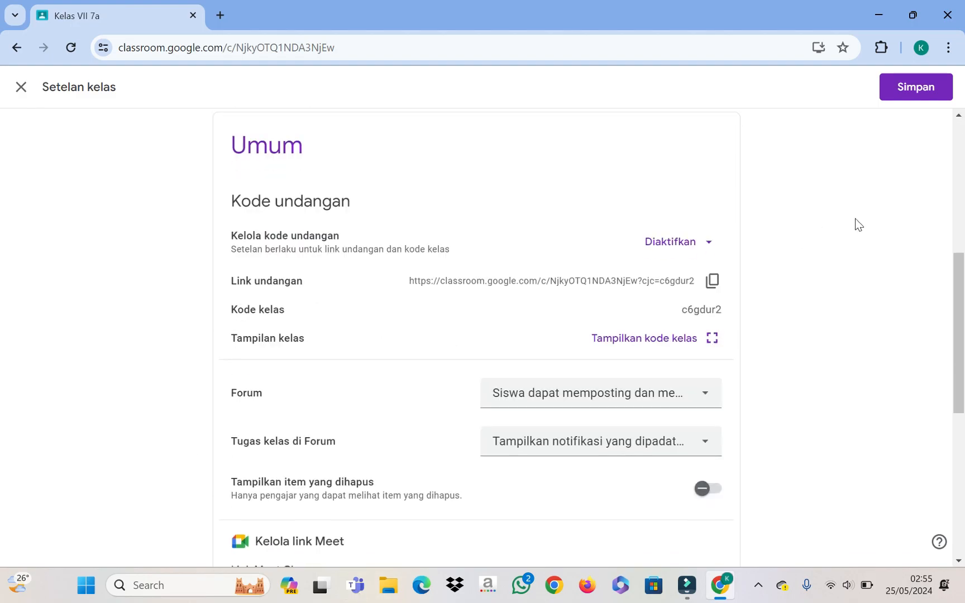
scroll(762, 357, up, 2)
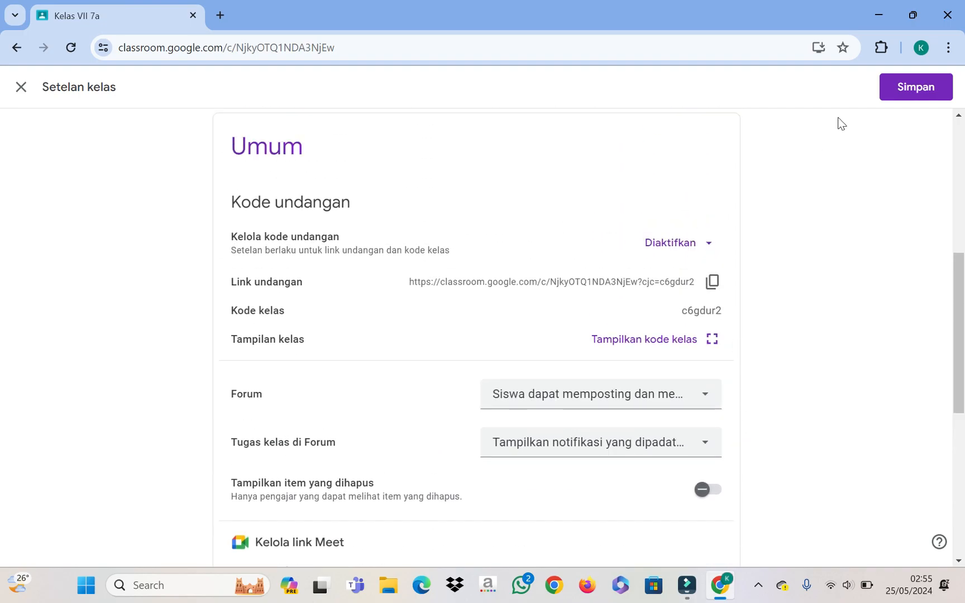
Step: Save the class settings, show the class code enlarged, and copy the invitation link
click(907, 95)
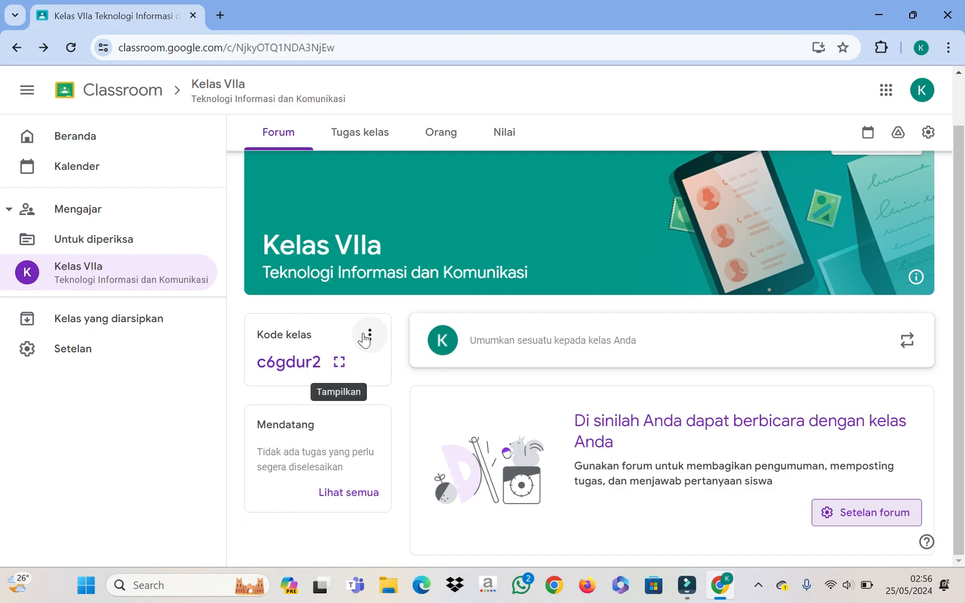
click(341, 366)
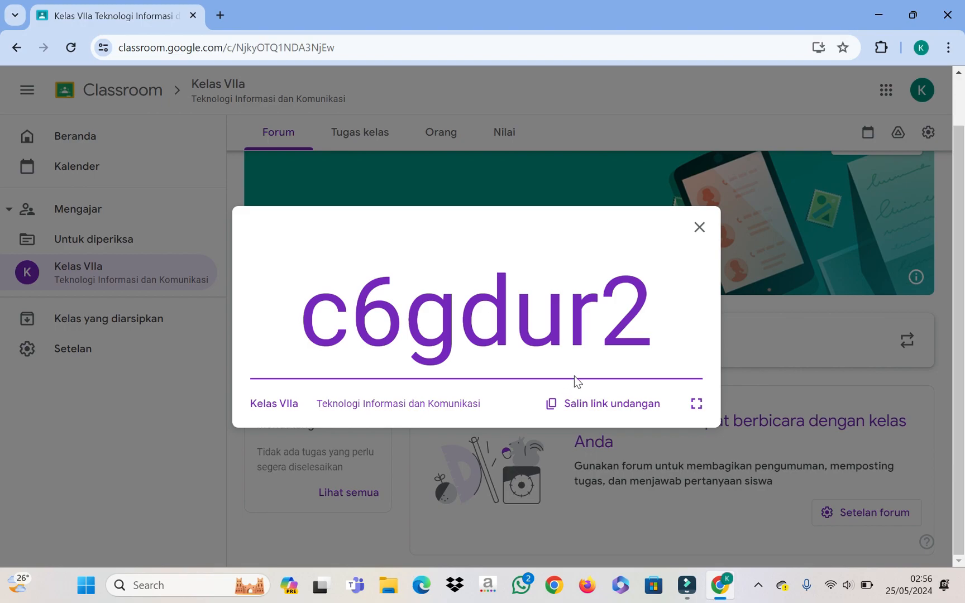
drag(302, 301, 675, 343)
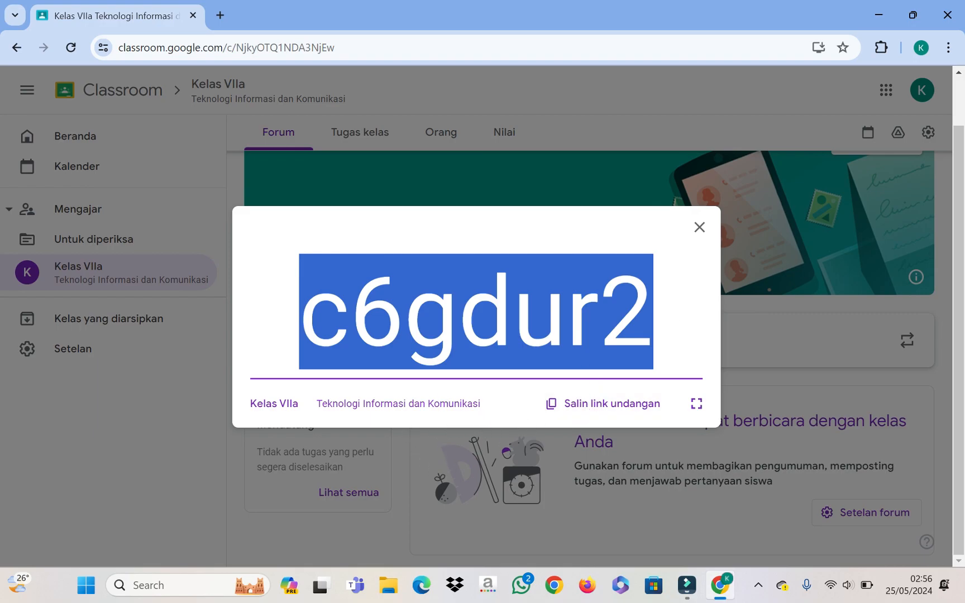
click(500, 417)
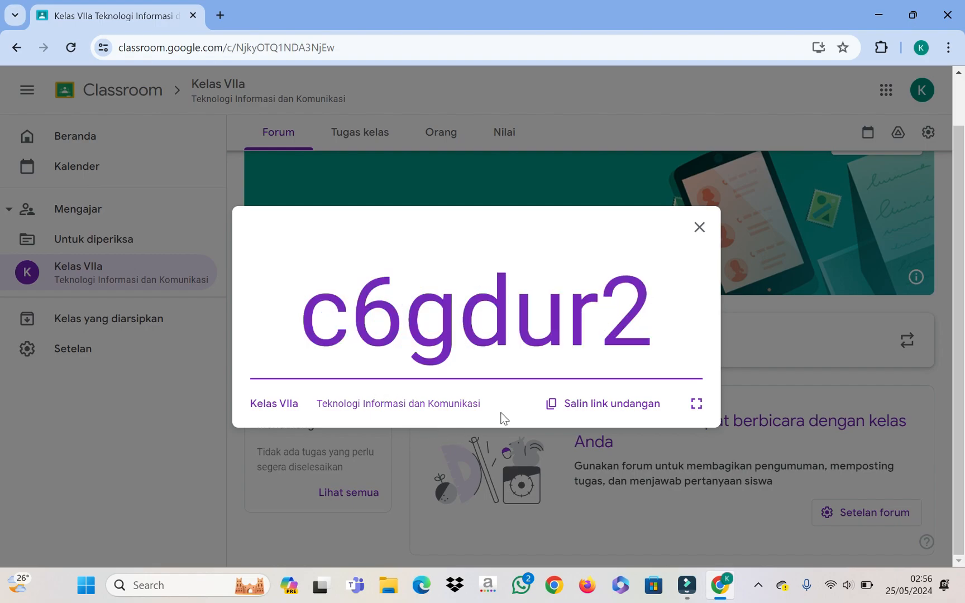
click(589, 409)
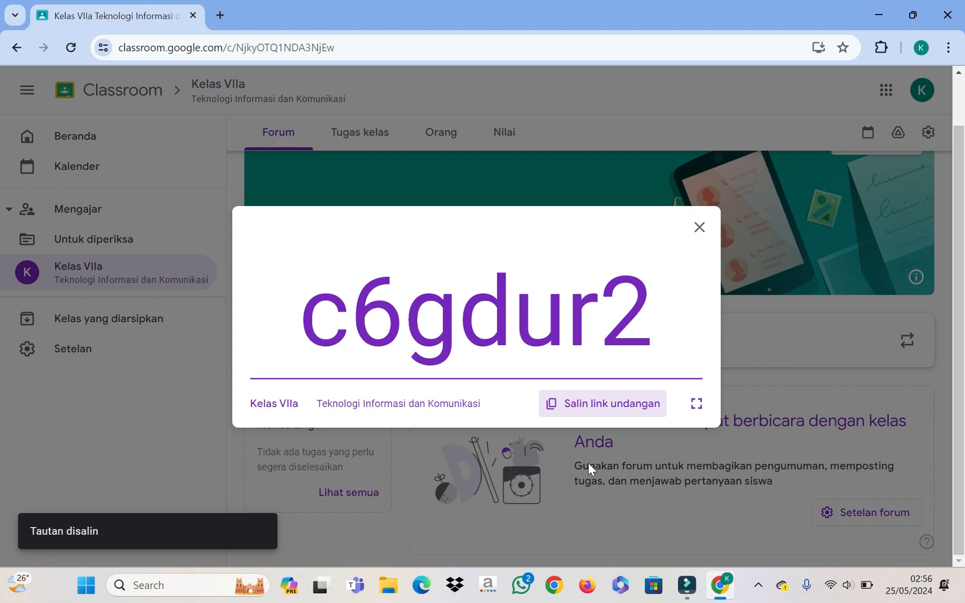
Step: Open Notepad and paste the class invite link on the first line
click(196, 585)
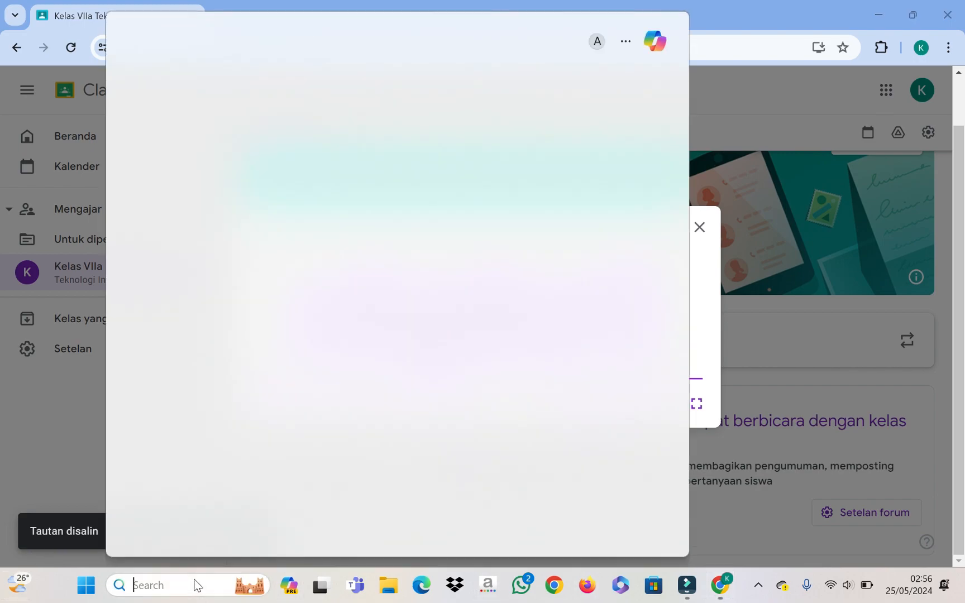
text(note)
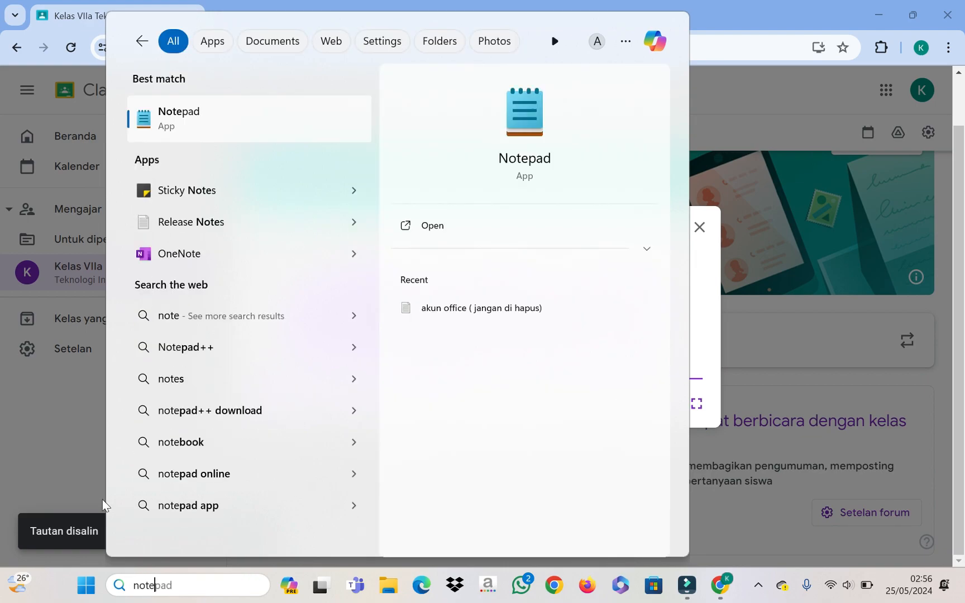
click(193, 115)
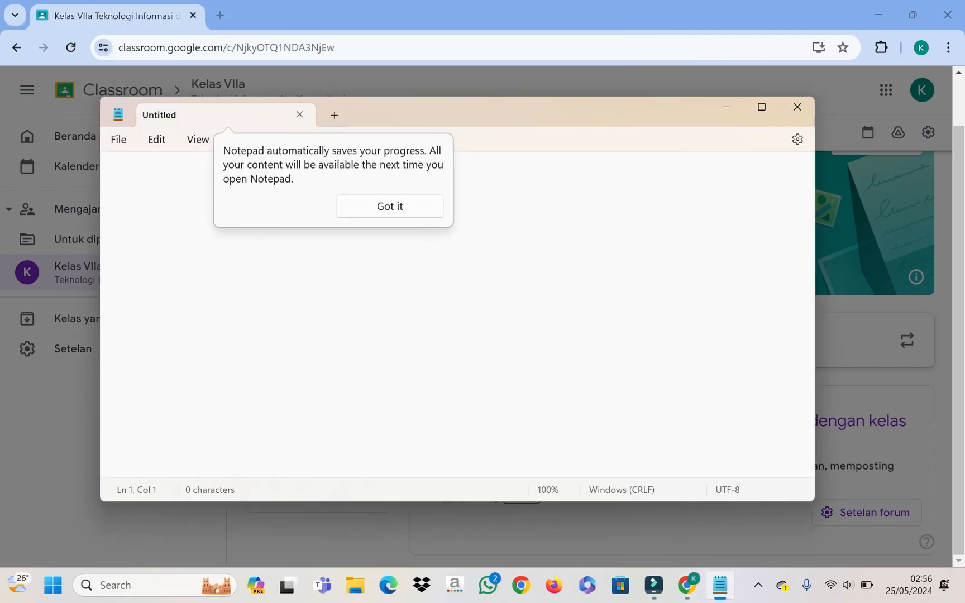
click(409, 208)
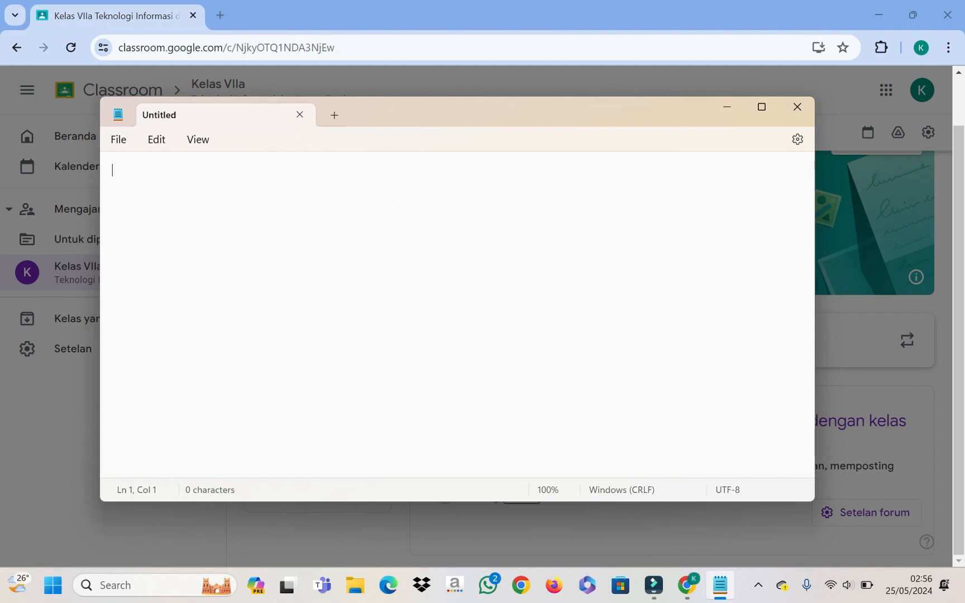
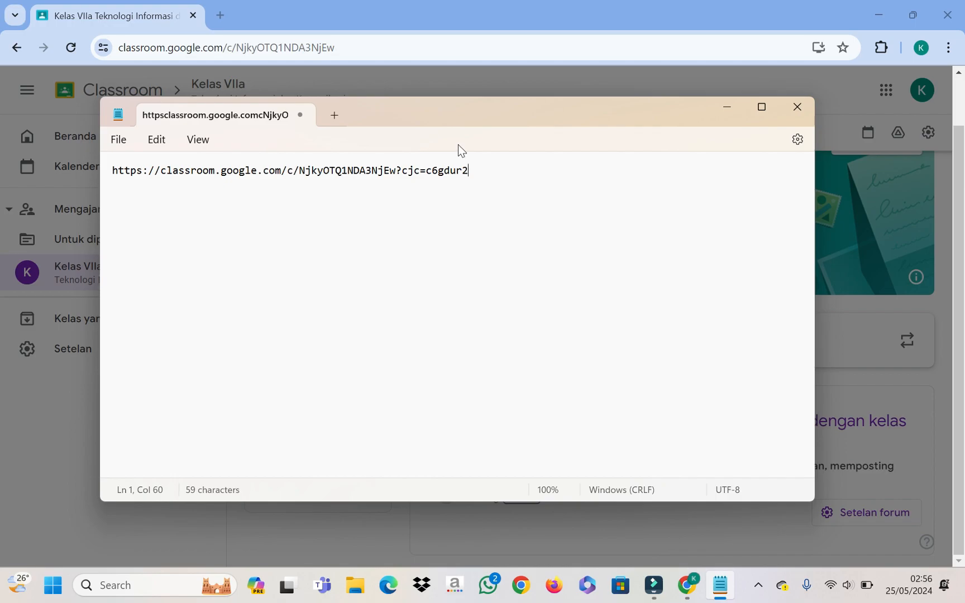
key(Return)
Step: Copy the class code from Classroom, paste it on its own line, and minimize Notepad
click(726, 105)
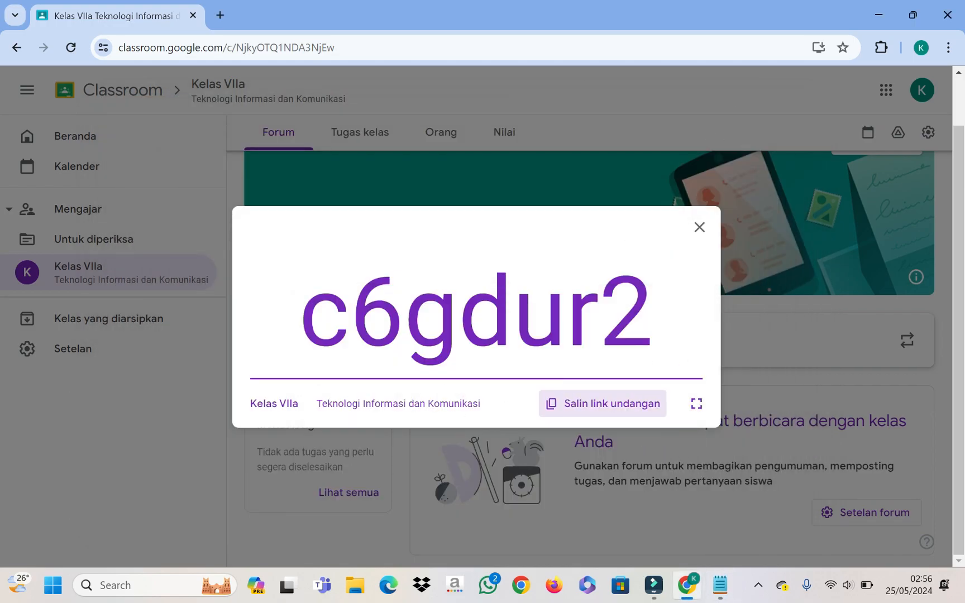
drag(310, 316, 688, 349)
key(ctrl+c)
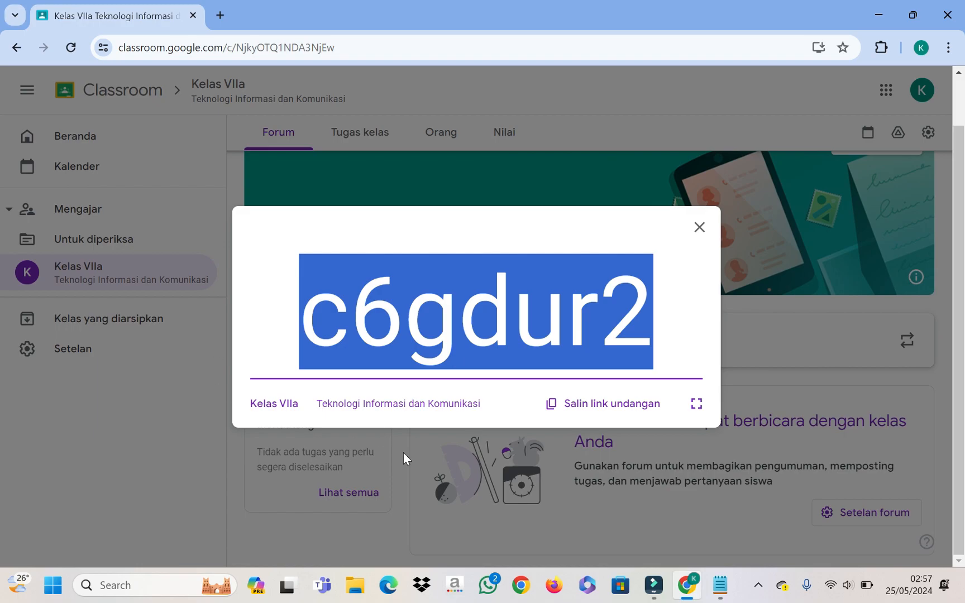
click(720, 585)
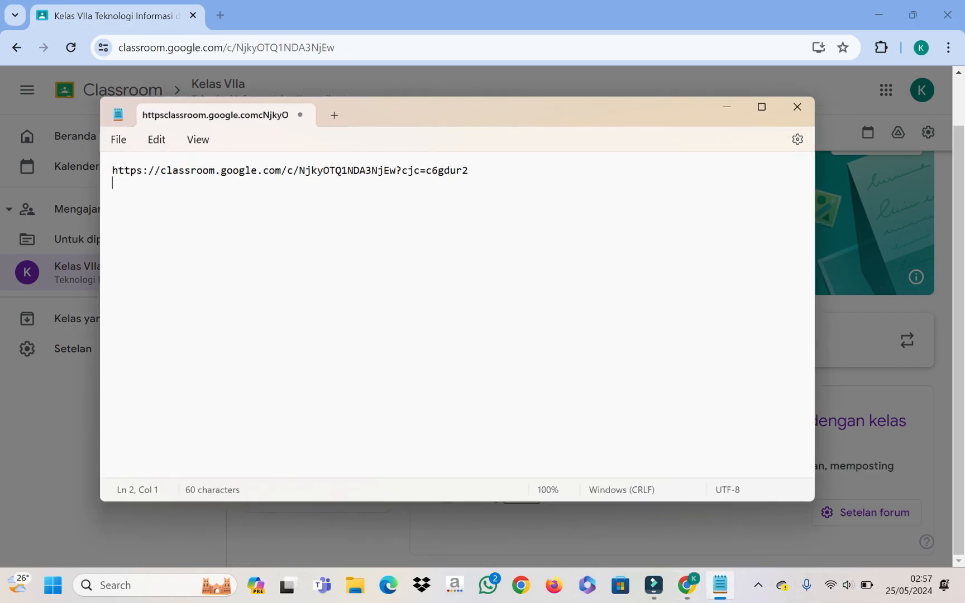
key(Return)
key(ctrl+v)
click(728, 106)
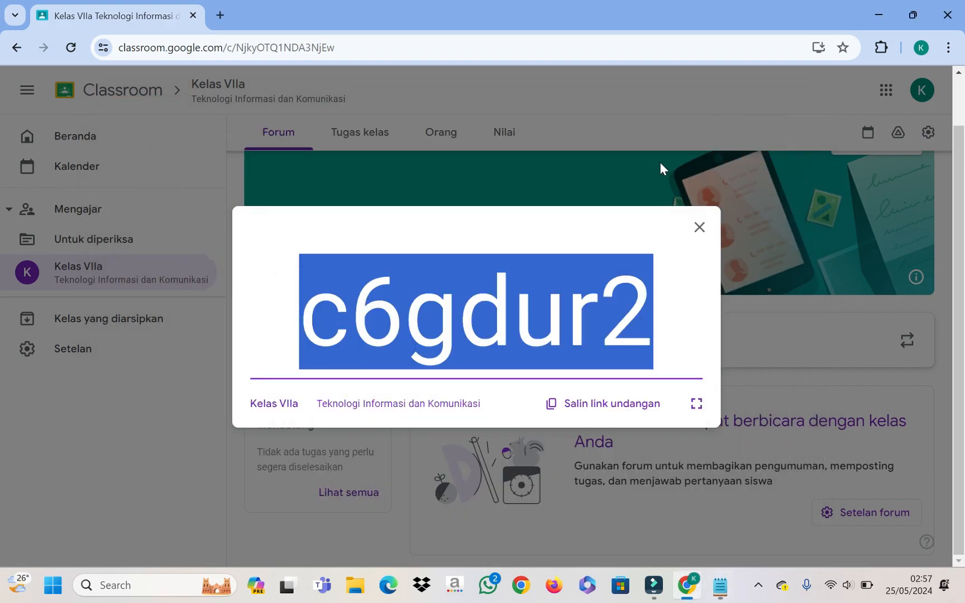
Step: Dismiss the enlarged class code, glance at Tugas kelas, and go back to the Kelas VIIa Forum
click(699, 228)
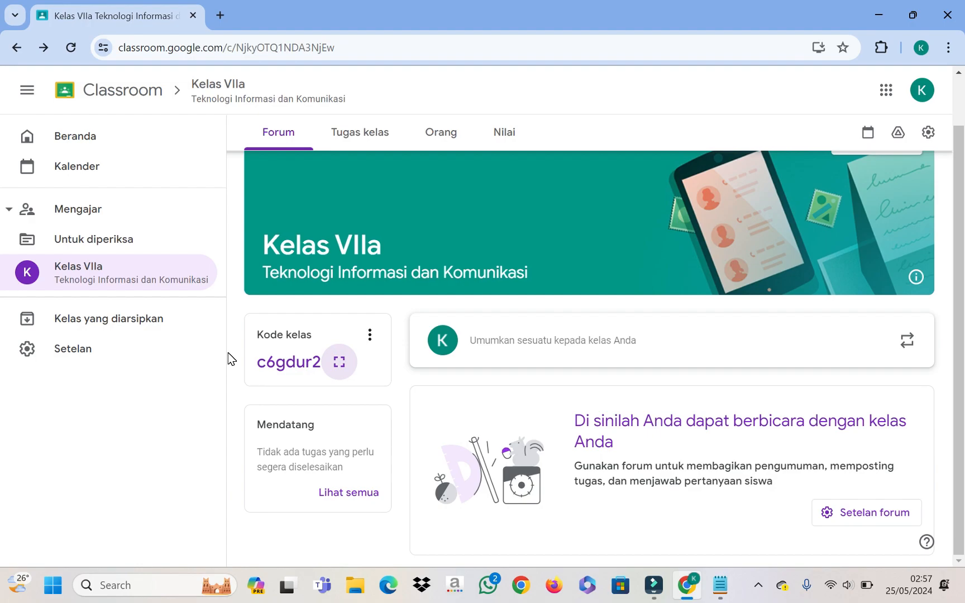
click(364, 146)
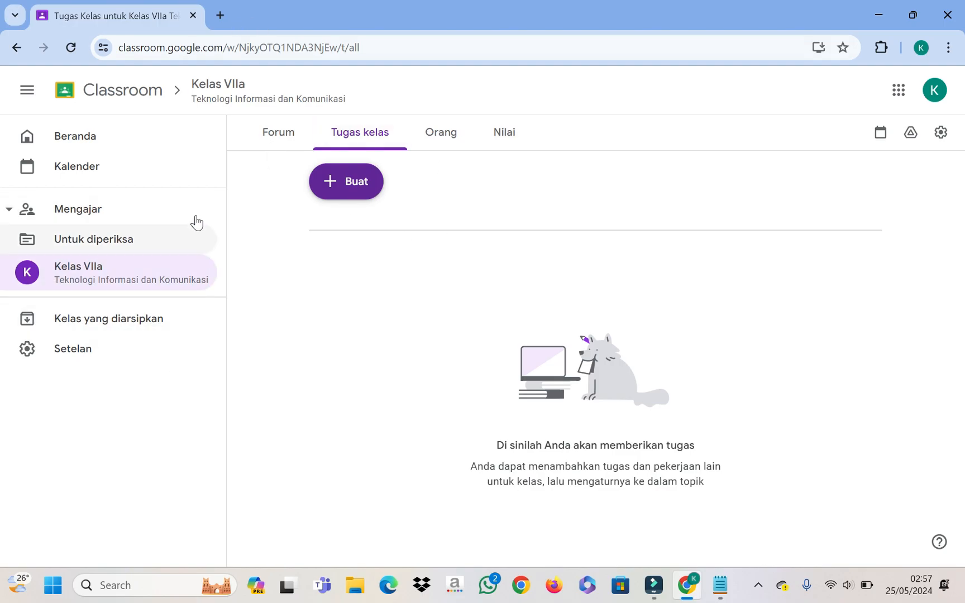
click(274, 135)
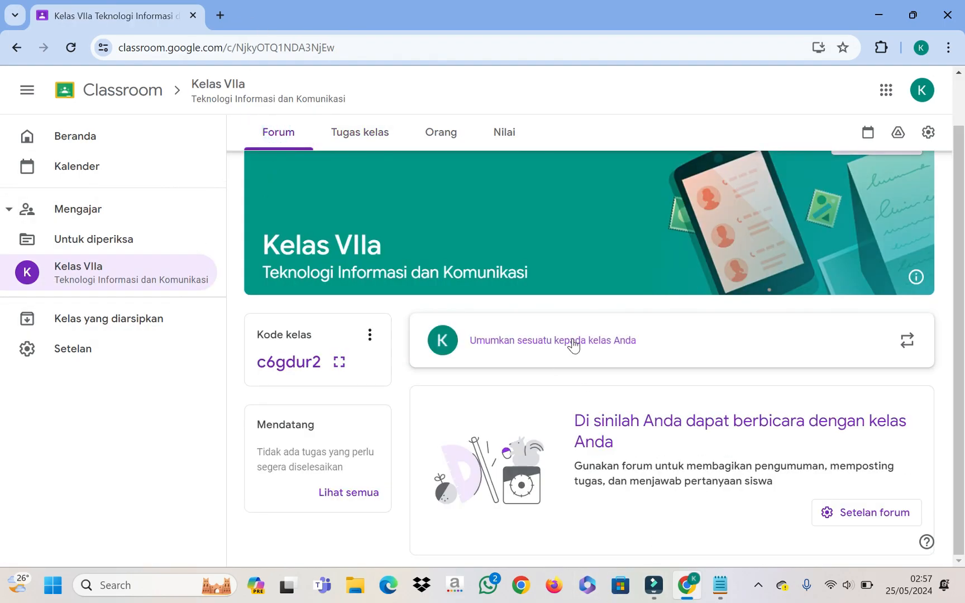
Step: Open a new Kelas VIIa announcement addressed to Semua siswa, with its empty message box ready for typing
click(639, 353)
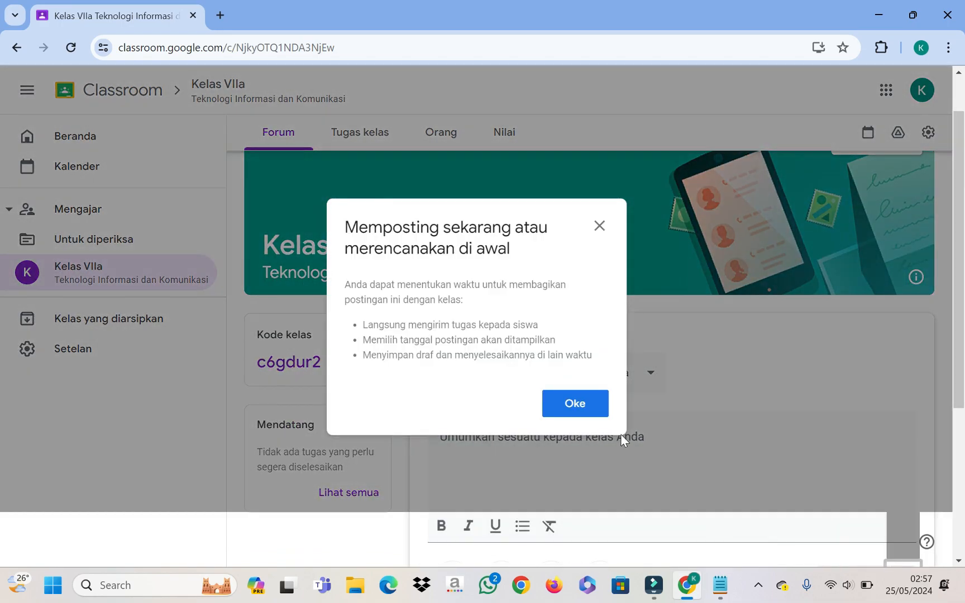
click(587, 413)
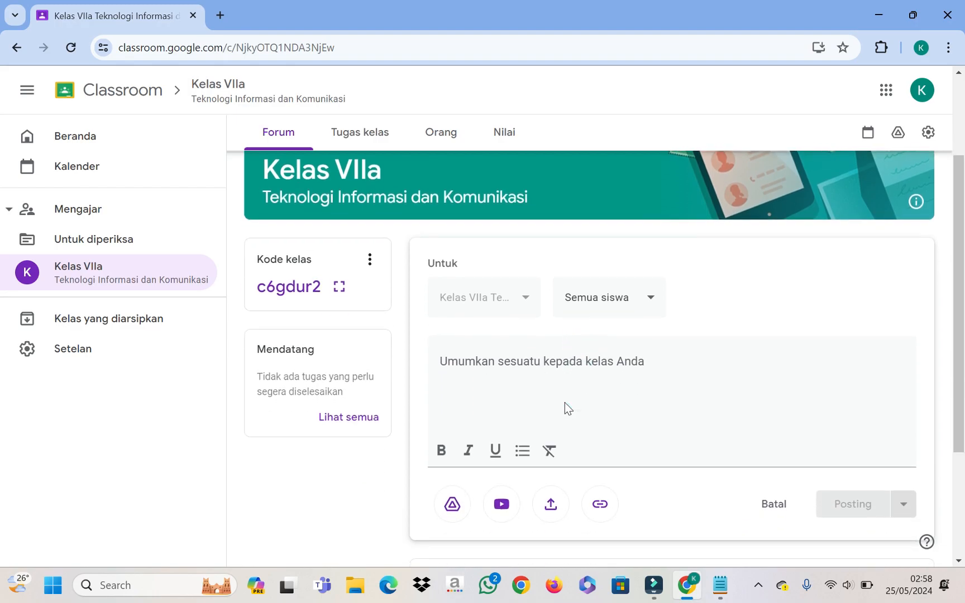
click(525, 300)
click(650, 310)
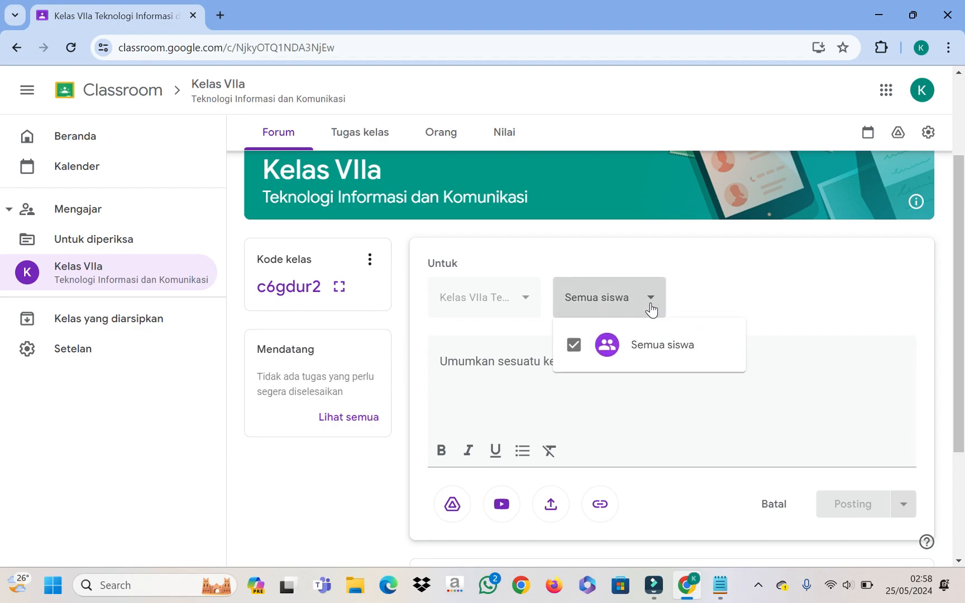
click(655, 303)
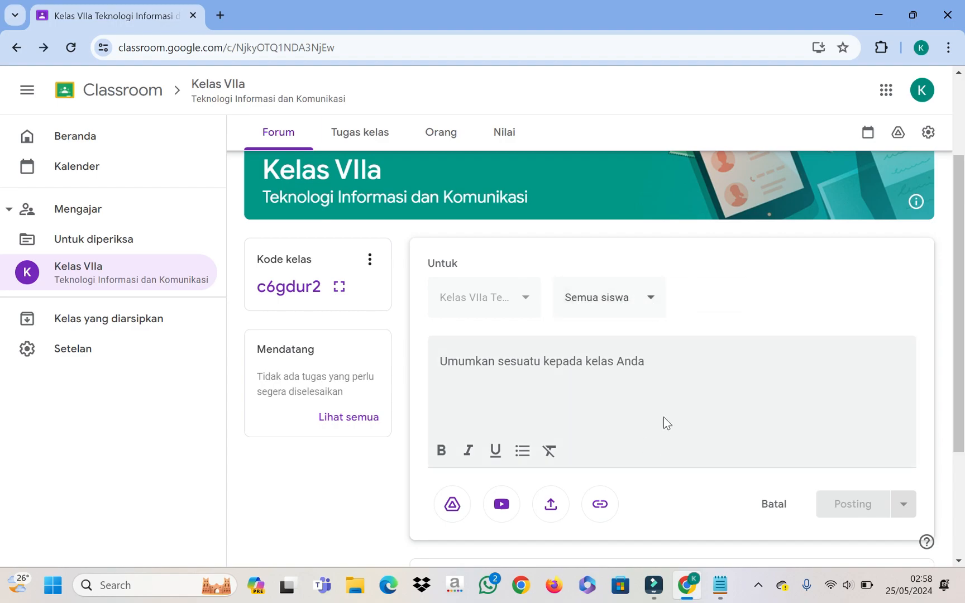
click(495, 364)
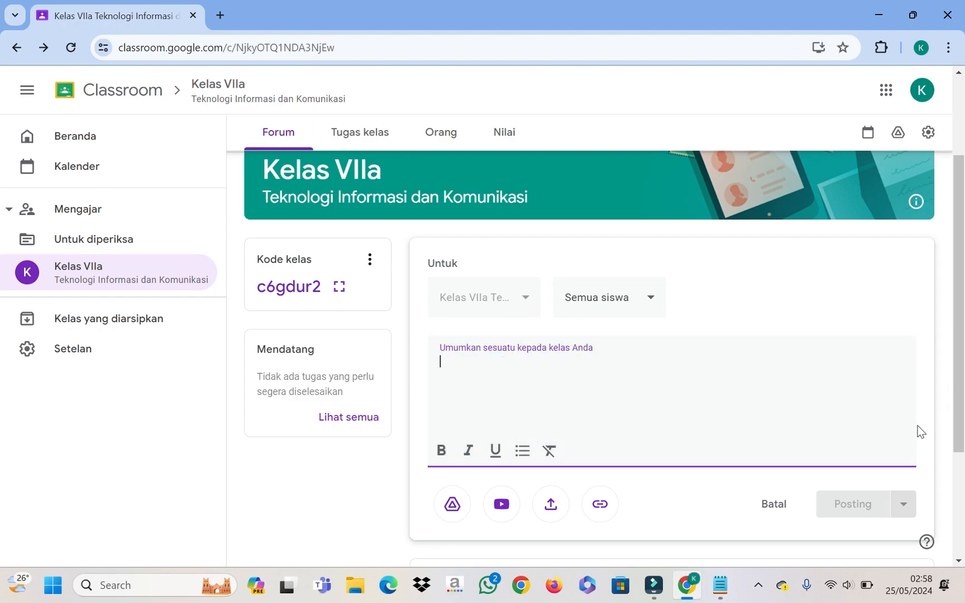
Step: Write 'Selamat Pagi Anak-anakku yang hebat, hari senin tanggal 27 mei 2024' as the announcement text
text(Selamat Pagi )
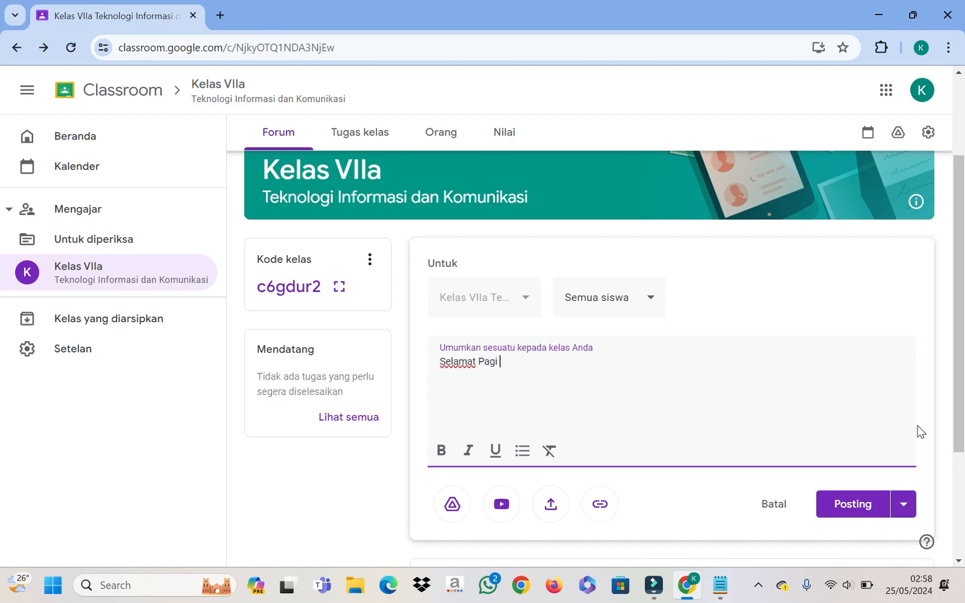
text(Anak)
text(-anak)
text(ku yang )
text(hebat)
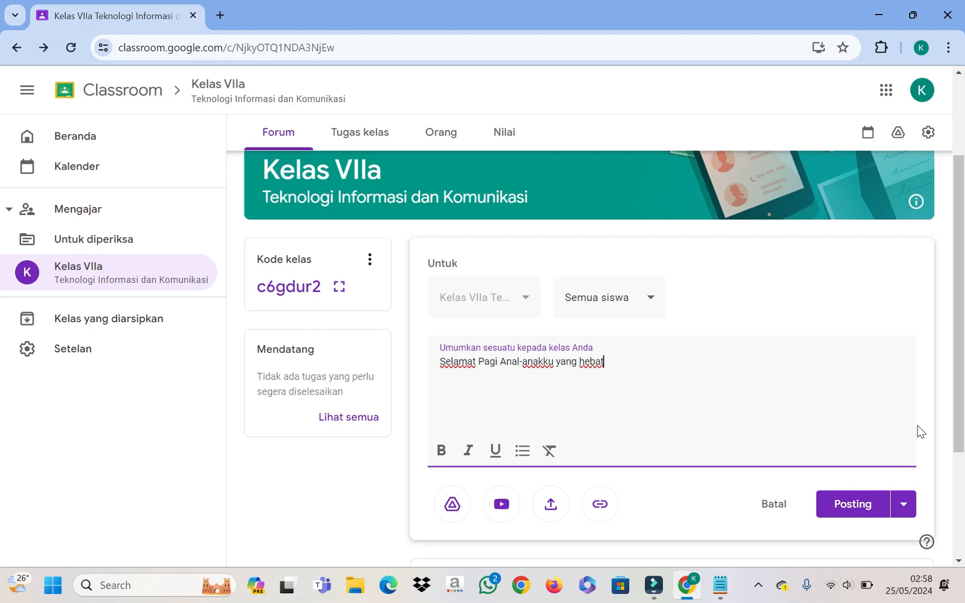
text(, )
text(pag)
key(BackSpace)
key(BackSpace)
key(BackSpace)
text(hari senin)
text(tangg)
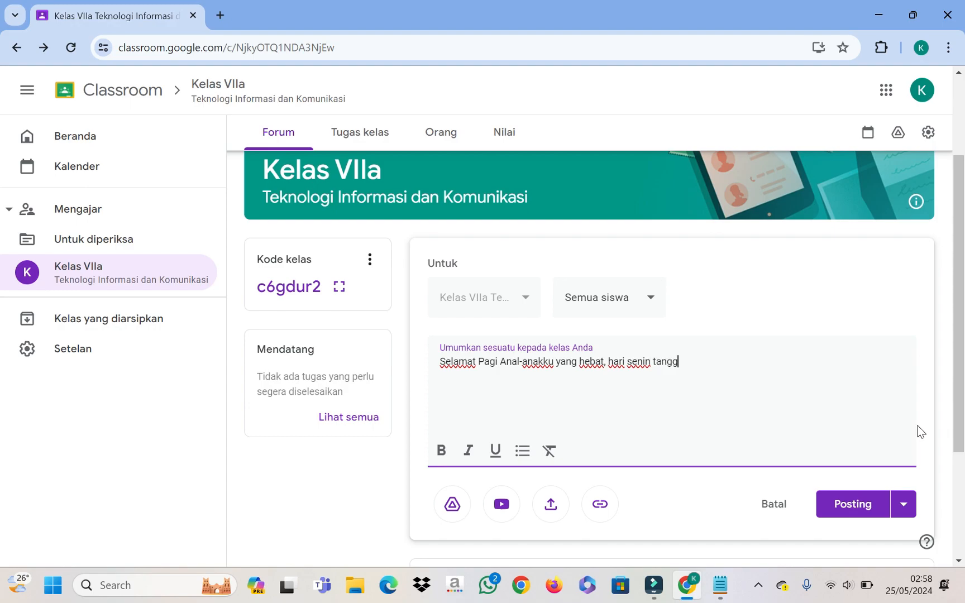
text(al 27 mei 2024)
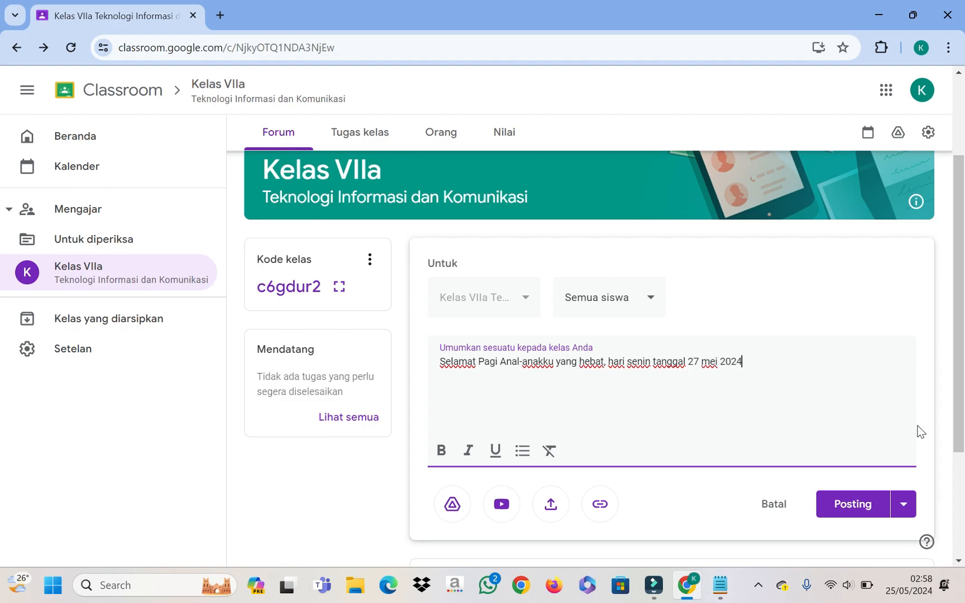
text( kita akan)
key(BackSpace)
key(BackSpace)
key(BackSpace)
key(BackSpace)
key(BackSpace)
key(BackSpace)
key(BackSpace)
key(BackSpace)
key(BackSpace)
scroll(740, 438, down, 3)
scroll(731, 447, up, 1)
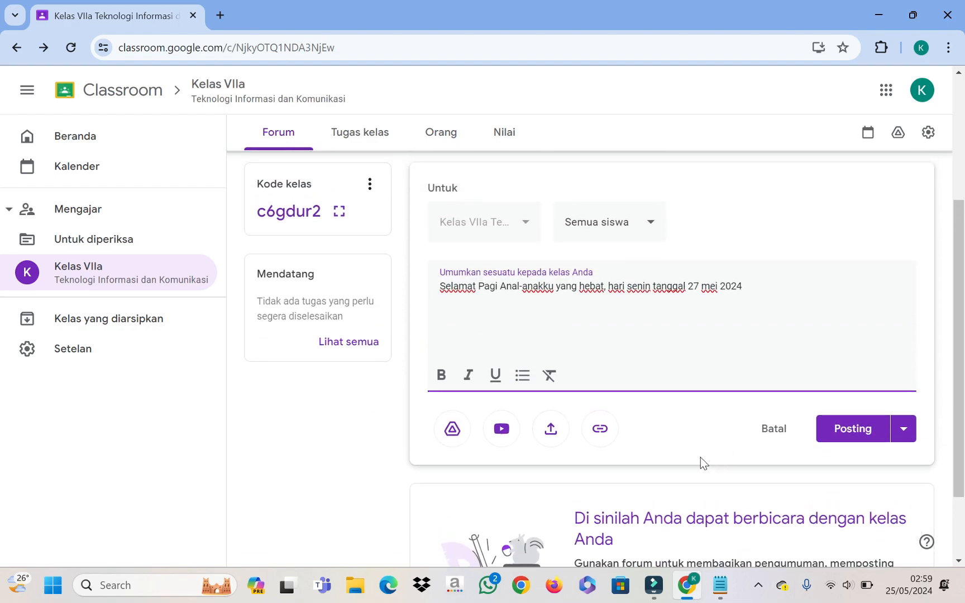
scroll(721, 461, up, 1)
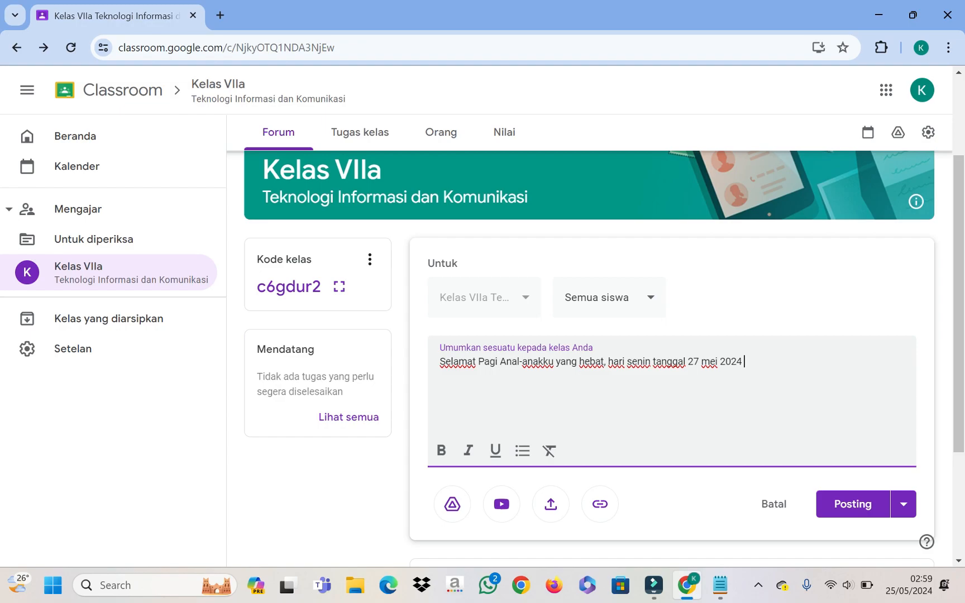
Step: Add 'pukul 09.00' and 'akan ada kelas online' after the date in the announcement
text(kita akan ada kela)
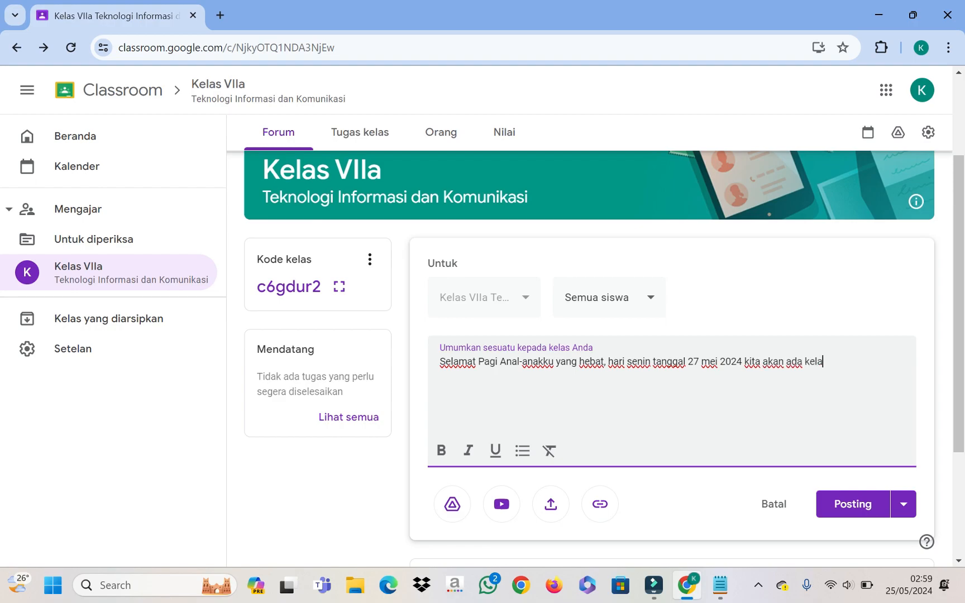
key(BackSpace)
key(BackSpace)
key(BackSpace)
key(BackSpace)
key(BackSpace)
key(BackSpace)
key(BackSpace)
key(BackSpace)
key(BackSpace)
key(BackSpace)
key(BackSpace)
key(BackSpace)
key(BackSpace)
key(BackSpace)
key(BackSpace)
key(BackSpace)
key(BackSpace)
key(BackSpace)
text(ka)
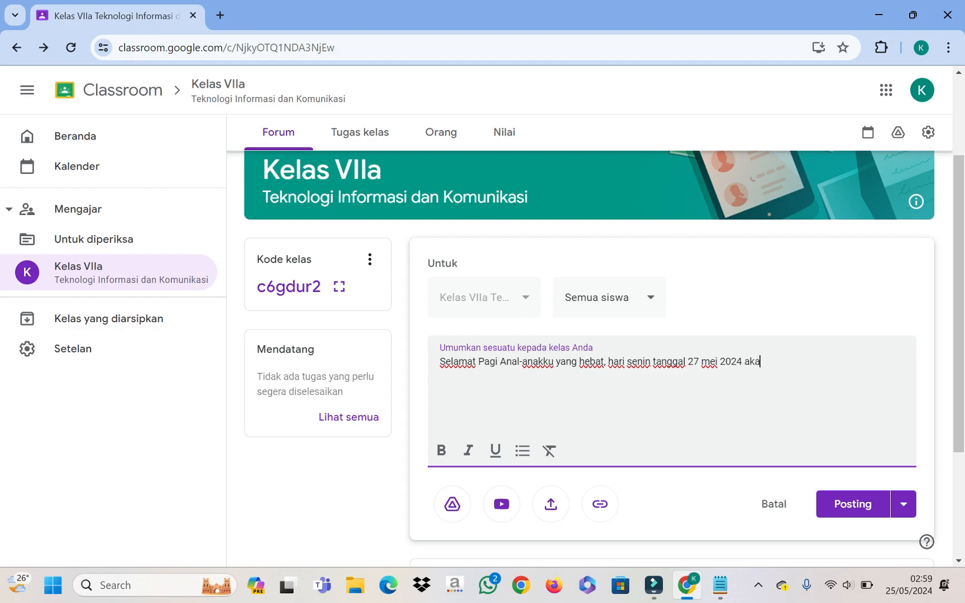
text(n ada kelas online)
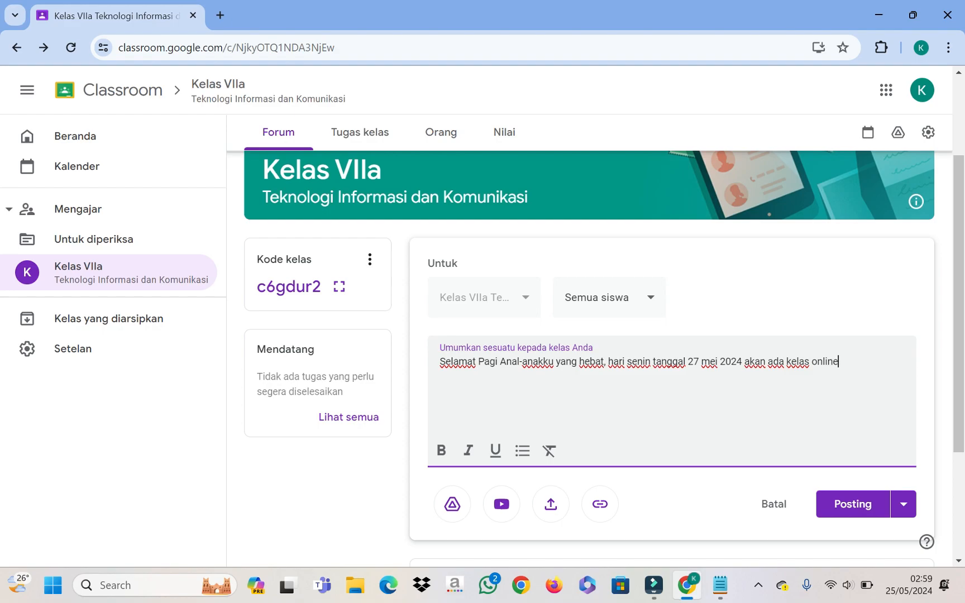
click(742, 361)
text(pukel)
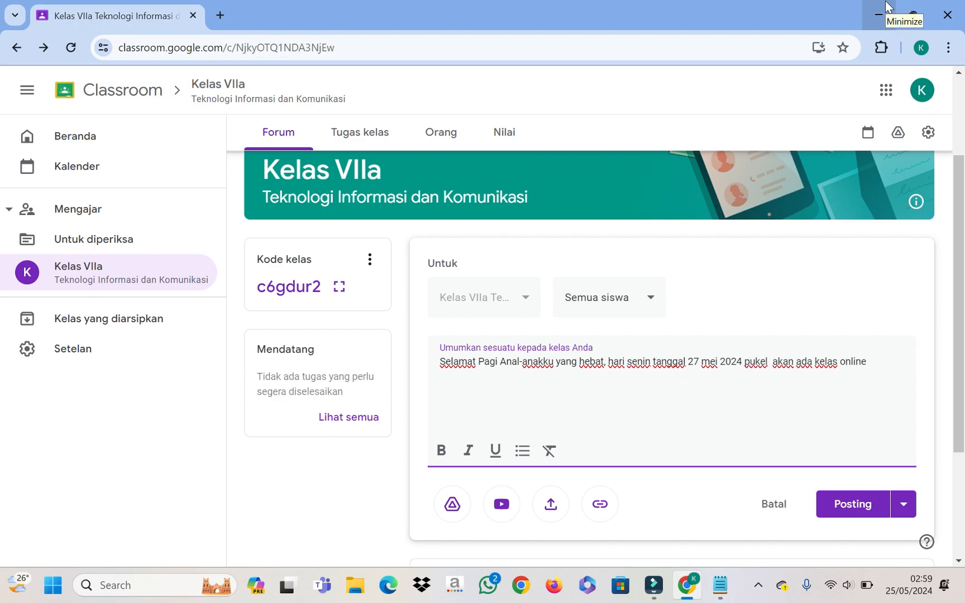
key(BackSpace)
key(BackSpace)
key(BackSpace)
text(ul )
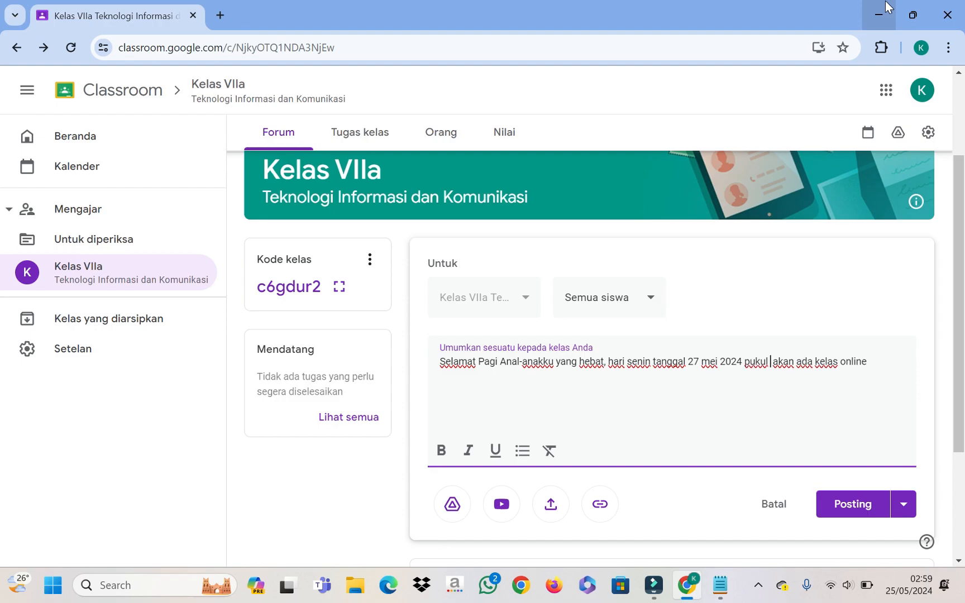
text( 09.00)
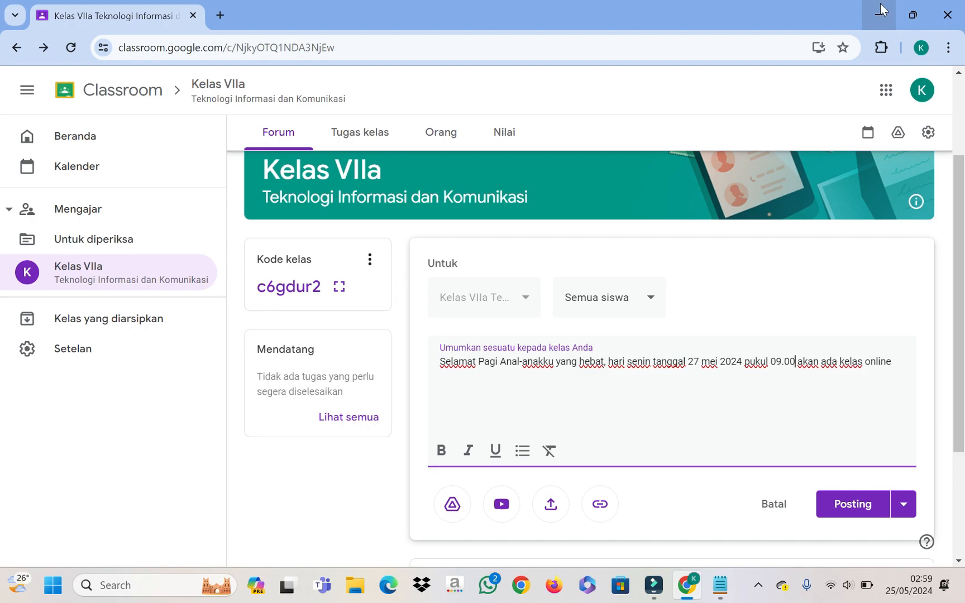
Step: End the announcement with 'silahkan bergabung dengan cara klik link dibawah ini.'
click(908, 353)
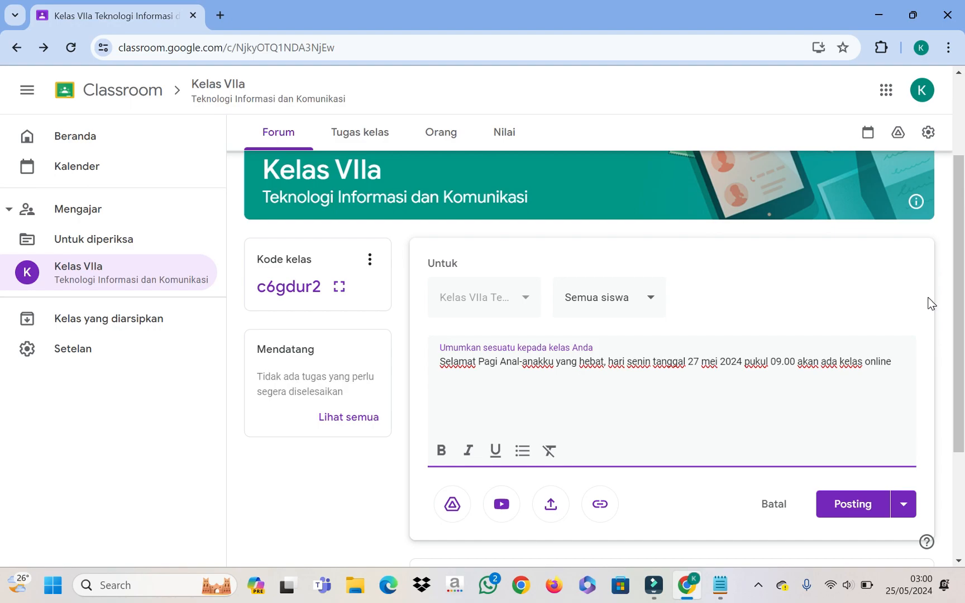
text(. silahkan bergabung)
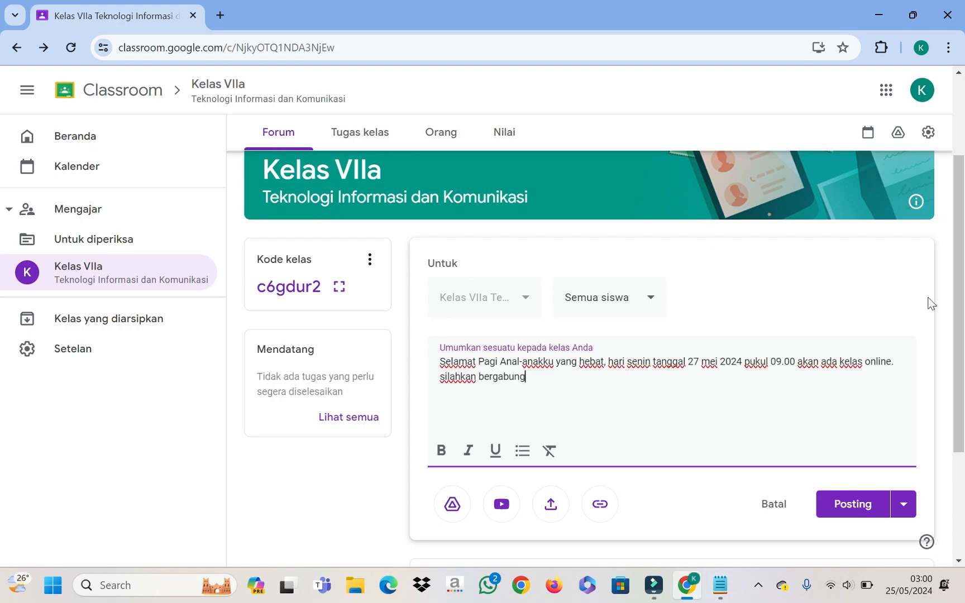
text( dengan x)
key(BackSpace)
text(cara kli)
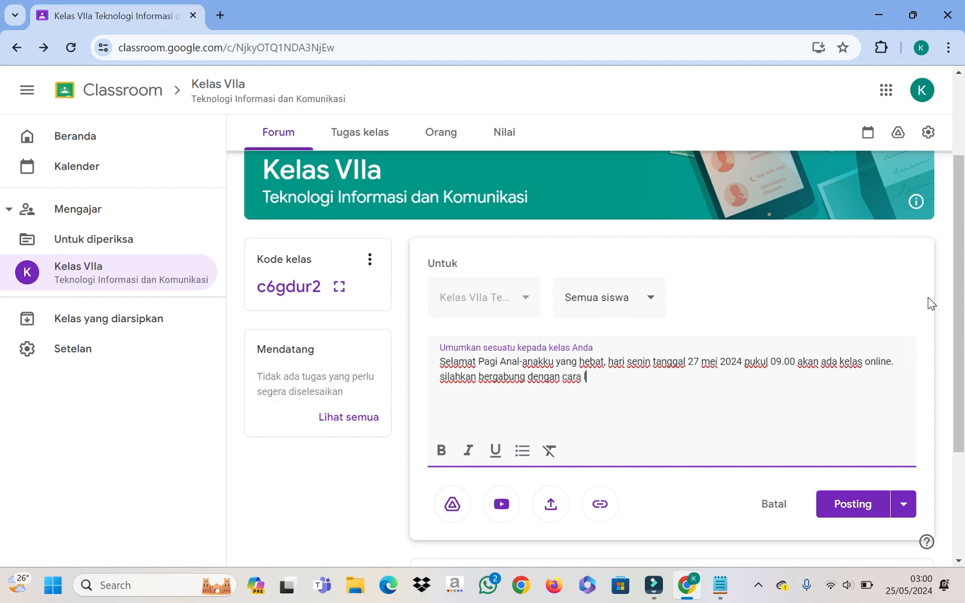
text(k link dibawah ini.)
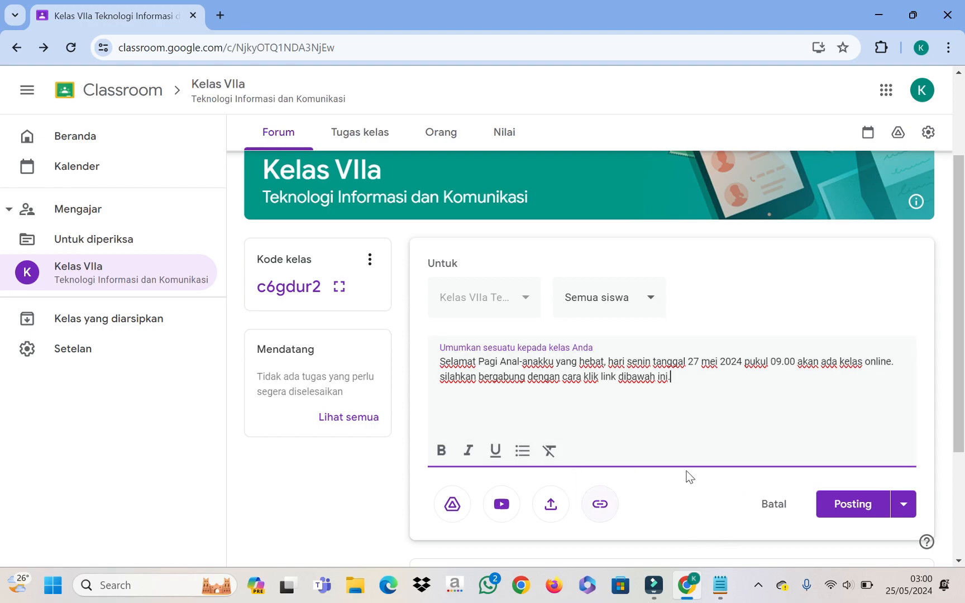
Step: Attach the class URL copied from Notepad as a link on the announcement
click(600, 505)
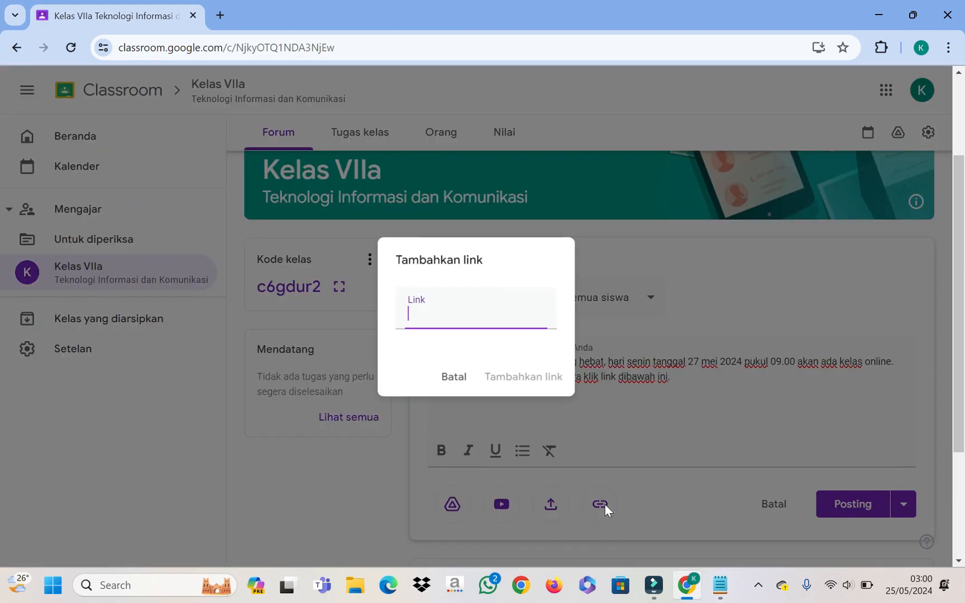
click(488, 313)
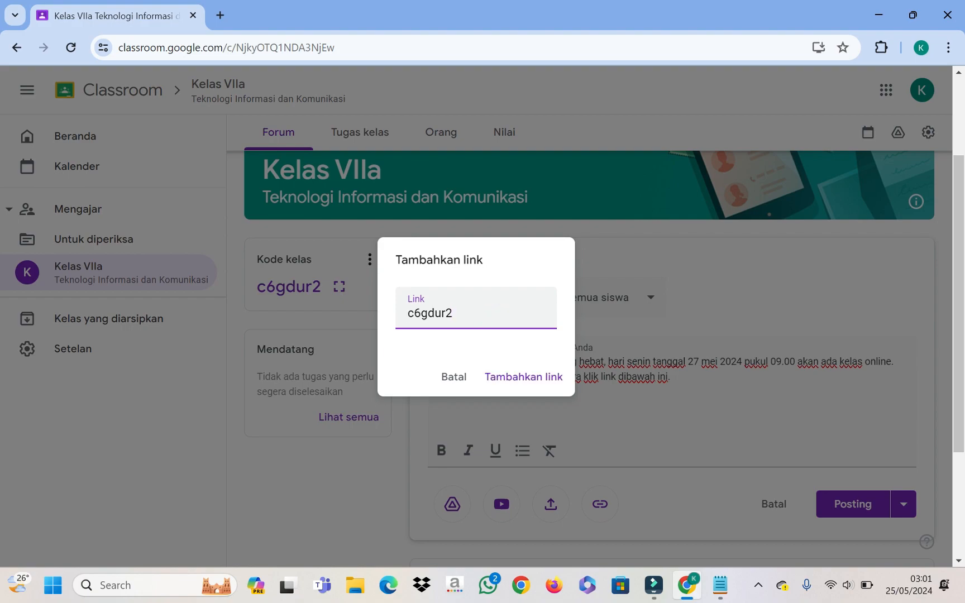
click(720, 584)
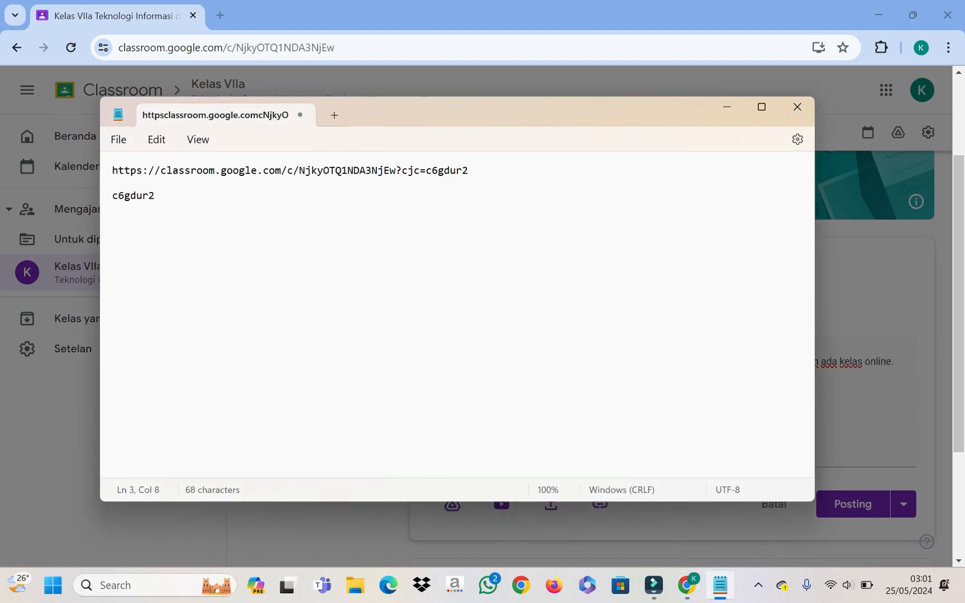
drag(113, 170, 468, 173)
key(ctrl+c)
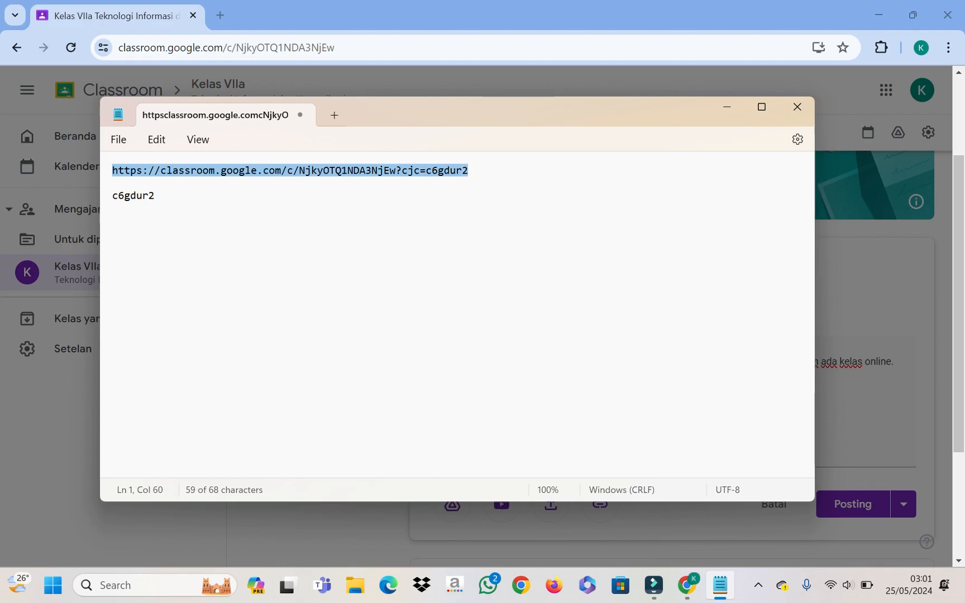
click(727, 109)
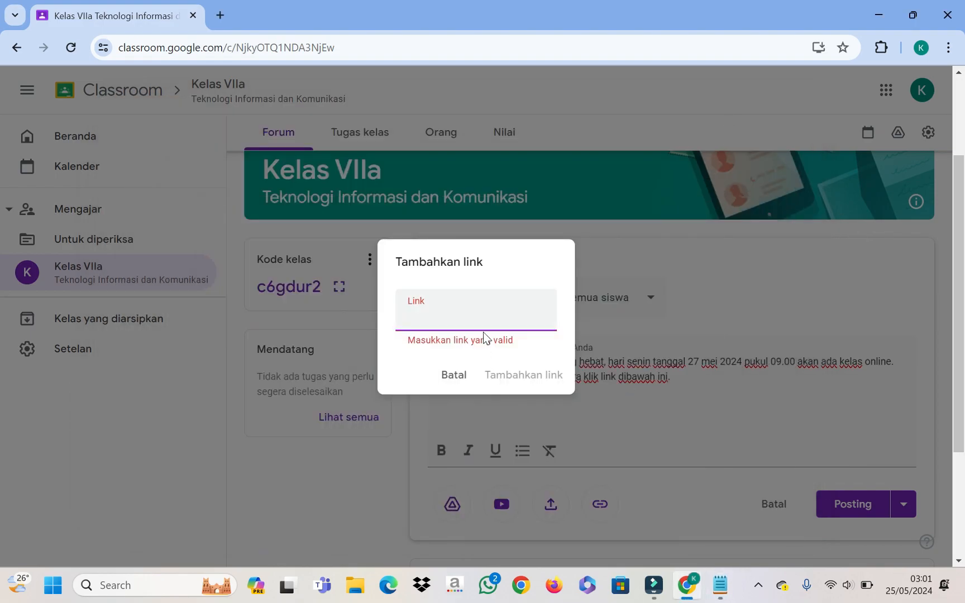
click(468, 310)
key(ctrl+v)
click(525, 379)
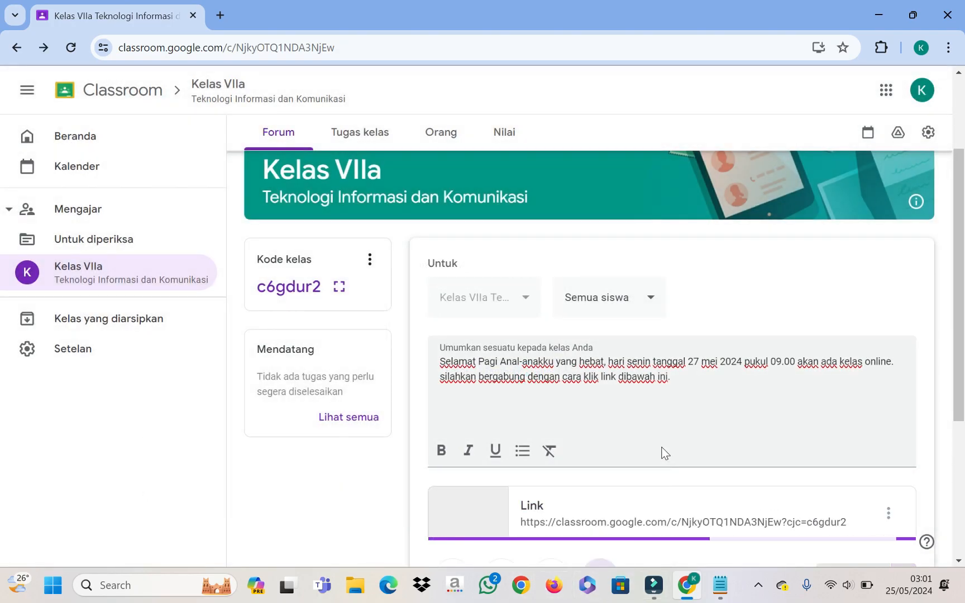
Step: Review and post the announcement to the Kelas VIIa stream
scroll(666, 443, down, 1)
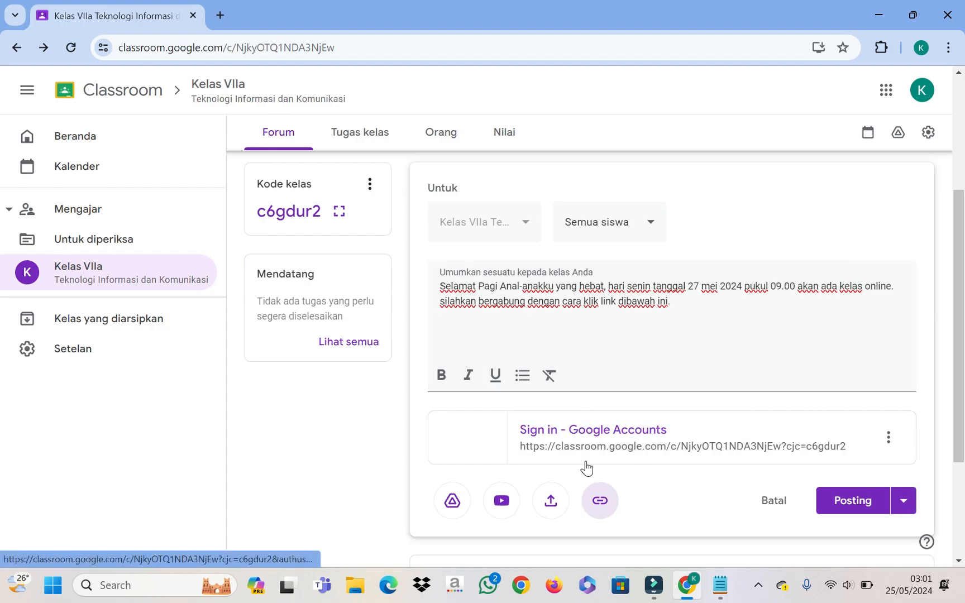
scroll(683, 403, down, 1)
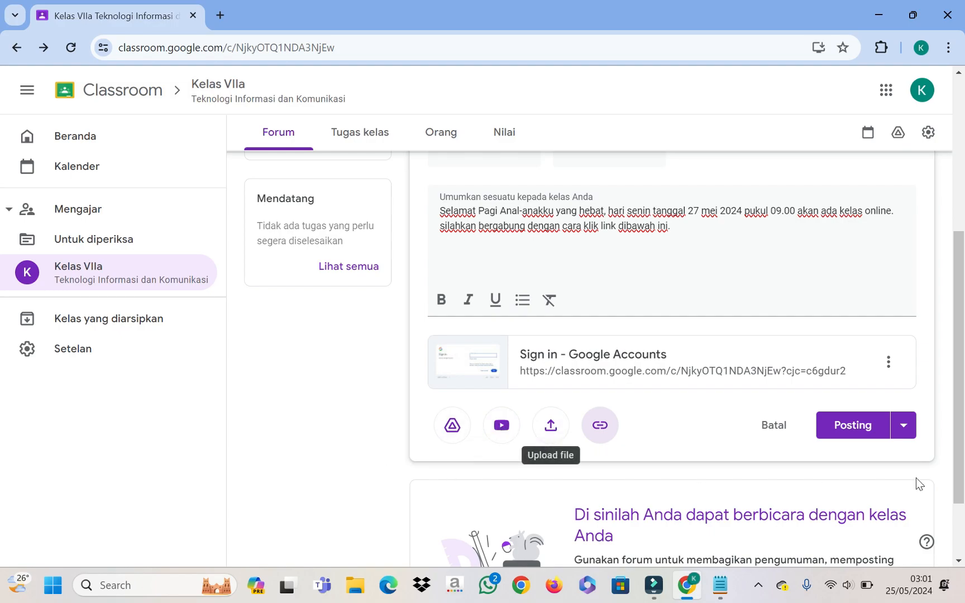
scroll(846, 459, up, 1)
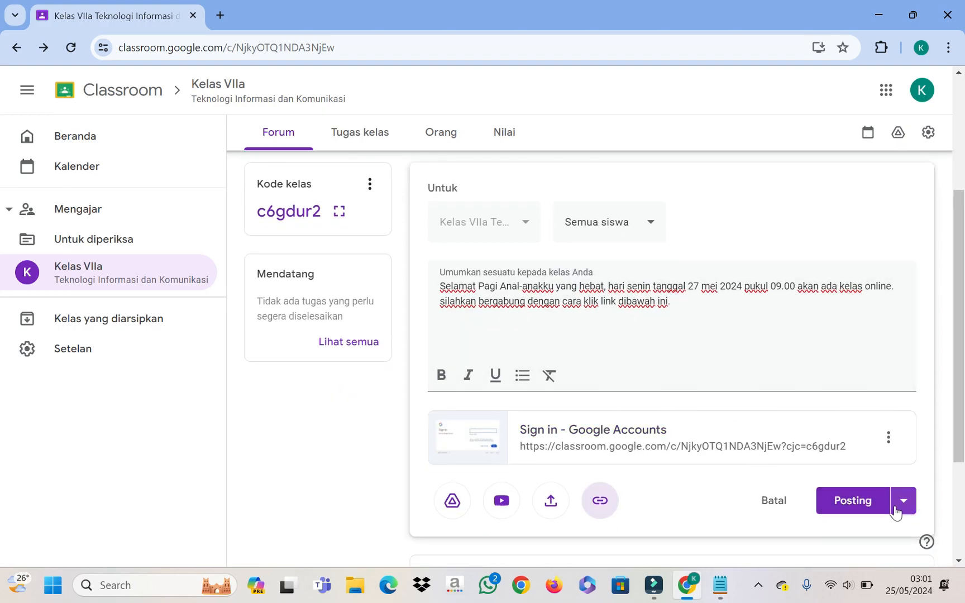
click(868, 507)
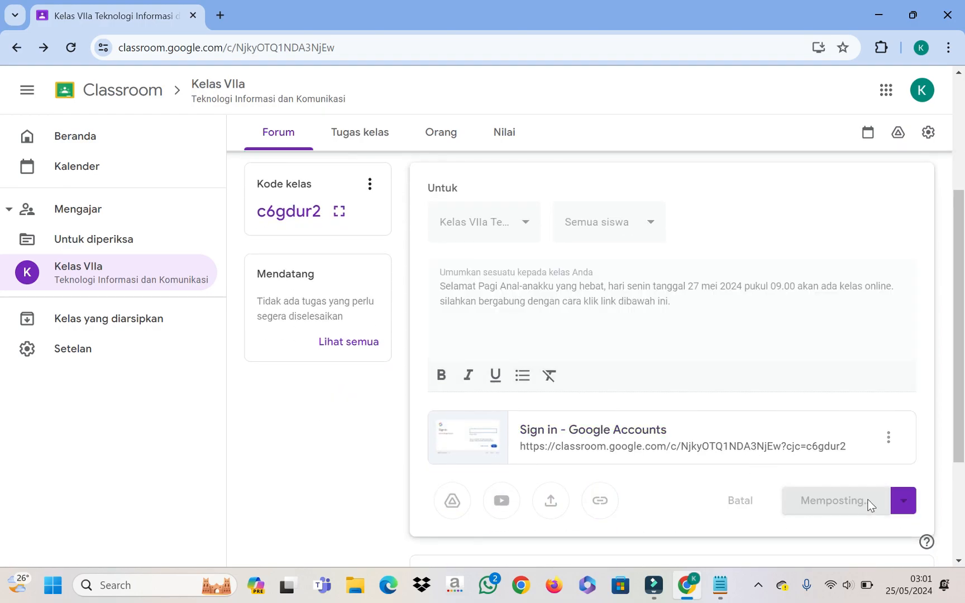
scroll(703, 467, down, 1)
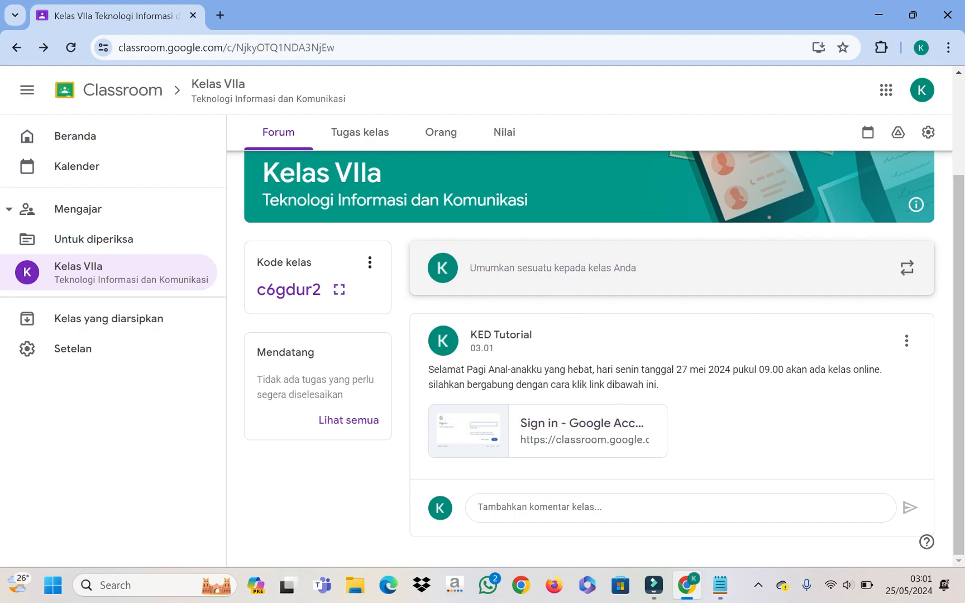
Step: On the Tugas kelas page, open and abandon a Materi draft, then bring up the Buat menu again
click(361, 134)
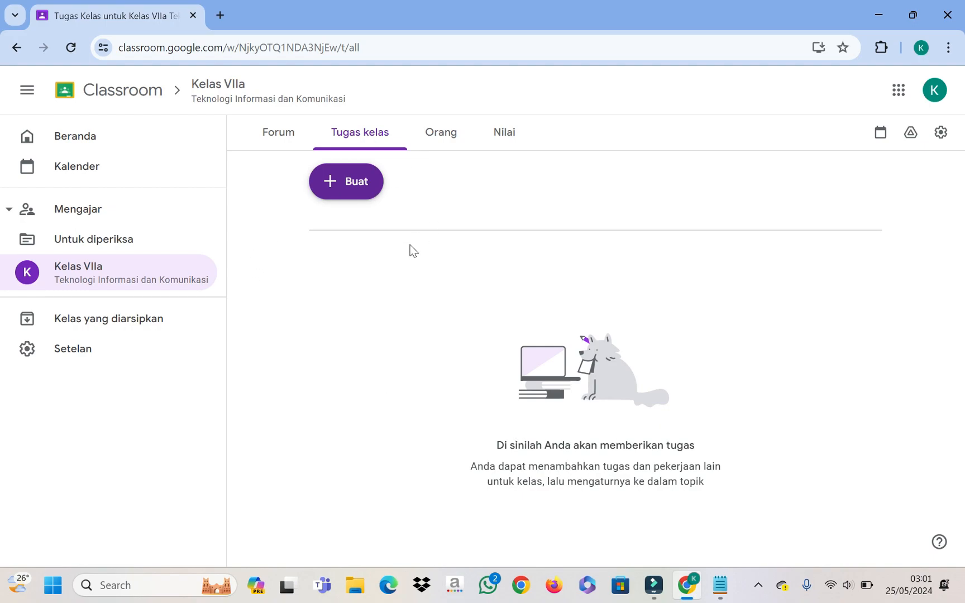
click(366, 194)
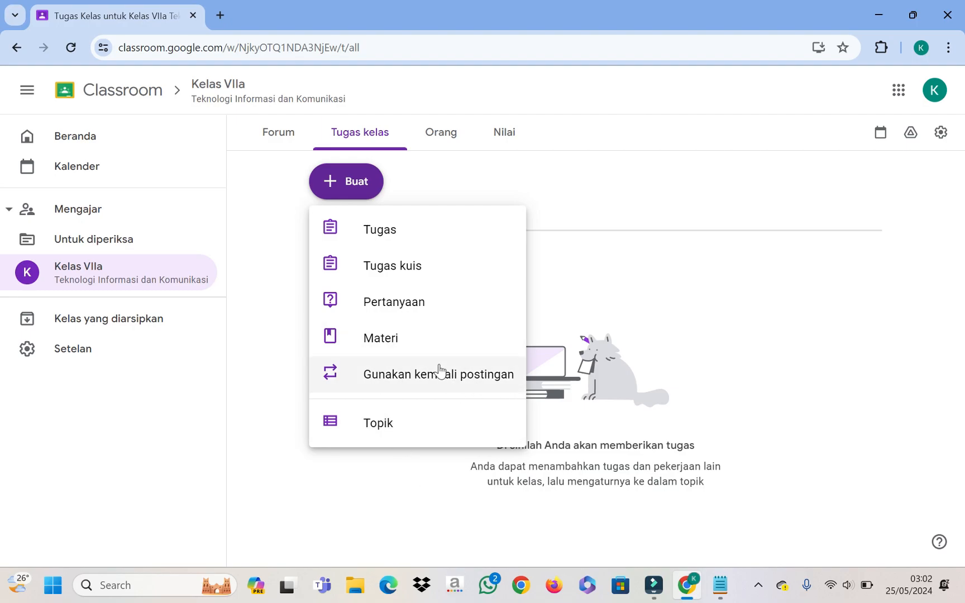
click(404, 342)
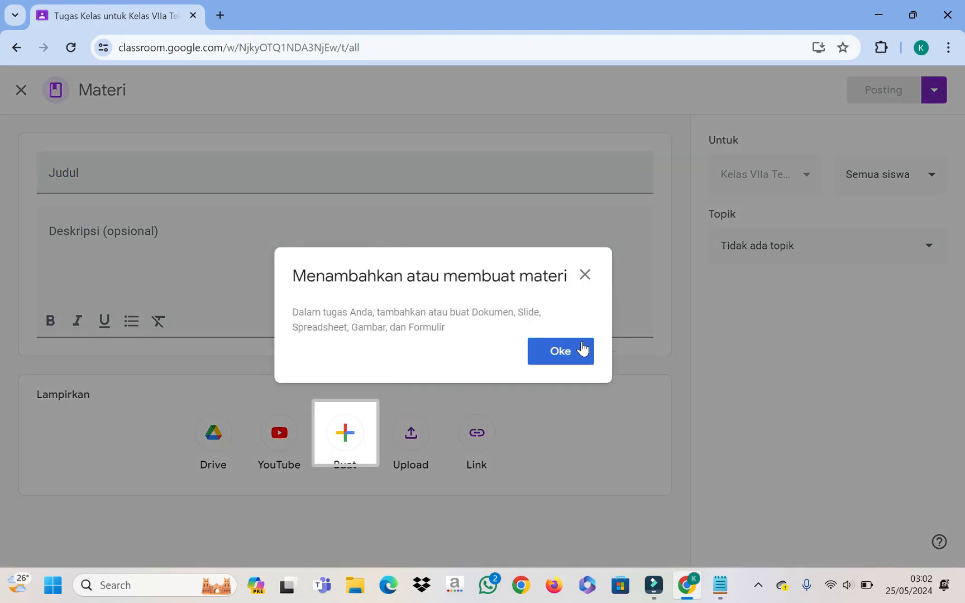
click(581, 343)
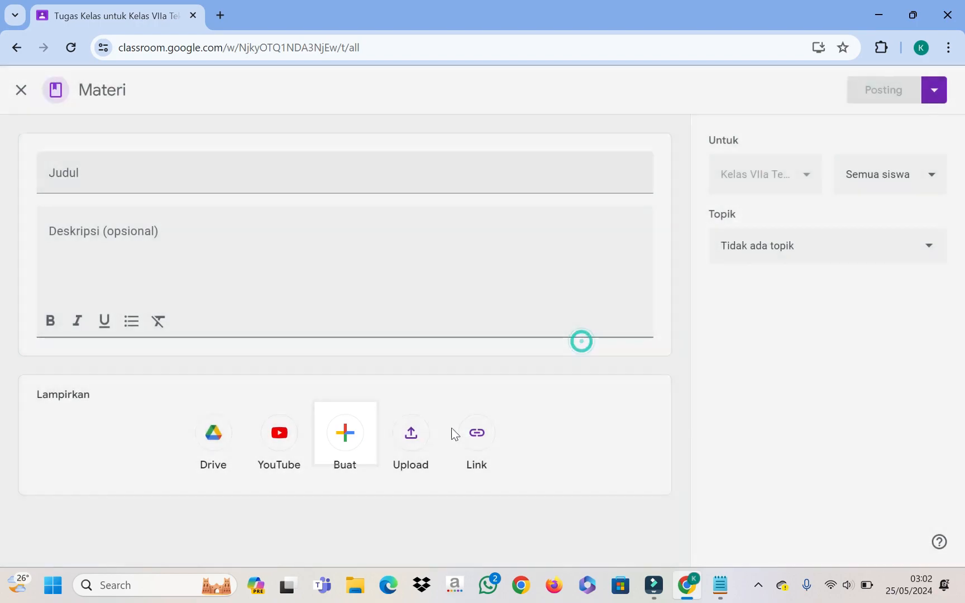
click(928, 249)
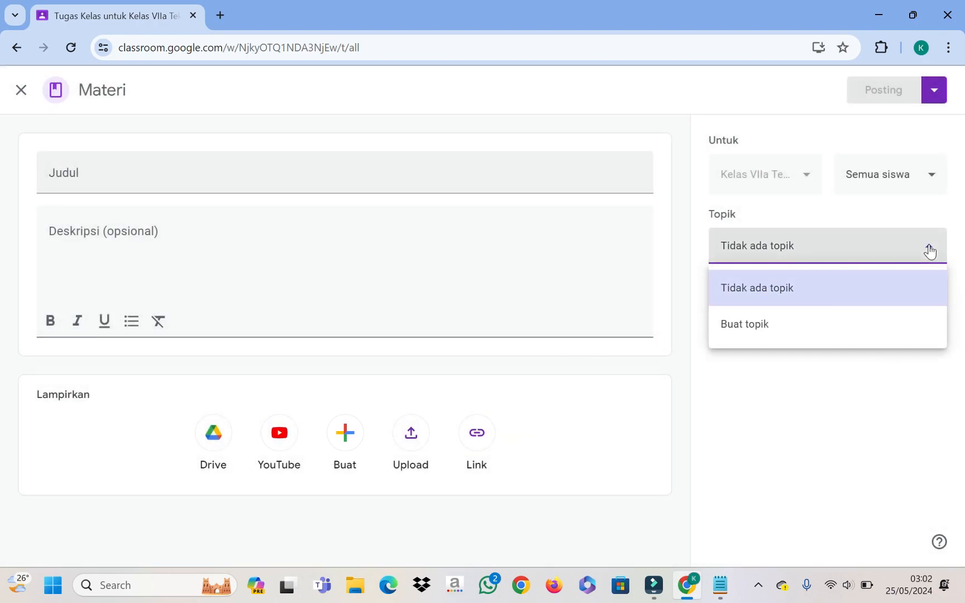
click(928, 249)
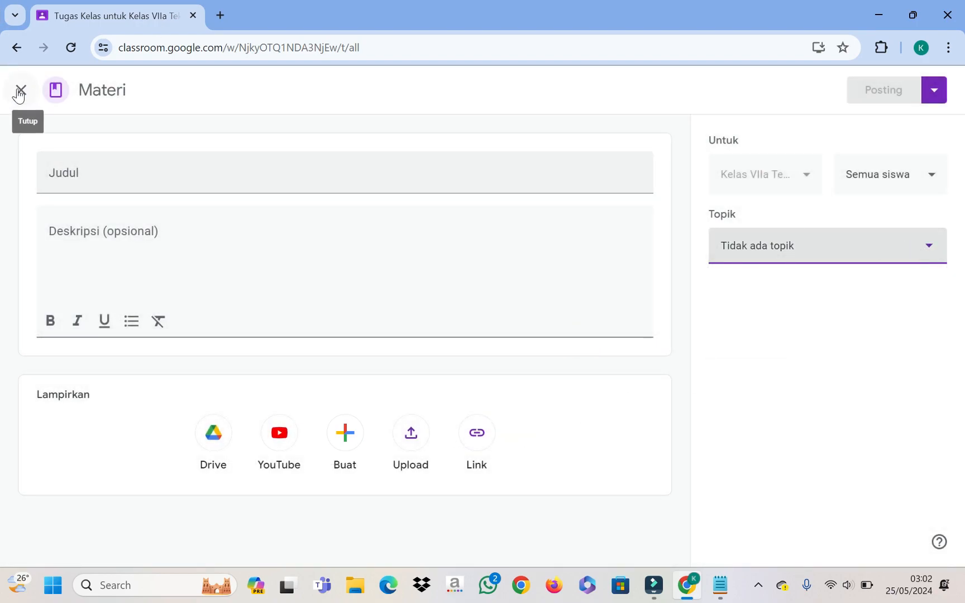
click(17, 47)
click(360, 185)
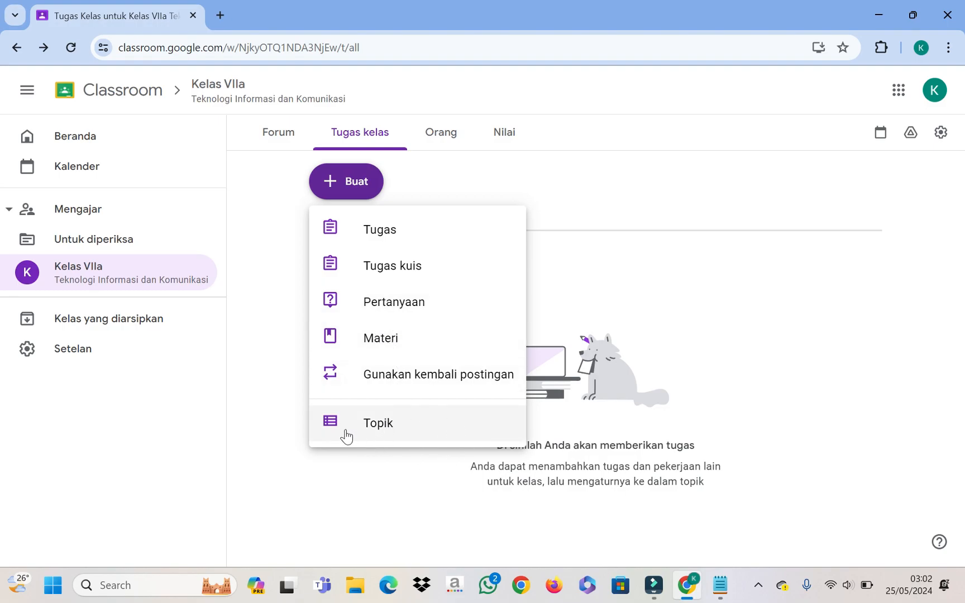
Step: Create the classwork topic 'Pengenalan Komponen Komputer'
click(372, 423)
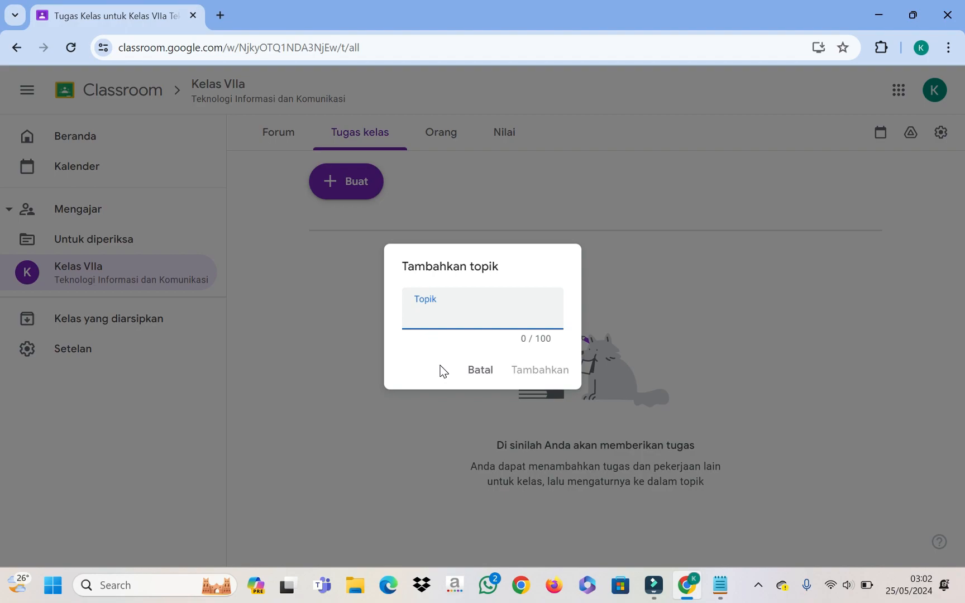
text(Pengenalan )
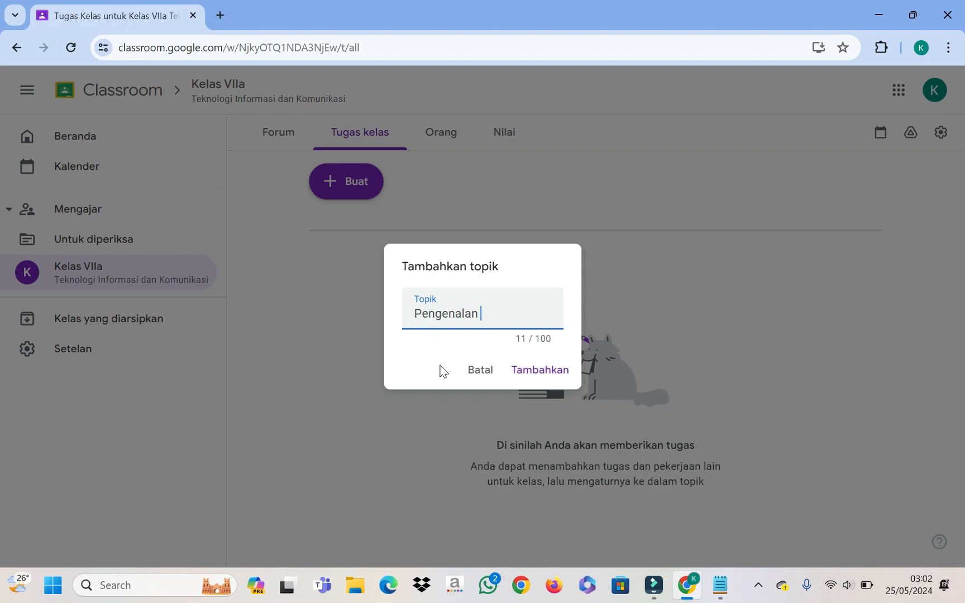
text(Komponen Komputer)
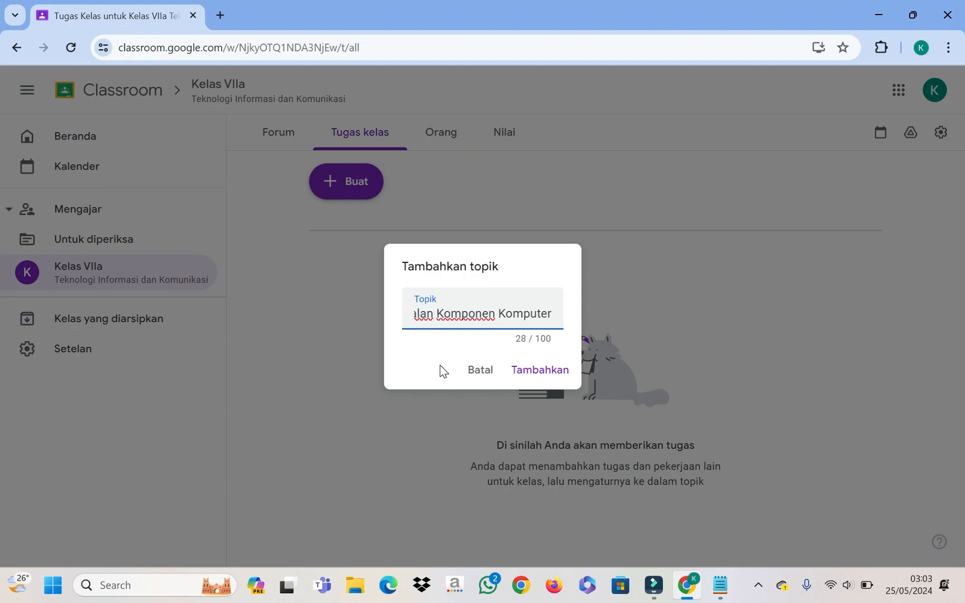
click(534, 368)
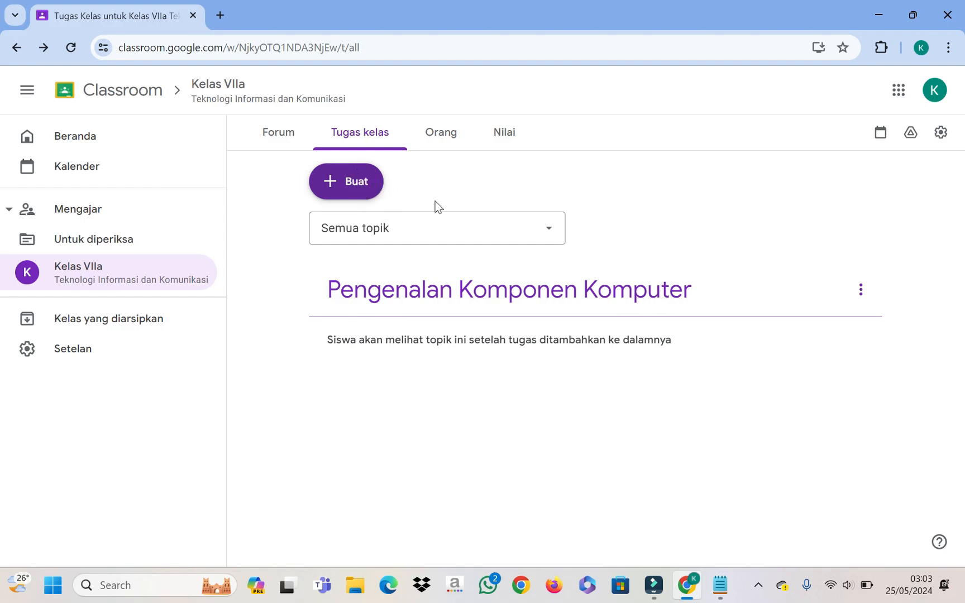
Step: Add the topic 'Mengetik 10 Jari'
click(364, 189)
click(391, 424)
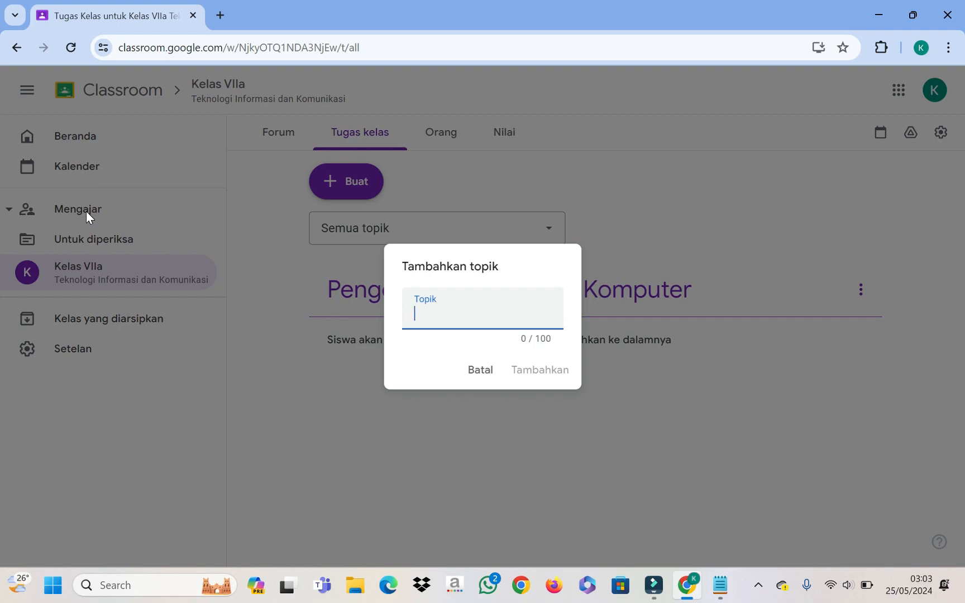
text(Mengeti)
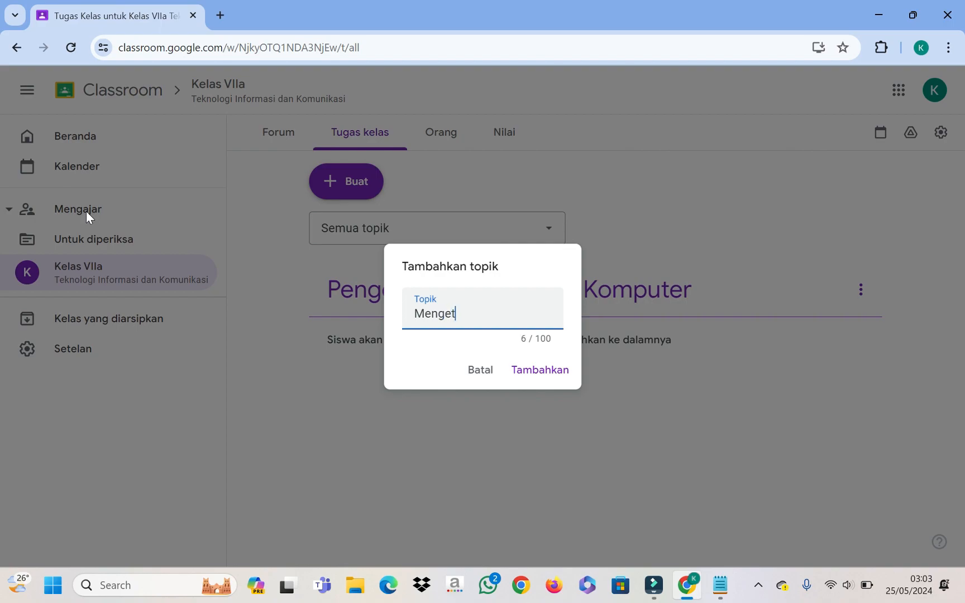
text(k 10 Jari)
click(538, 371)
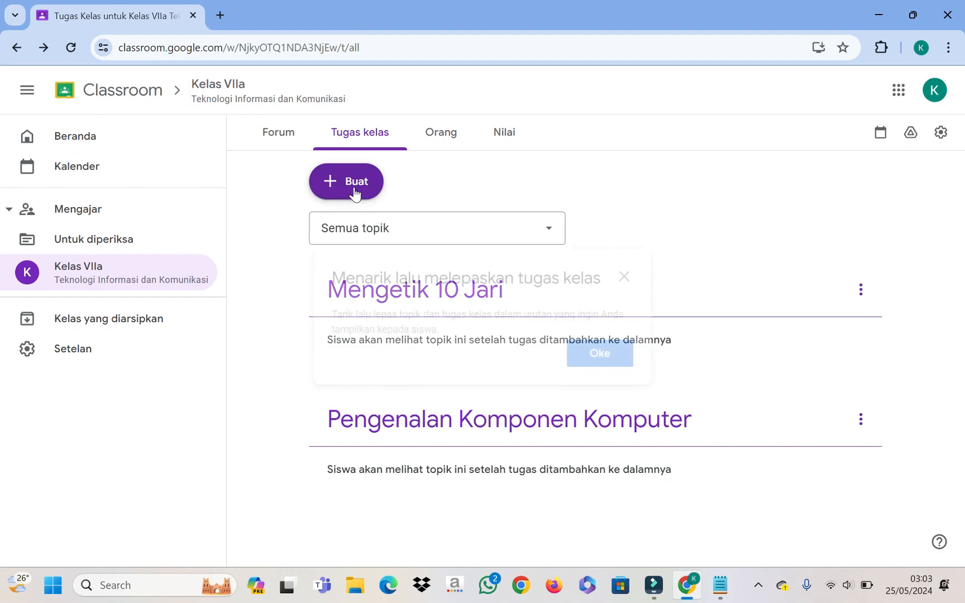
Step: Add the topic 'Pengenalan Microsoft Office' after dismissing the drag-and-drop tip
click(353, 193)
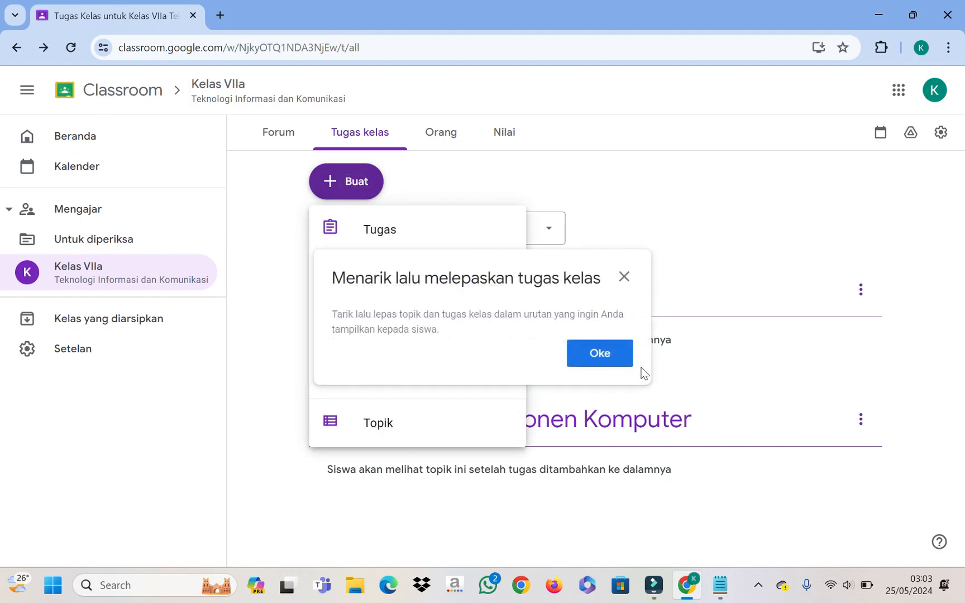
click(606, 358)
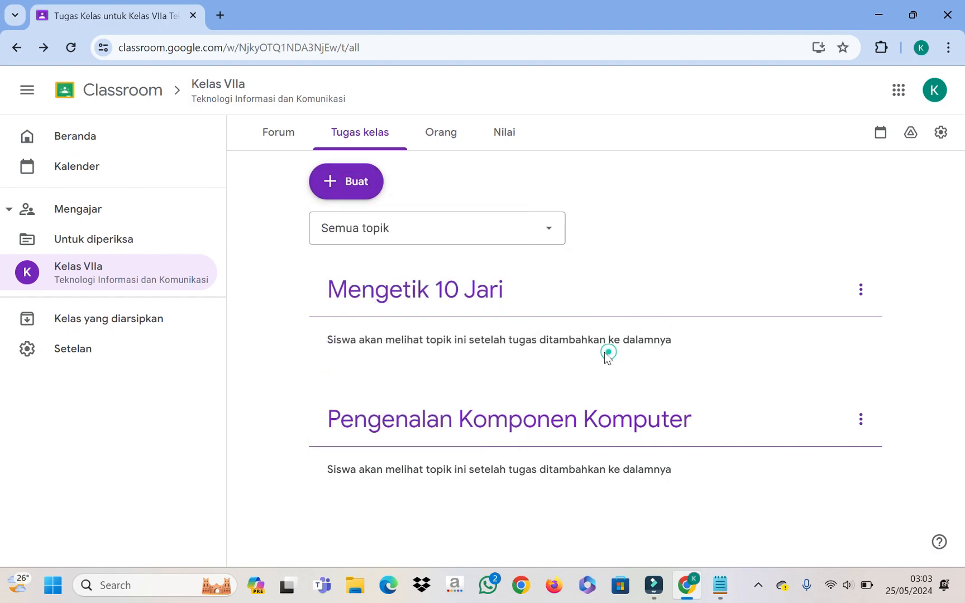
click(354, 190)
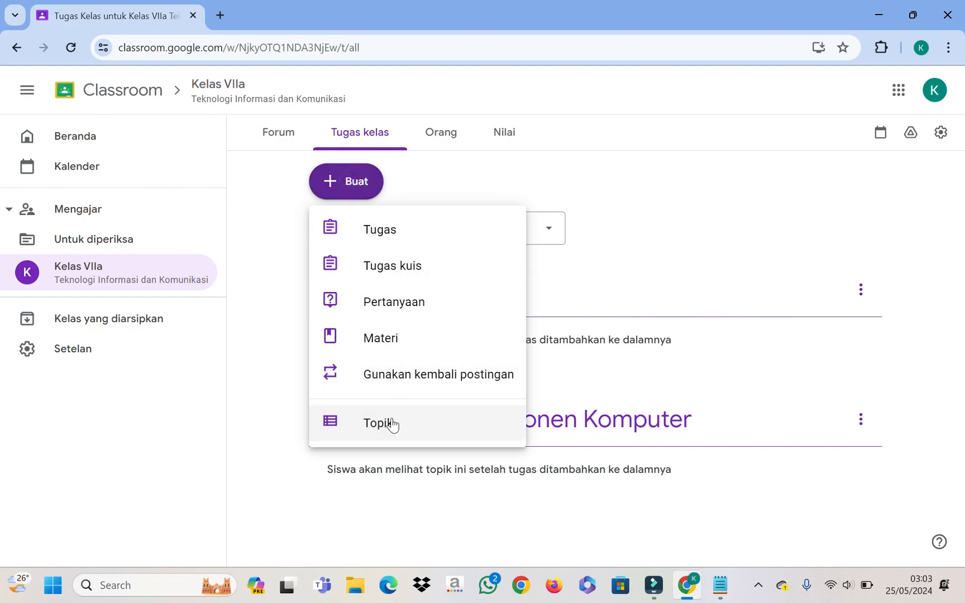
click(390, 424)
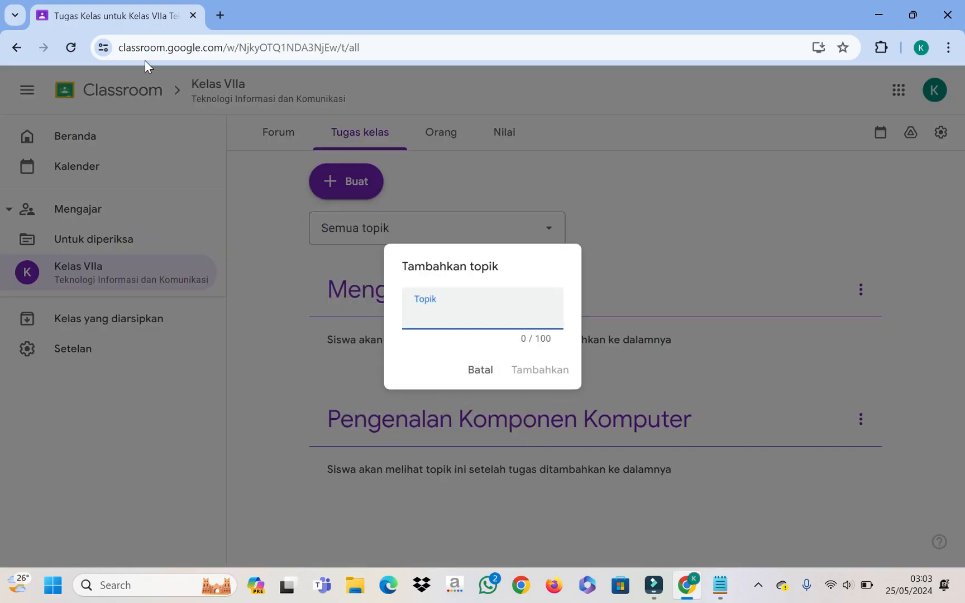
text(peng)
key(BackSpace)
key(BackSpace)
key(BackSpace)
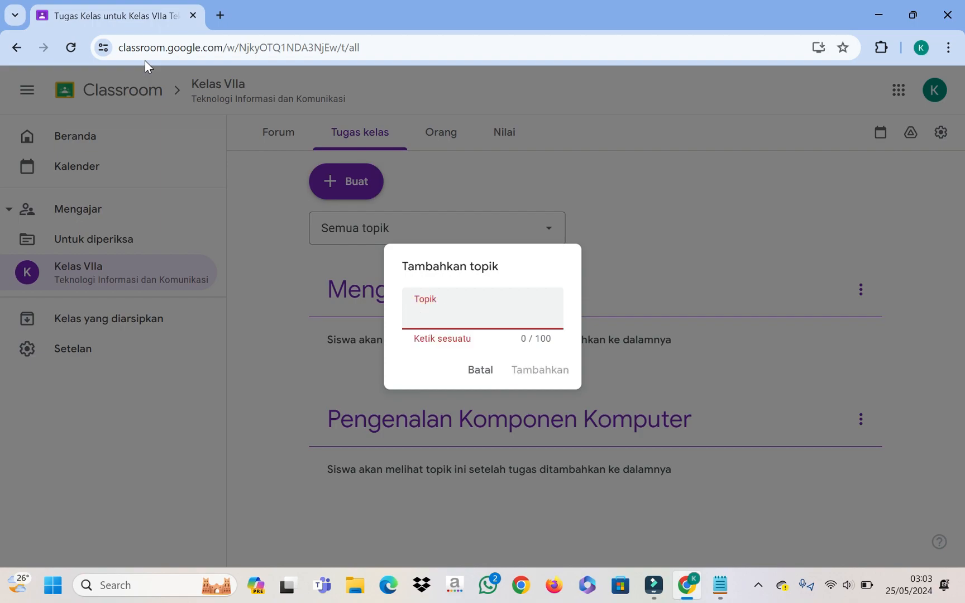
text(Pengenalan Microsof)
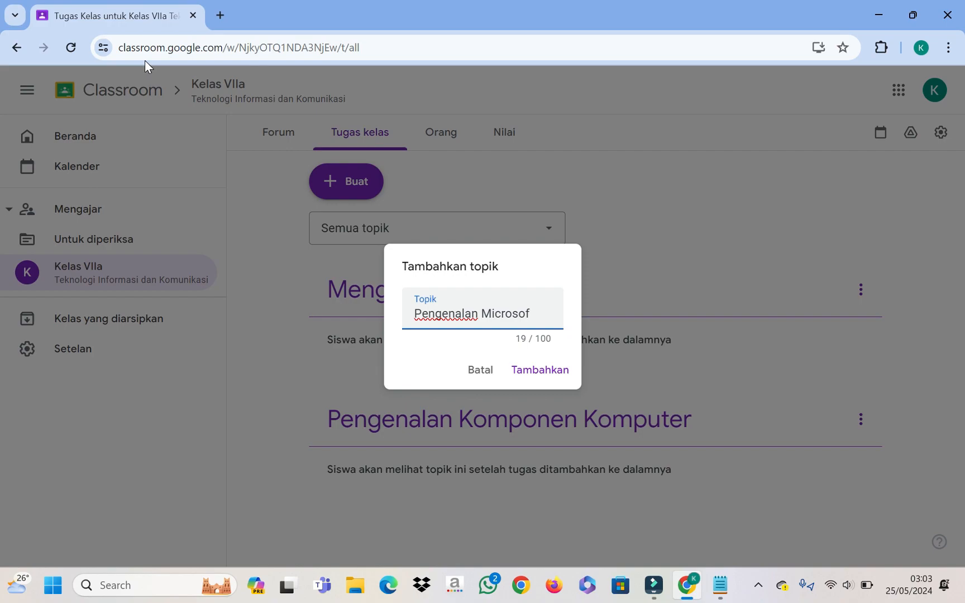
text(t Office)
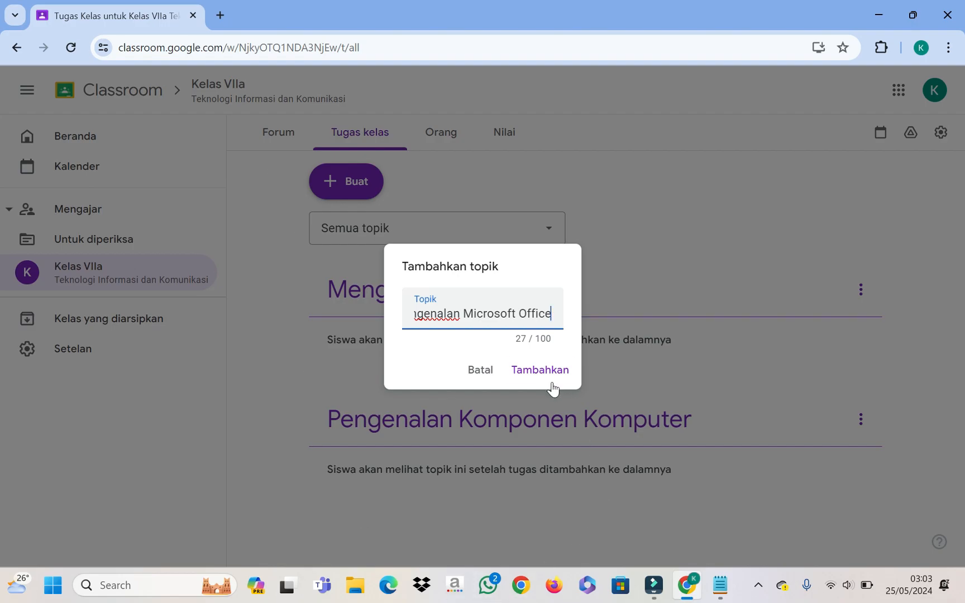
click(537, 371)
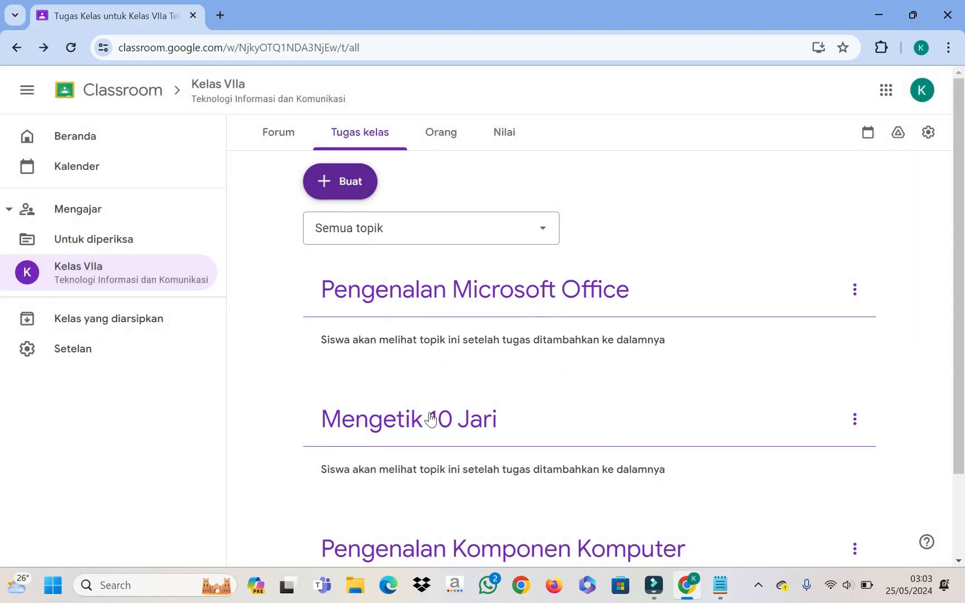
Step: Move the Pengenalan Komponen Komputer topic to the top of the list
scroll(519, 403, down, 2)
scroll(507, 438, up, 2)
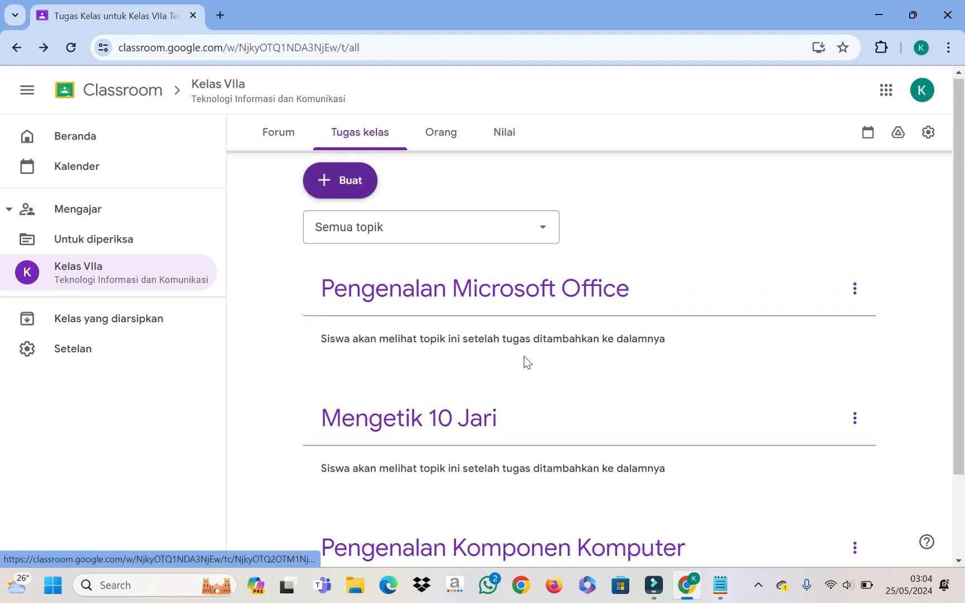
scroll(523, 357, down, 2)
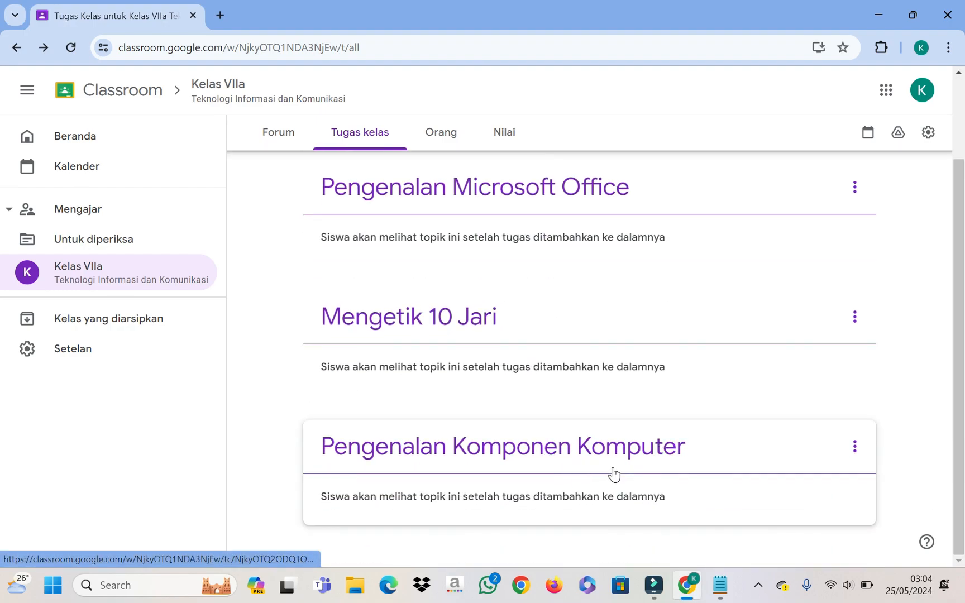
scroll(656, 252, up, 2)
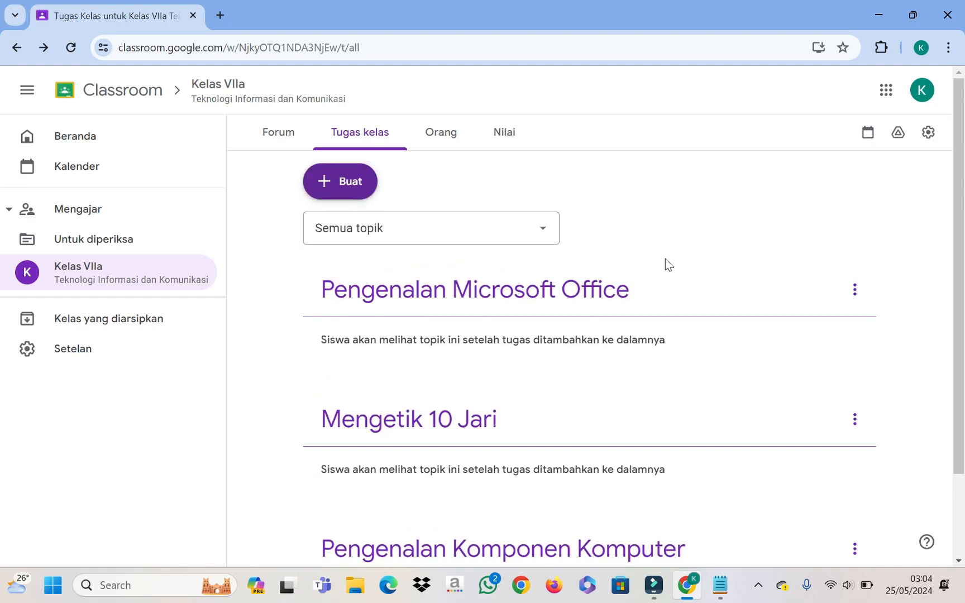
scroll(715, 386, down, 2)
click(854, 446)
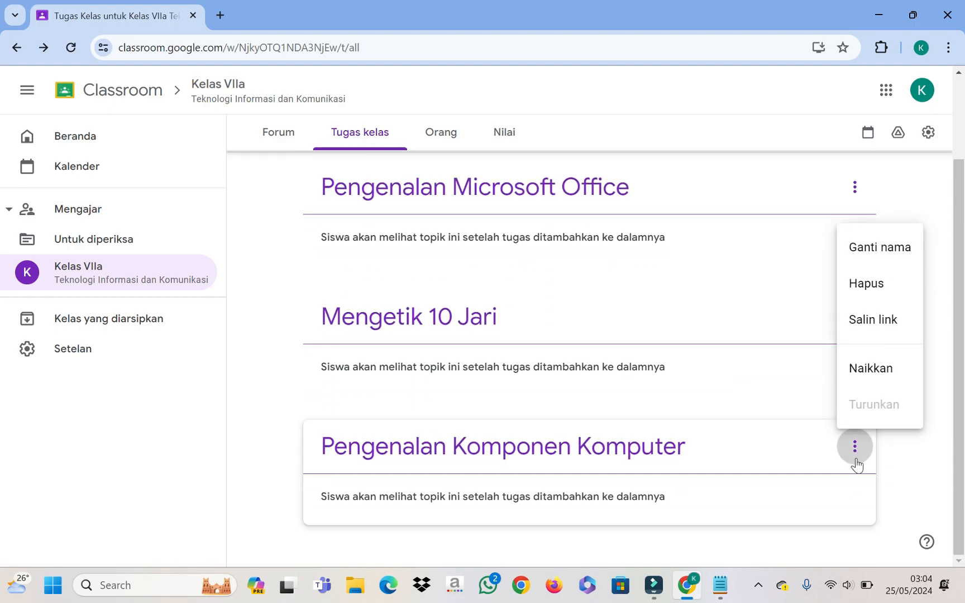
click(853, 370)
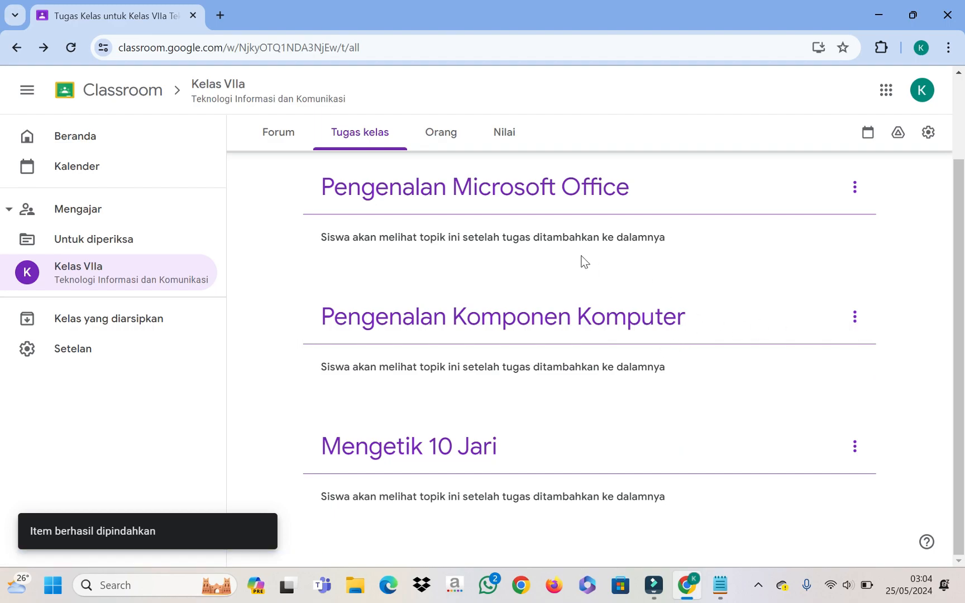
click(855, 317)
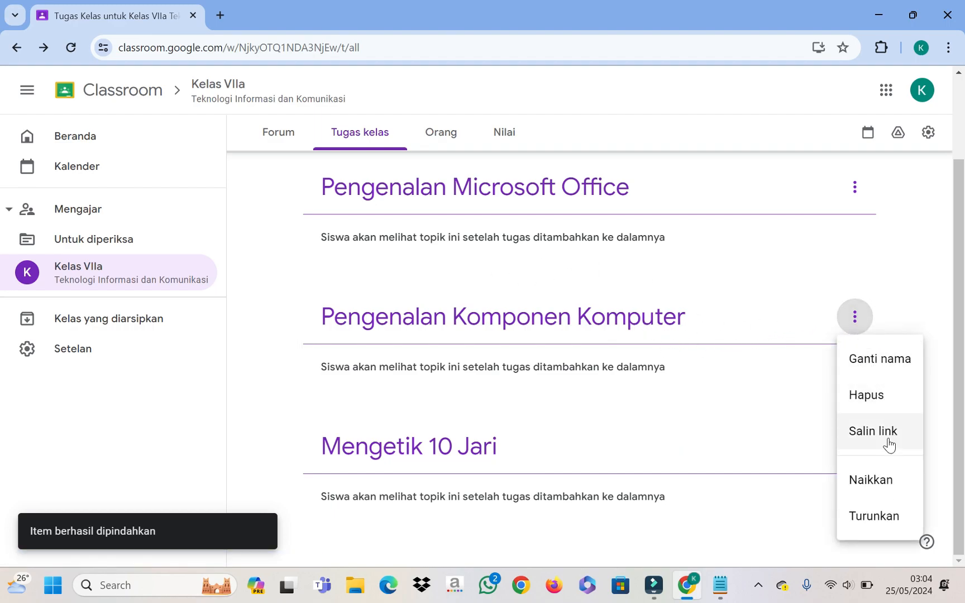
click(884, 478)
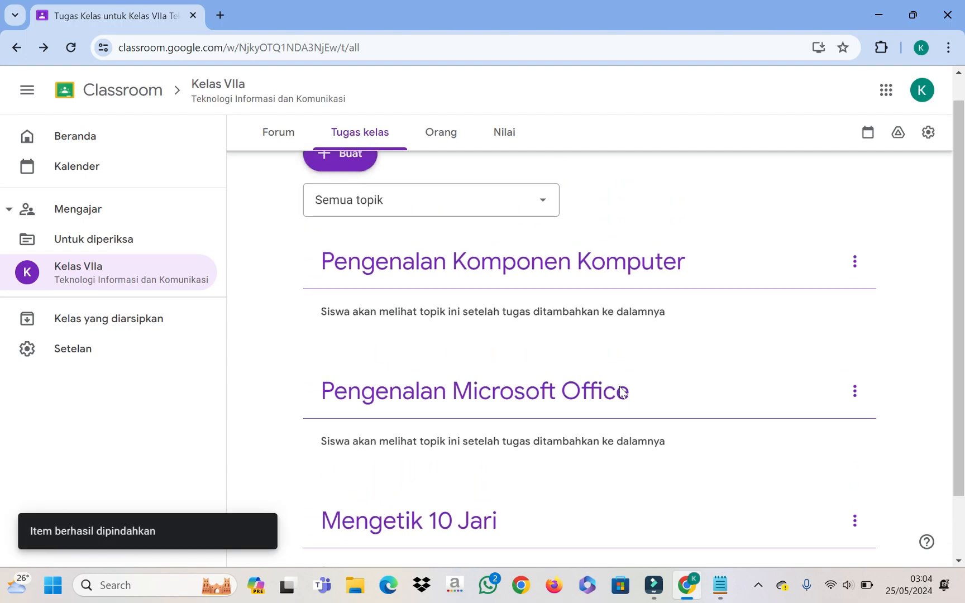
Step: Drag Mengetik 10 Jari above Pengenalan Microsoft Office
drag(437, 469, 454, 354)
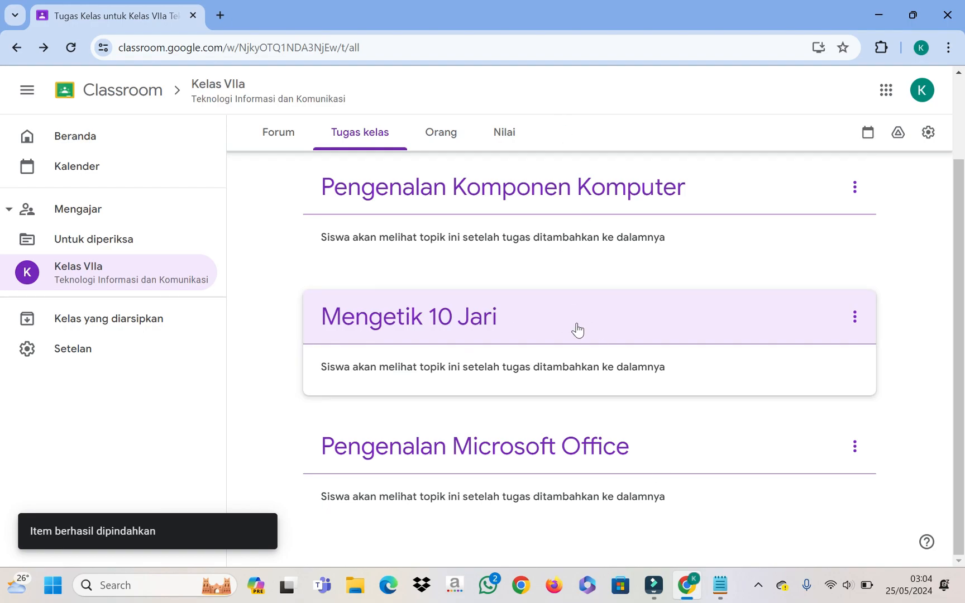
scroll(636, 373, up, 1)
scroll(635, 373, up, 2)
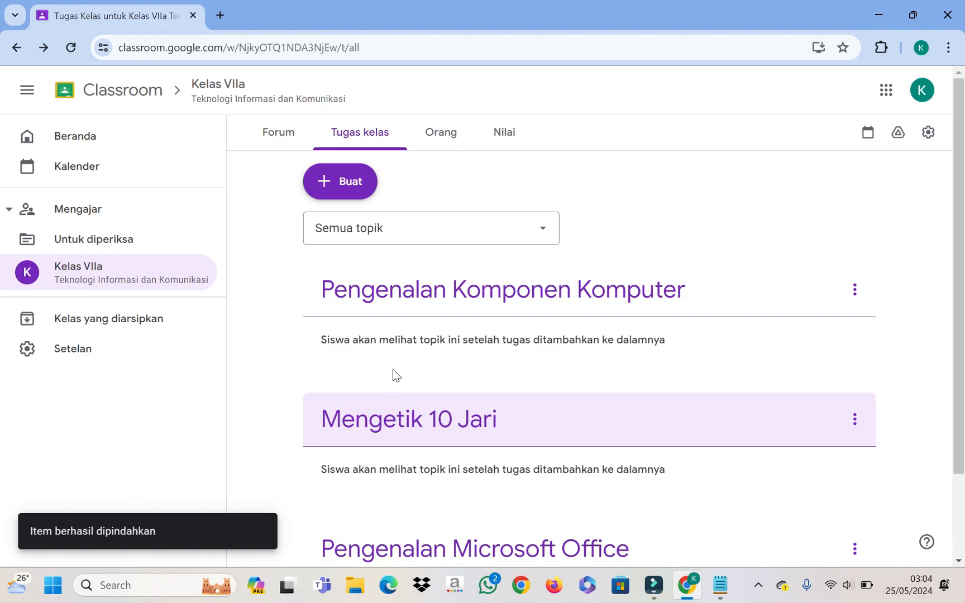
click(353, 188)
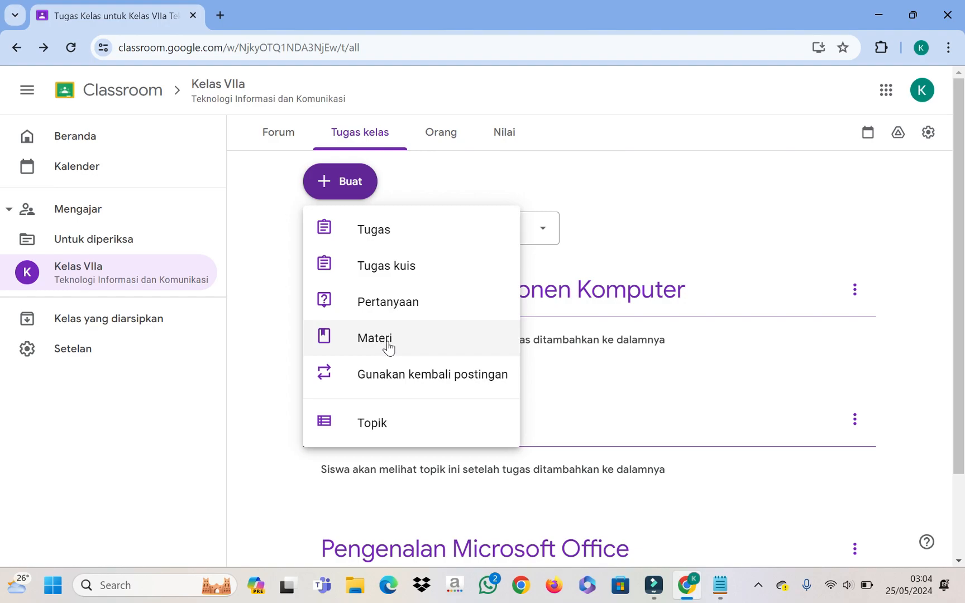
Step: Start a new Materi post titled 'Pengenalan Komponen Komputer' and move to its description
click(764, 193)
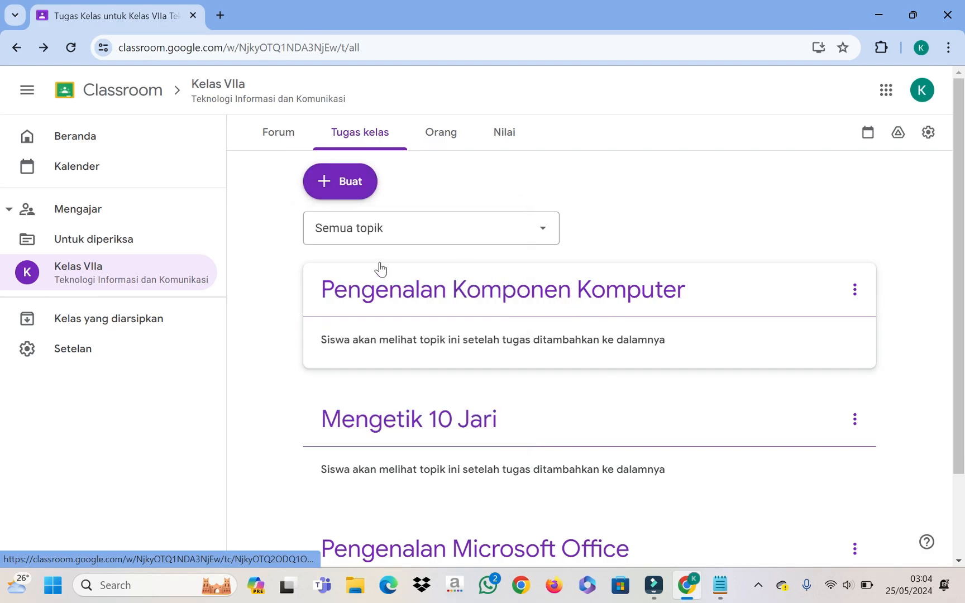
click(349, 188)
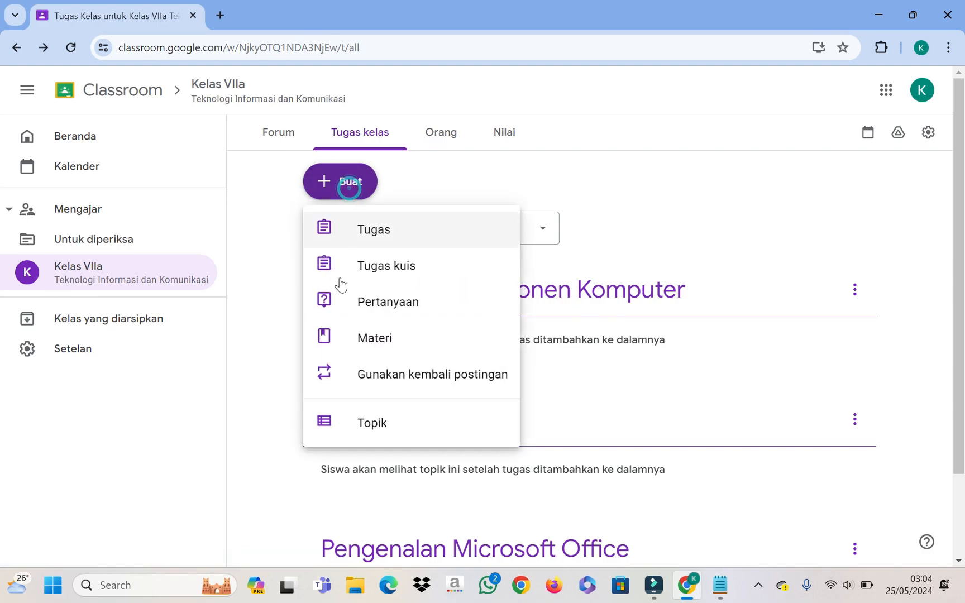
click(376, 342)
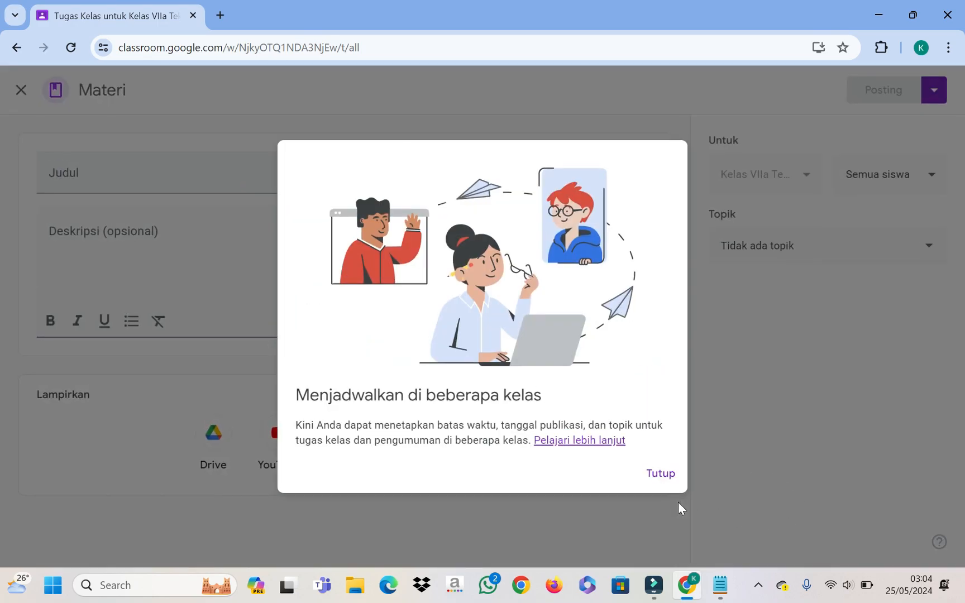
click(657, 474)
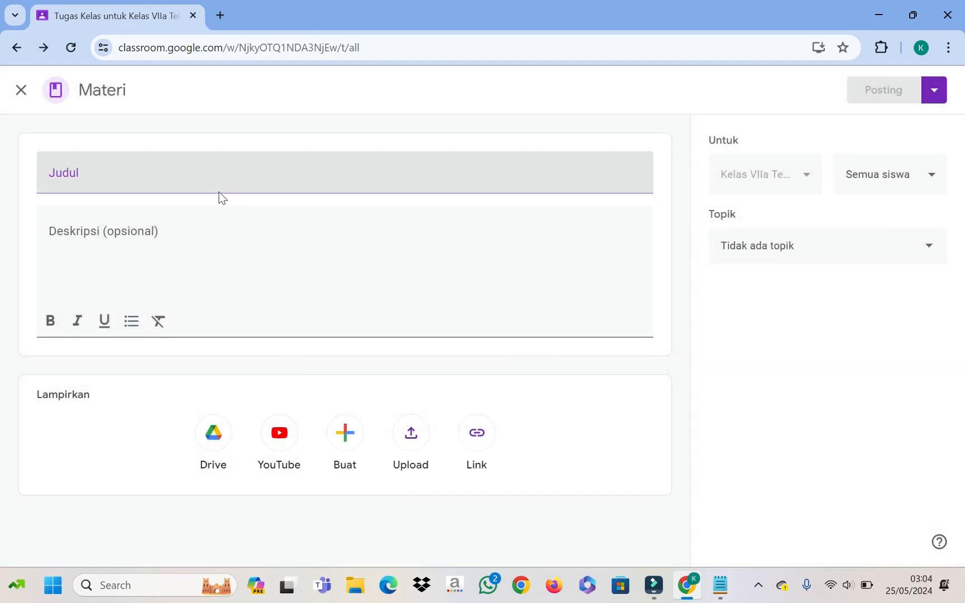
click(220, 173)
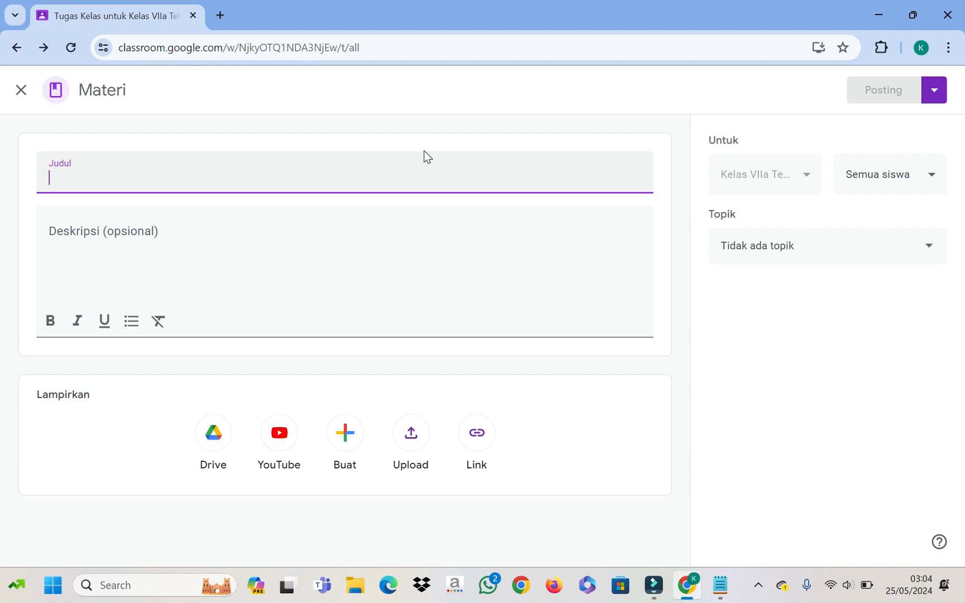
text(P)
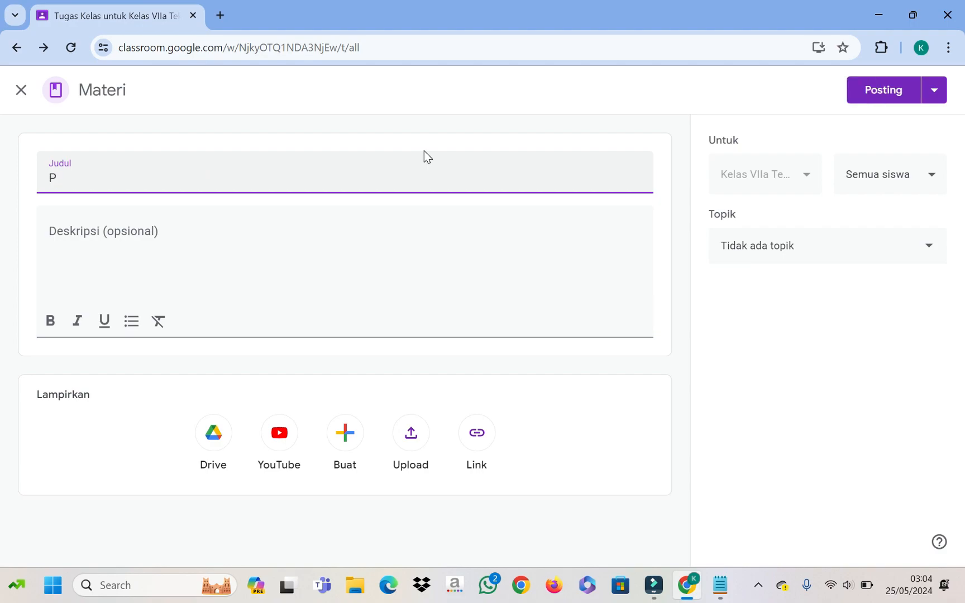
text(engenalan Komponen Komputer)
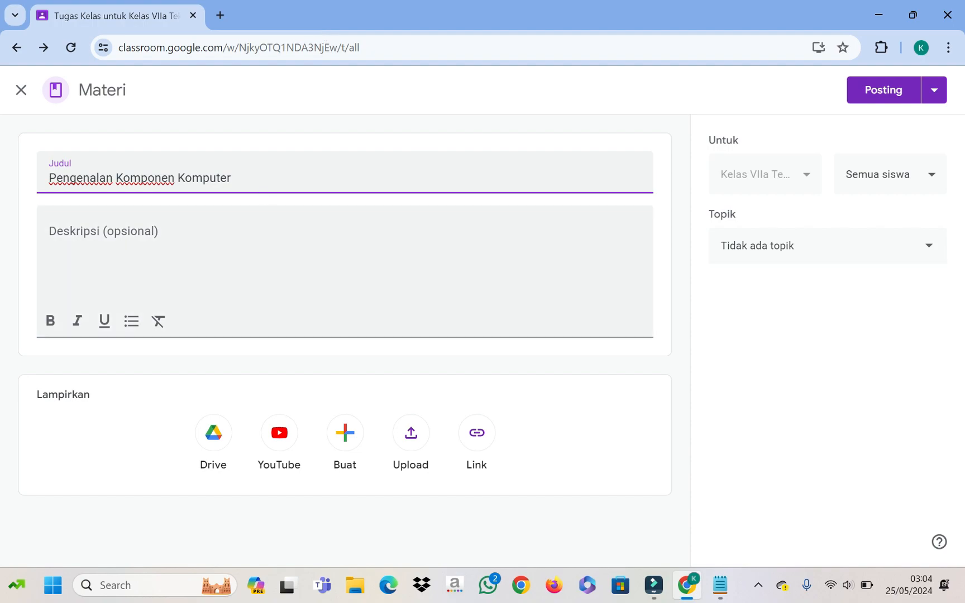
click(183, 237)
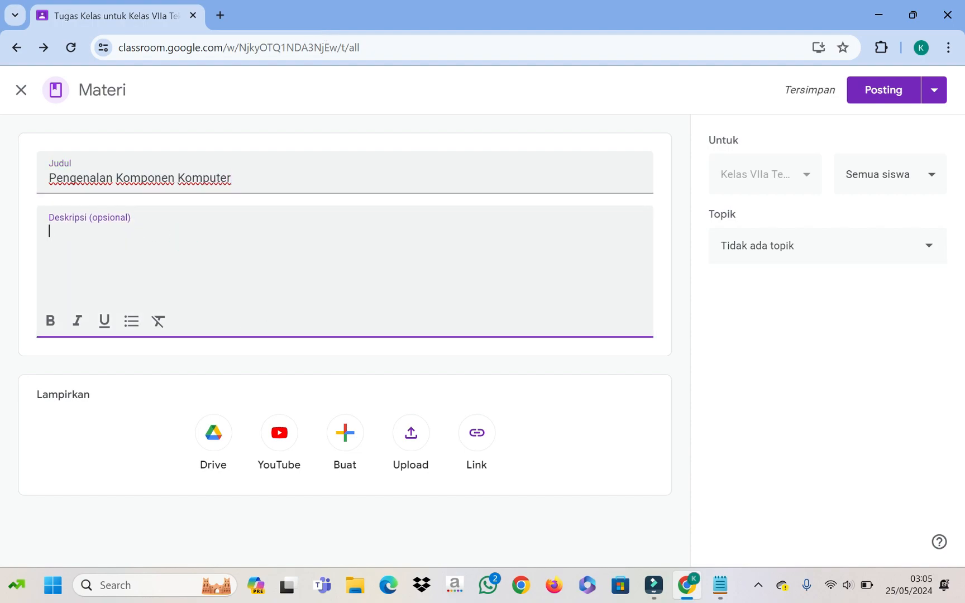
Step: Type the description 'Anak-anaku silahkan pelajari dan pahami materi berikut.' for the material
text(Naka)
key(BackSpace)
key(BackSpace)
key(BackSpace)
text(A)
text(nak )
text( anak)
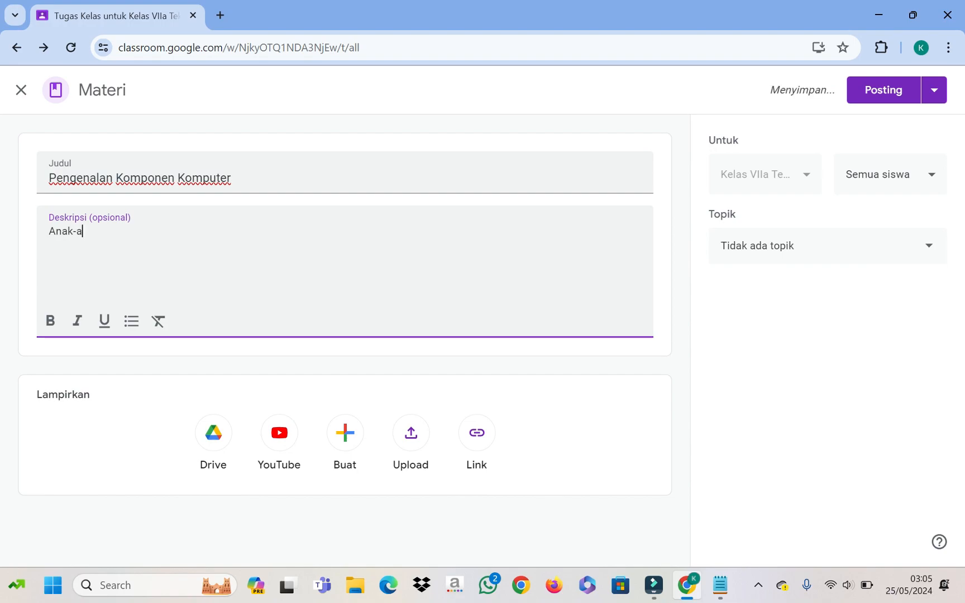
text(u silahkan pelajar)
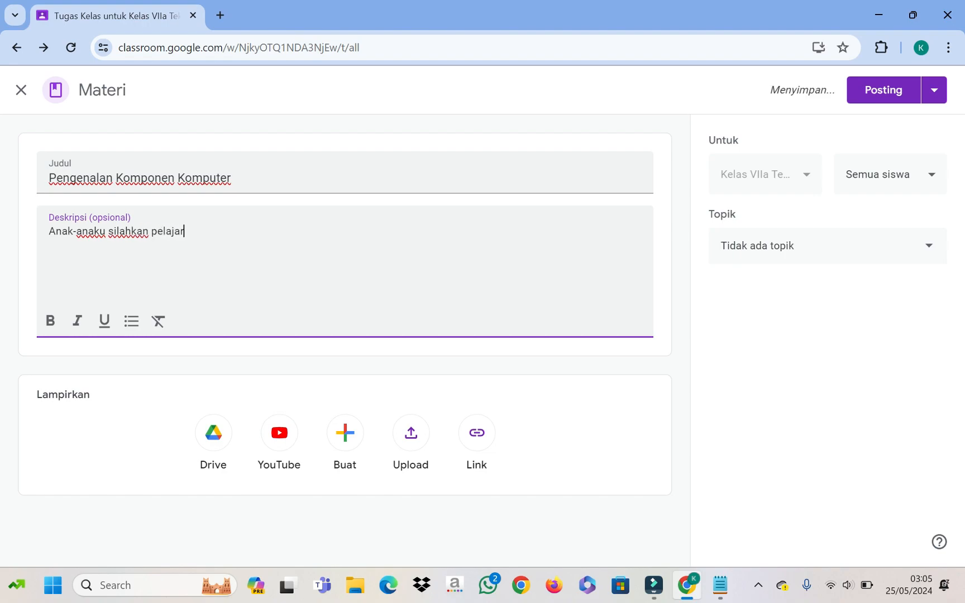
text(i dan pahami)
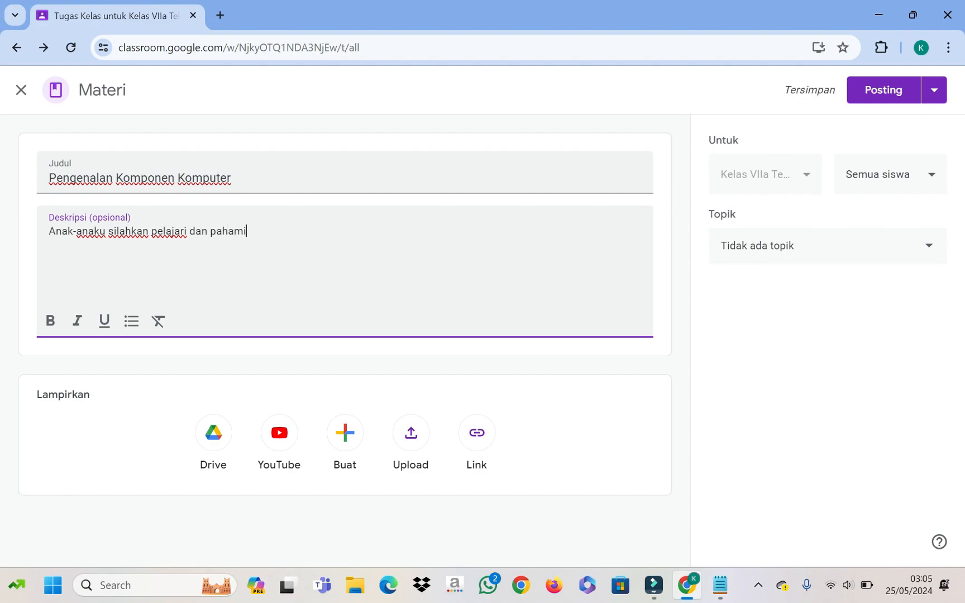
text( materi )
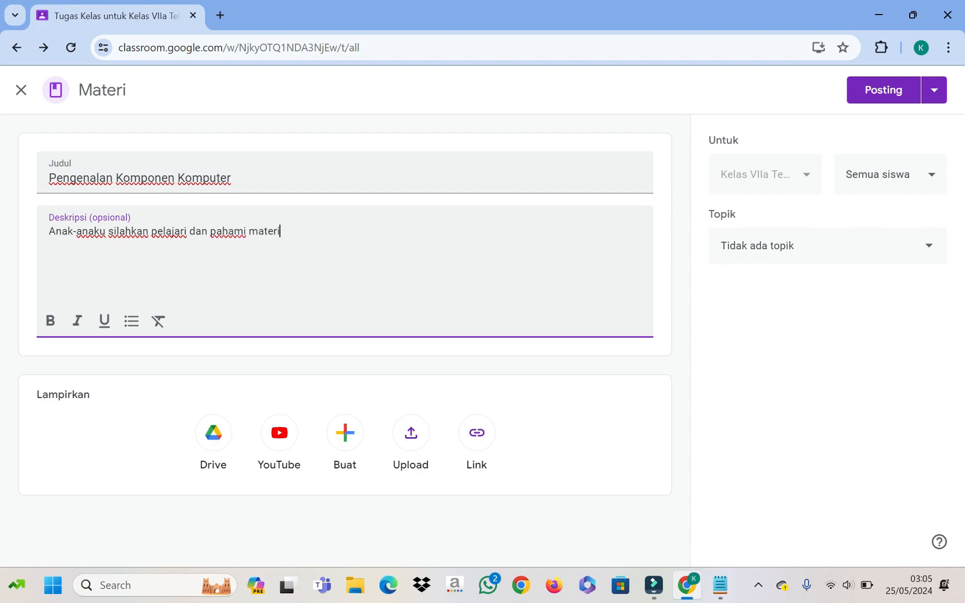
text(berikut)
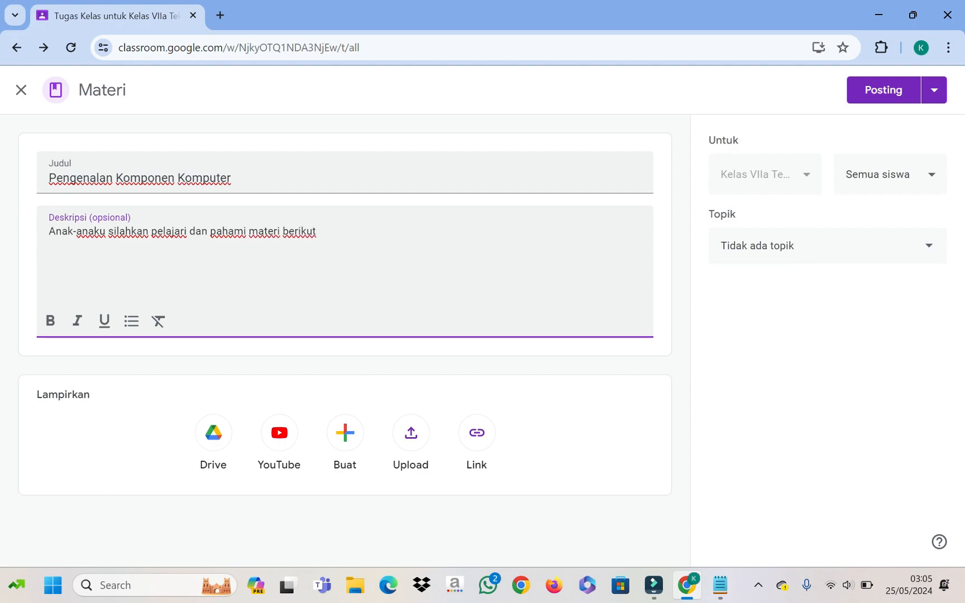
text(.)
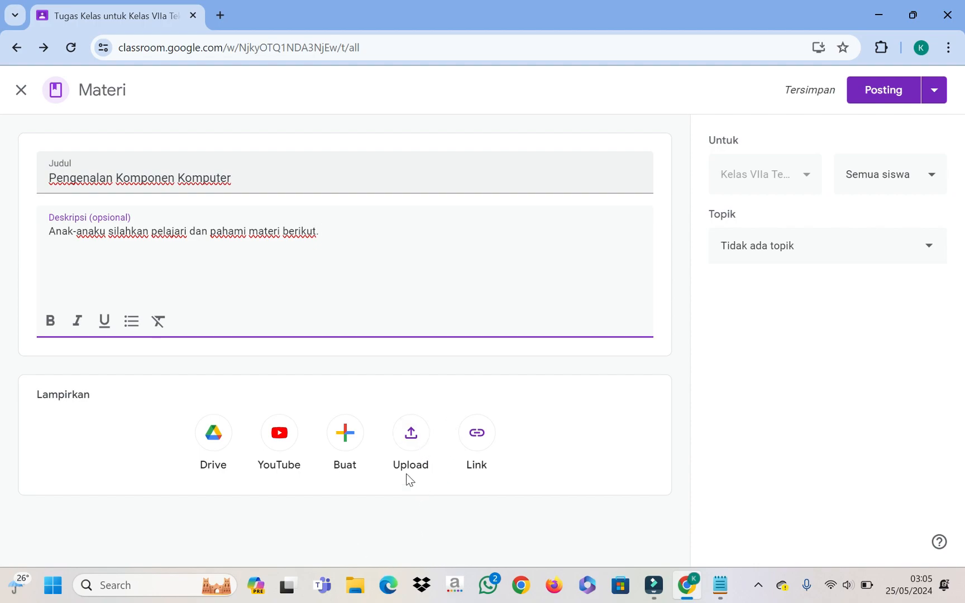
Step: Start a file upload and browse the folders on drive D
click(413, 439)
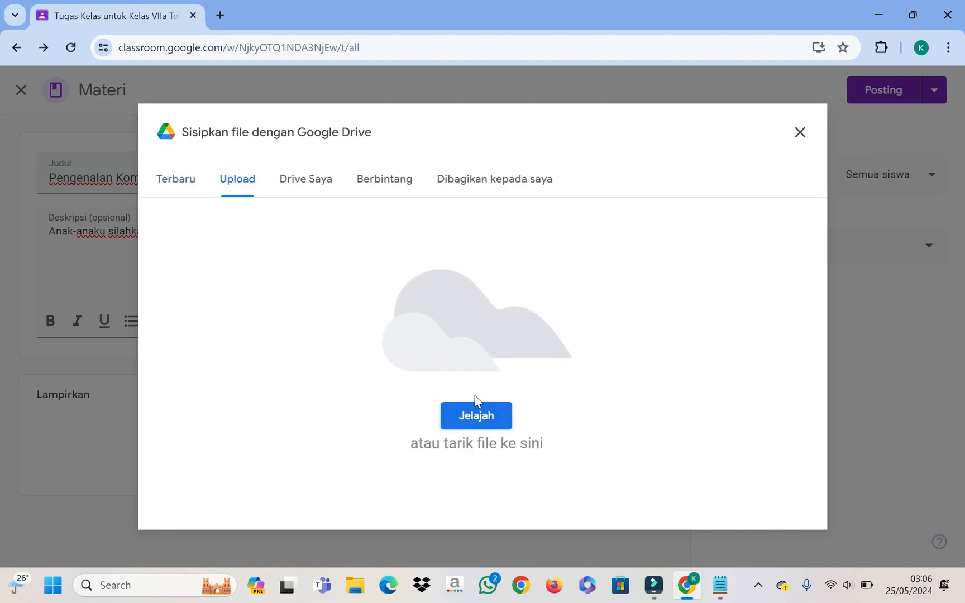
click(480, 417)
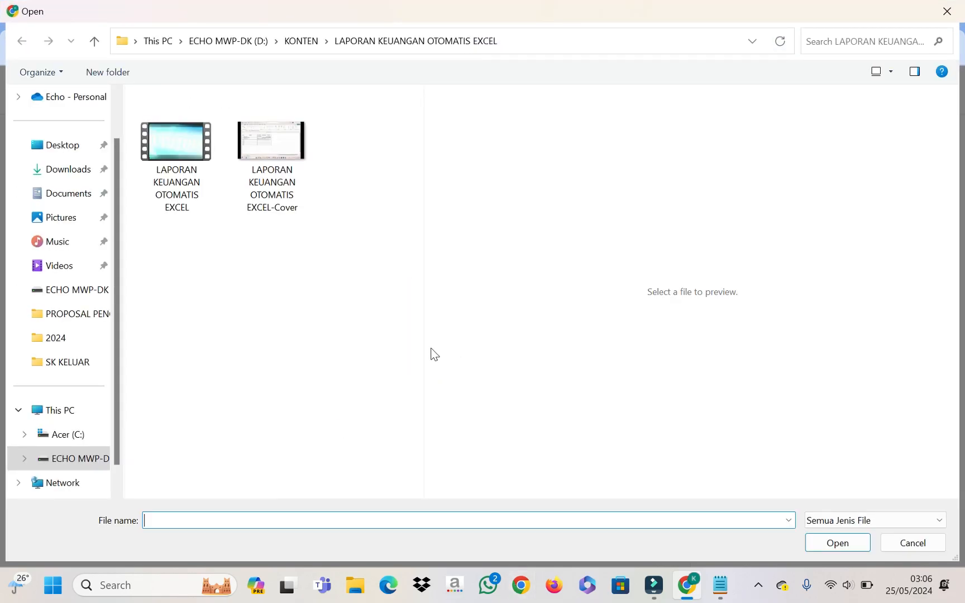
click(76, 458)
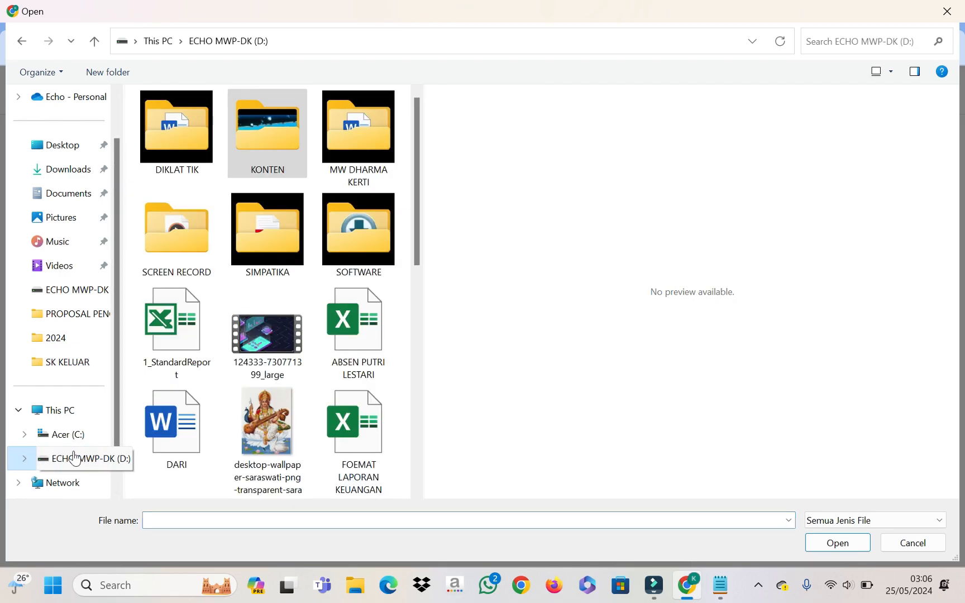
click(206, 143)
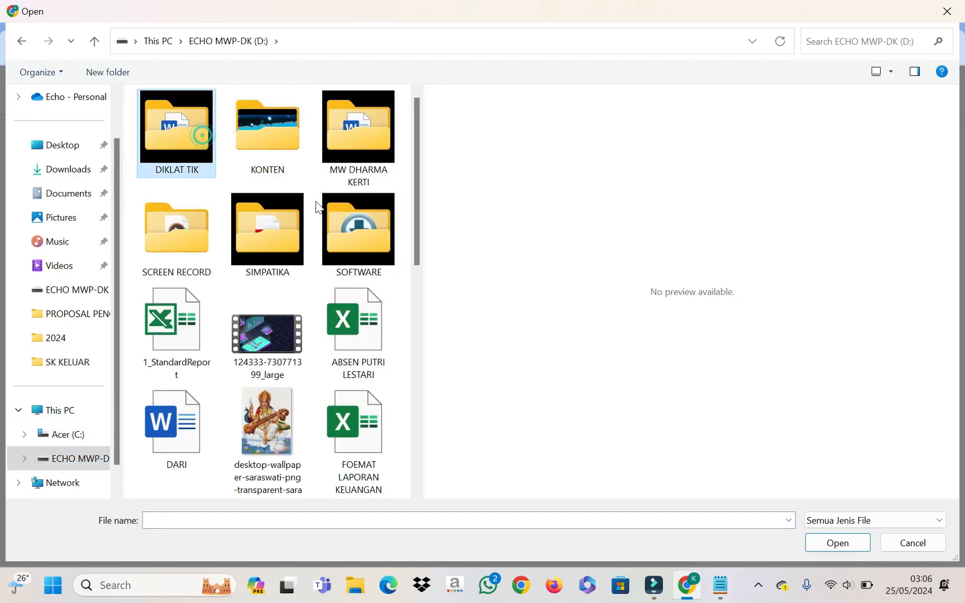
double_click(351, 157)
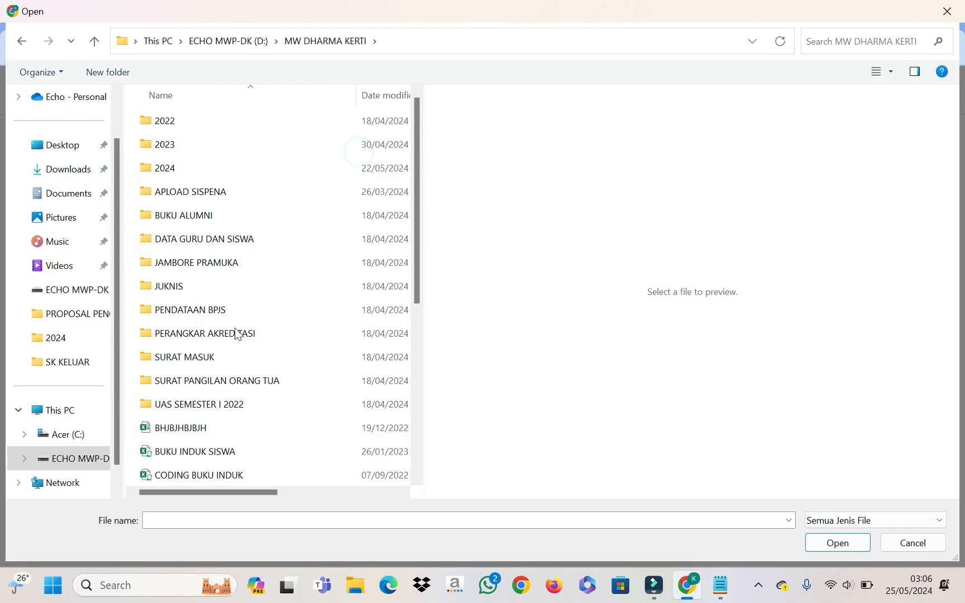
scroll(234, 329, down, 2)
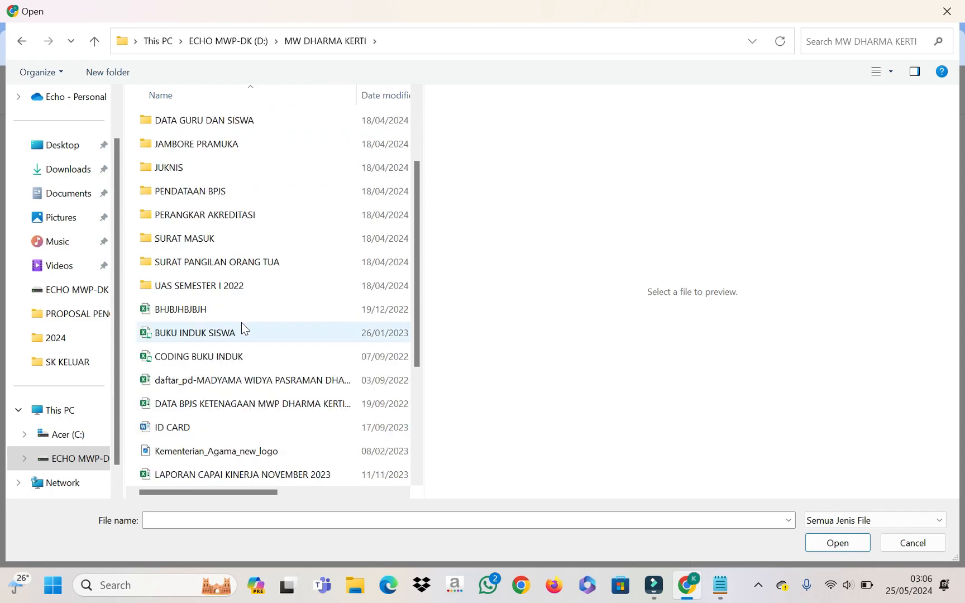
click(78, 459)
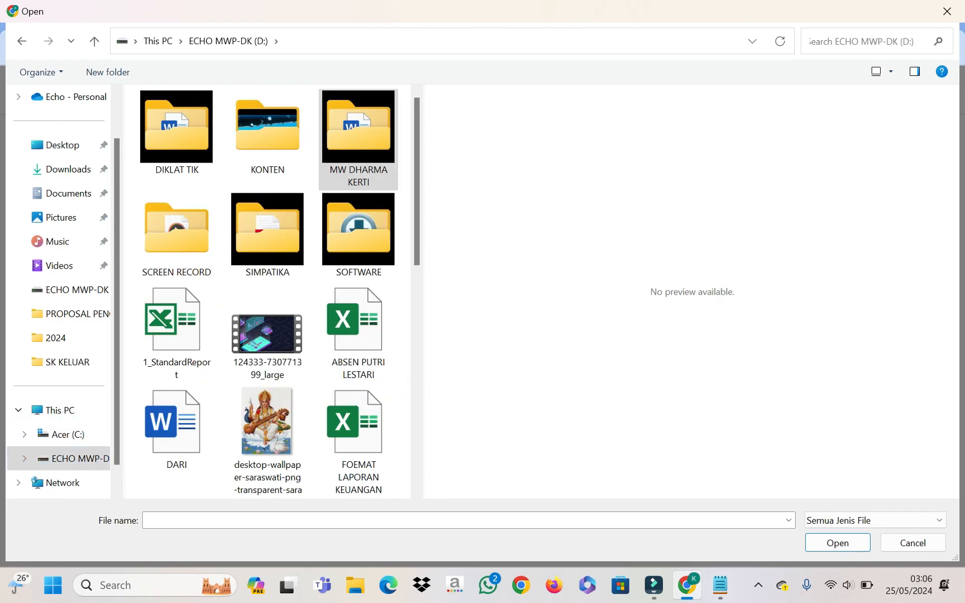
Step: Search drive D for 'ekskul' and attach PERTEMUAN I PENGENALAN KOMPONEN KOMPUTER.pptx from EKSKUL KOMPUTER
click(857, 35)
text(ekskul)
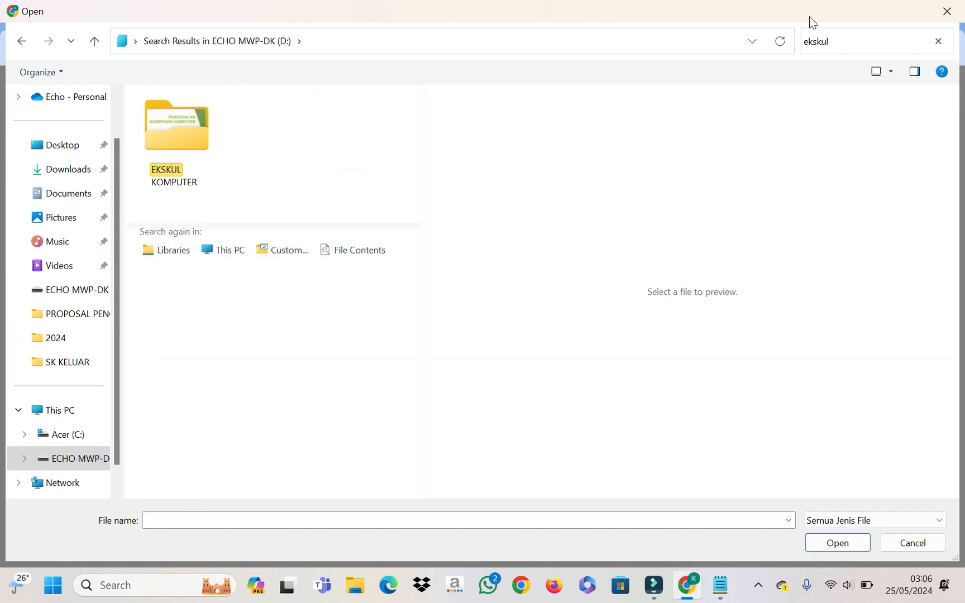
double_click(195, 156)
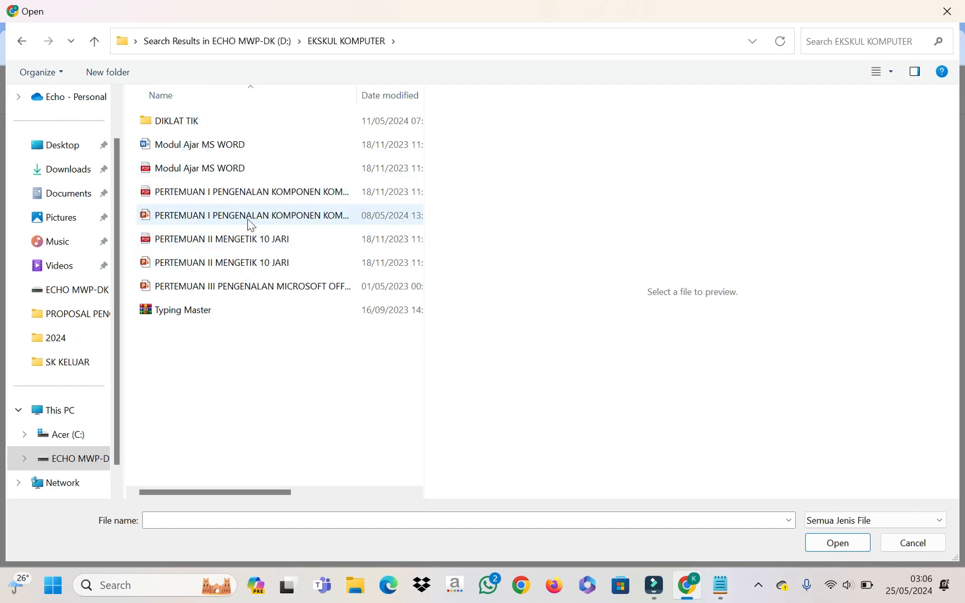
click(275, 192)
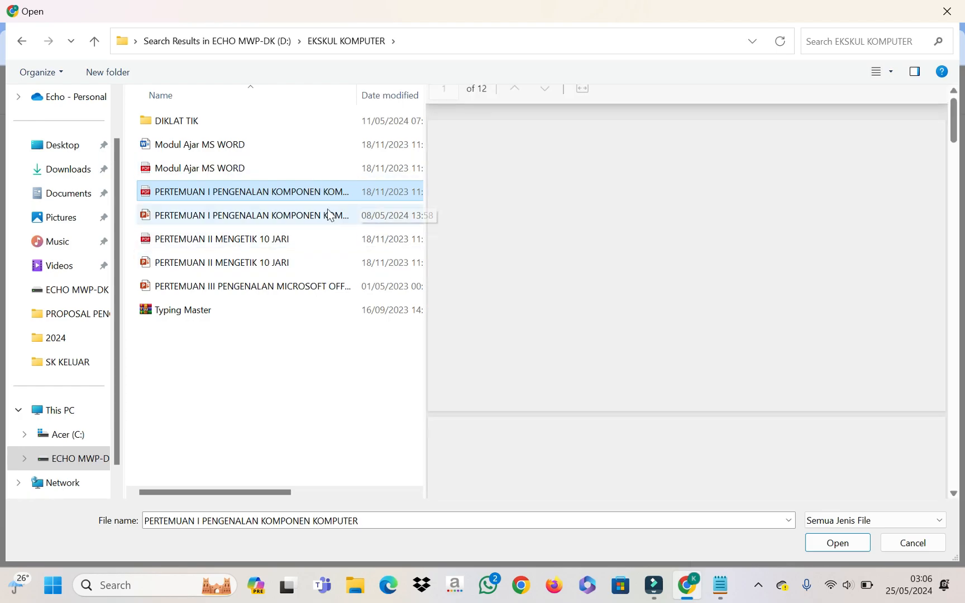
click(320, 216)
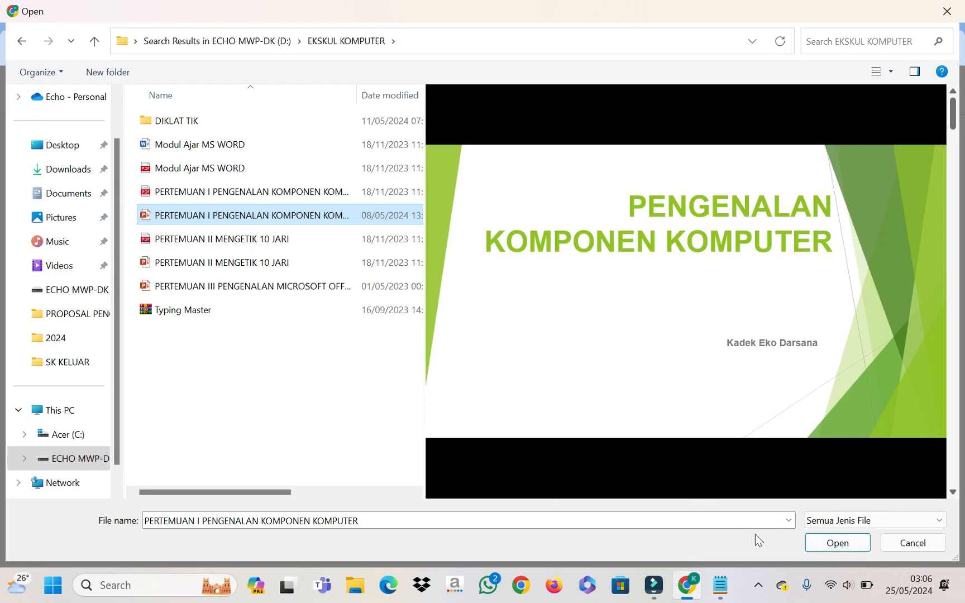
click(840, 543)
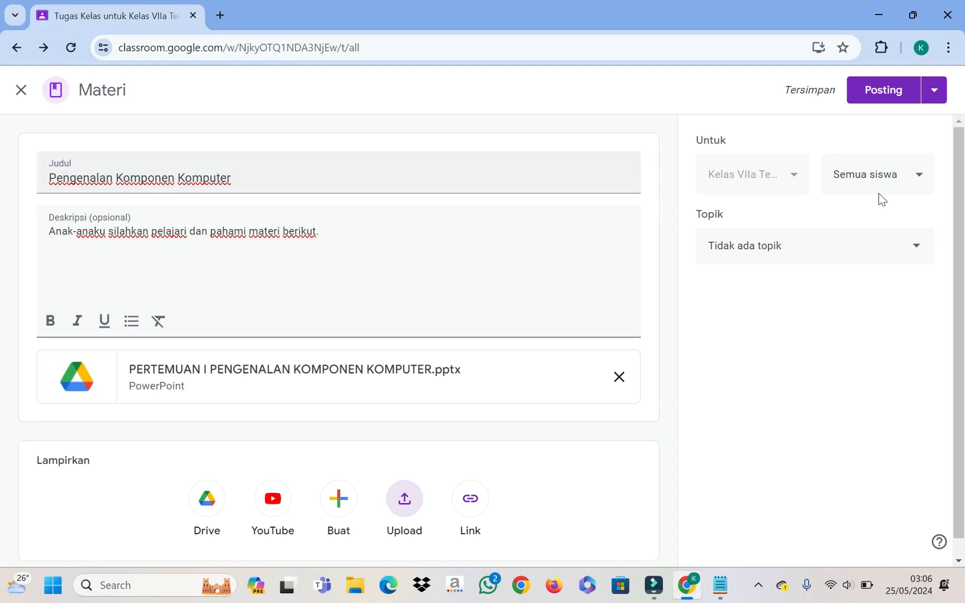
Step: Set the material's topic to Pengenalan Komponen Komputer and post it
scroll(812, 255, down, 1)
scroll(801, 263, up, 1)
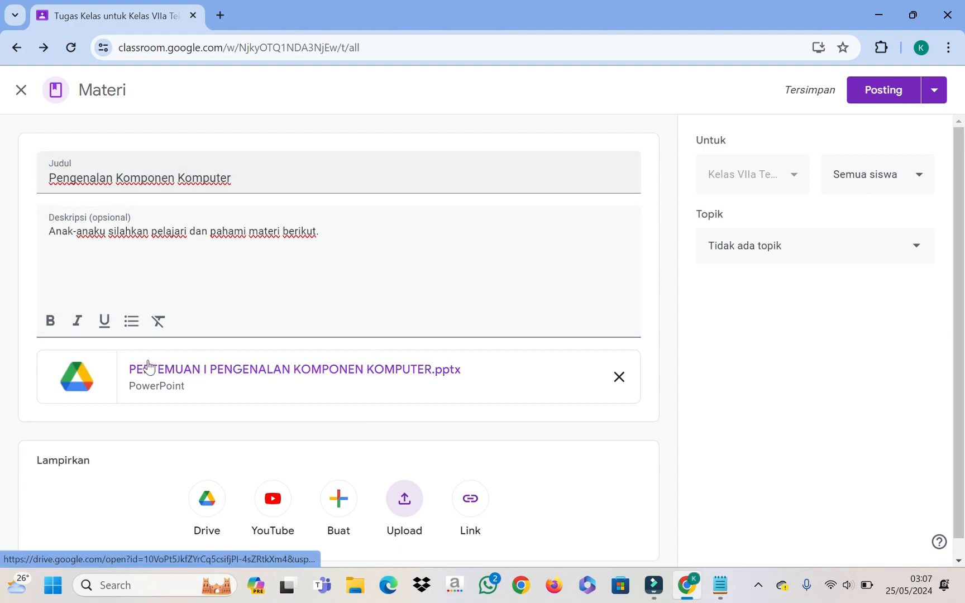
click(896, 255)
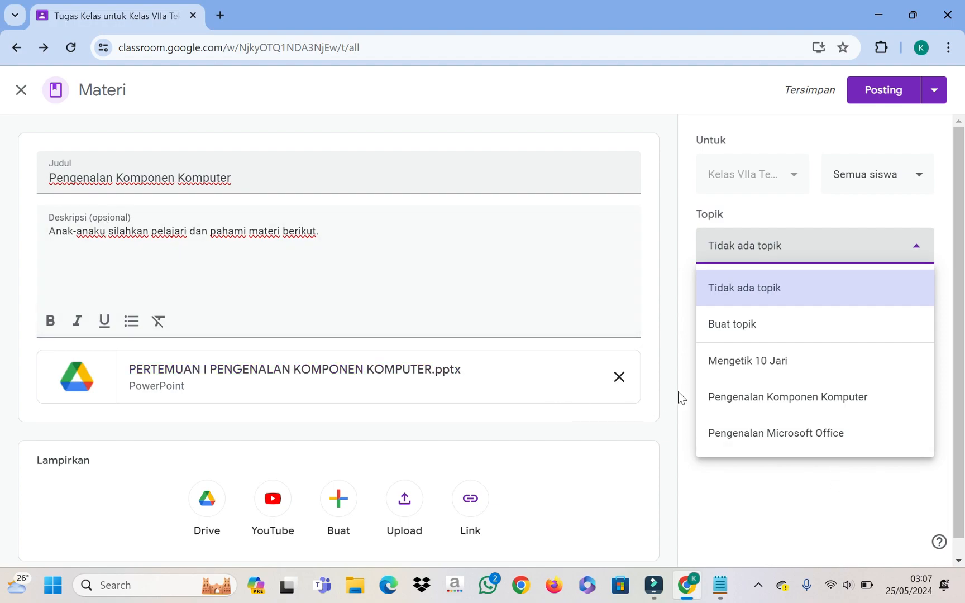
click(759, 410)
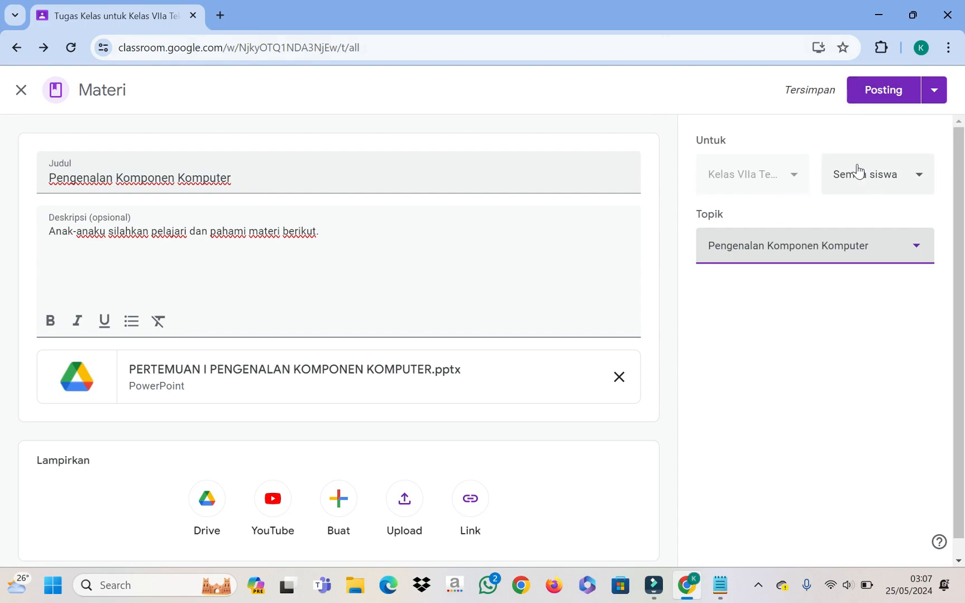
click(881, 94)
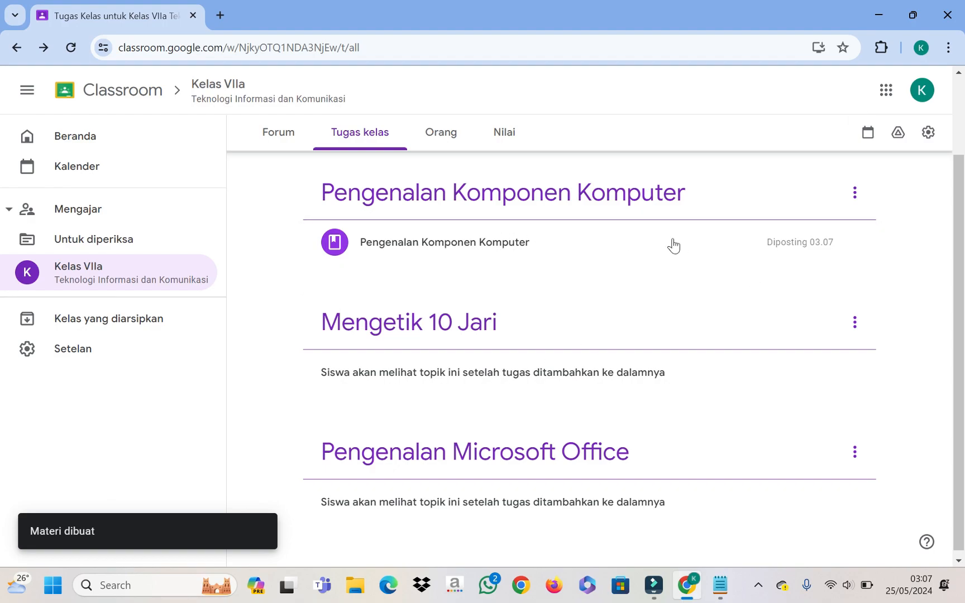
scroll(642, 286, up, 2)
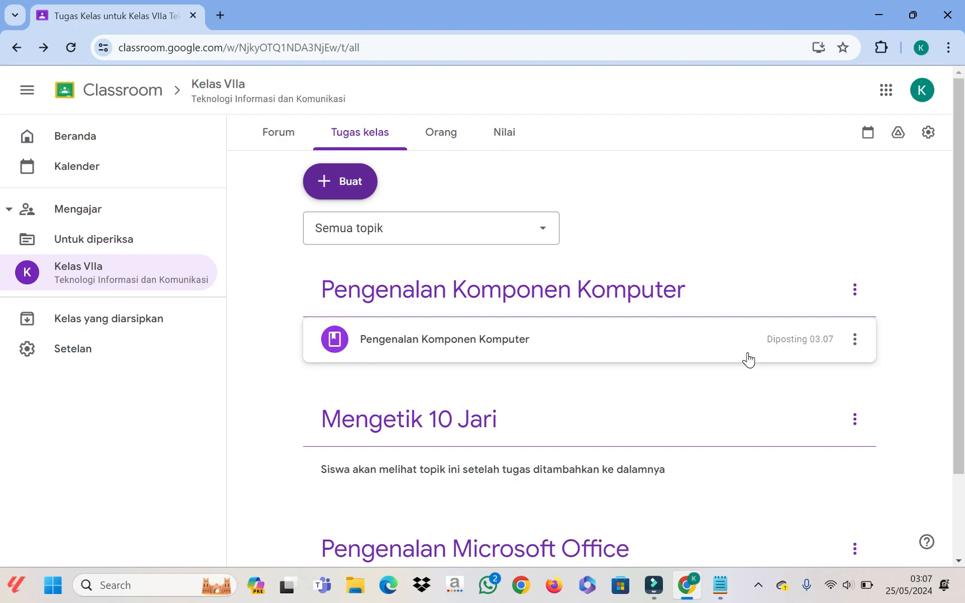
Step: Create a new material titled 'Pengenalan Komponen Komputer'
click(349, 190)
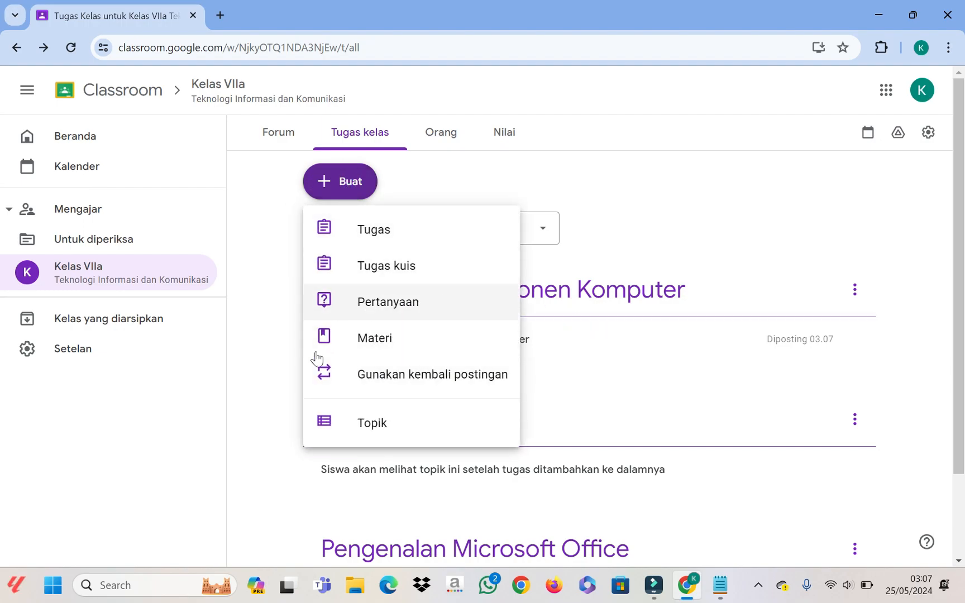
click(387, 340)
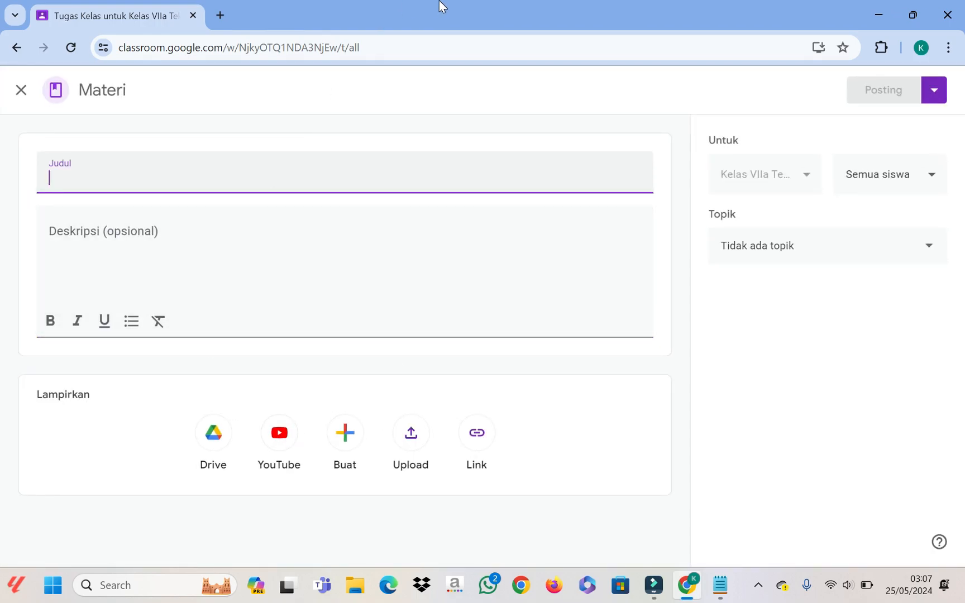
text(Peng)
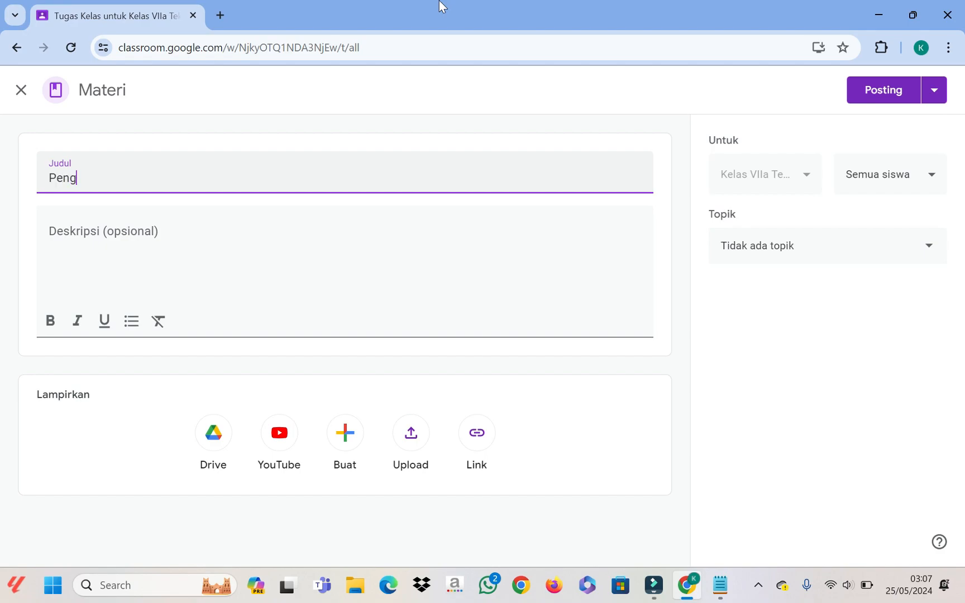
text(enalan Komponen)
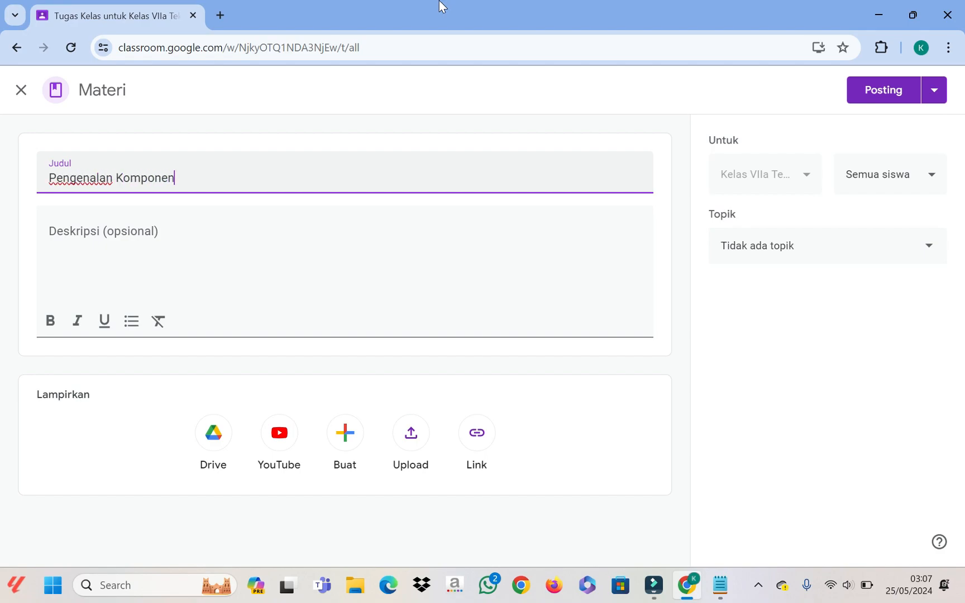
text( Komputer)
Step: Write the description 'Anak-anak silahkan tonton video berikut sebagai tambahan materi', correcting typos
click(196, 226)
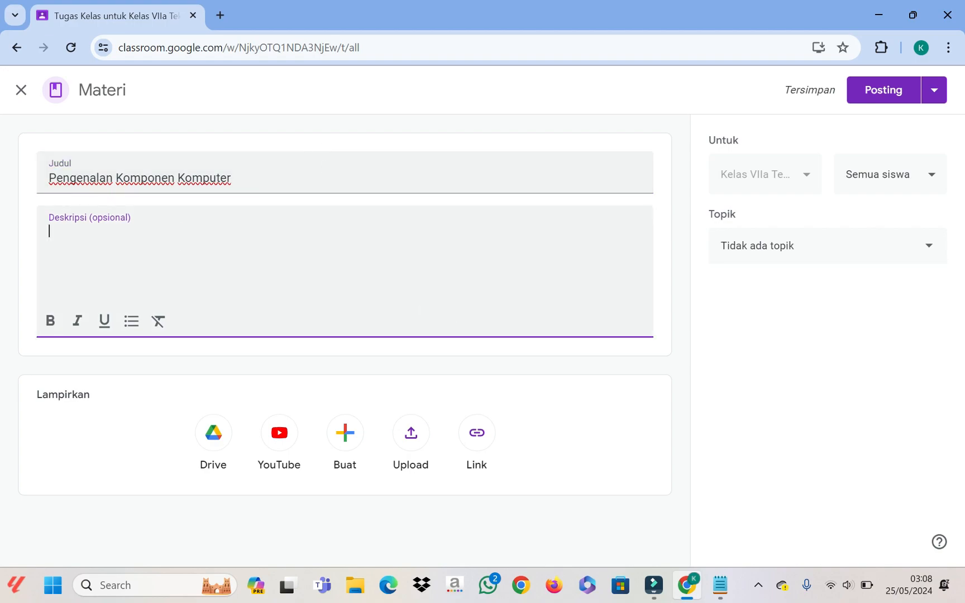
text(Anaka-anak )
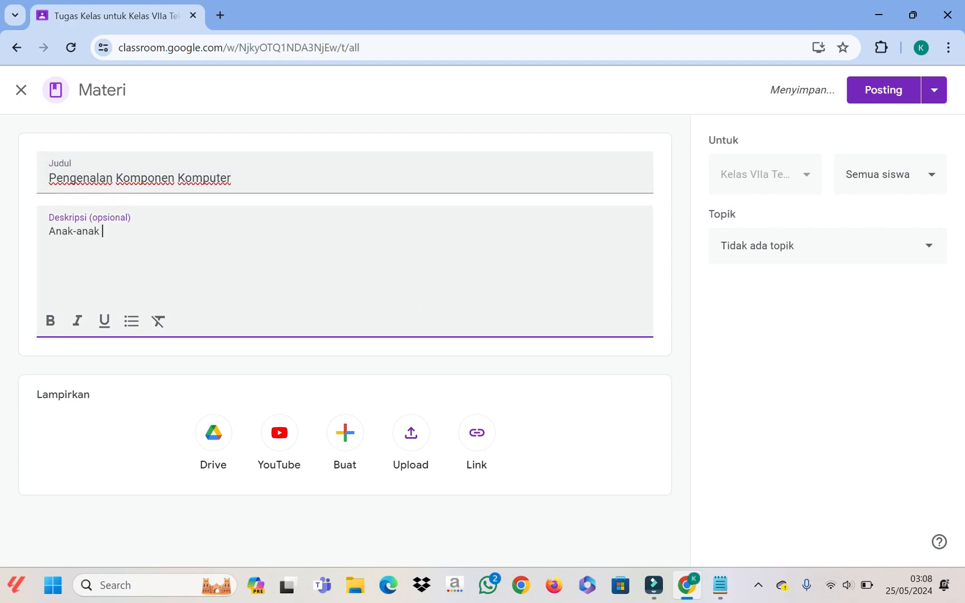
text(silahkan )
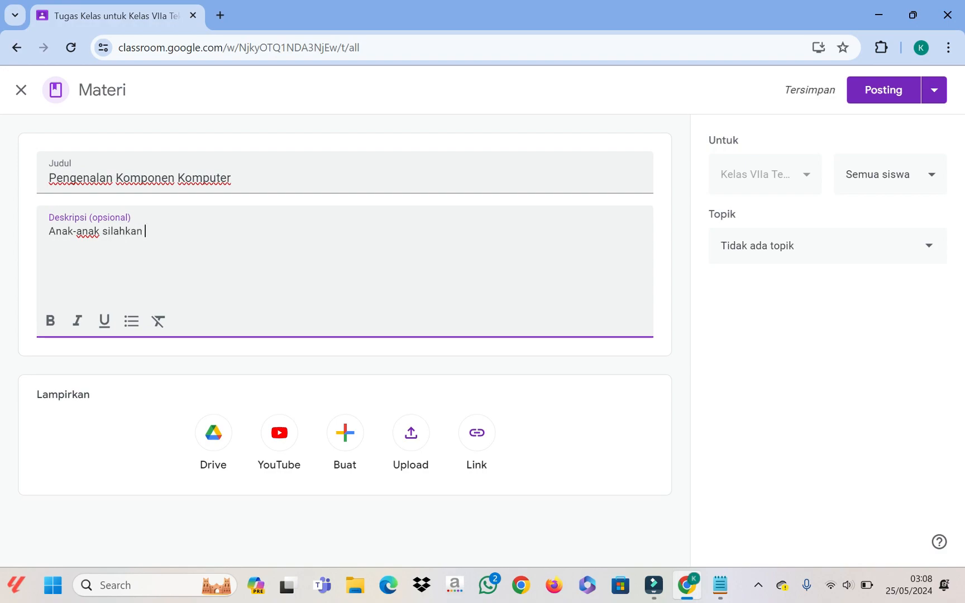
text(ctonton v)
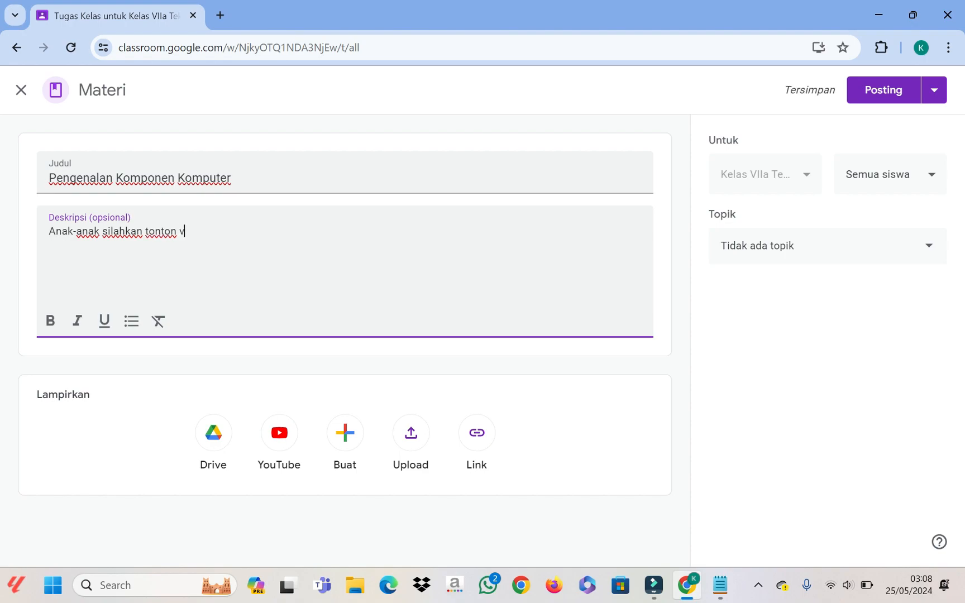
text(ideo berikut)
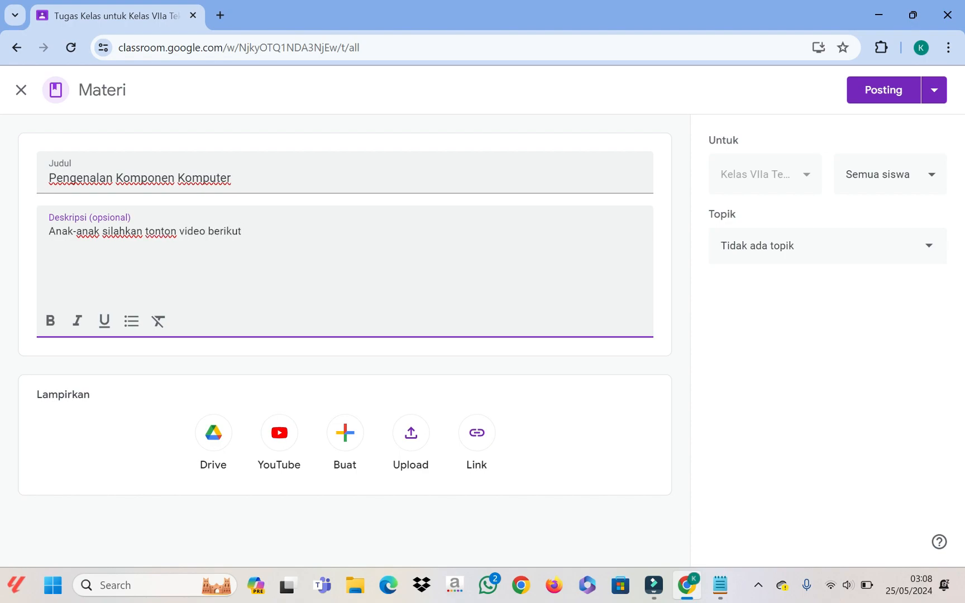
text(.)
key(BackSpace)
text(paha)
key(BackSpace)
key(BackSpace)
key(BackSpace)
key(BackSpace)
text(untu)
key(BackSpace)
text(elah iya)
key(BackSpace)
key(BackSpace)
key(BackSpace)
key(BackSpace)
key(BackSpace)
key(BackSpace)
key(BackSpace)
key(BackSpace)
key(BackSpace)
key(BackSpace)
key(BackSpace)
text(sebagai tambahan matr)
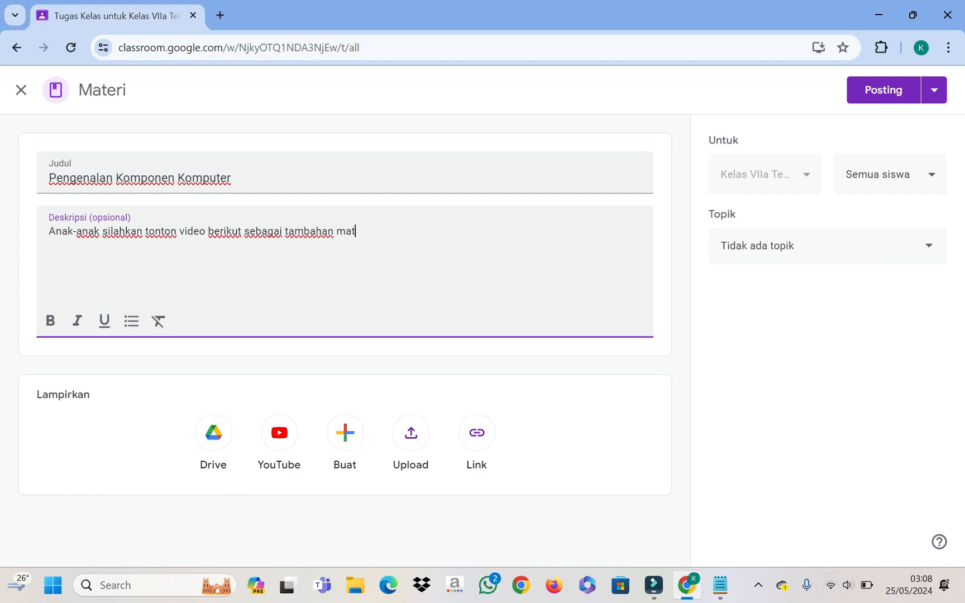
key(BackSpace)
text(eri)
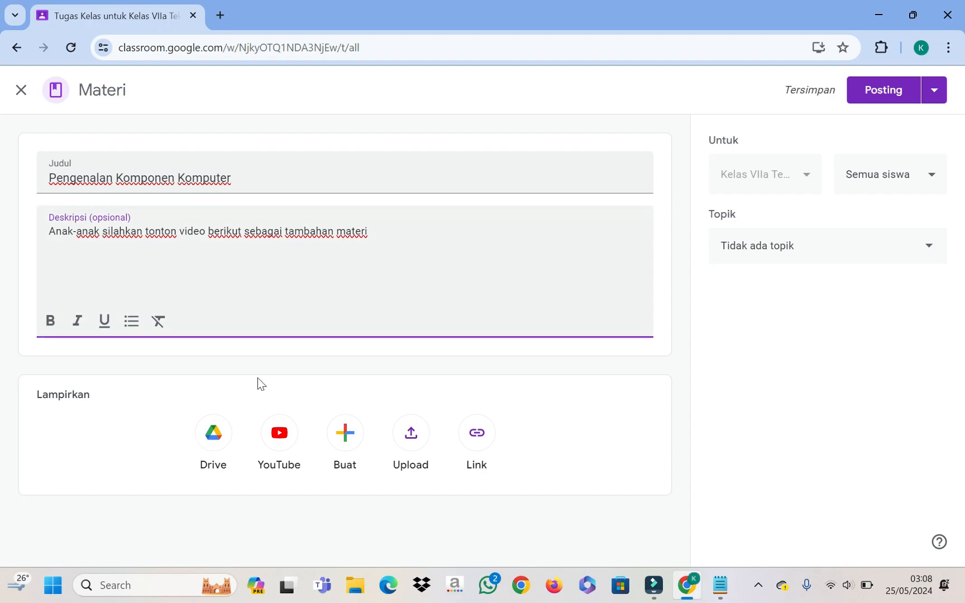
Step: Attach the KED Tutorial YouTube video from a 'pengenalan komponen komputer' search and set topic Pengenalan Komponen Komputer
click(282, 447)
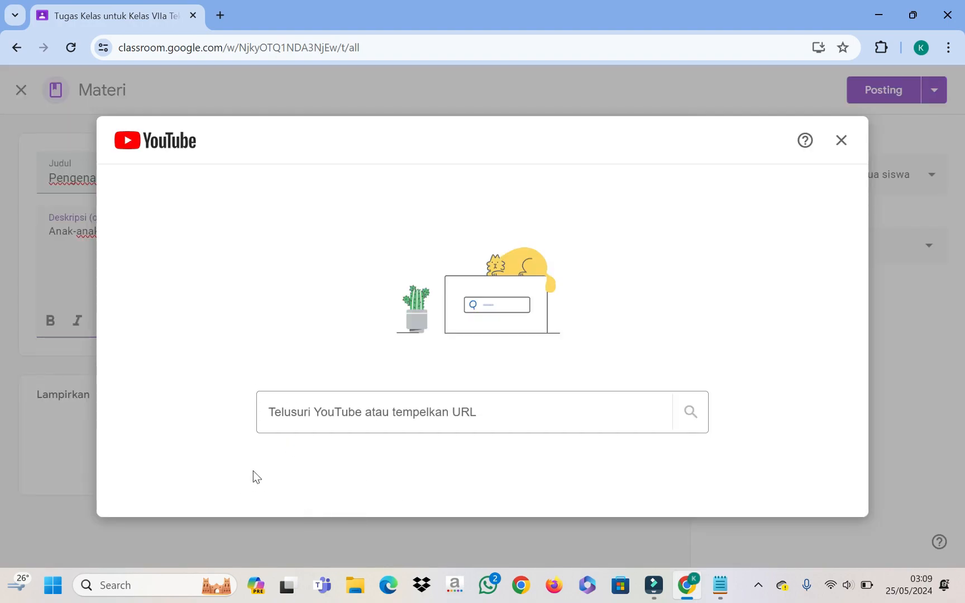
click(559, 413)
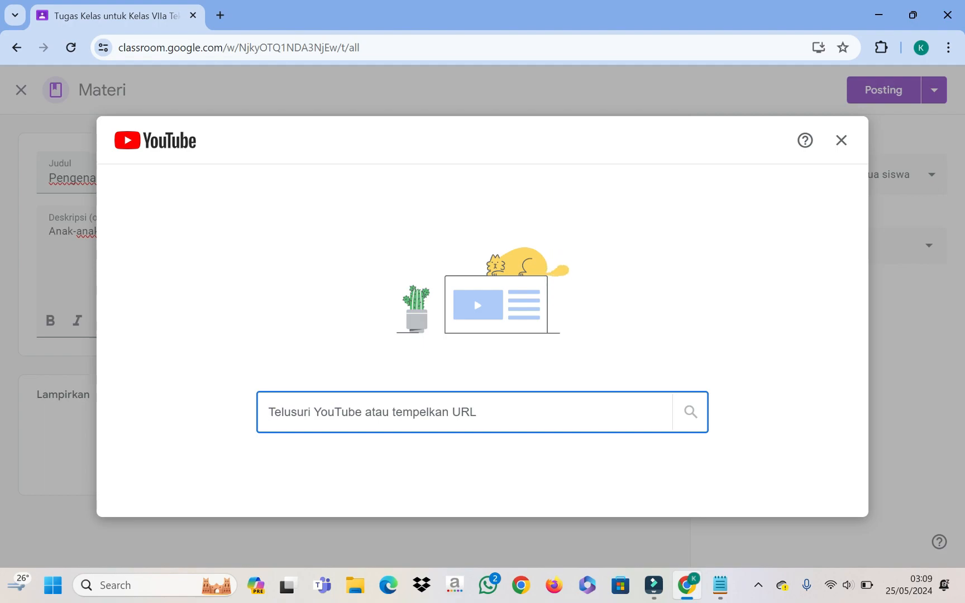
text(pe)
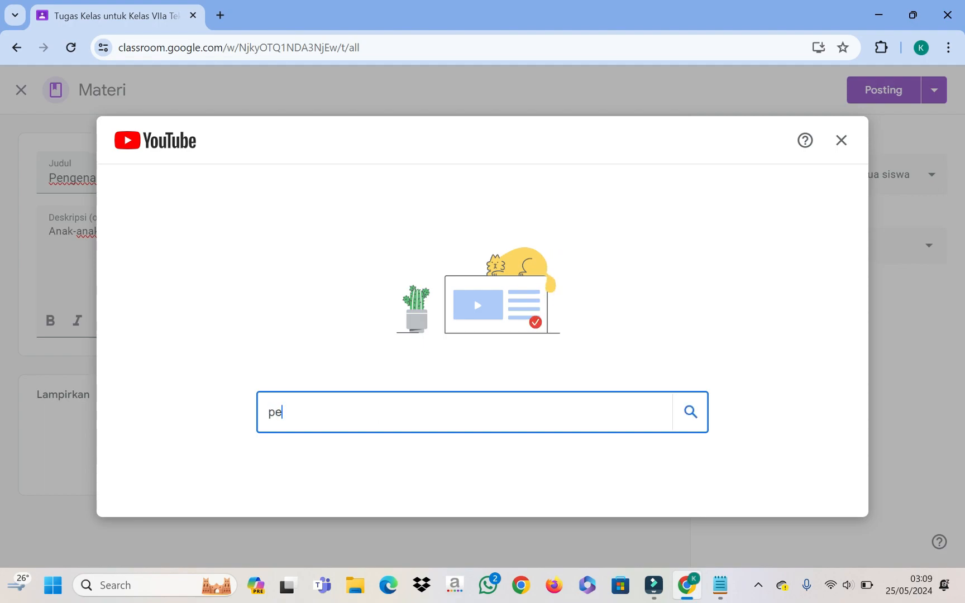
text(ngenalan )
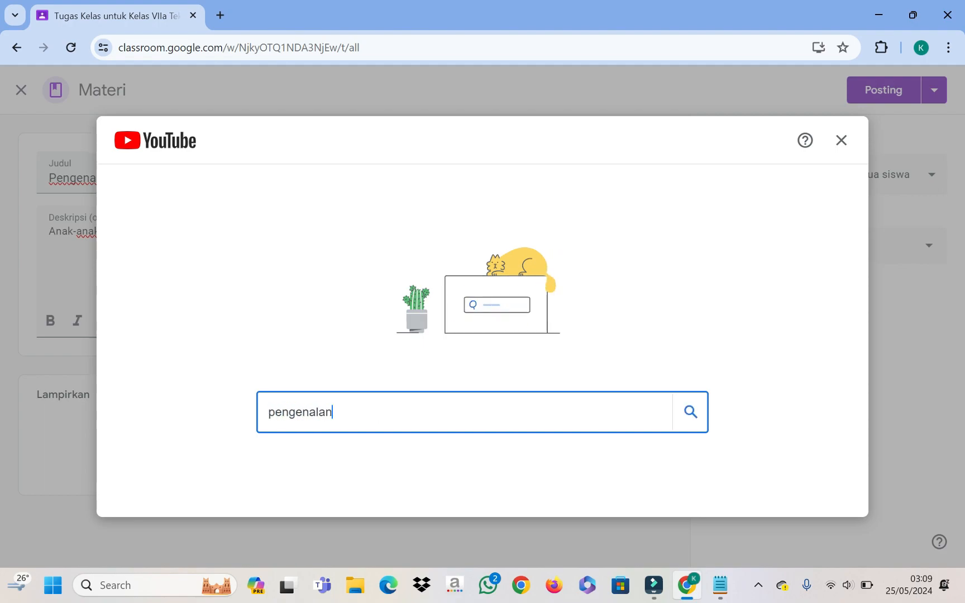
text(koimpo)
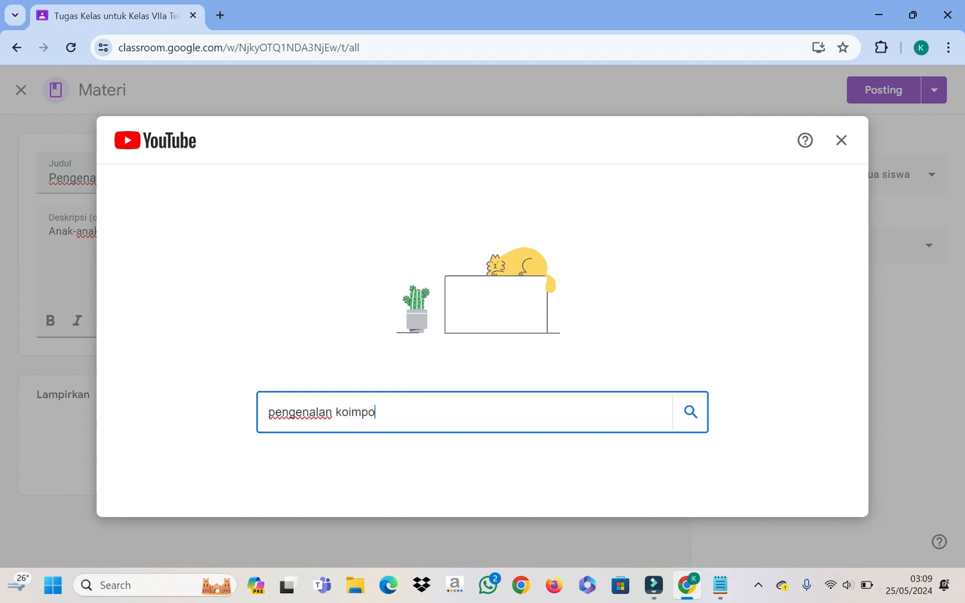
text(nen komputer)
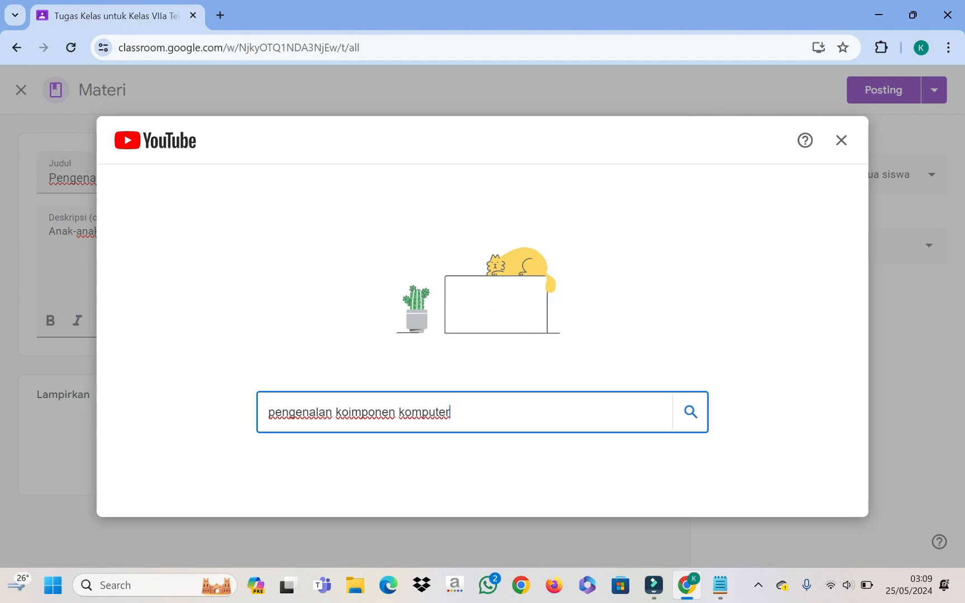
key(Return)
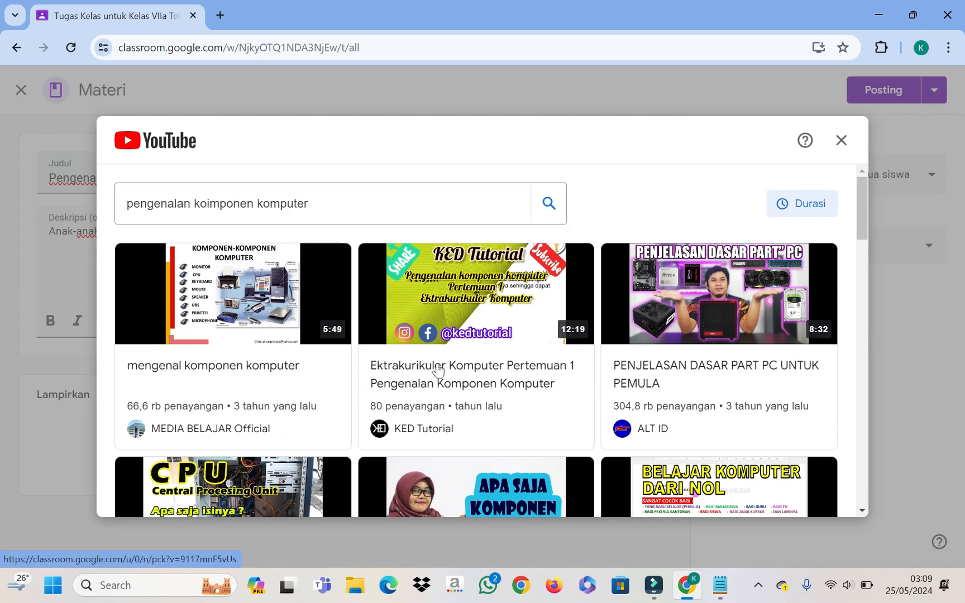
click(473, 321)
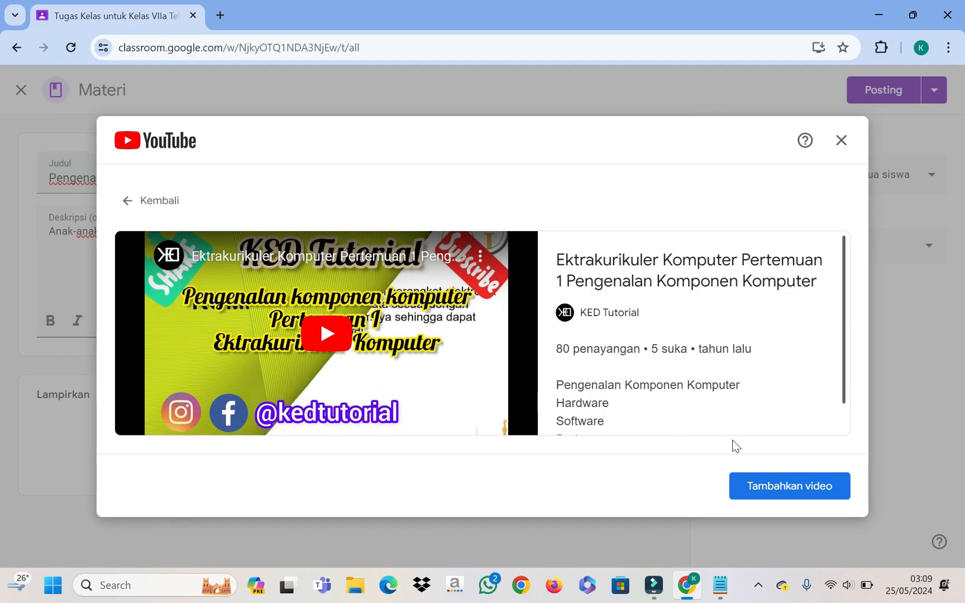
click(788, 488)
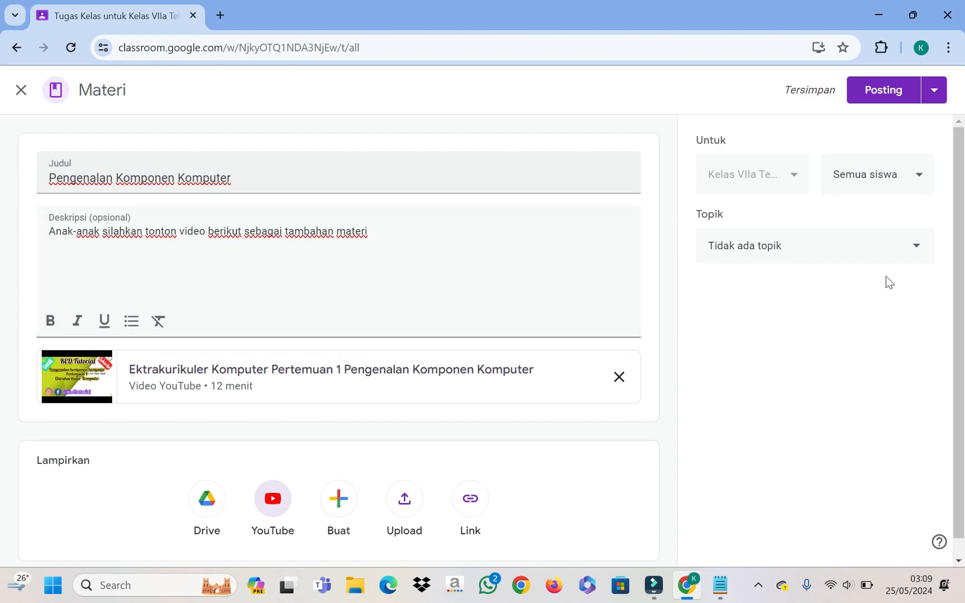
click(883, 246)
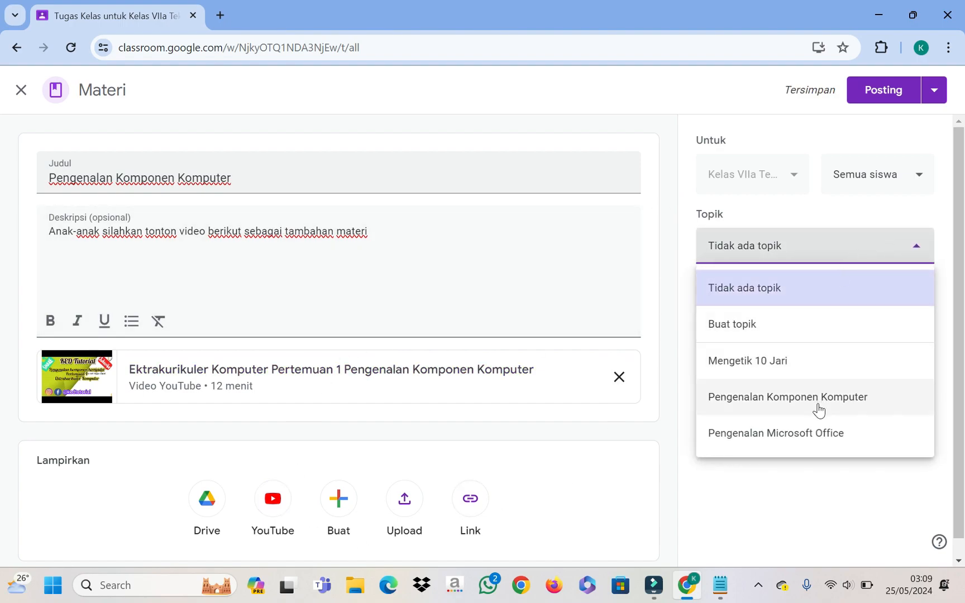
click(789, 397)
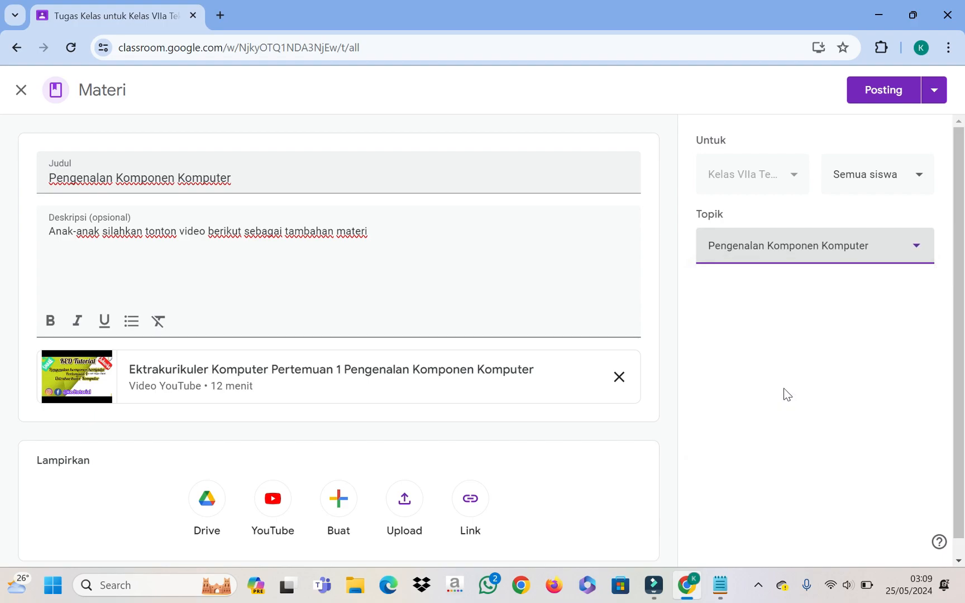
Step: Post the video material, move the 03.07 material above the 03.09 one, and check both
click(891, 89)
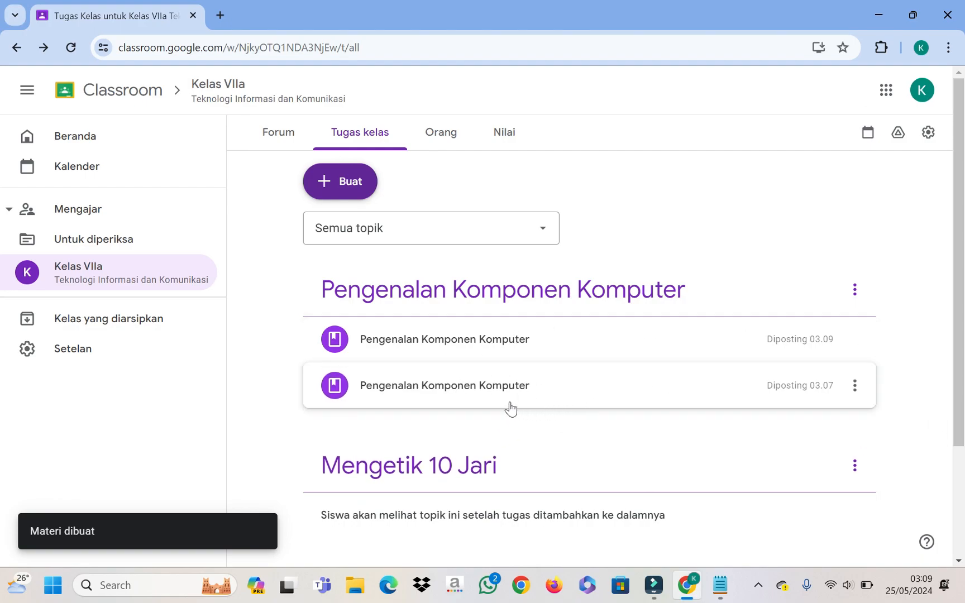
drag(499, 379, 501, 357)
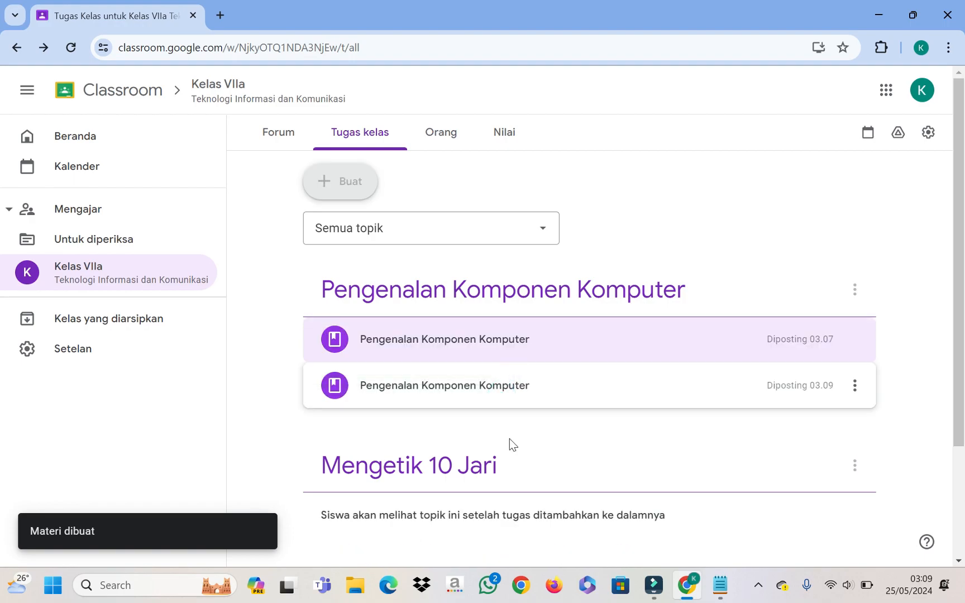
click(432, 341)
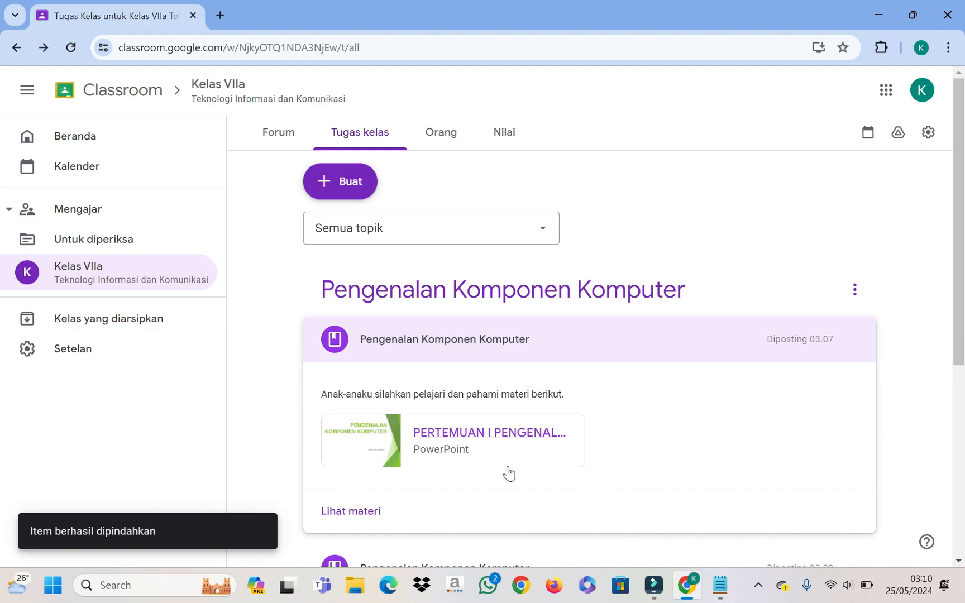
scroll(560, 435, down, 4)
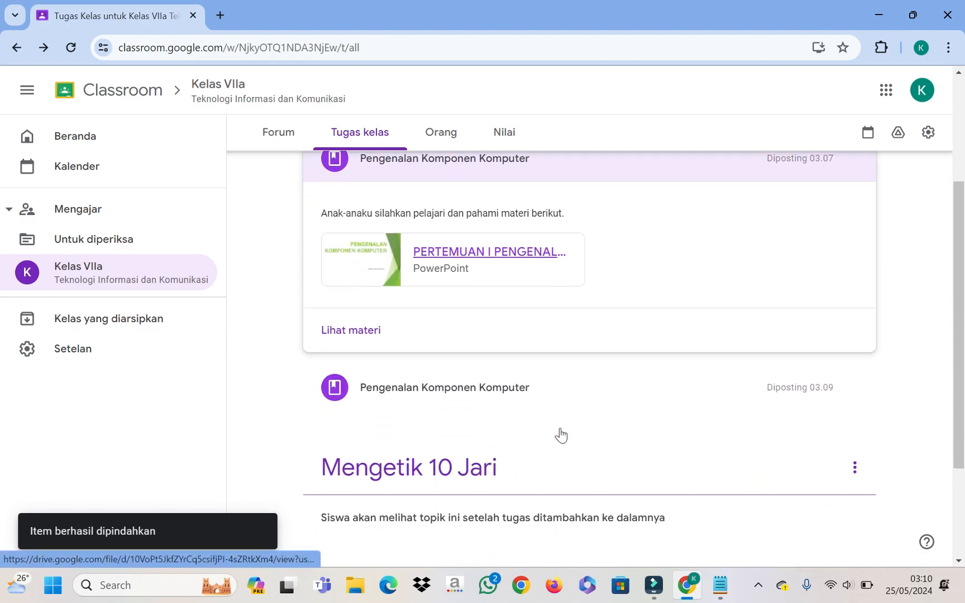
click(517, 349)
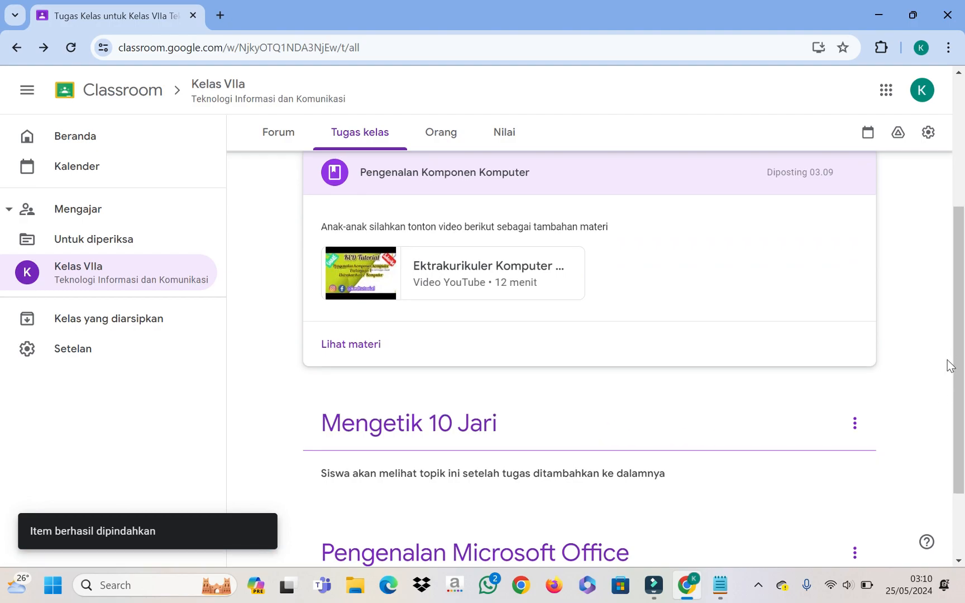
scroll(946, 363, up, 4)
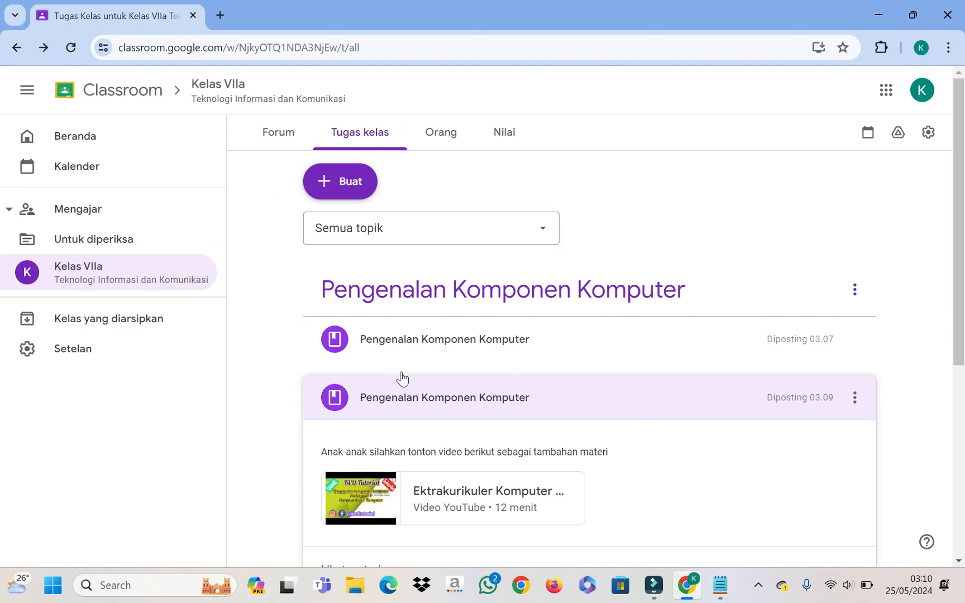
click(348, 194)
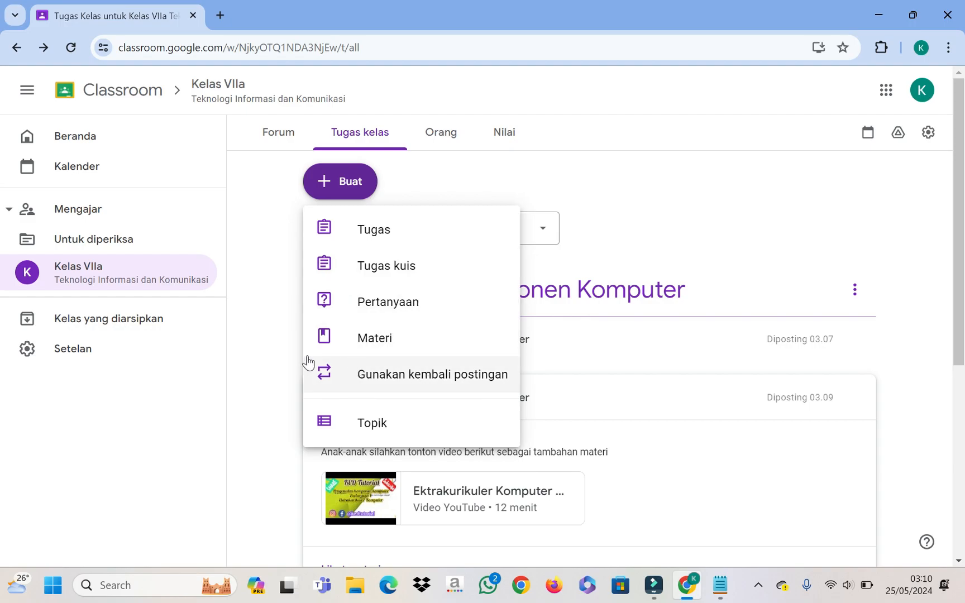
Step: Create a Tugas kuis assignment with a Blank Quiz and title it 'Tugas Pengenalam Komponen'
click(362, 270)
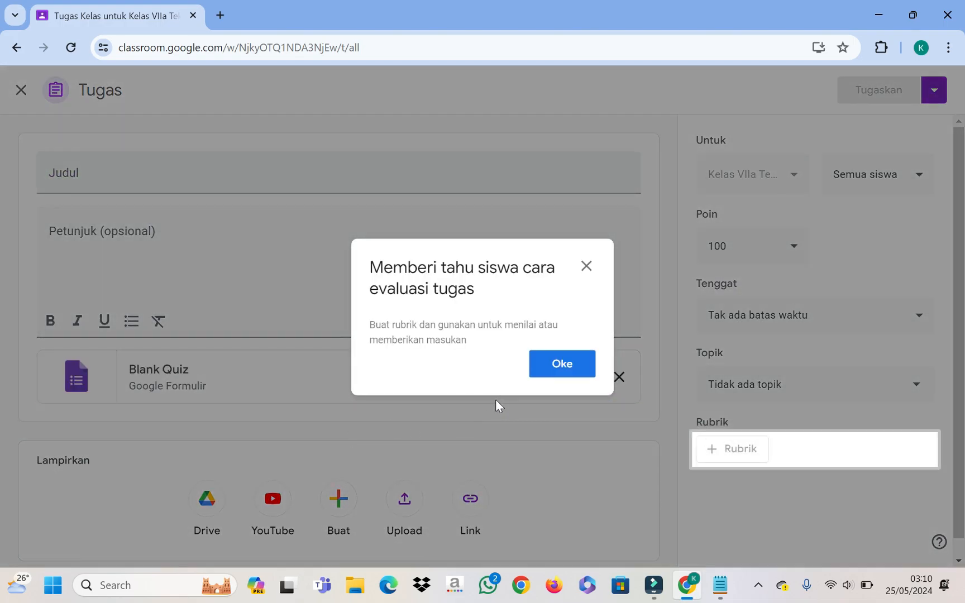
click(544, 369)
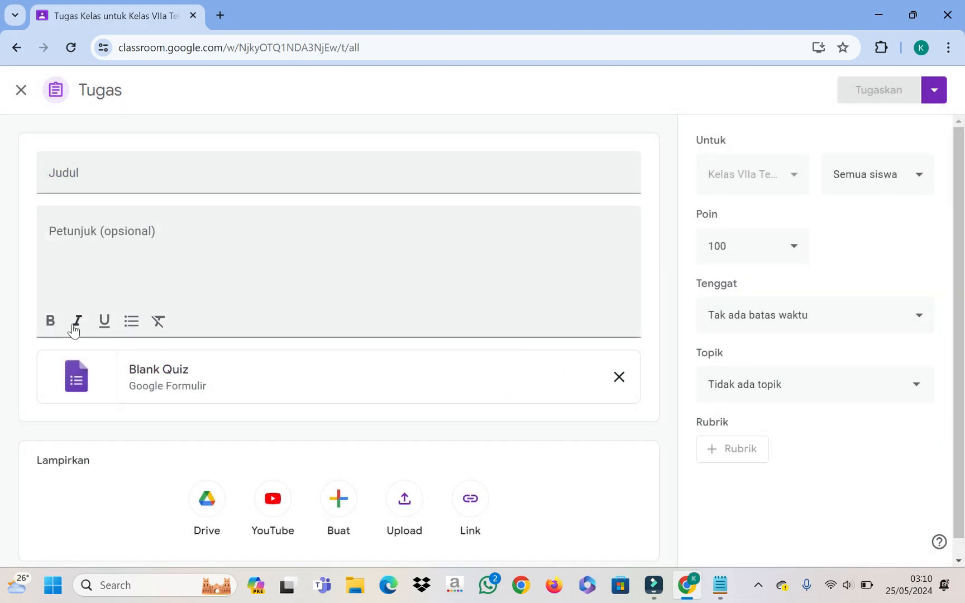
click(163, 167)
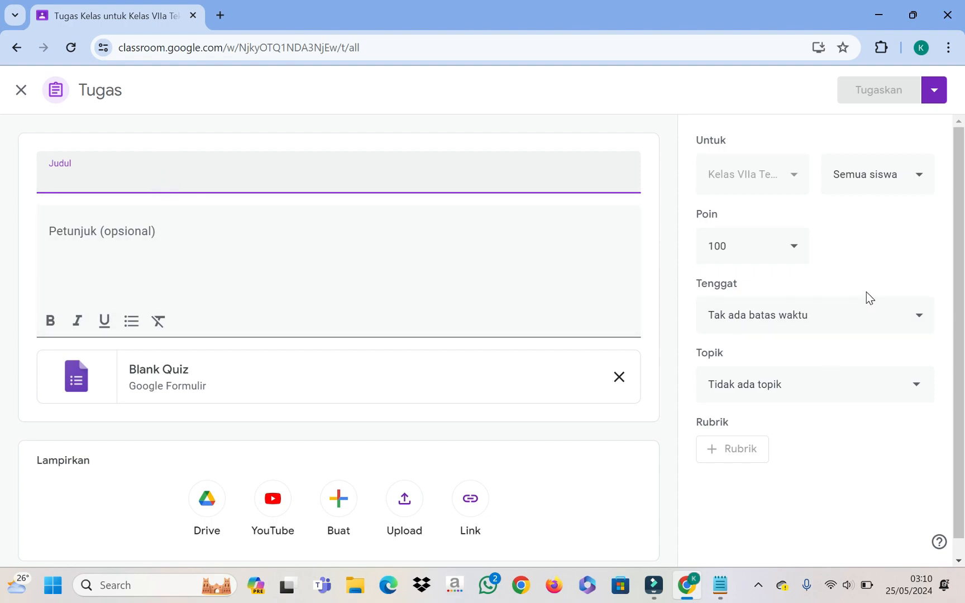
text(Tugas)
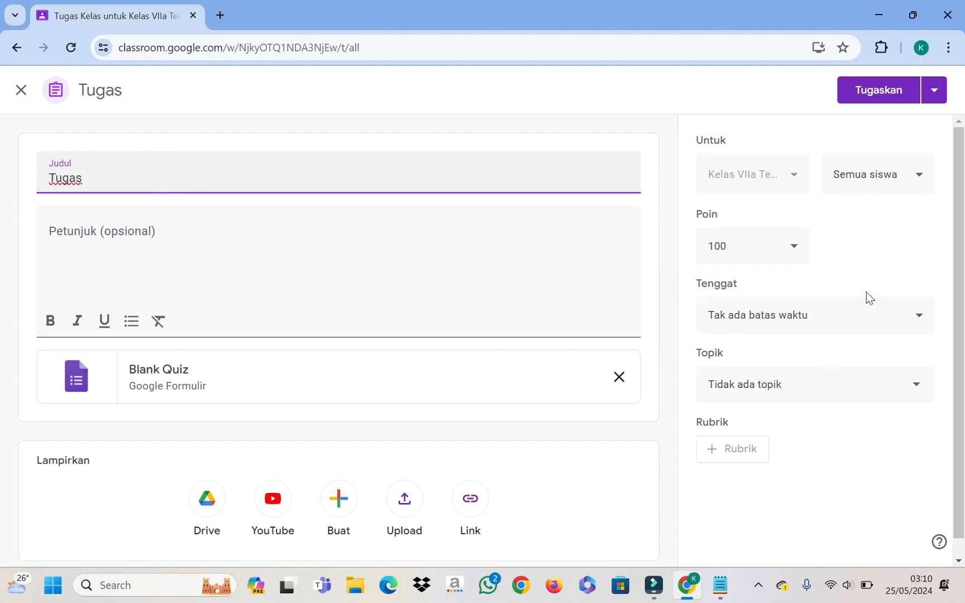
text( Penge)
key(BackSpace)
text(en)
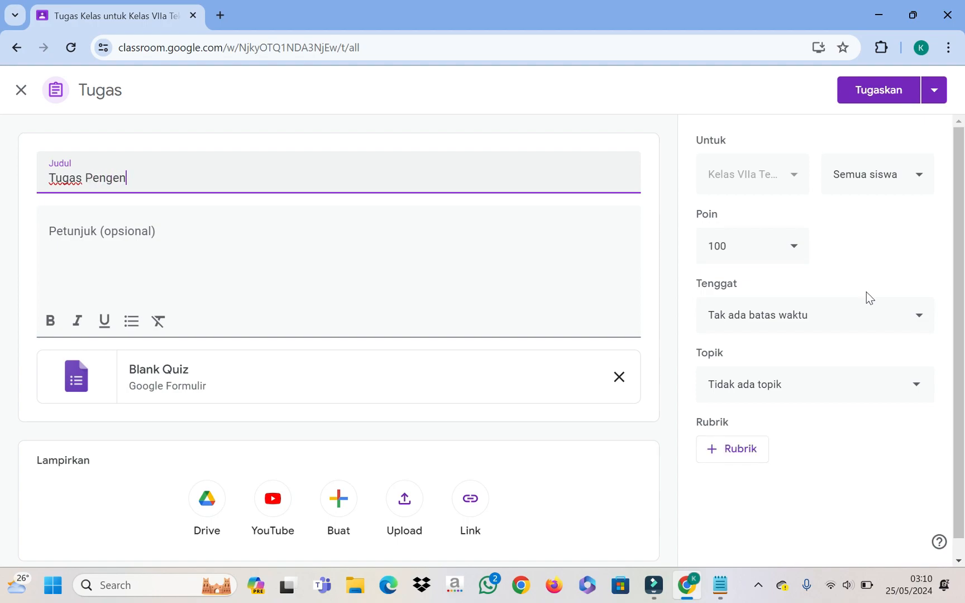
text(alam Komp)
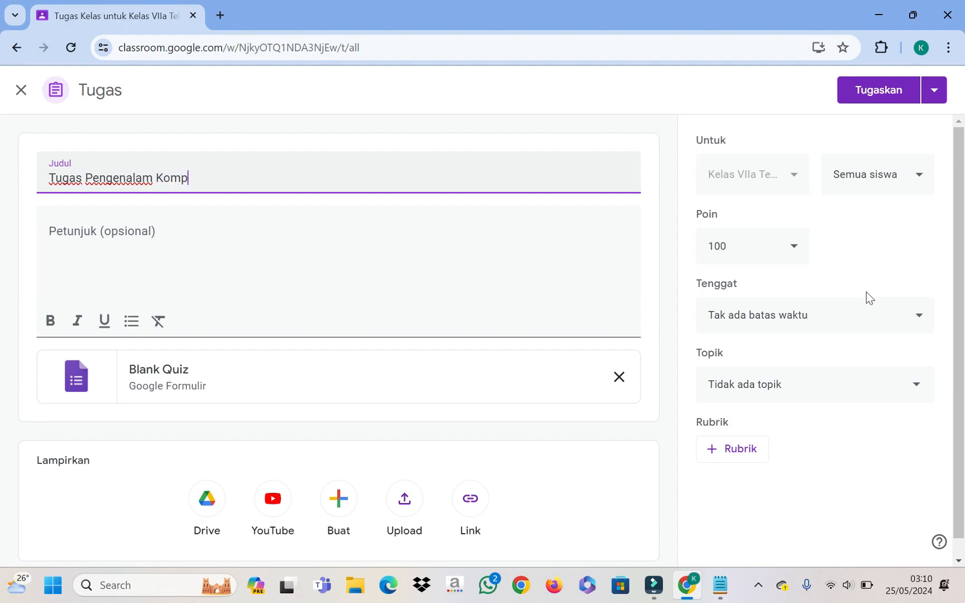
text(onen Komputer)
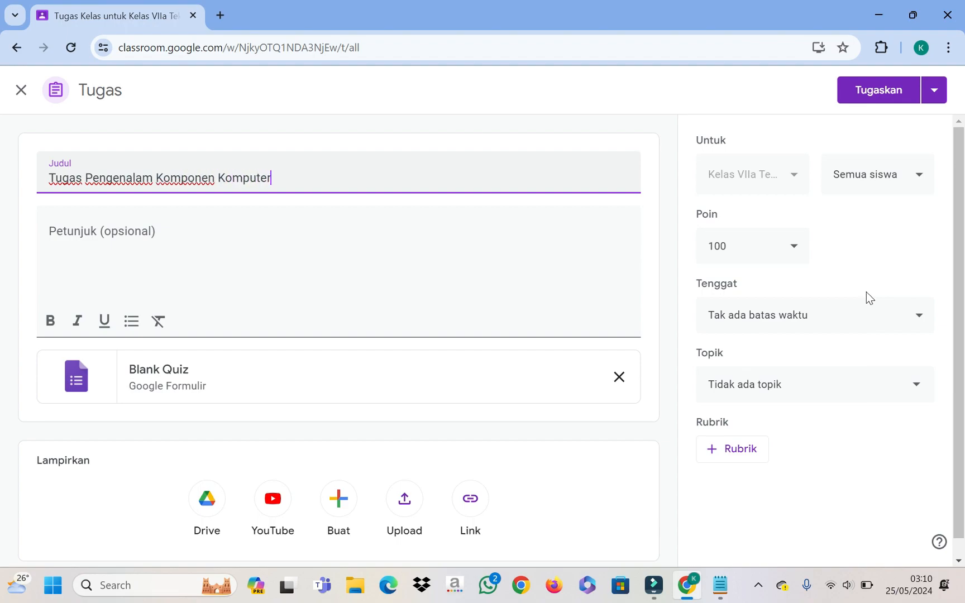
Step: Write the instructions 'Silahkan kerjakan tugas pilihlah salah satu jawaban yang paling tepat'
click(124, 231)
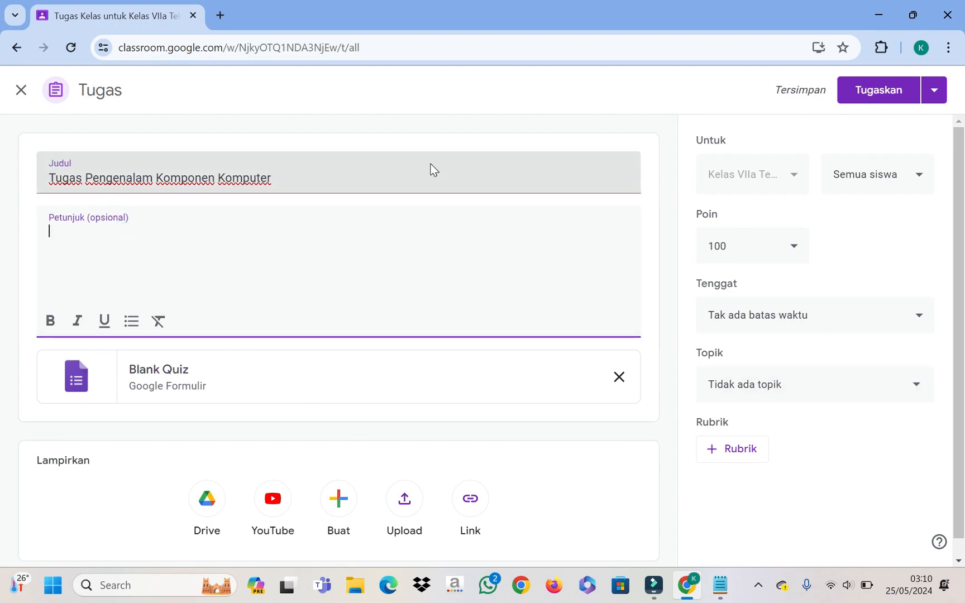
text(pilih)
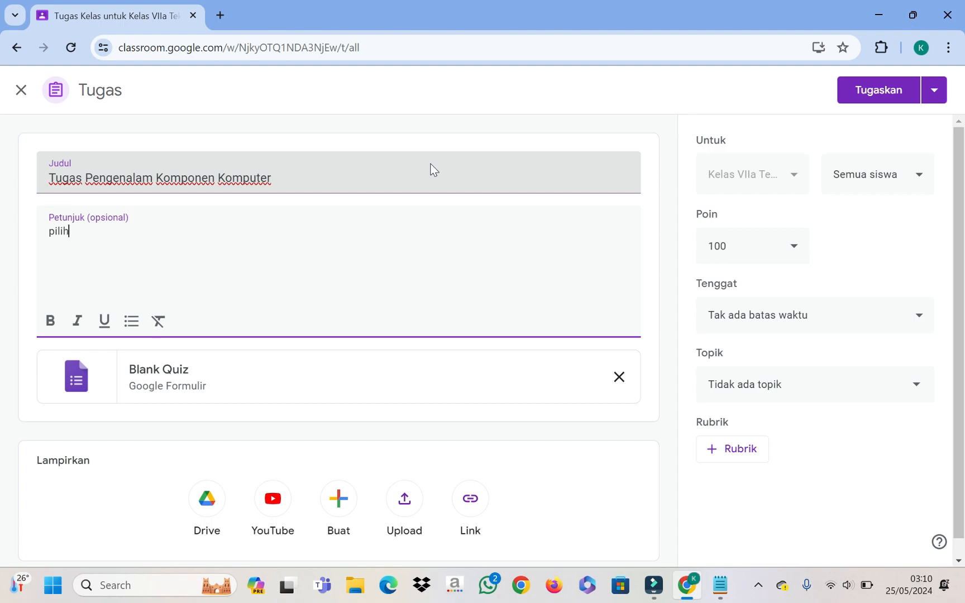
text(lah salah)
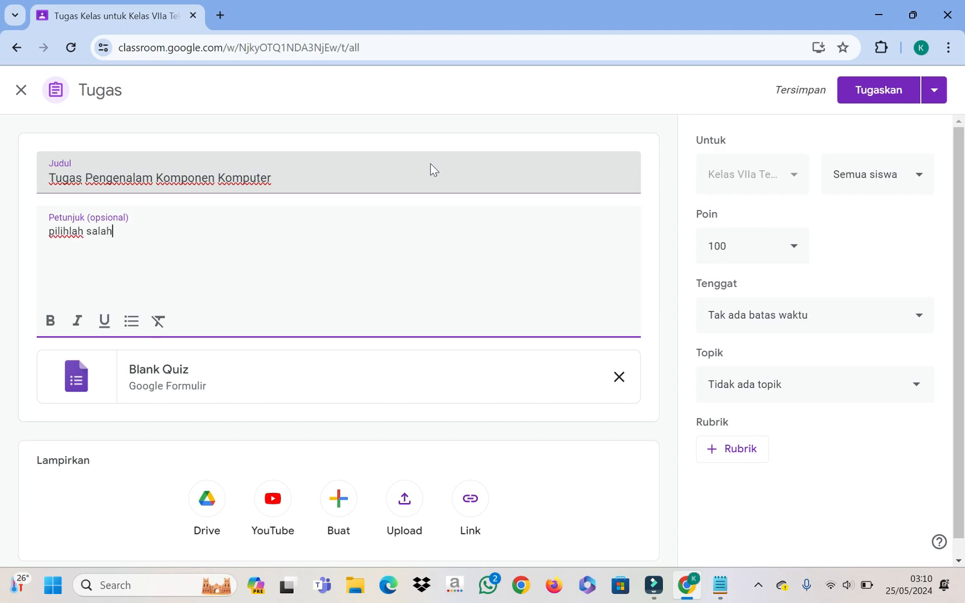
text( satu)
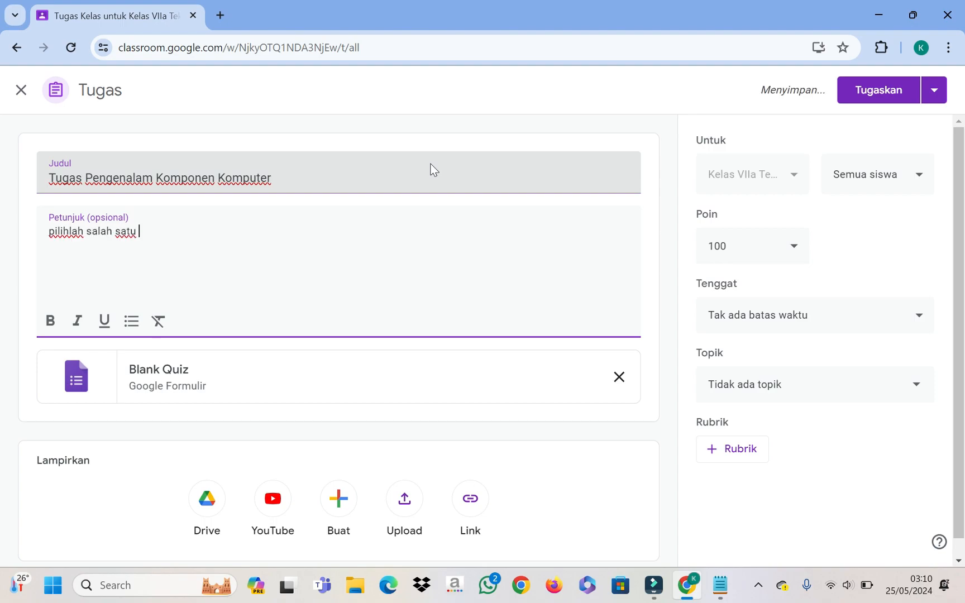
text( jawaban y)
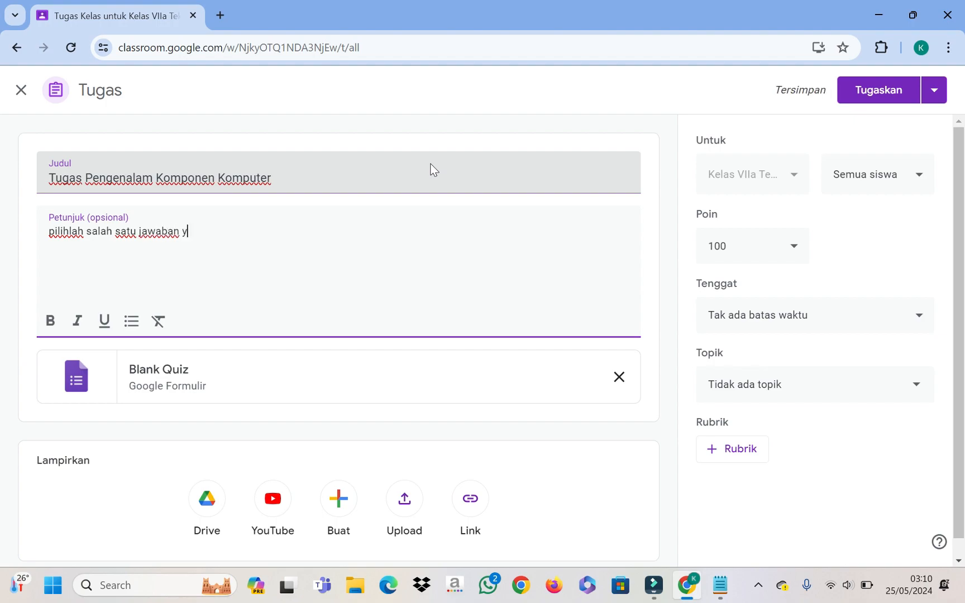
text(ang paling tepat)
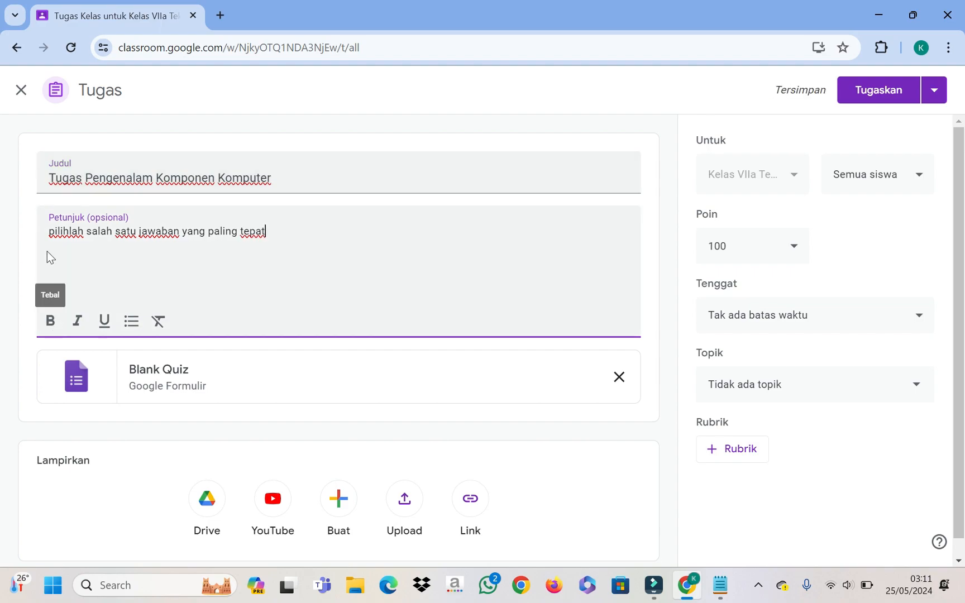
key(Home)
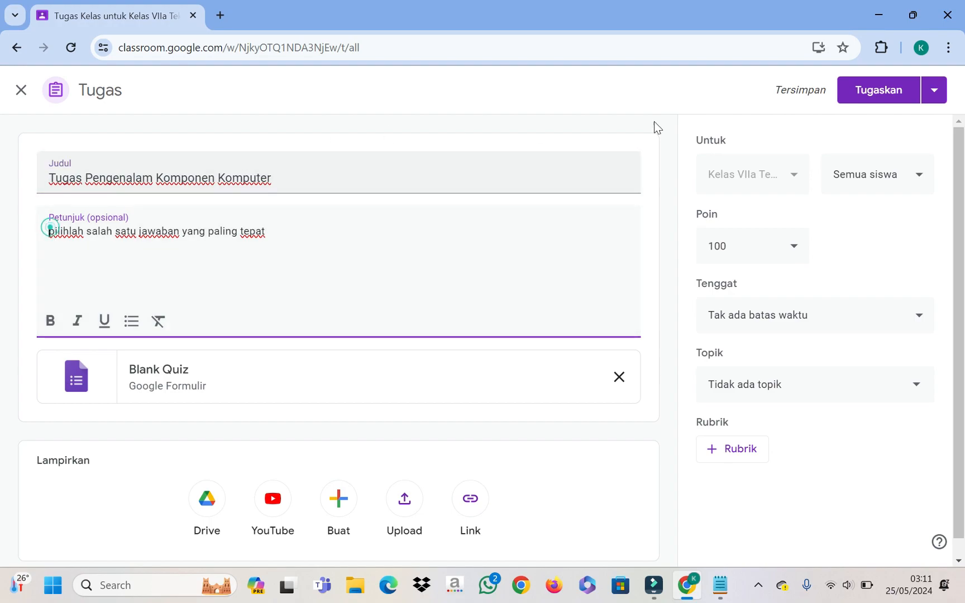
text(Silah)
text(kan kerja)
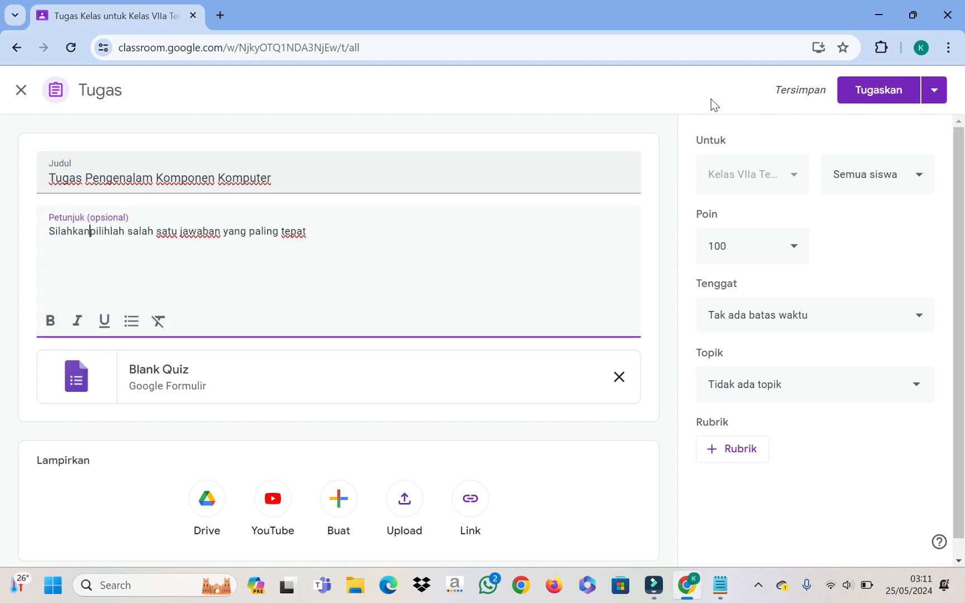
text(kan so)
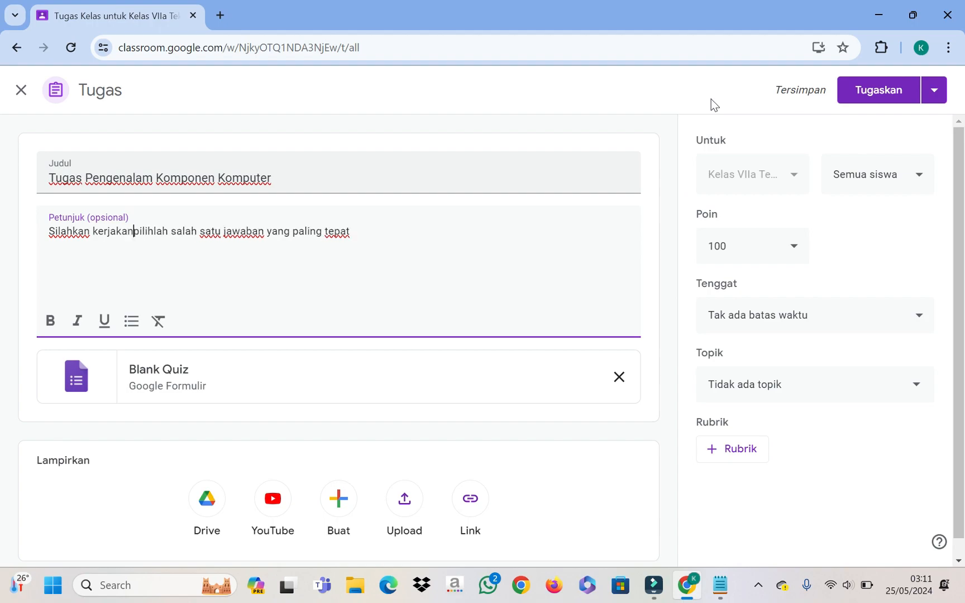
text(la)
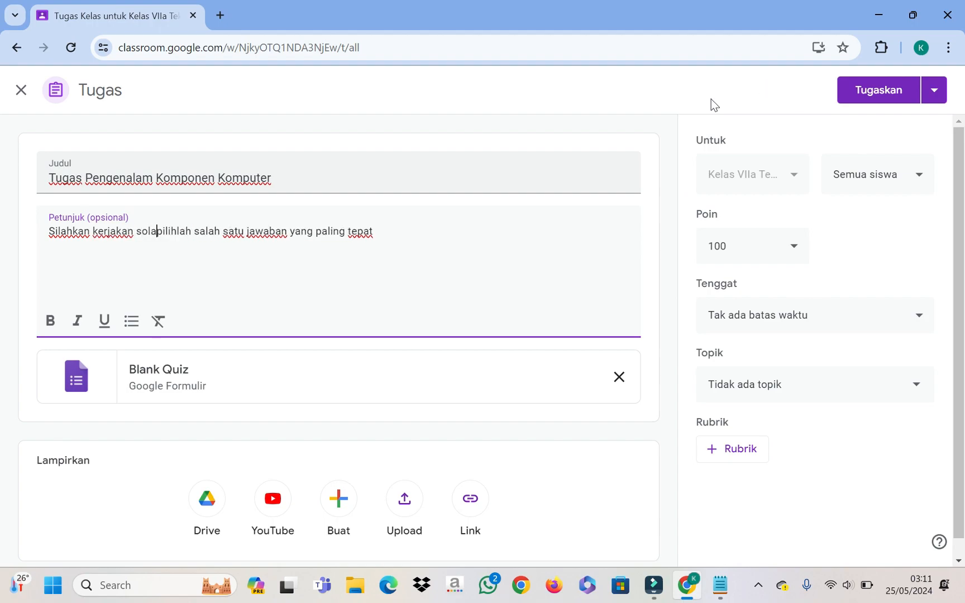
key(BackSpace)
key(BackSpace)
key(BackSpace)
key(BackSpace)
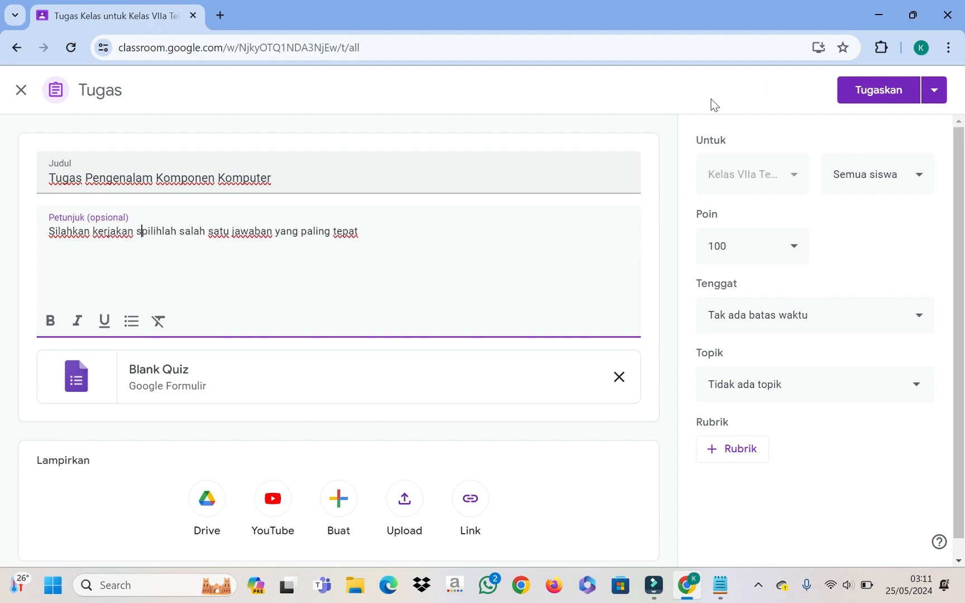
text(tigas)
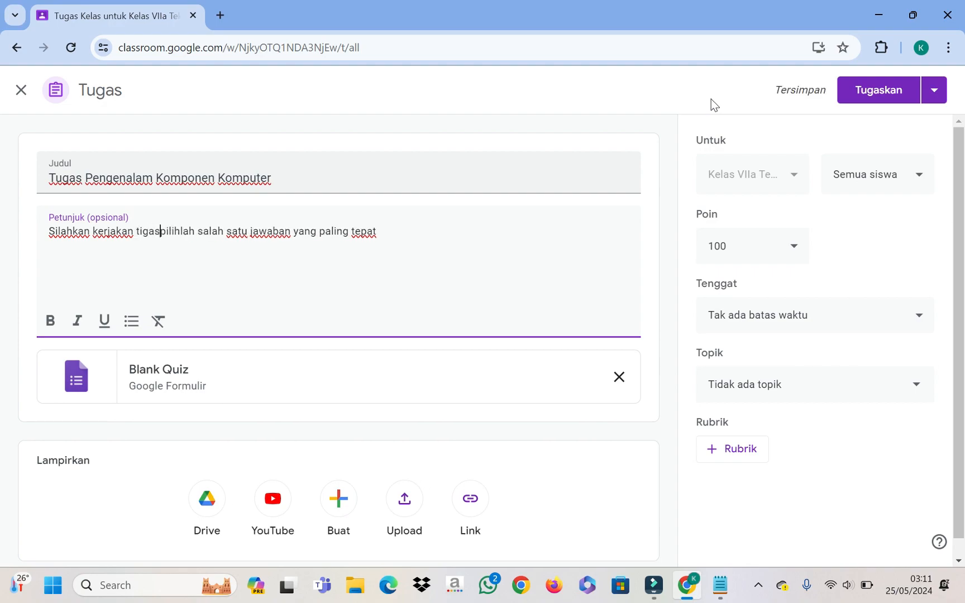
key(BackSpace)
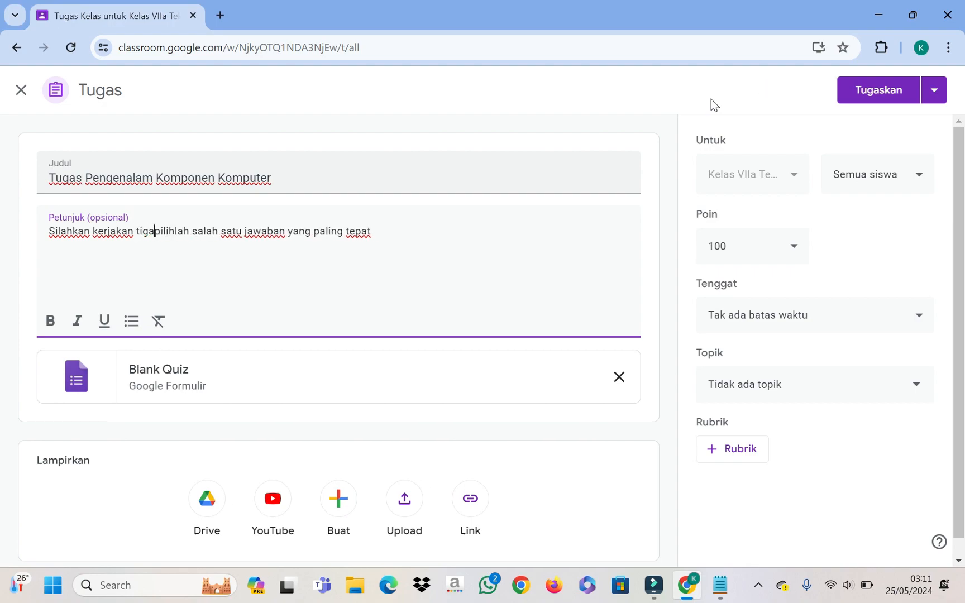
key(BackSpace)
key(BackSpace)
key(BackSpace)
key(BackSpace)
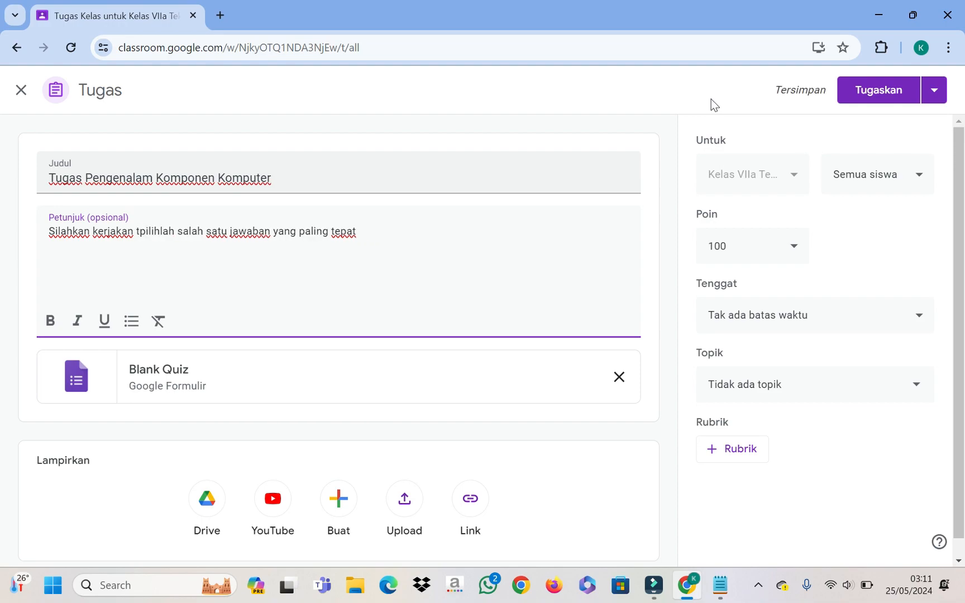
text(ugas)
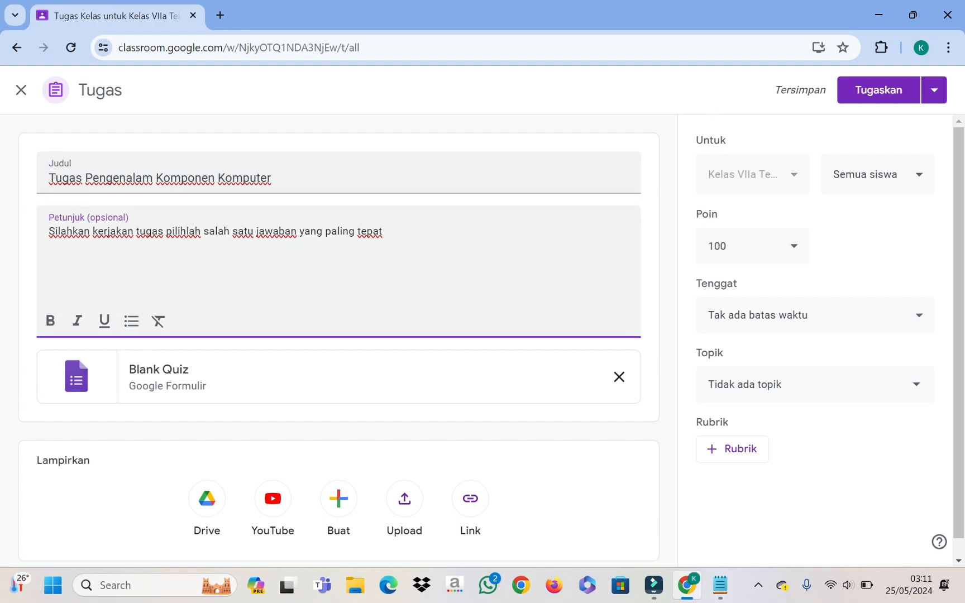
Step: Replace the text after 'tugas' with 'pengenalan komponen komputer dengan cara klik link dibawah ini'
drag(165, 231, 383, 232)
key(BackSpace)
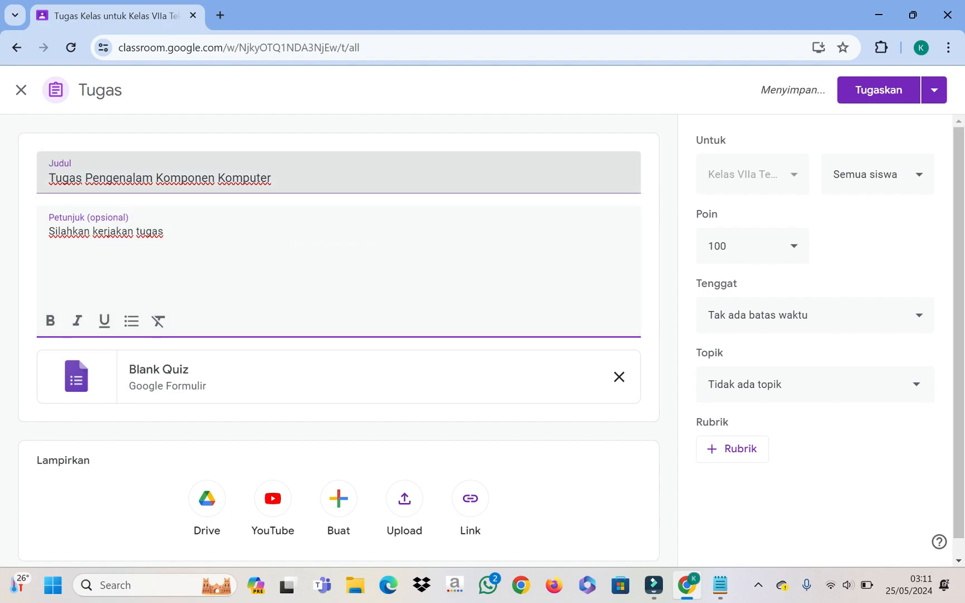
text(pengenalan komponen komputer)
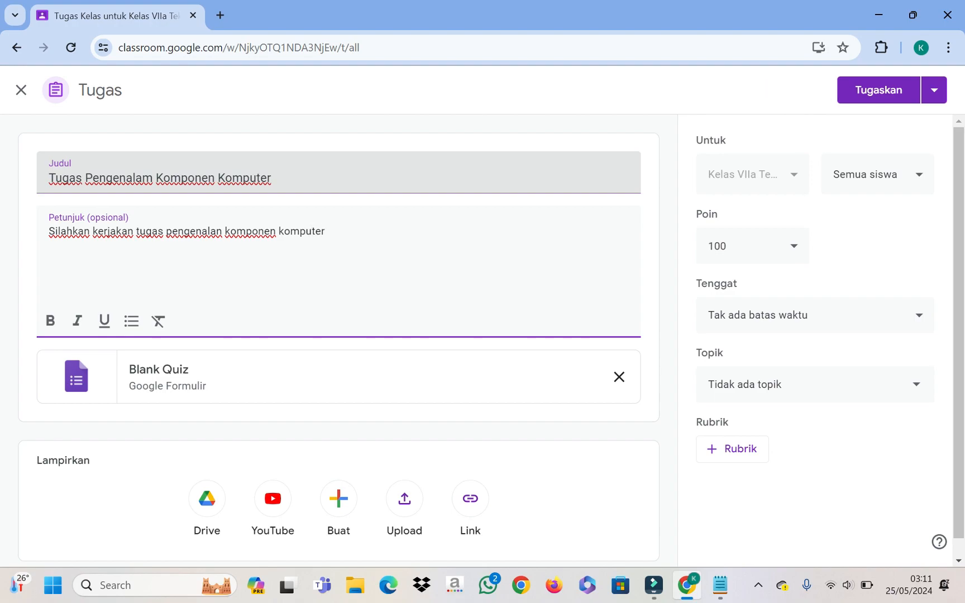
text(, Sa)
key(BackSpace)
key(BackSpace)
text(soal)
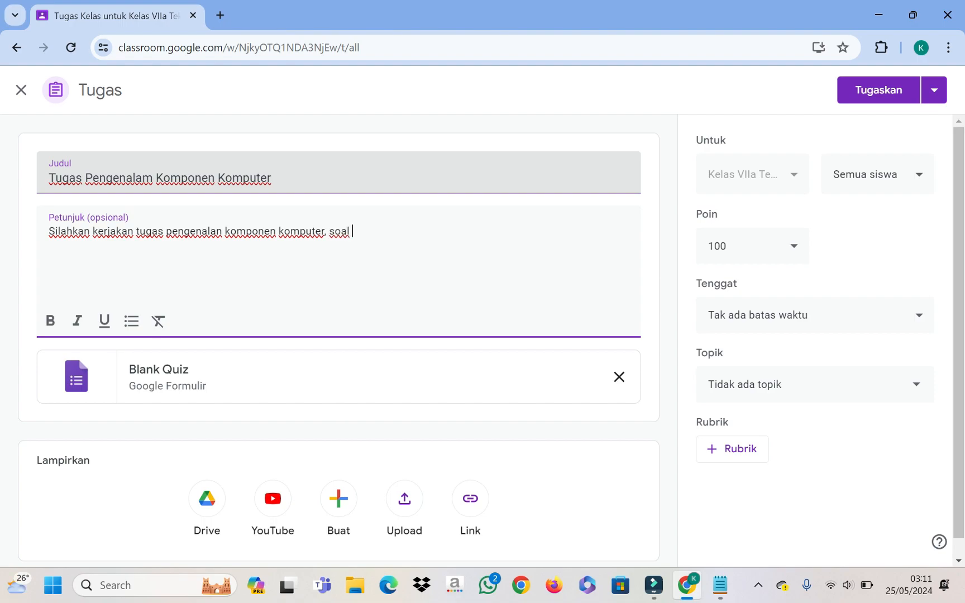
key(BackSpace)
key(BackSpace)
key(BackSpace)
key(BackSpace)
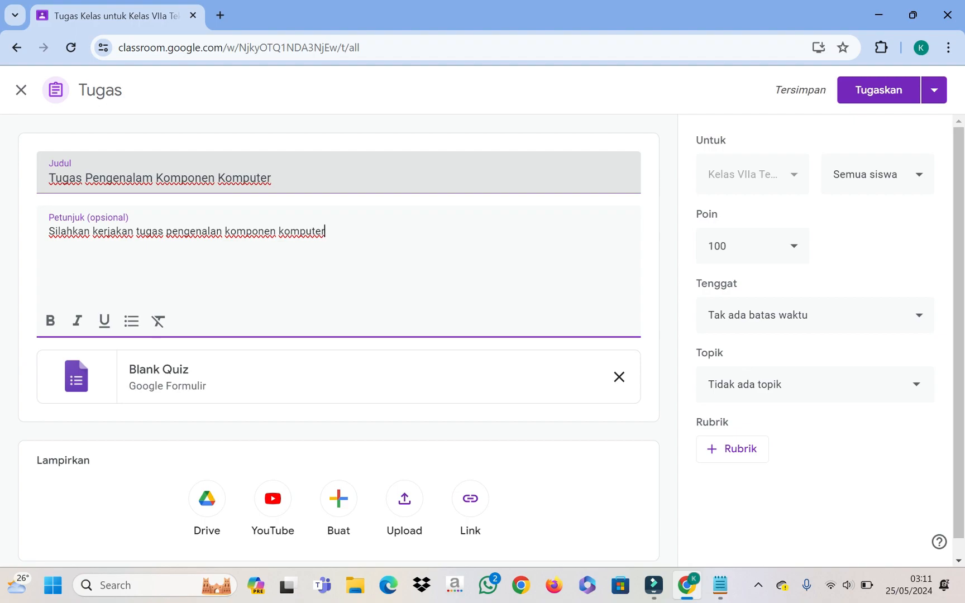
text(dengan cara klik li)
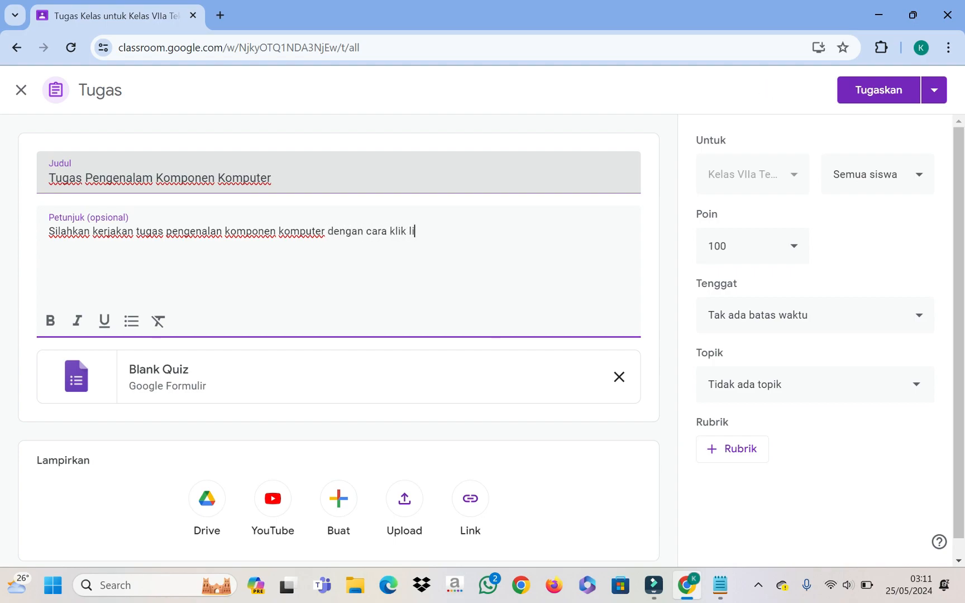
text(nk dibawa)
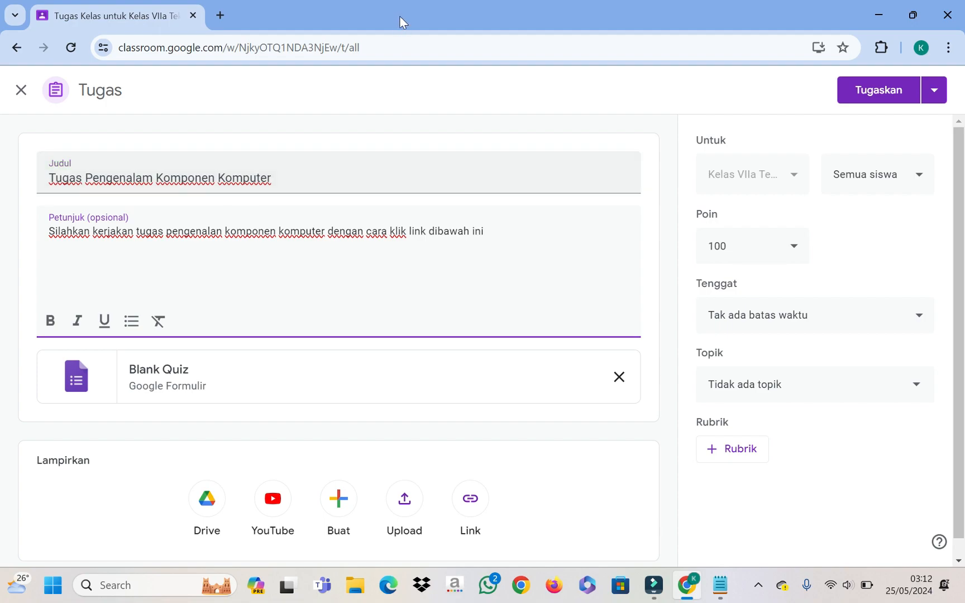
text(h ini)
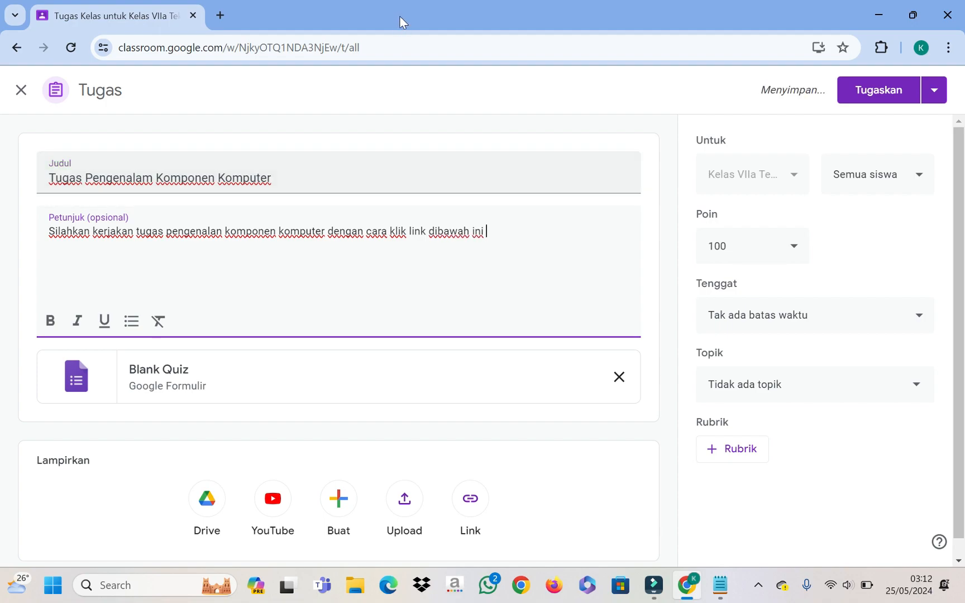
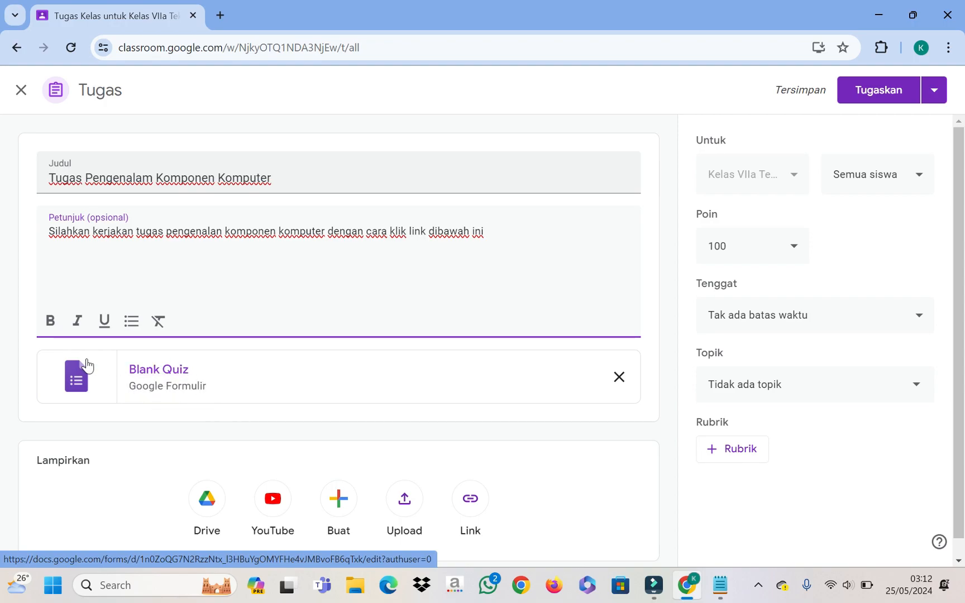
Step: Open the attached Blank Quiz in Google Forms, dismissing the intro popups and reloading after the file error
scroll(221, 405, down, 1)
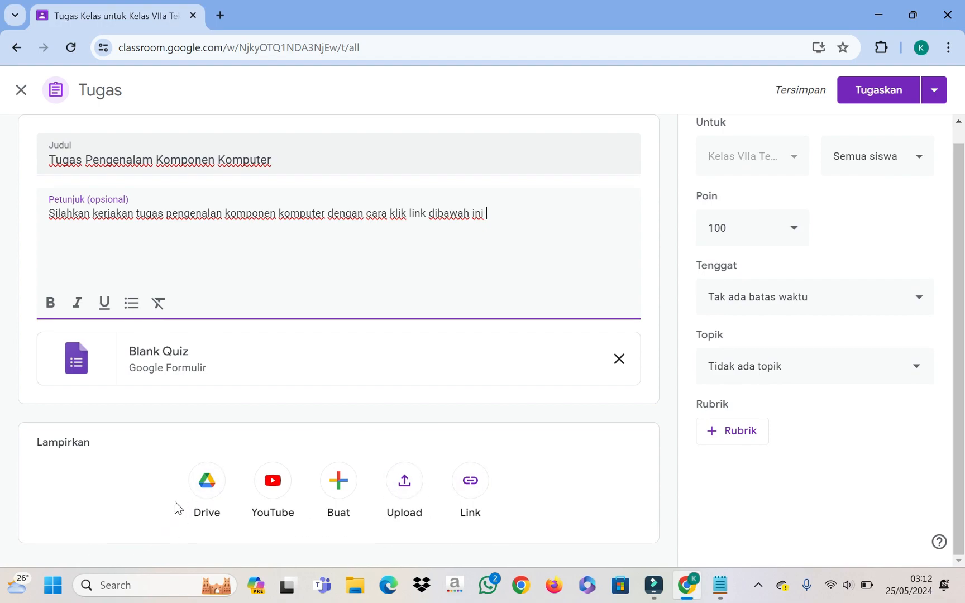
mouse_move(2, 597)
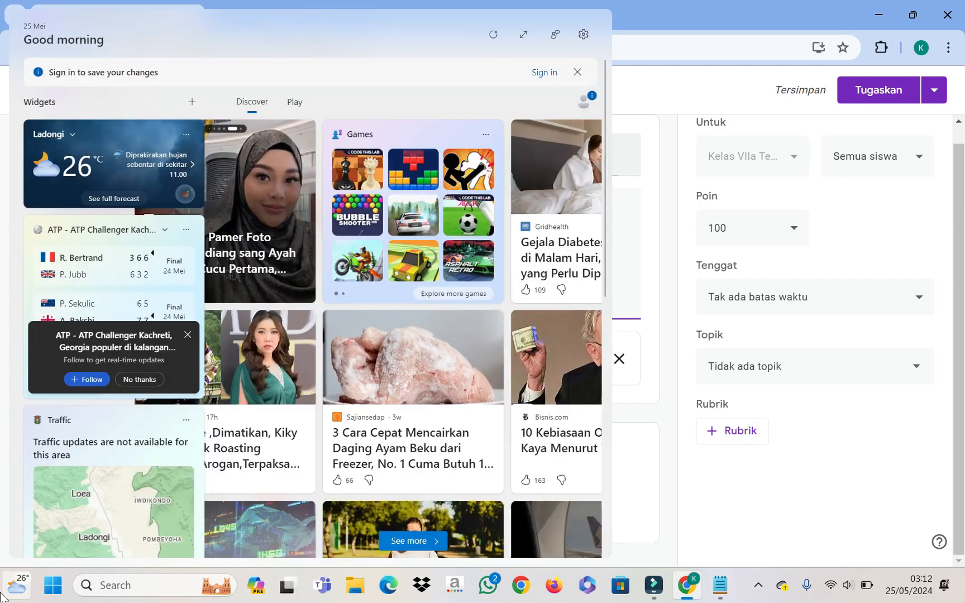
scroll(442, 424, down, 4)
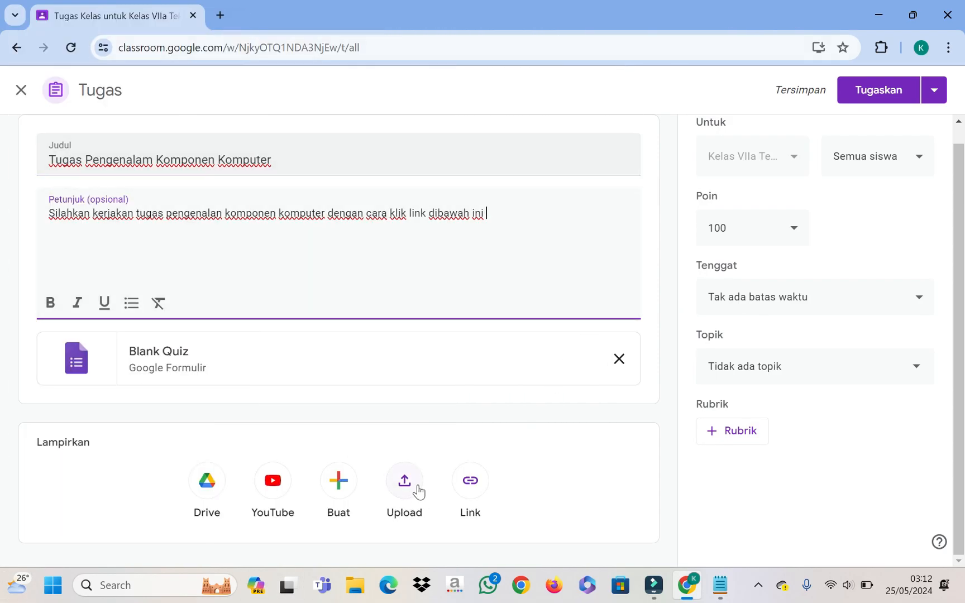
click(160, 352)
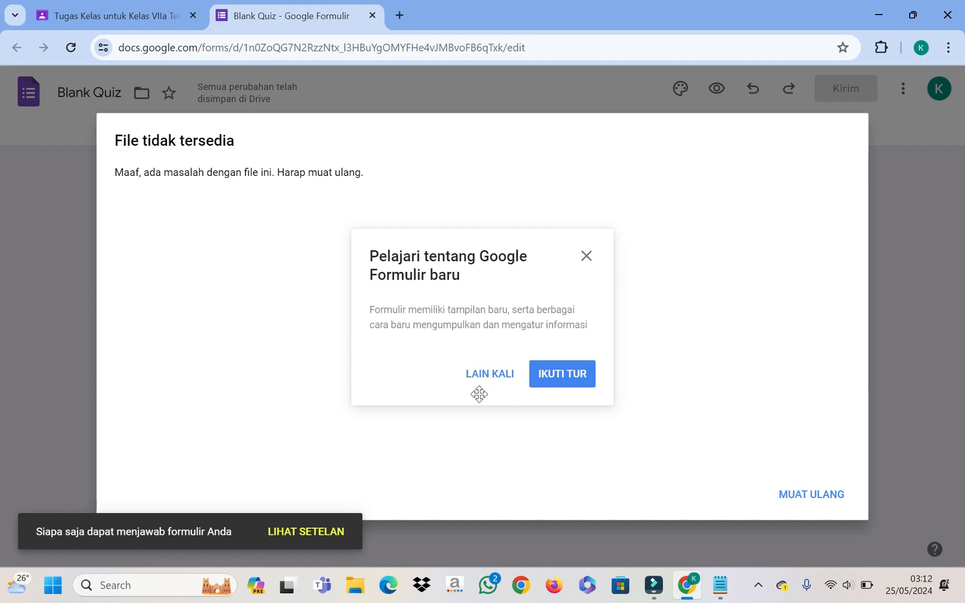
click(494, 379)
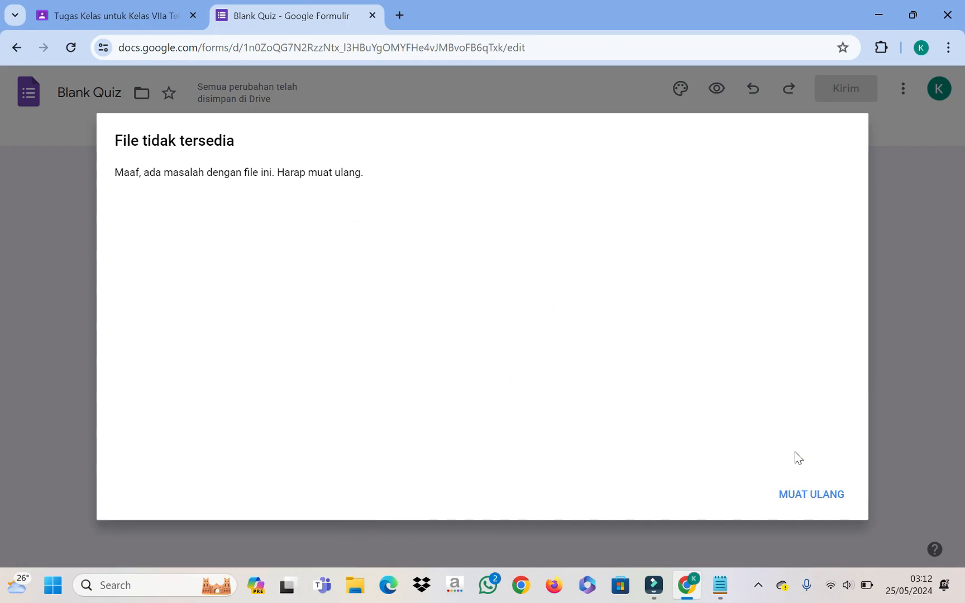
click(800, 495)
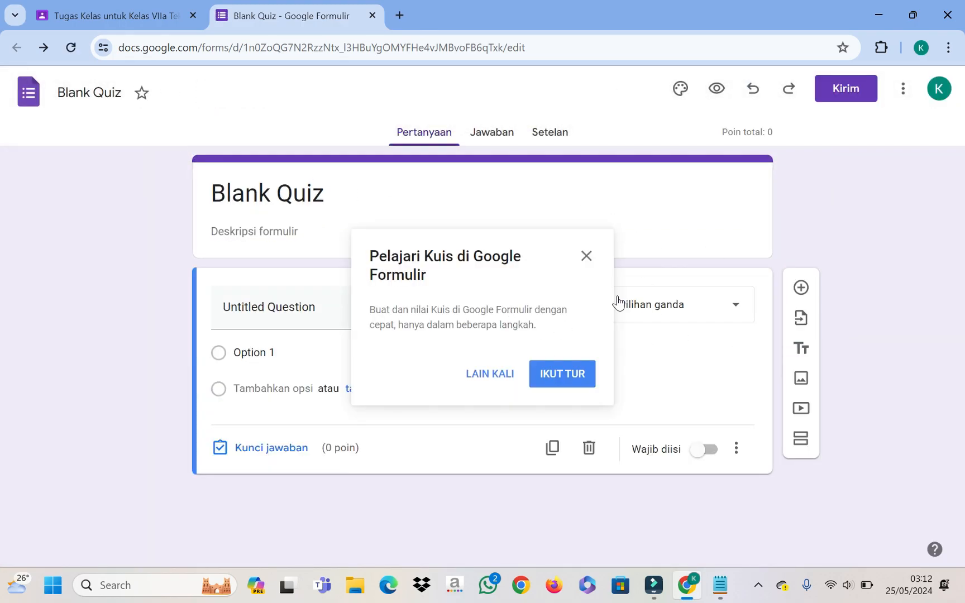
click(586, 256)
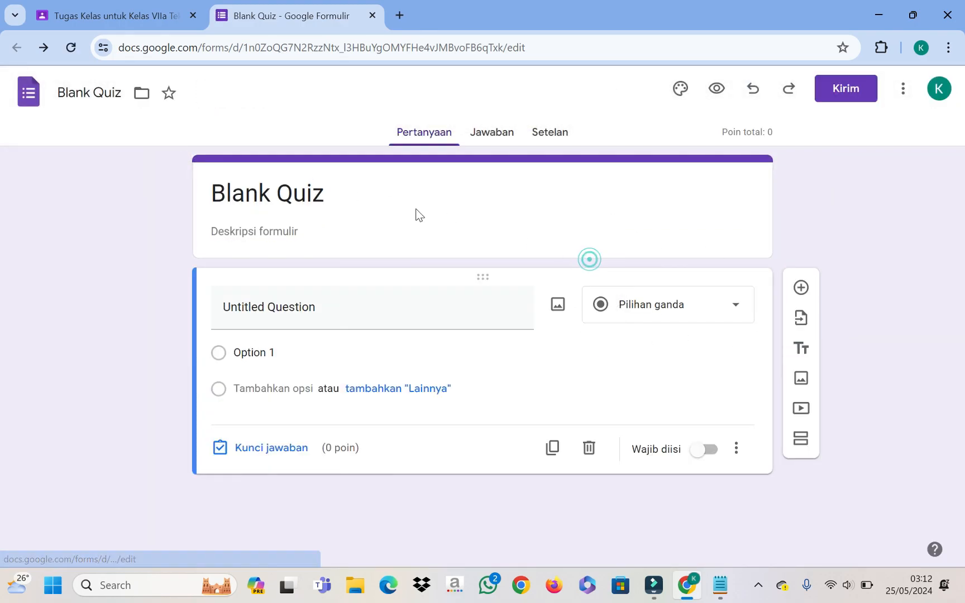
Step: Retitle the form header 'Tugas Pengenalan Komponen Komputer'
double_click(301, 193)
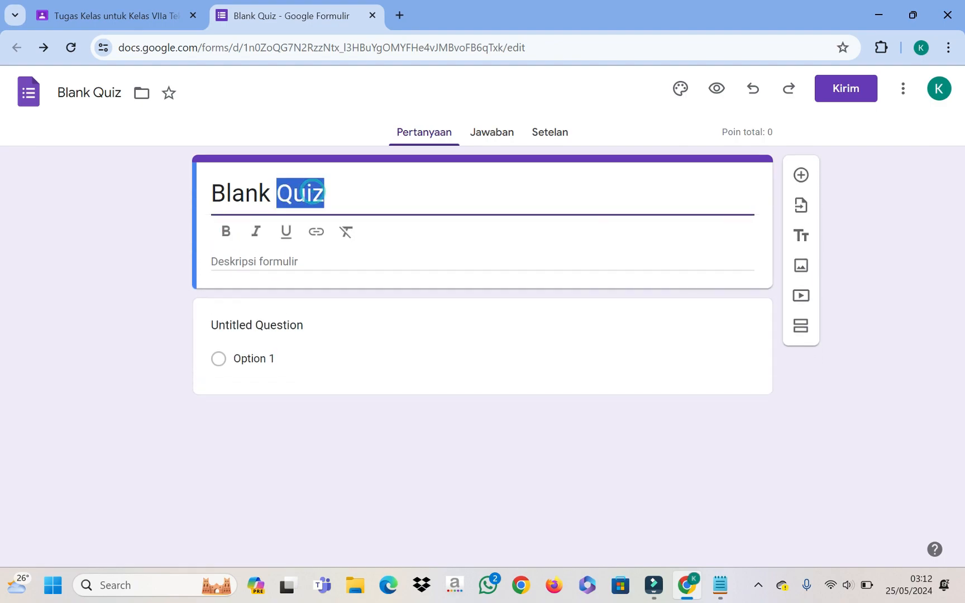
click(334, 192)
key(BackSpace)
key(BackSpace)
key(BackSpace)
key(BackSpace)
key(BackSpace)
key(BackSpace)
key(BackSpace)
key(BackSpace)
key(BackSpace)
key(BackSpace)
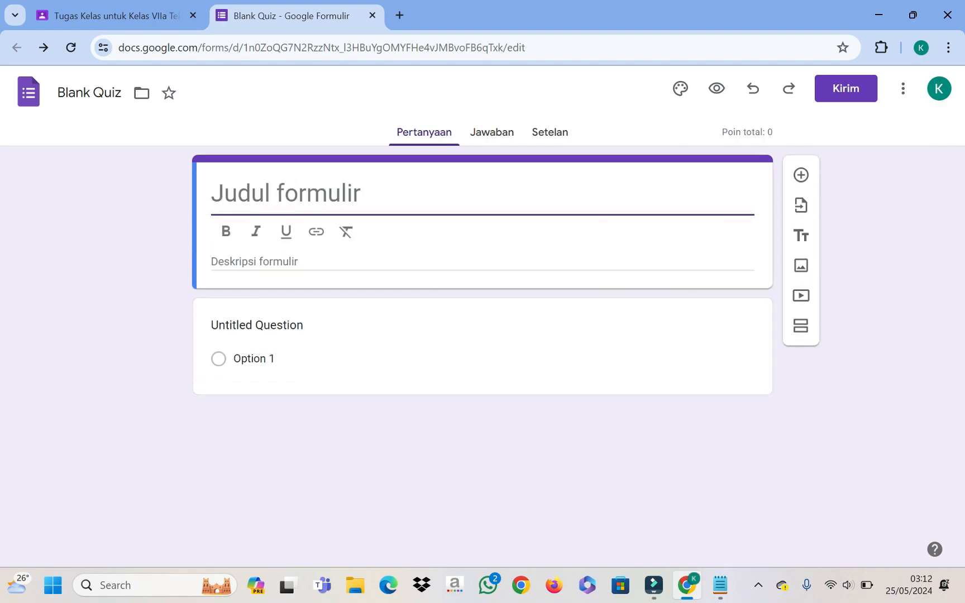
key(ctrl+z)
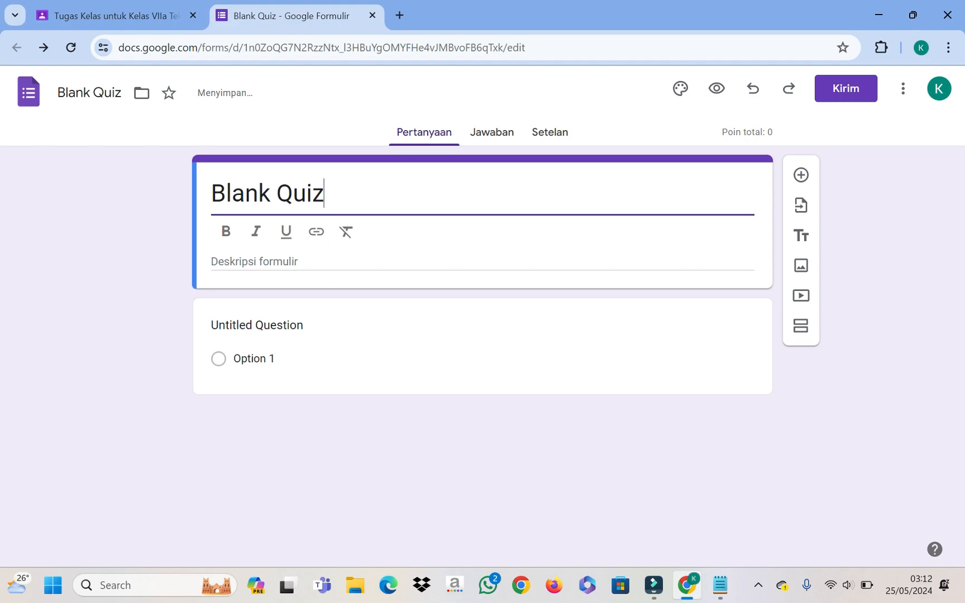
text(Tugas)
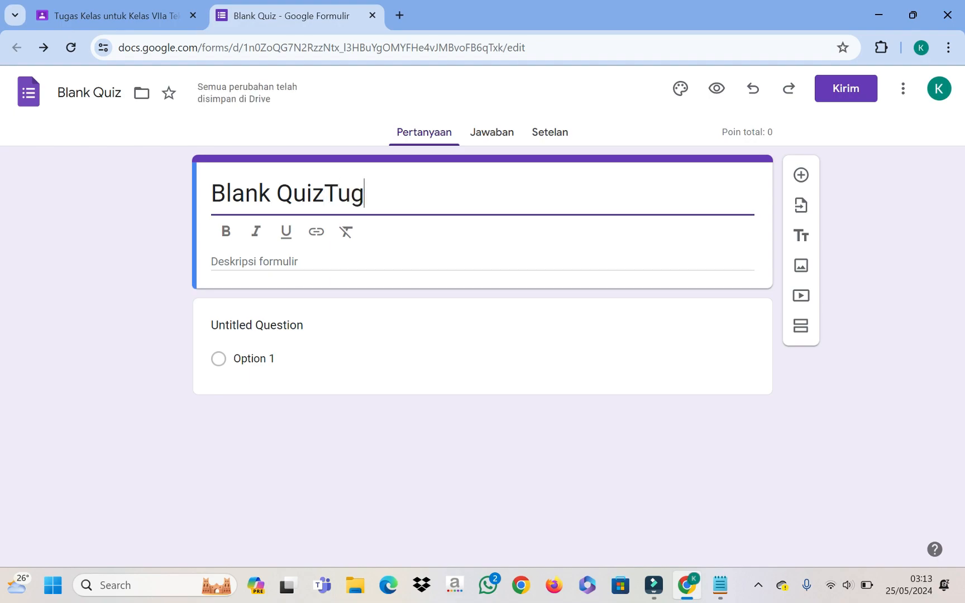
key(BackSpace)
key(BackSpace)
key(BackSpace)
key(BackSpace)
key(BackSpace)
key(BackSpace)
key(BackSpace)
key(BackSpace)
key(BackSpace)
key(BackSpace)
key(BackSpace)
key(BackSpace)
key(BackSpace)
key(BackSpace)
key(BackSpace)
key(ctrl+z)
text(T)
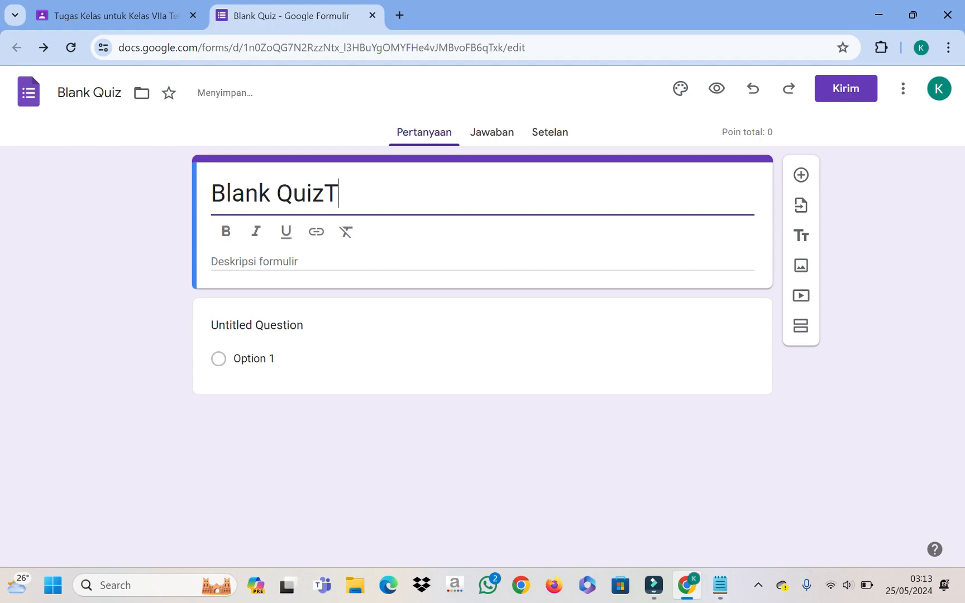
key(BackSpace)
key(BackSpace)
key(BackSpace)
key(BackSpace)
key(BackSpace)
key(BackSpace)
key(BackSpace)
key(BackSpace)
key(BackSpace)
key(BackSpace)
key(BackSpace)
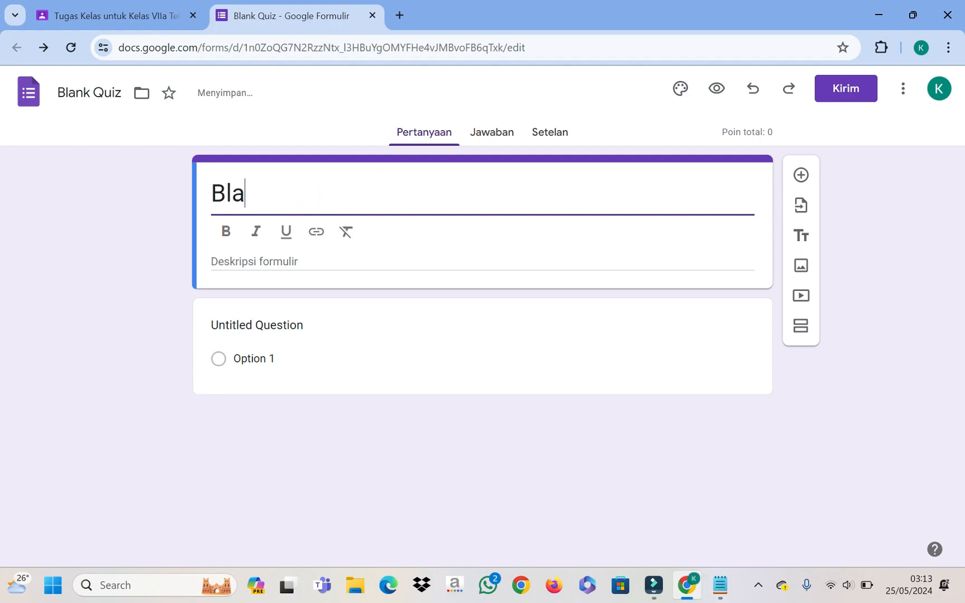
key(ctrl+z)
text(T)
key(BackSpace)
key(BackSpace)
key(BackSpace)
key(BackSpace)
key(BackSpace)
key(BackSpace)
key(BackSpace)
key(BackSpace)
key(BackSpace)
key(BackSpace)
key(BackSpace)
key(ctrl+z)
text(tu)
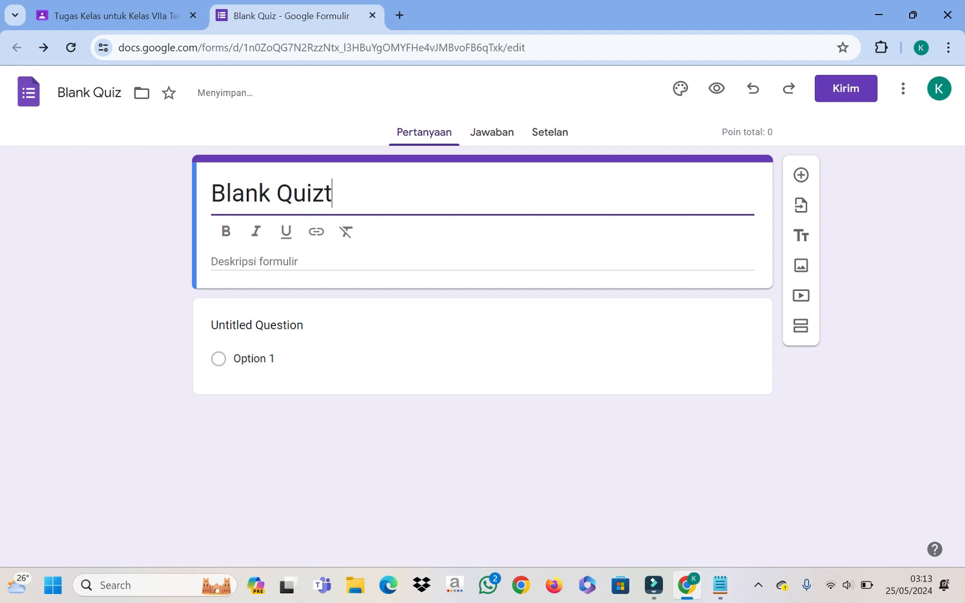
key(BackSpace)
key(BackSpace)
key(BackSpace)
text(Tgas)
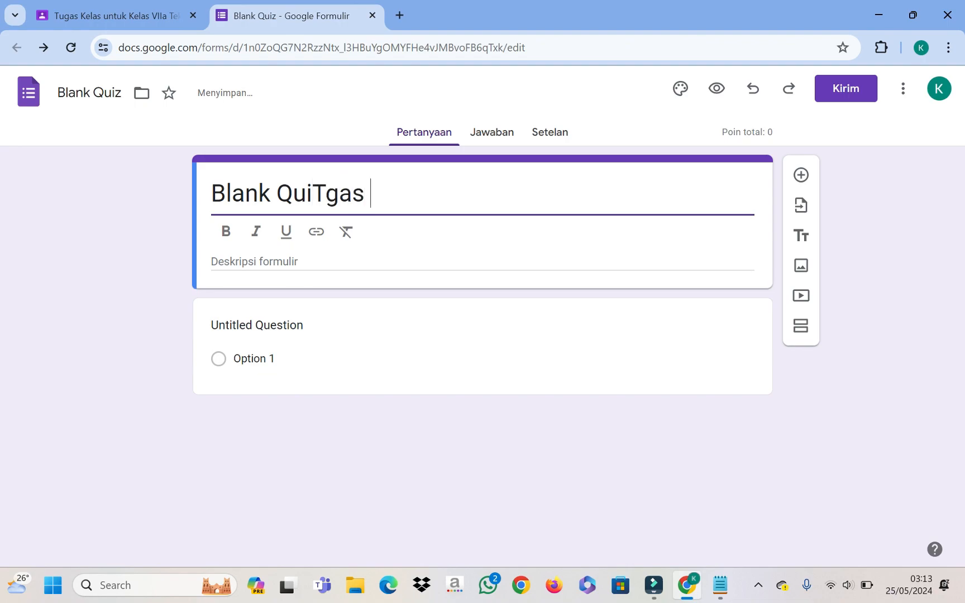
key(BackSpace)
key(BackSpace)
key(BackSpace)
text(ugas Pengenalan Komponen Komputer)
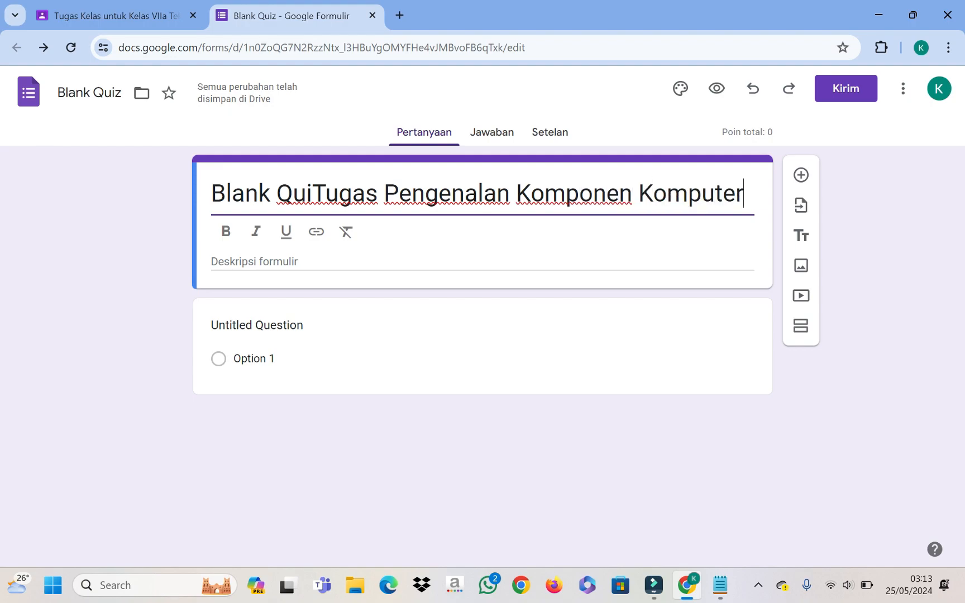
key(BackSpace)
key(BackSpace)
key(BackSpace)
key(BackSpace)
key(BackSpace)
key(BackSpace)
key(BackSpace)
key(BackSpace)
key(BackSpace)
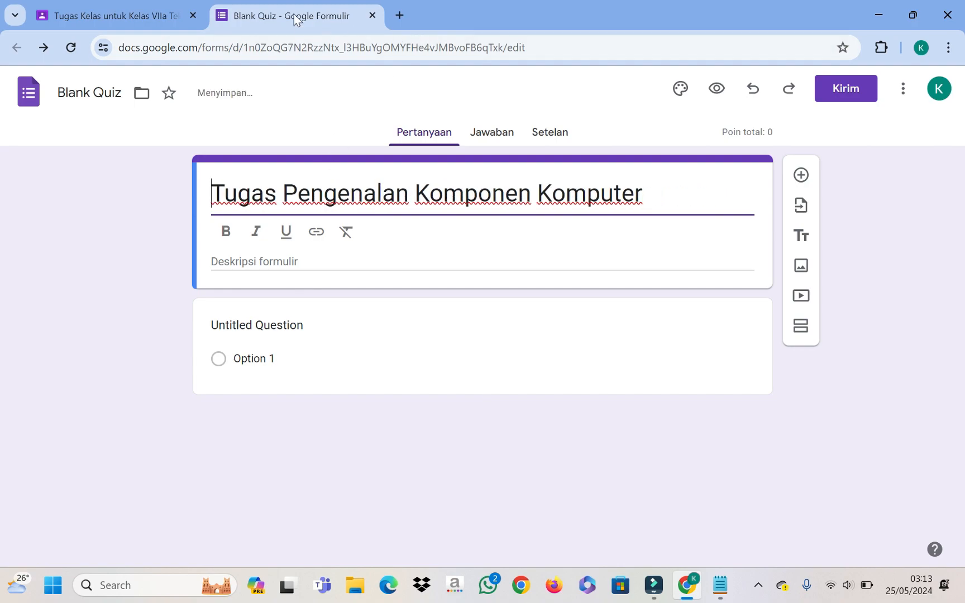
Step: Copy that title and paste it in as the quiz's document name
click(101, 90)
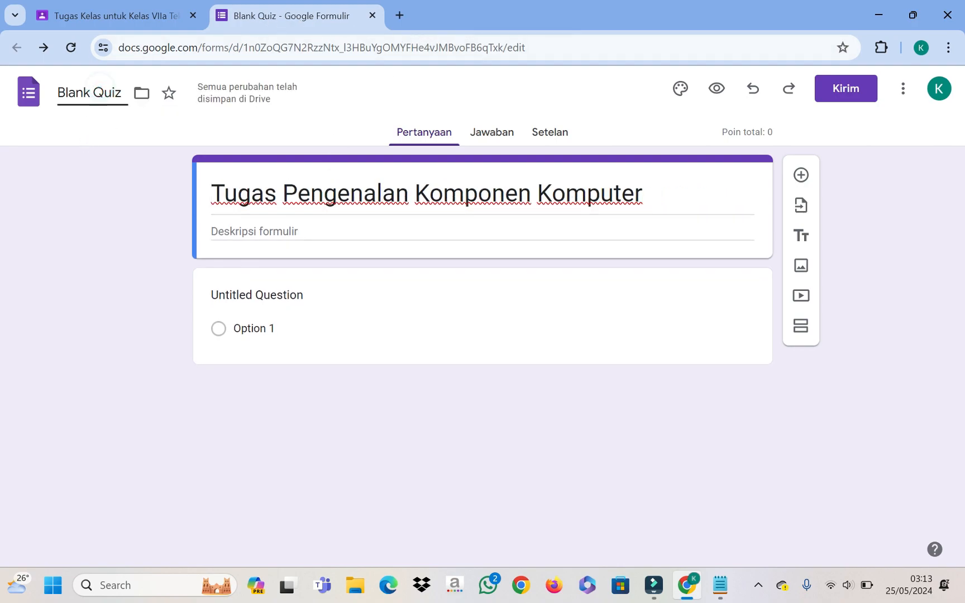
drag(212, 193, 642, 193)
key(ctrl+c)
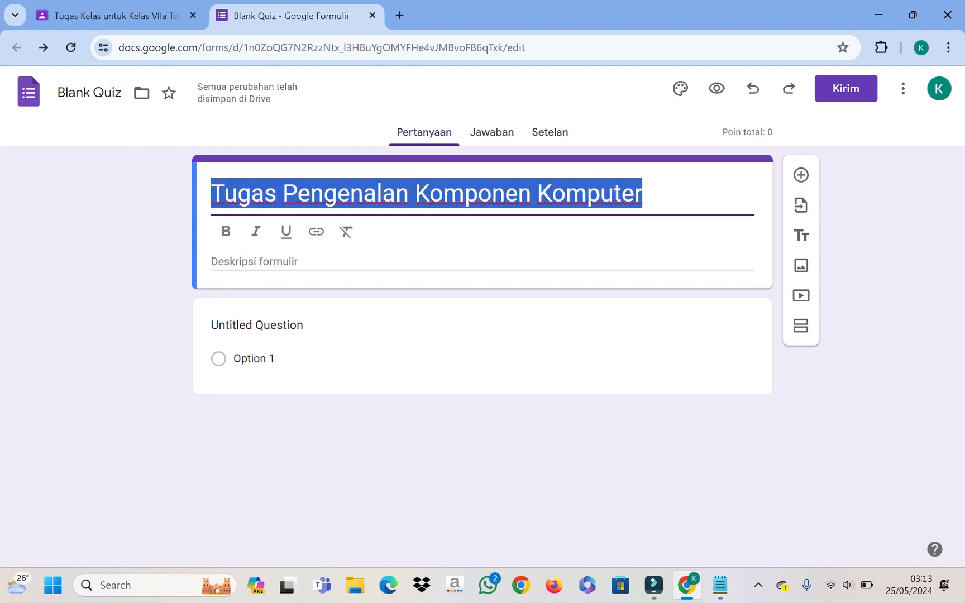
click(61, 91)
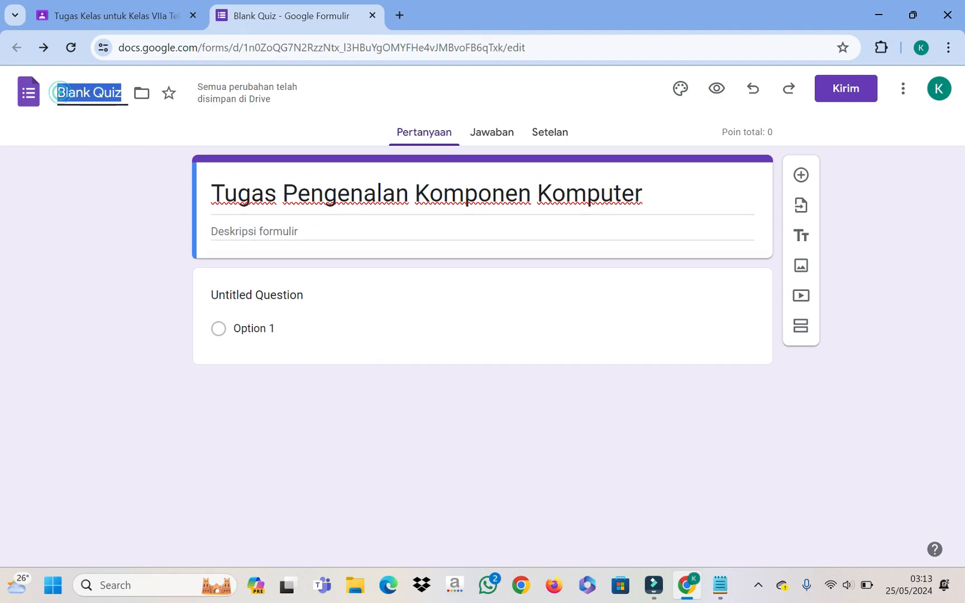
key(ctrl+v)
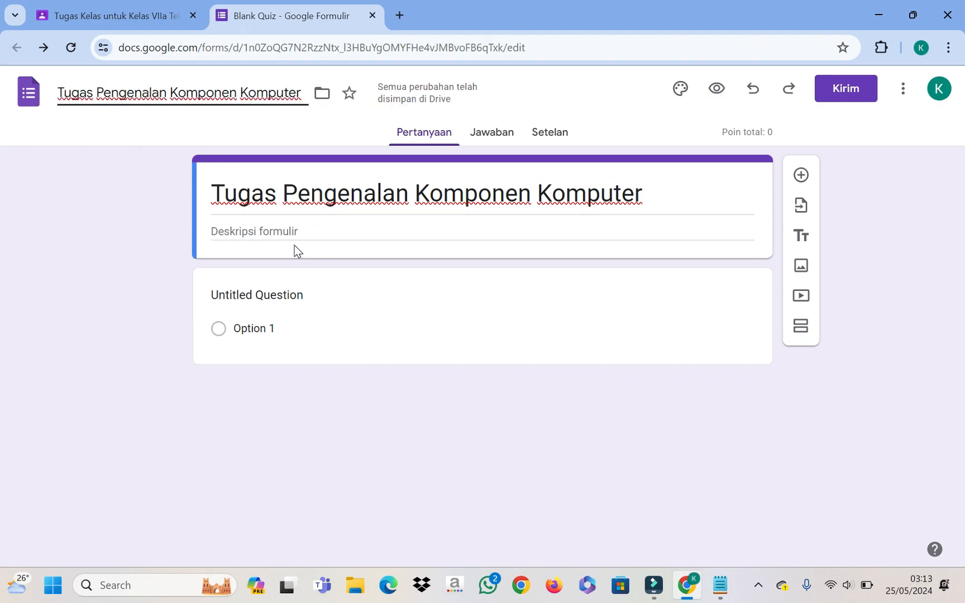
Step: Type 'Pilihlah jawaban yang paling tepat' into the form description field
click(367, 229)
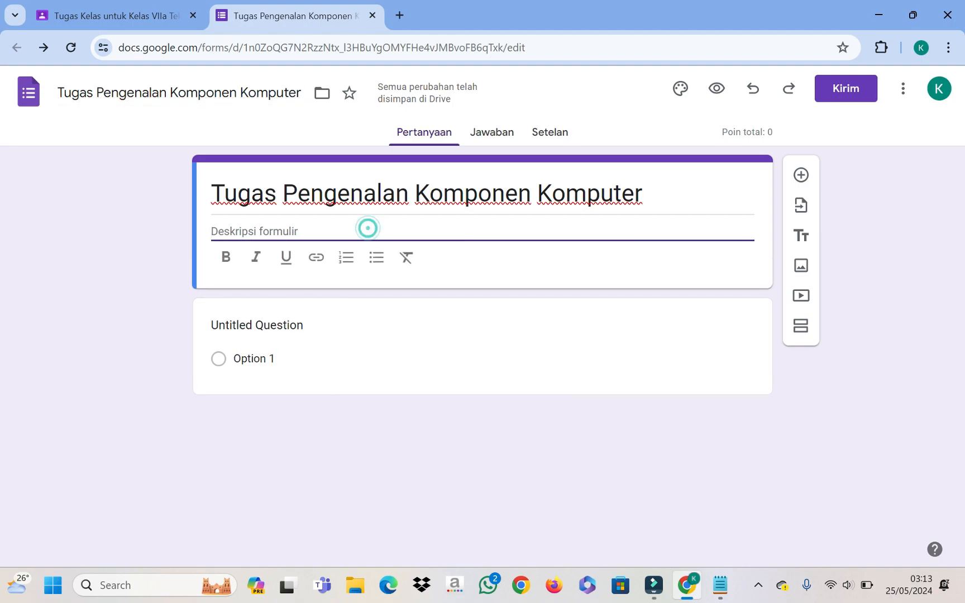
text(I)
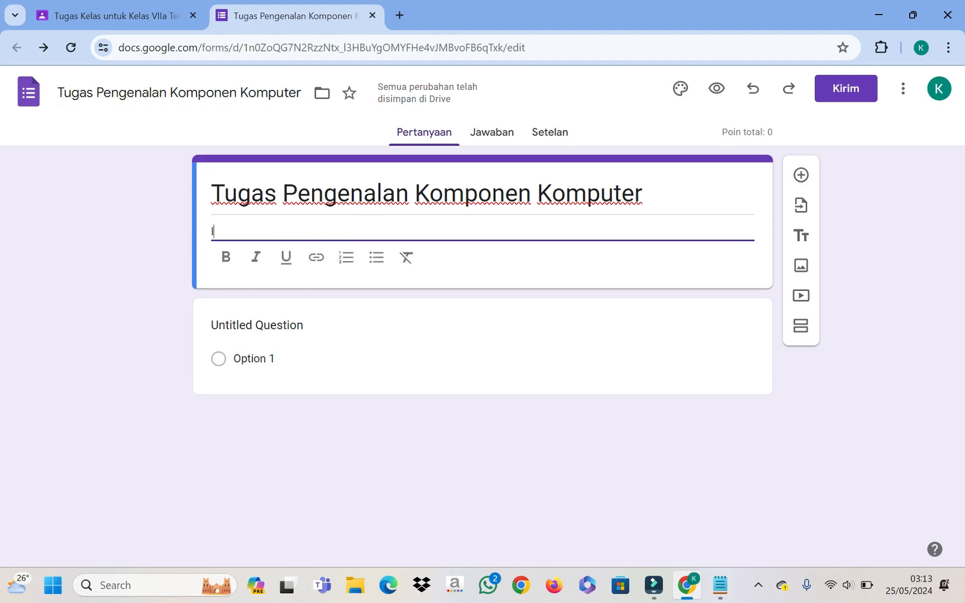
key(BackSpace)
text(Pilih)
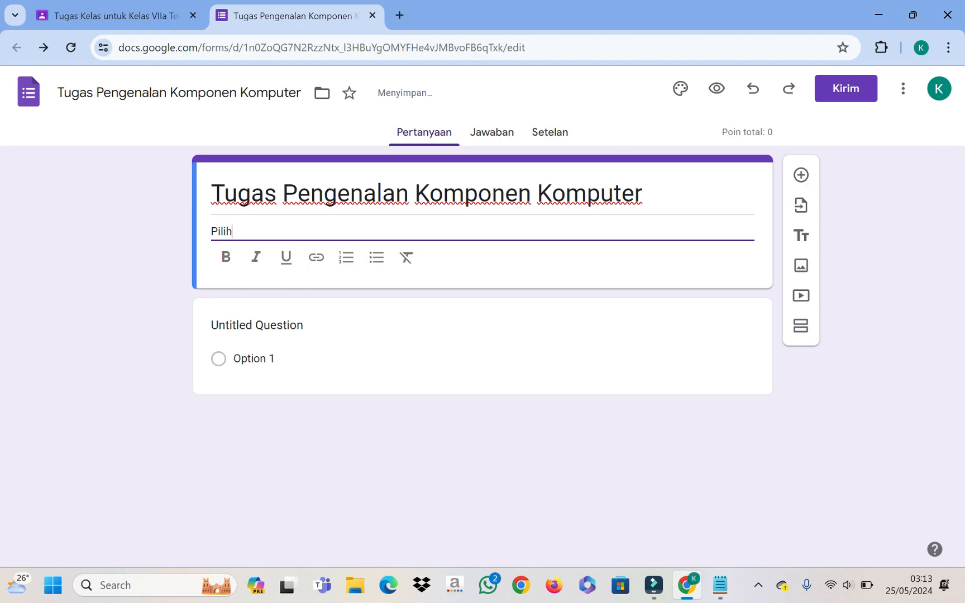
text(lah K)
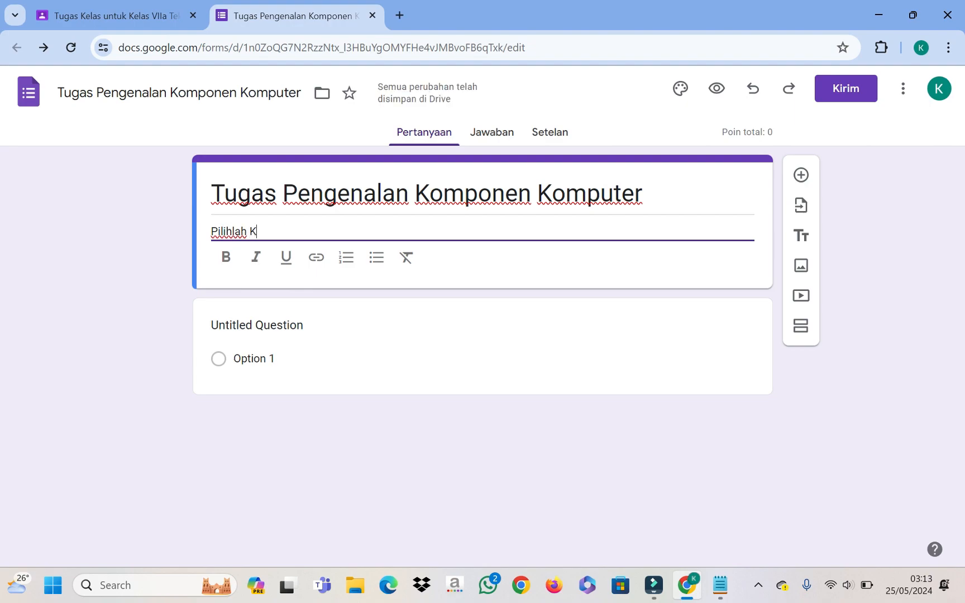
key(BackSpace)
key(BackSpace)
key(BackSpace)
key(BackSpace)
key(BackSpace)
key(BackSpace)
key(BackSpace)
key(BackSpace)
key(BackSpace)
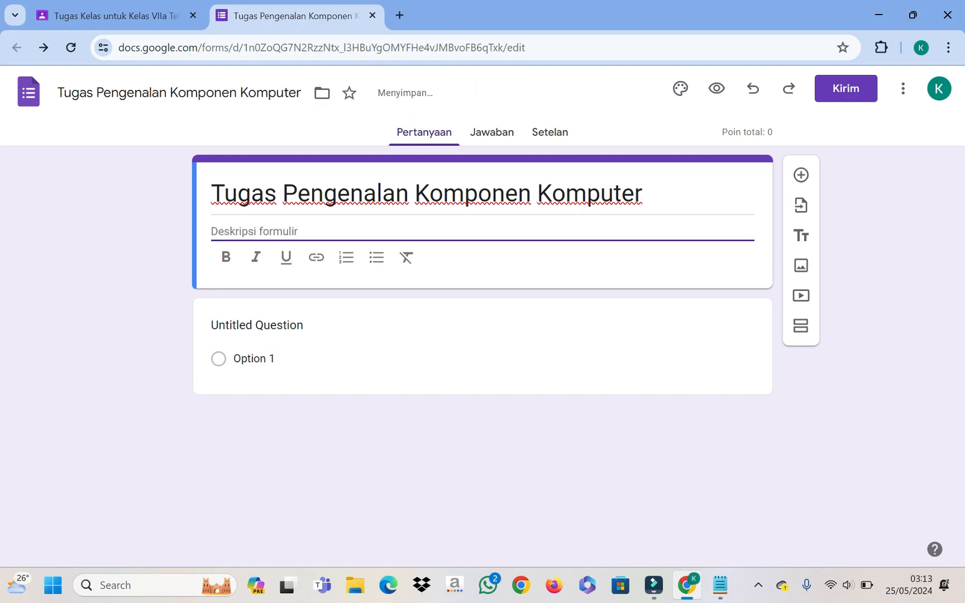
text(Pilihlah jawab)
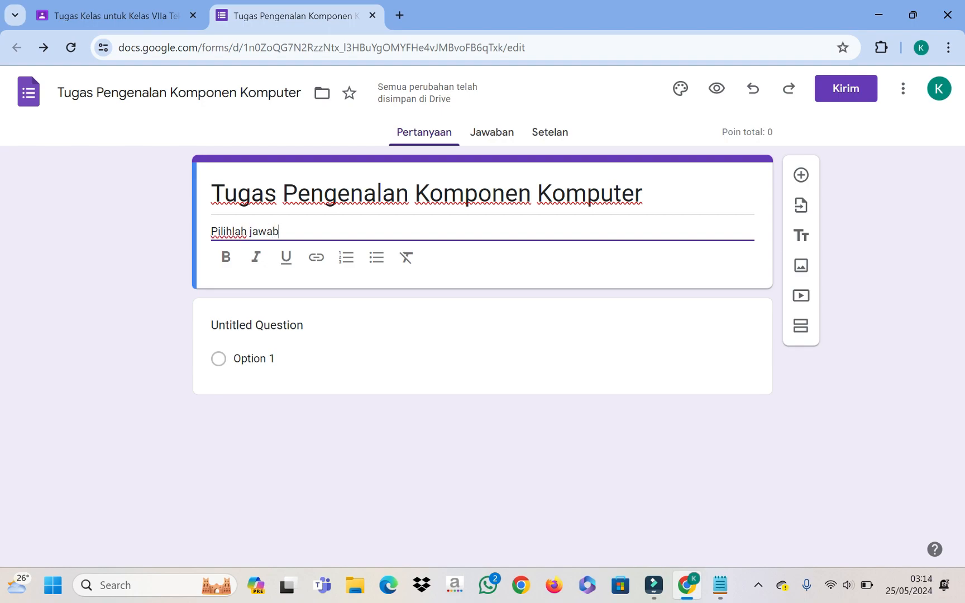
text(an yang paling te)
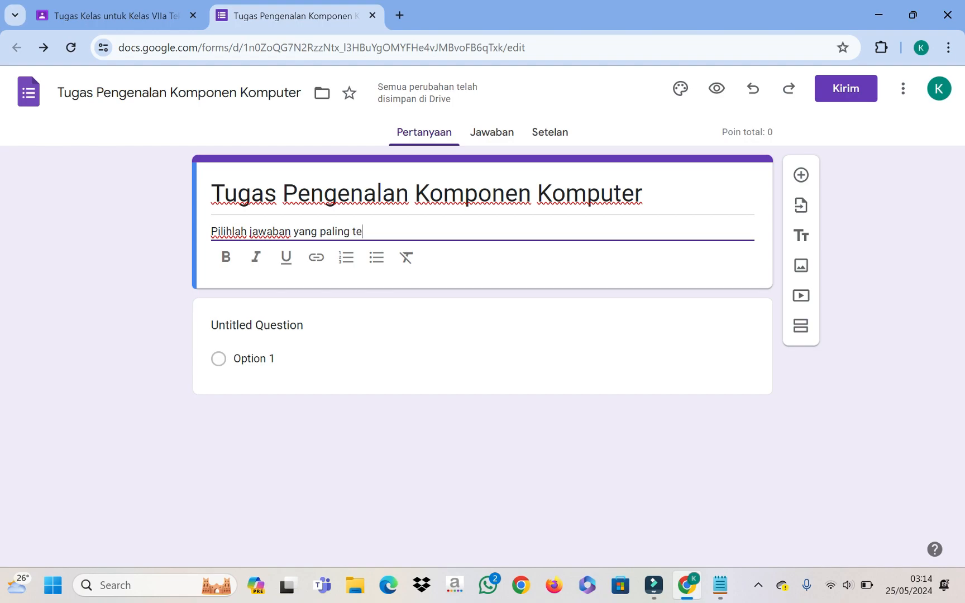
text(pat)
Step: Erase the first question's 'Untitled Question' text and keep its type as Pilihan ganda
click(368, 371)
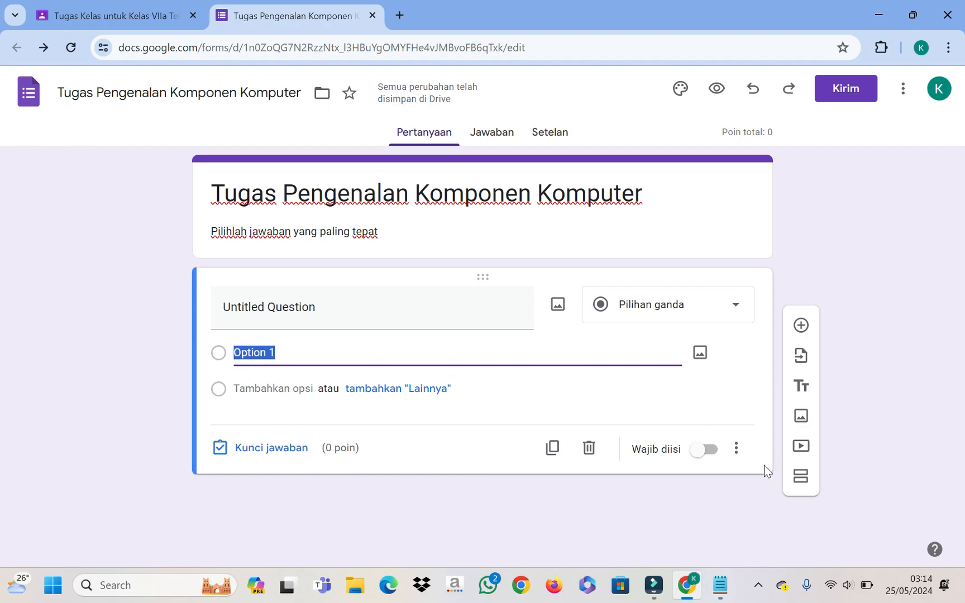
click(465, 314)
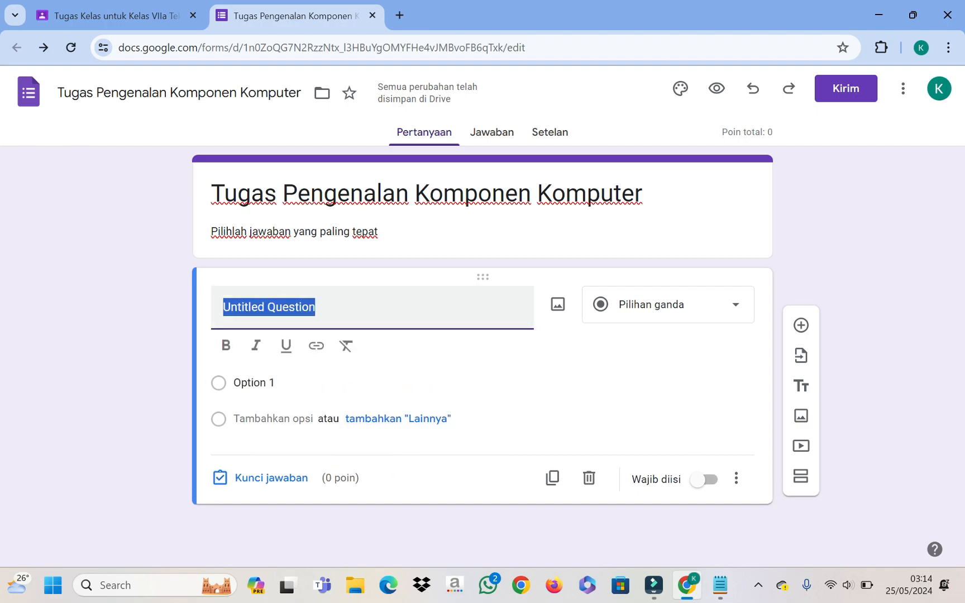
key(End)
key(BackSpace)
key(BackSpace)
key(BackSpace)
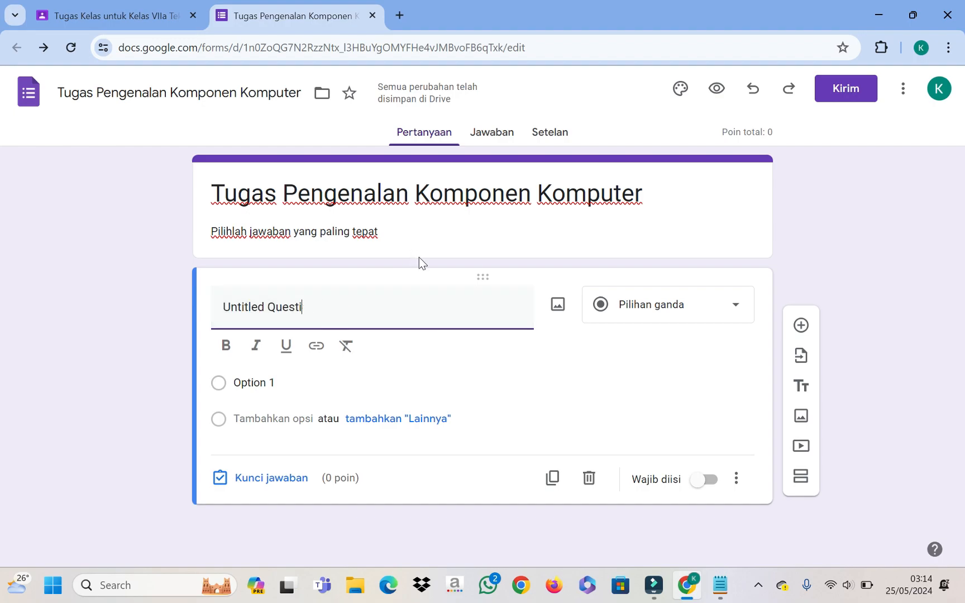
key(BackSpace)
key(BackSpace)
key(BackSpace)
key(BackSpace)
key(BackSpace)
key(BackSpace)
key(BackSpace)
key(BackSpace)
key(BackSpace)
key(BackSpace)
key(BackSpace)
key(BackSpace)
key(BackSpace)
key(BackSpace)
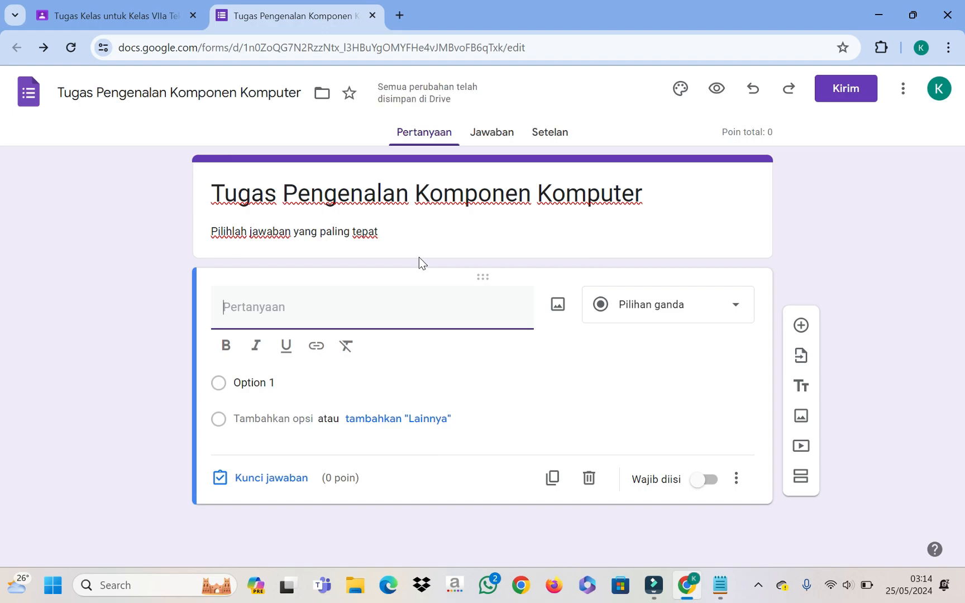
click(728, 312)
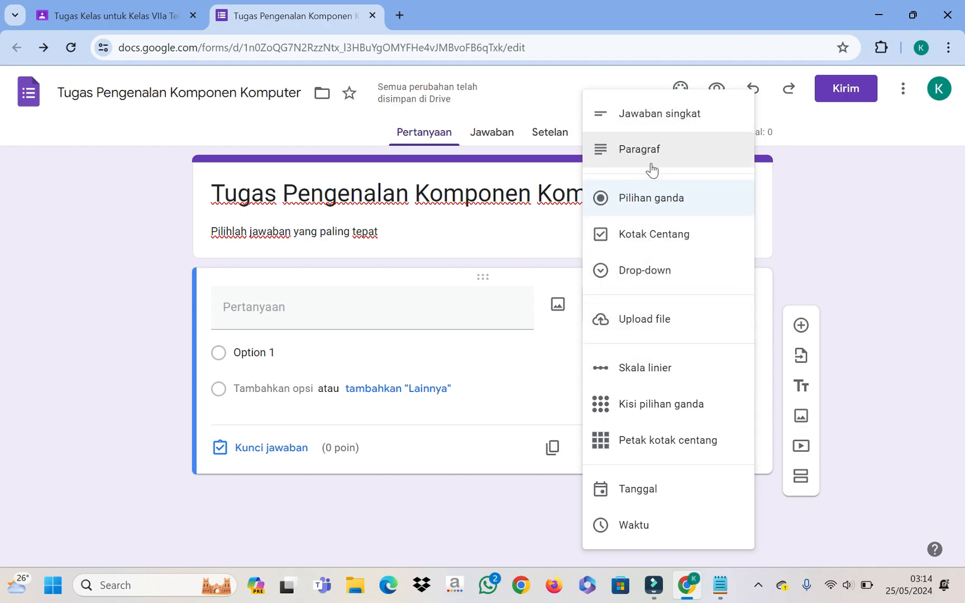
click(654, 205)
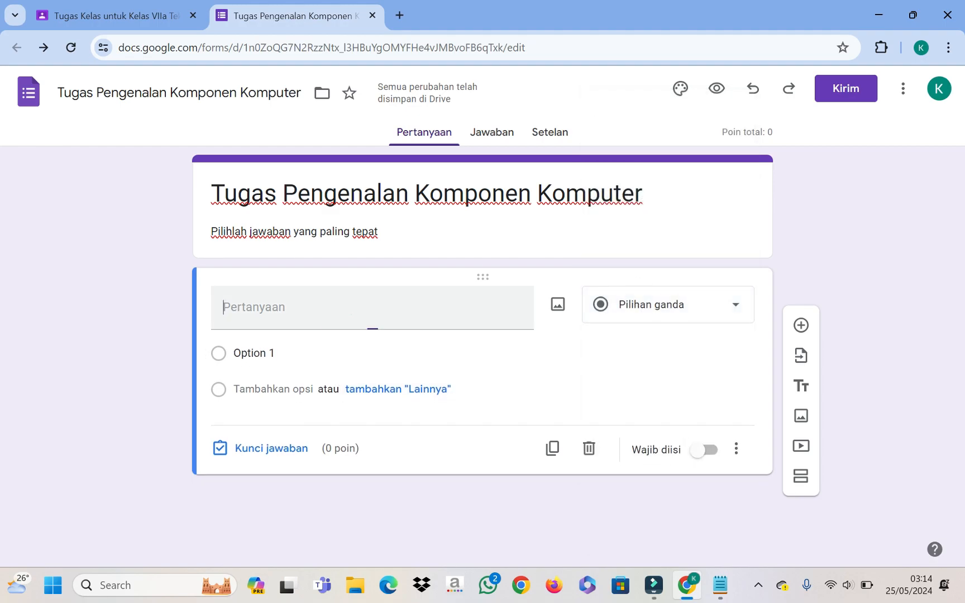
click(351, 313)
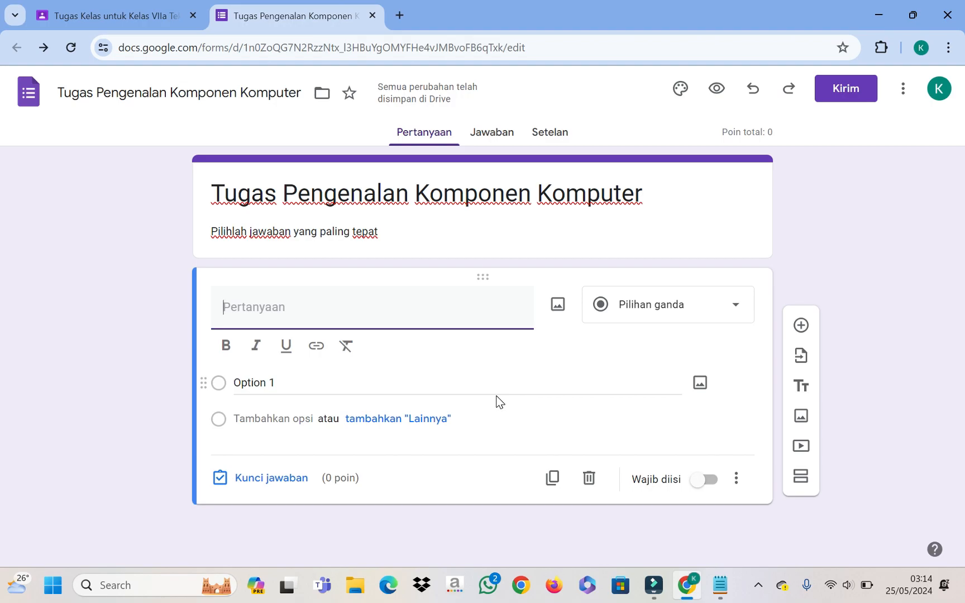
Step: Write the question text 'Perangkat Keras disebut......'
text(Perang)
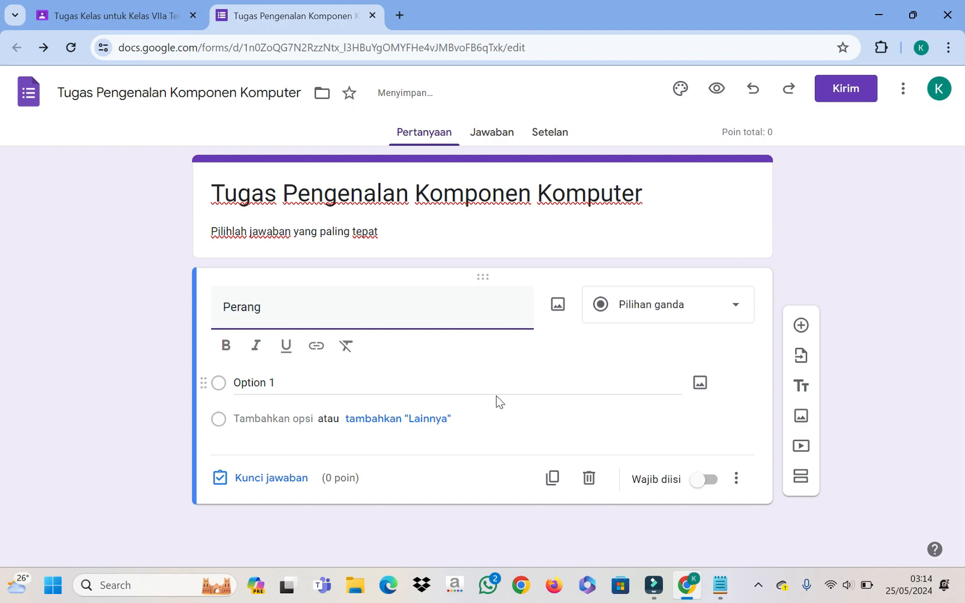
text(kat Kera)
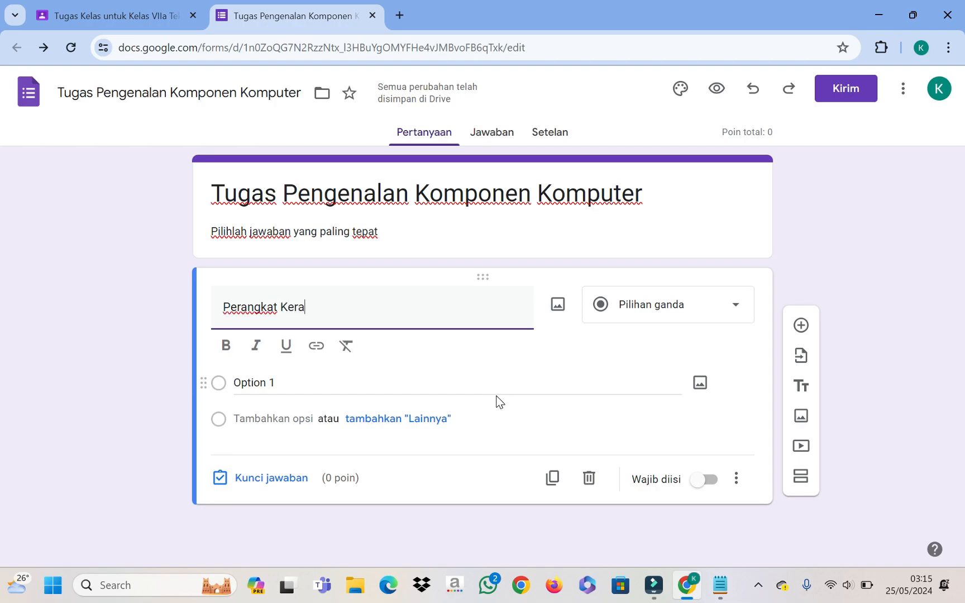
text(s sering)
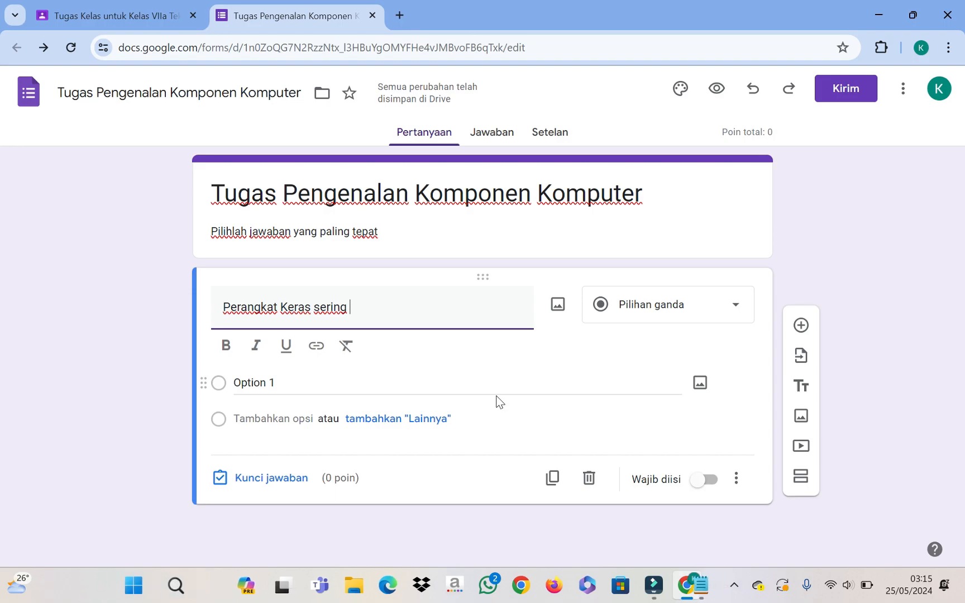
key(BackSpace)
key(BackSpace)
key(BackSpace)
key(BackSpace)
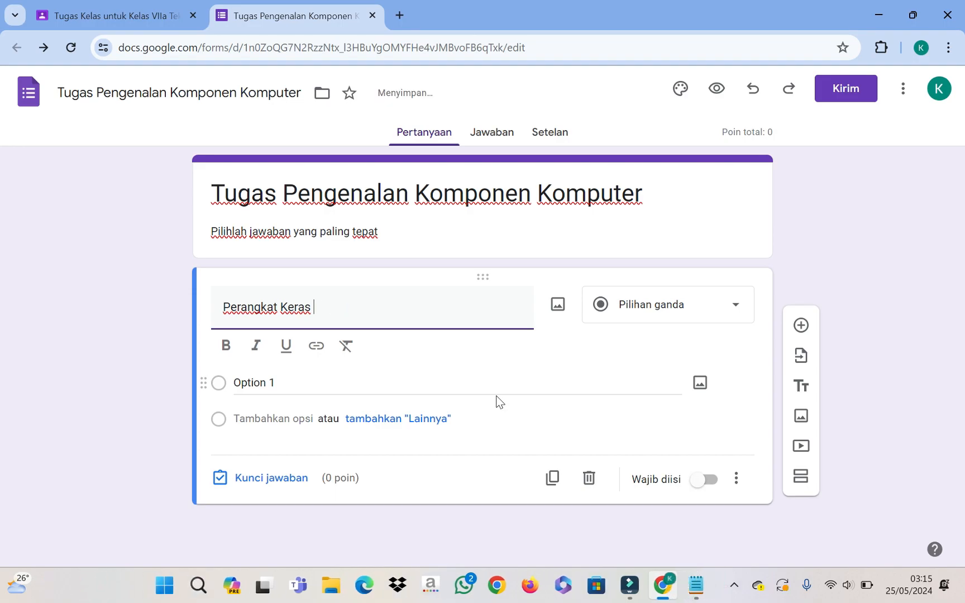
text(disebut......)
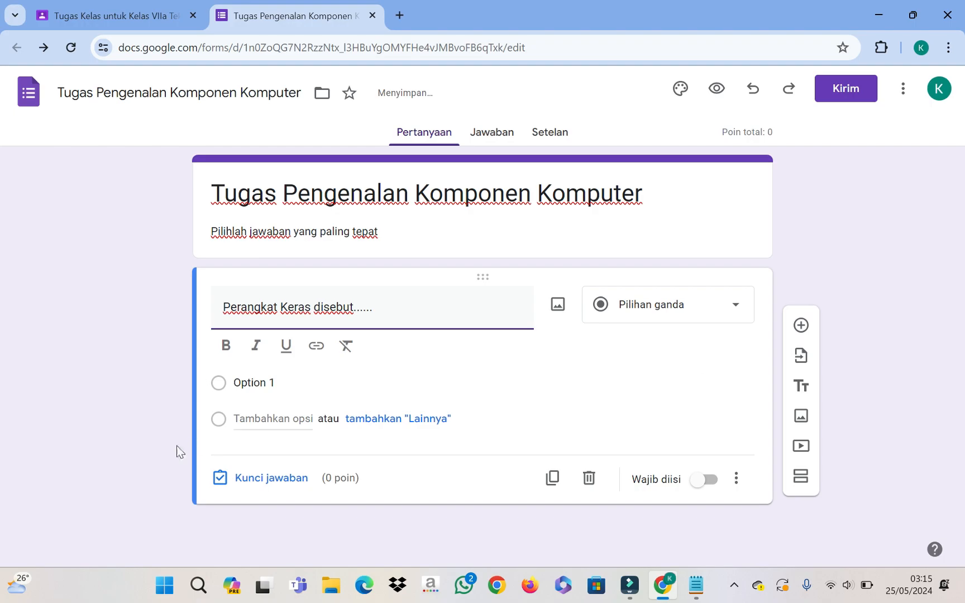
Step: Add the answer choices Software, Hardware, Brainware and Skincare
click(259, 381)
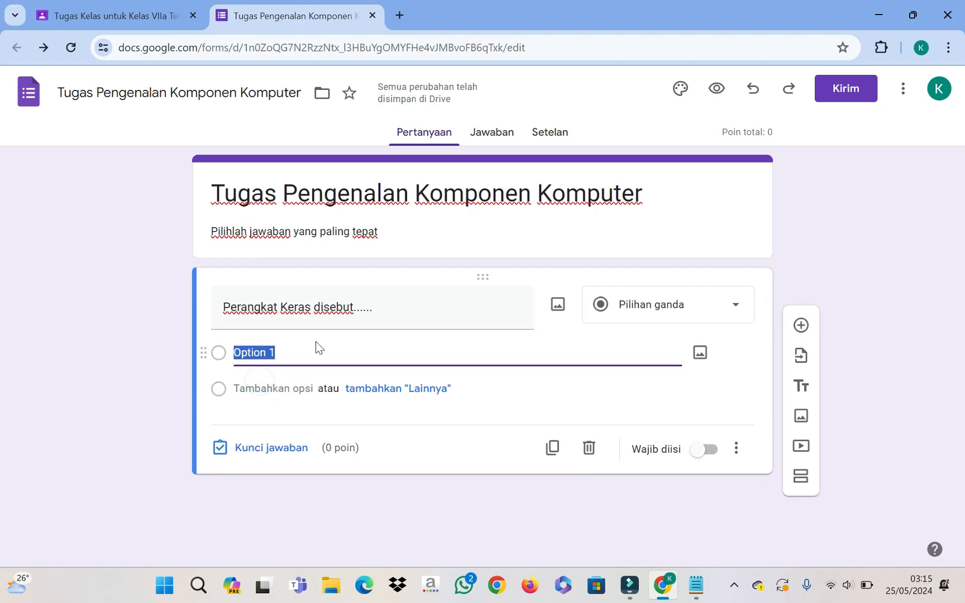
text(So)
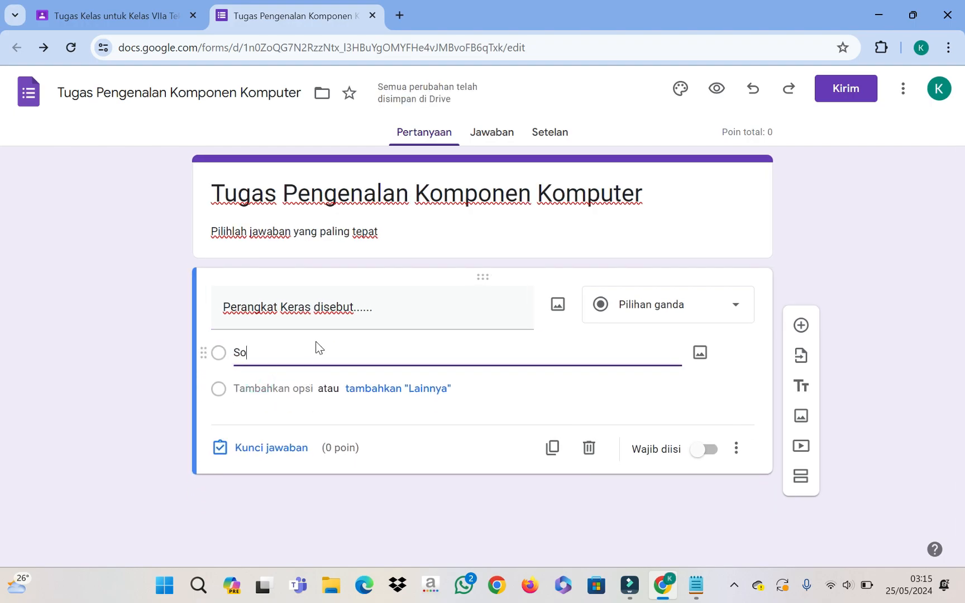
text(ftware)
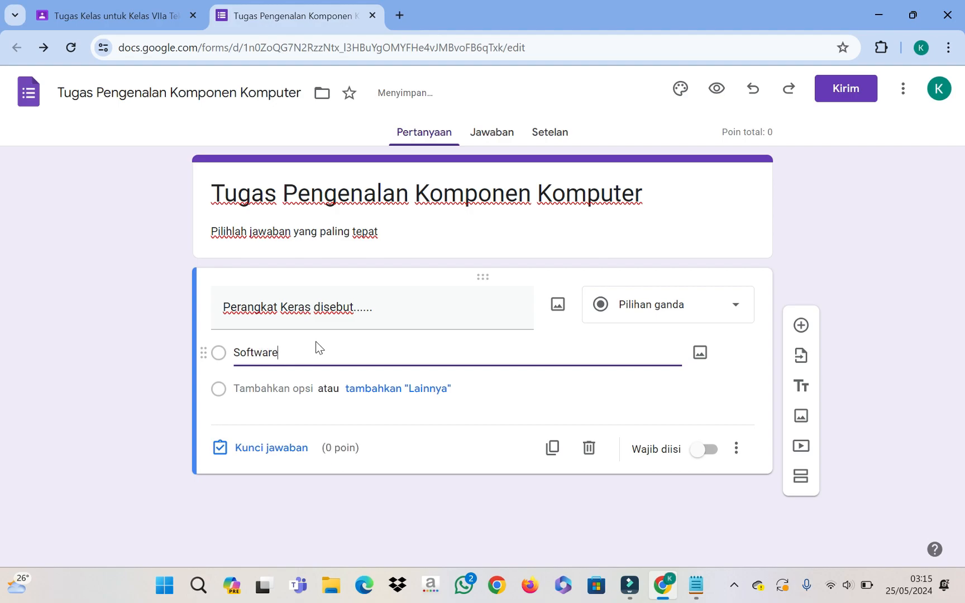
key(Return)
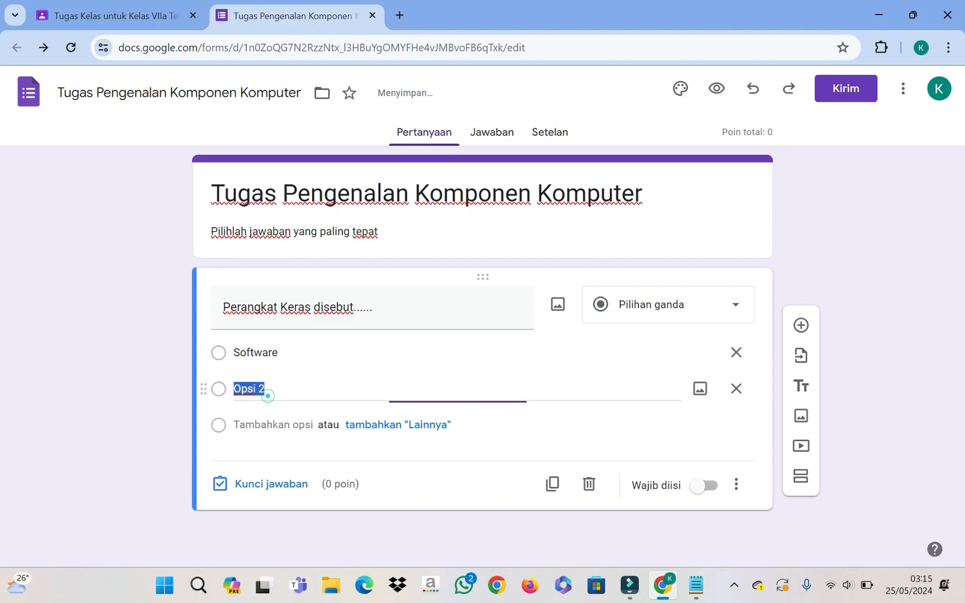
text(Hard)
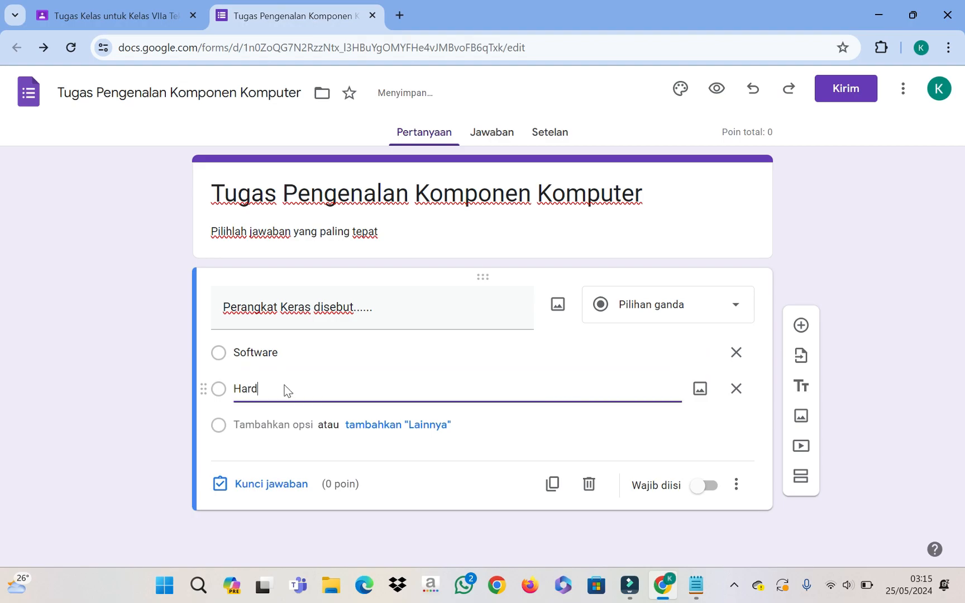
text(ware)
click(273, 424)
text(B)
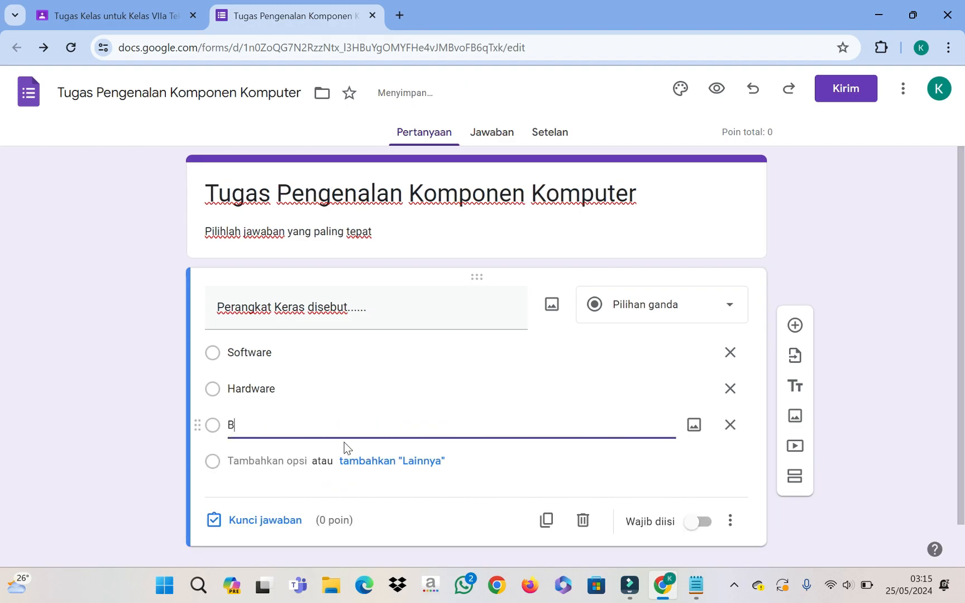
text(rainware)
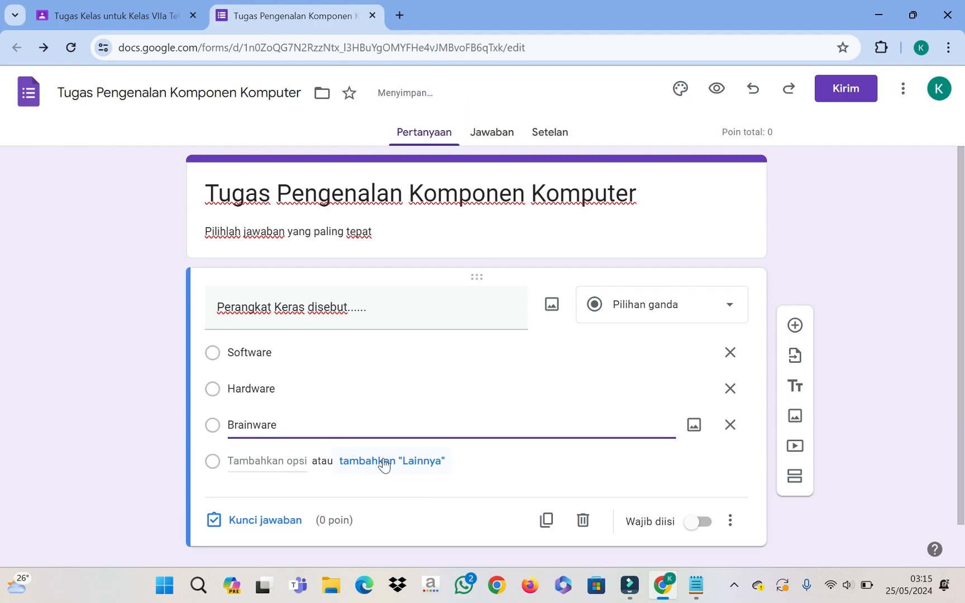
click(267, 461)
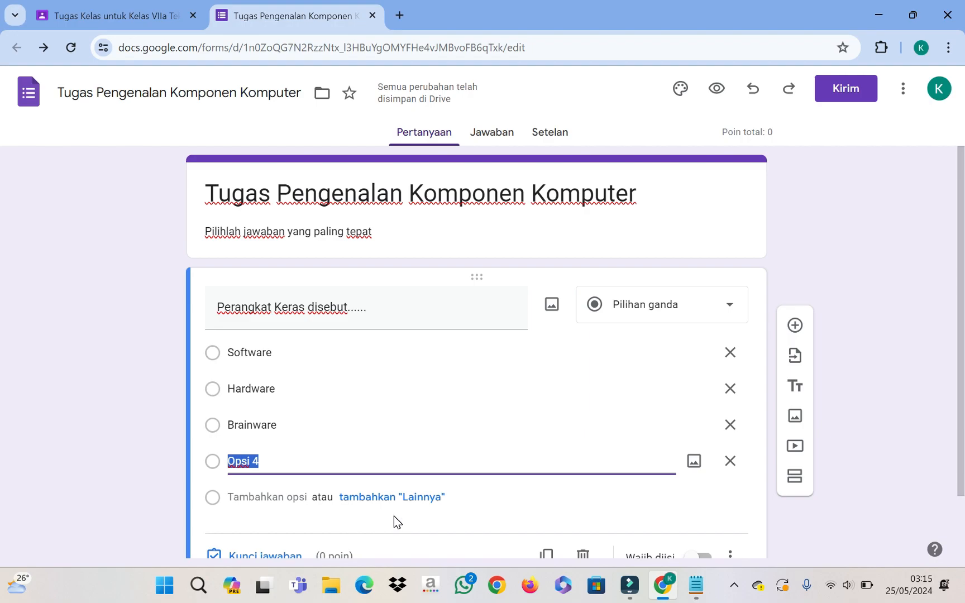
text(Skincare)
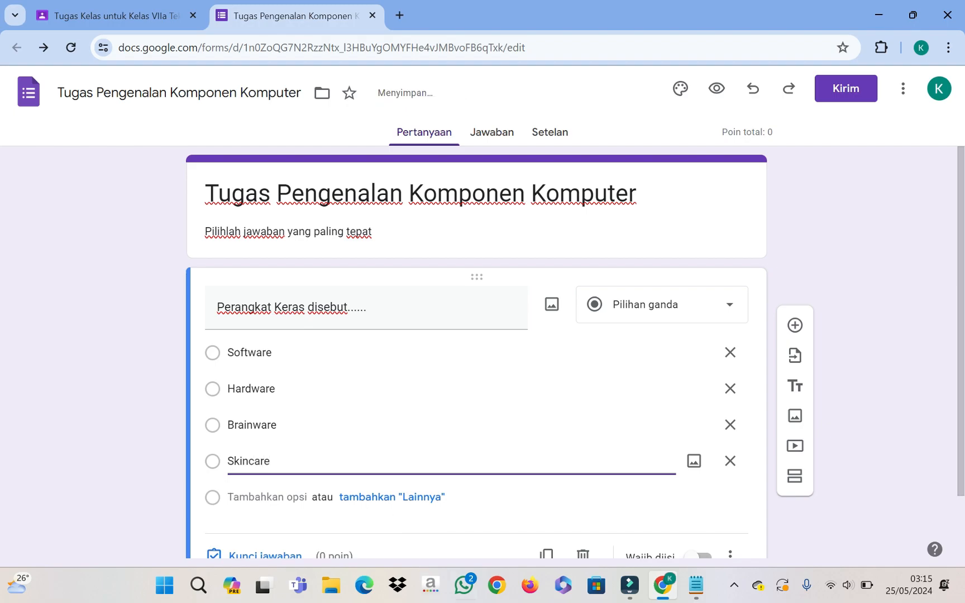
scroll(733, 500, down, 2)
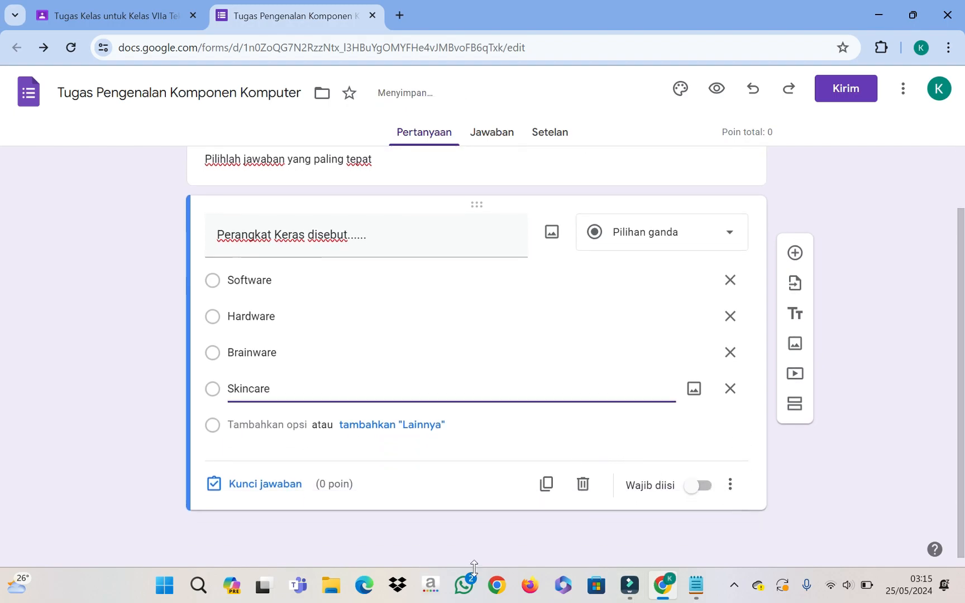
Step: Mark Hardware as the correct answer worth 5 points and make the question required
click(265, 487)
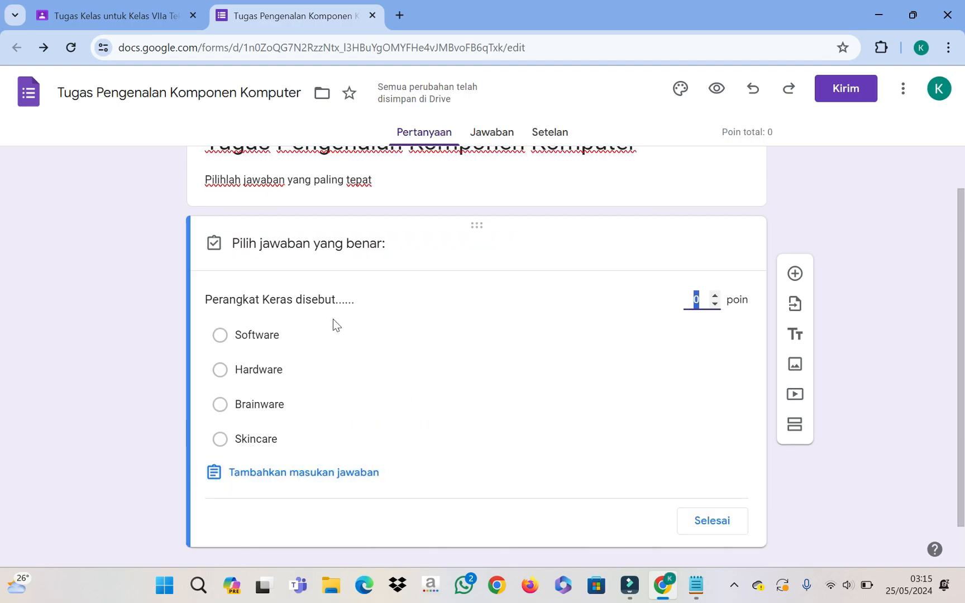
click(218, 371)
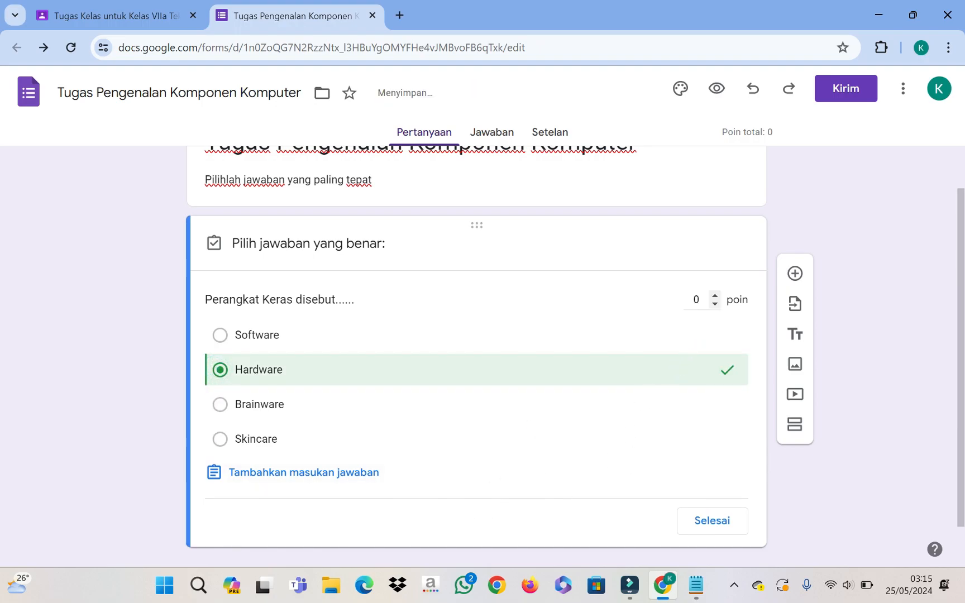
click(696, 300)
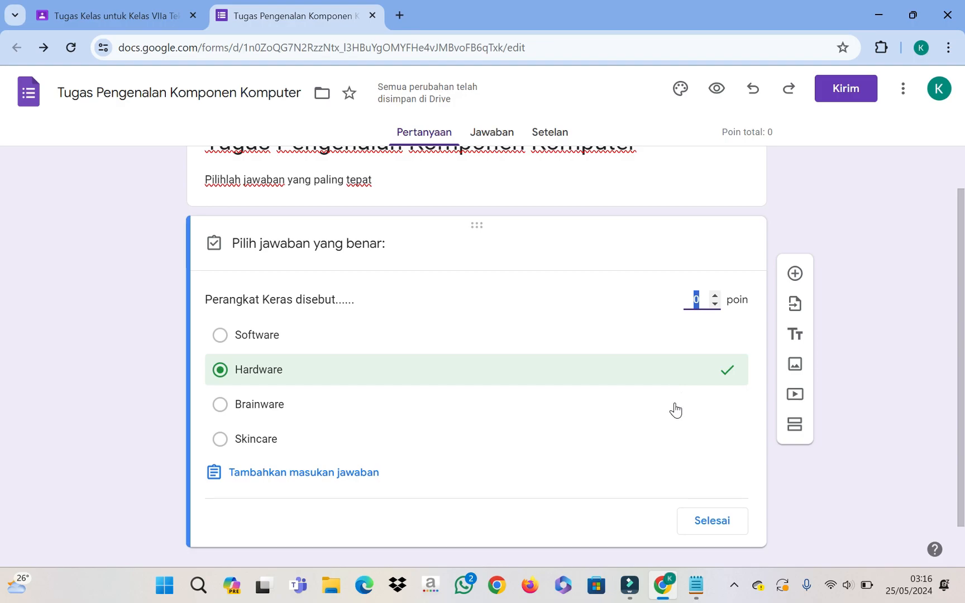
text(5)
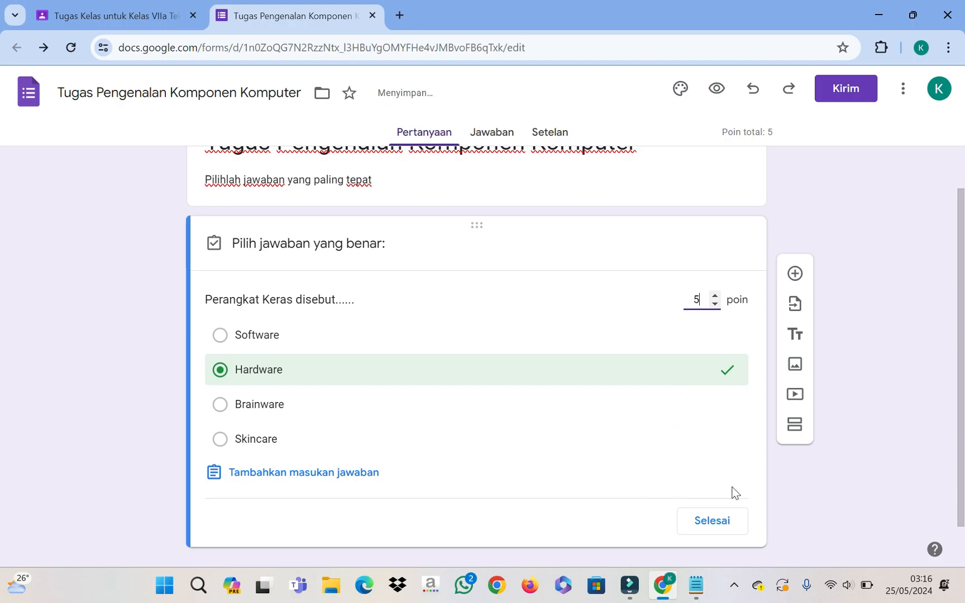
click(720, 519)
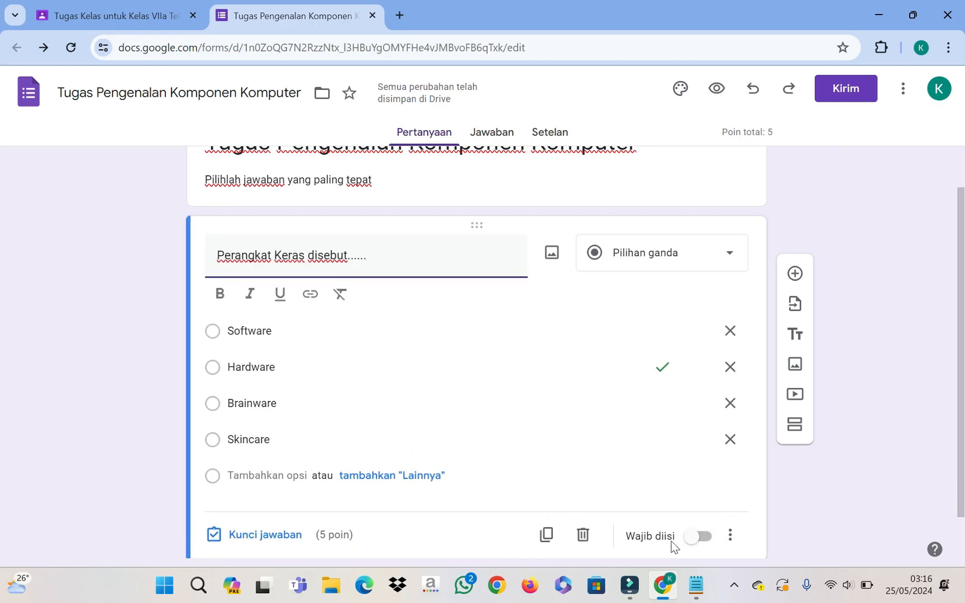
click(696, 509)
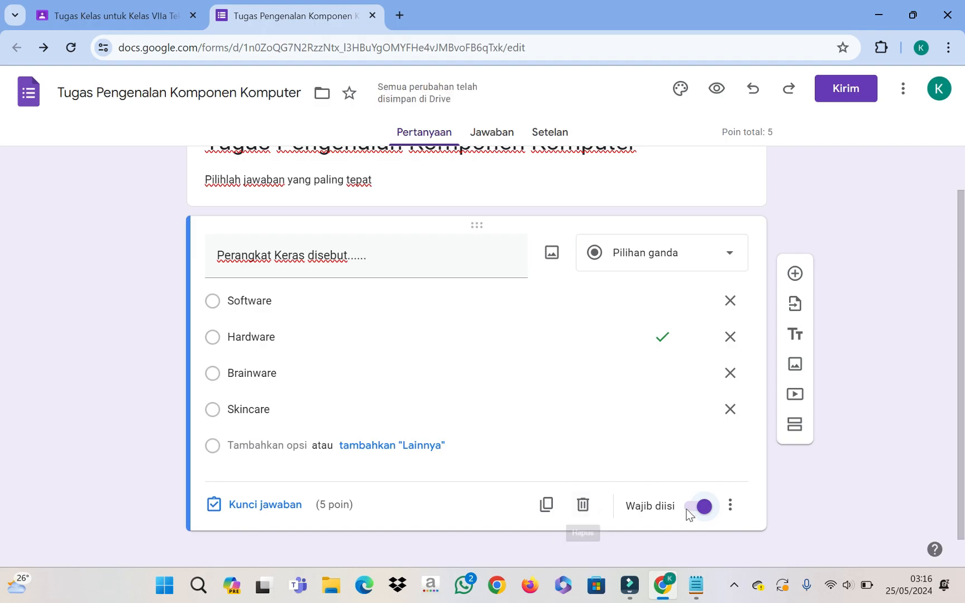
scroll(687, 461, up, 1)
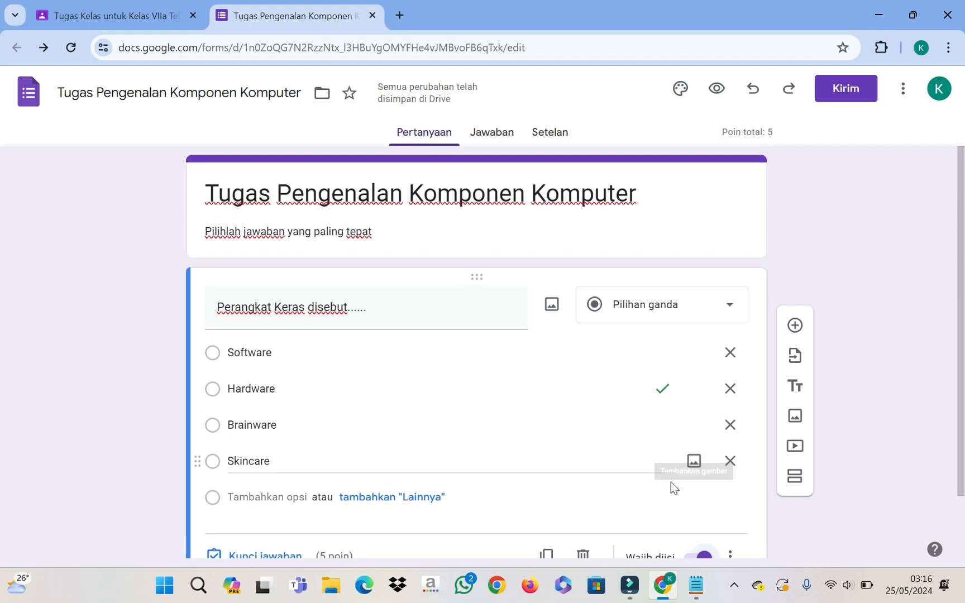
scroll(693, 374, down, 1)
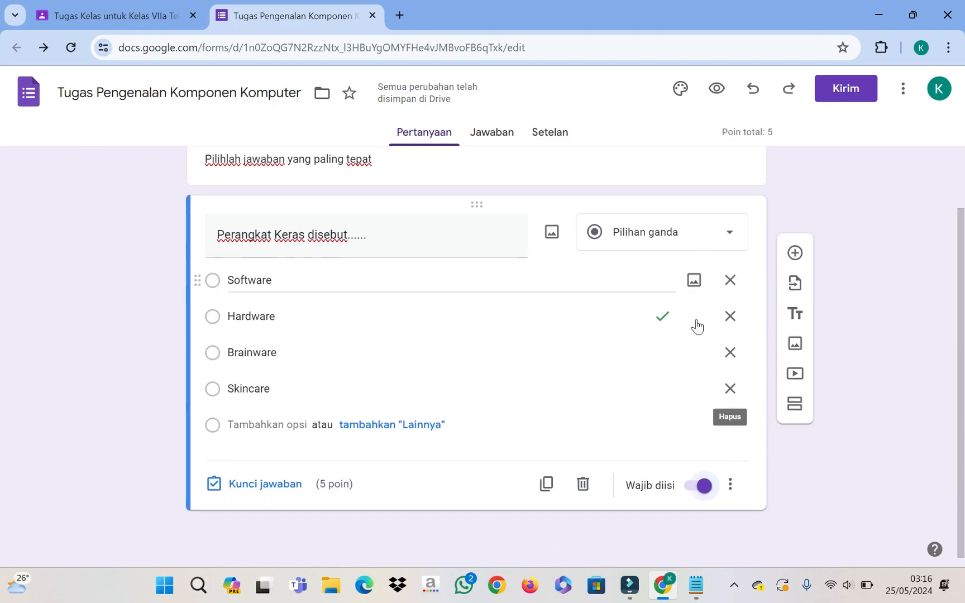
Step: Add a new question and open the image-insert window for it
click(794, 253)
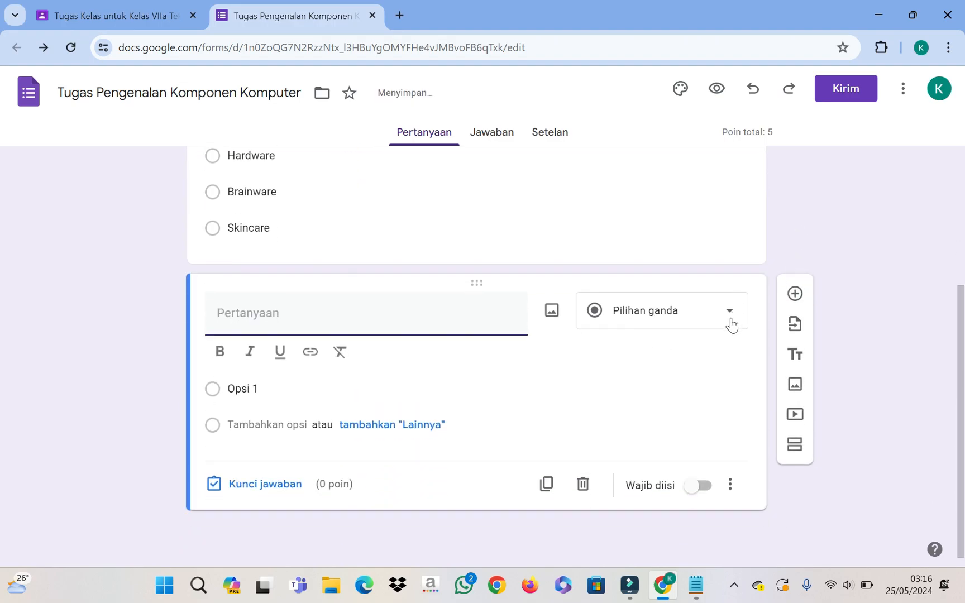
click(325, 307)
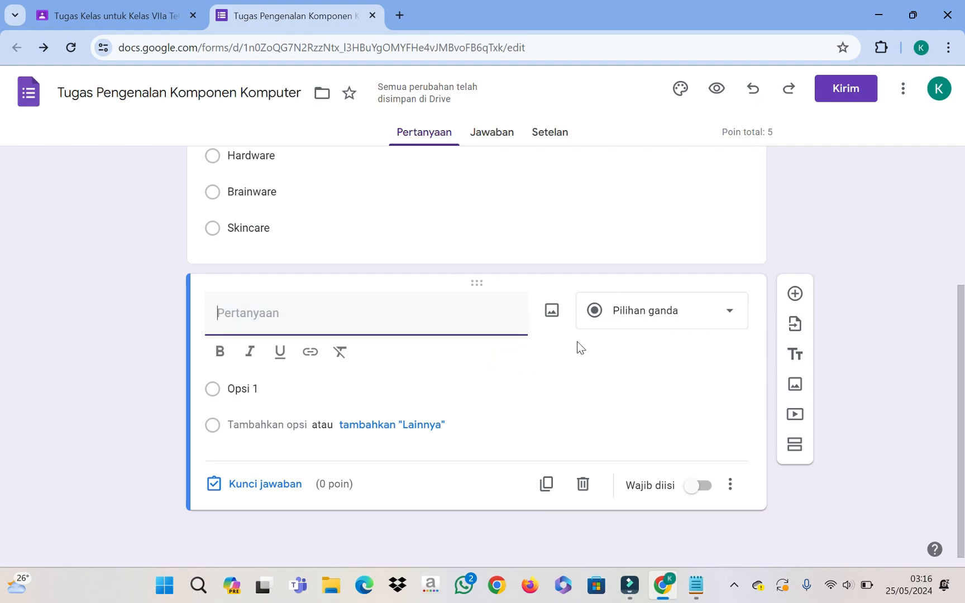
click(552, 312)
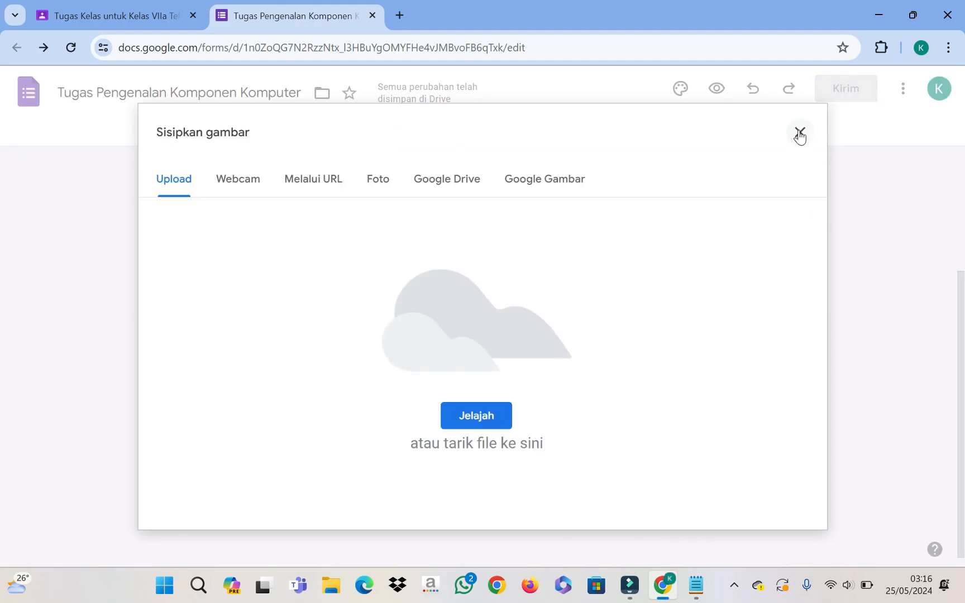
click(800, 132)
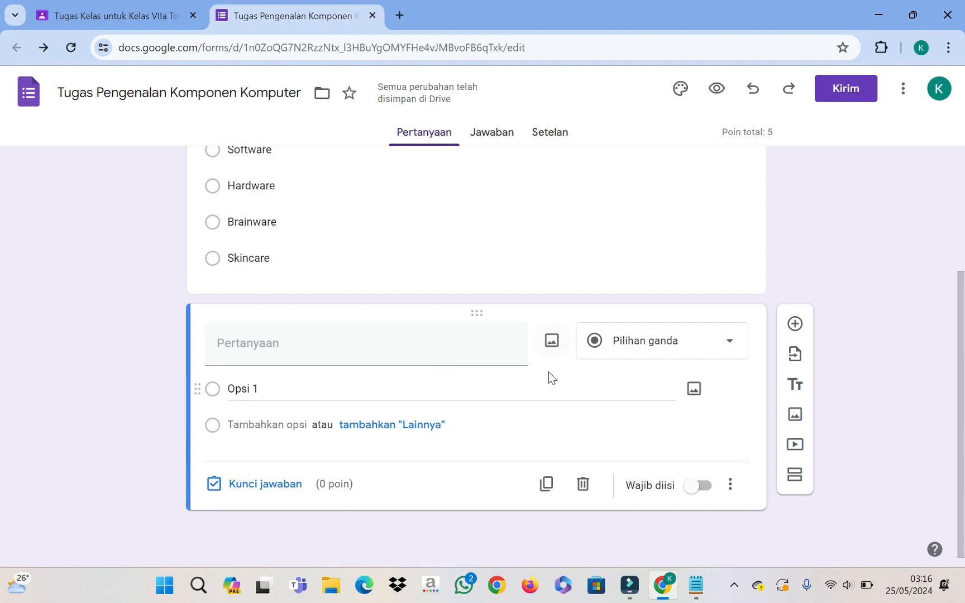
click(553, 337)
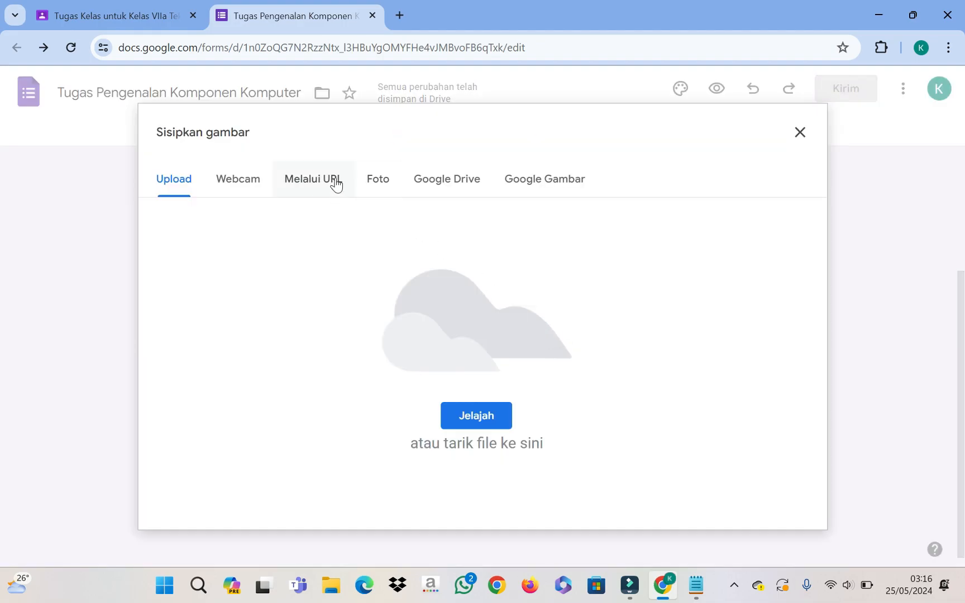
click(372, 190)
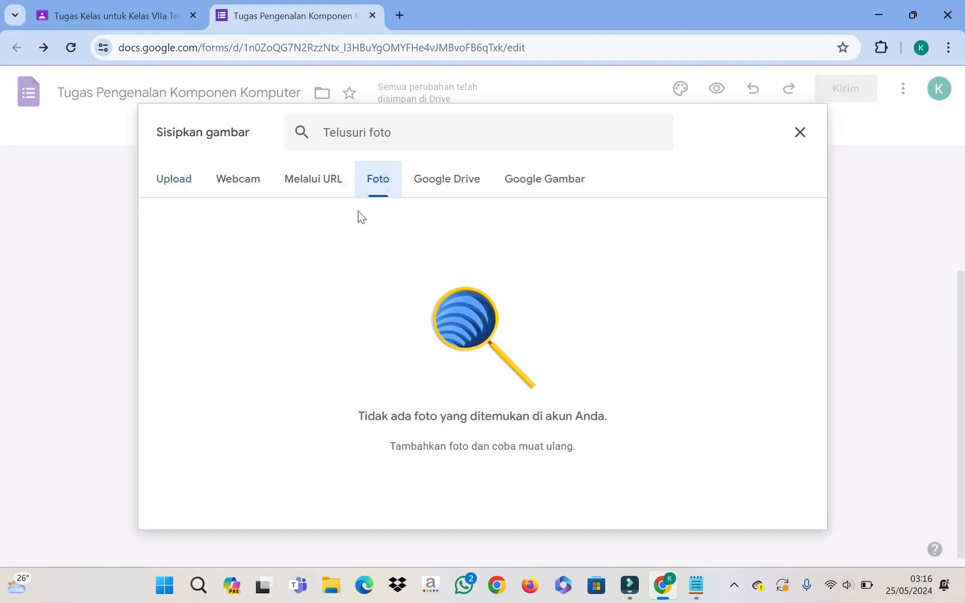
click(169, 181)
Step: Upload the 'th' motherboard picture from the Downloads folder into the question
click(500, 419)
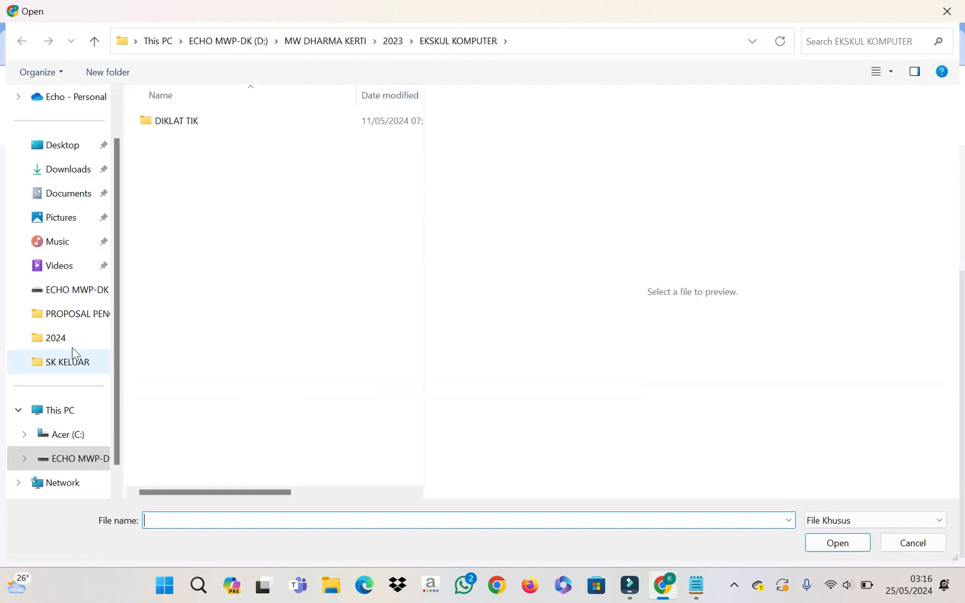
click(70, 170)
click(168, 139)
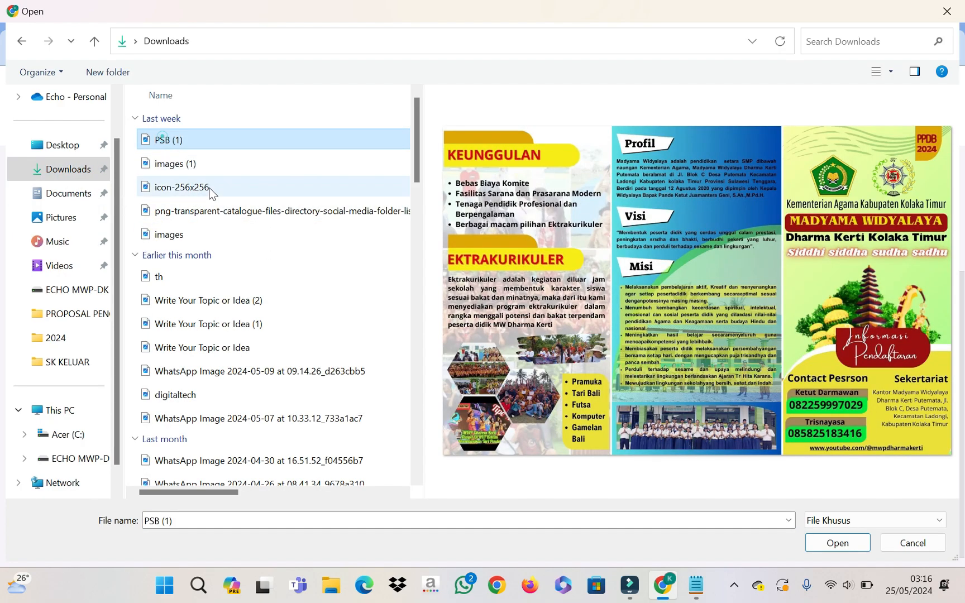
click(190, 163)
key(Down)
key(Down)
key(Down)
key(Down)
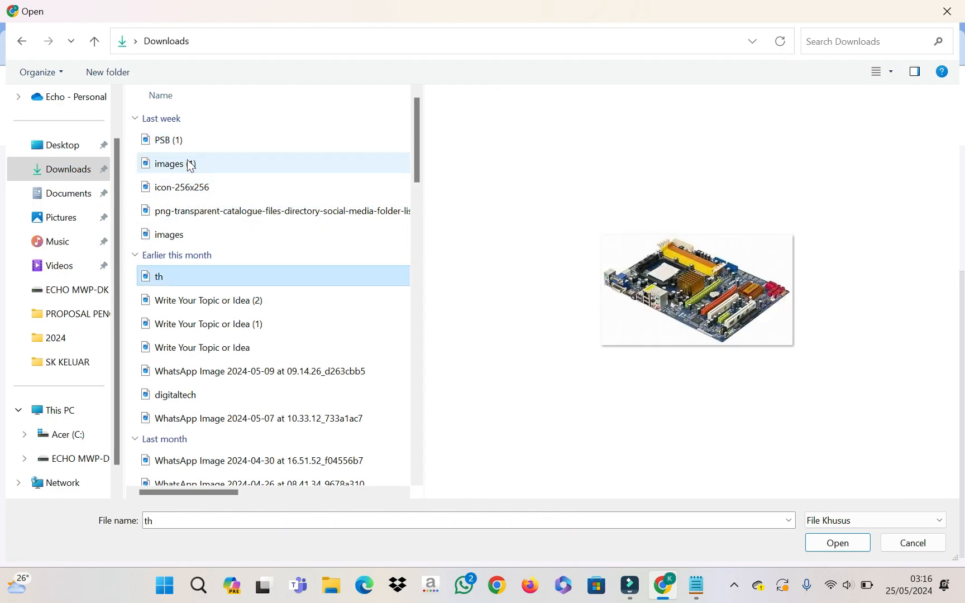
key(Up)
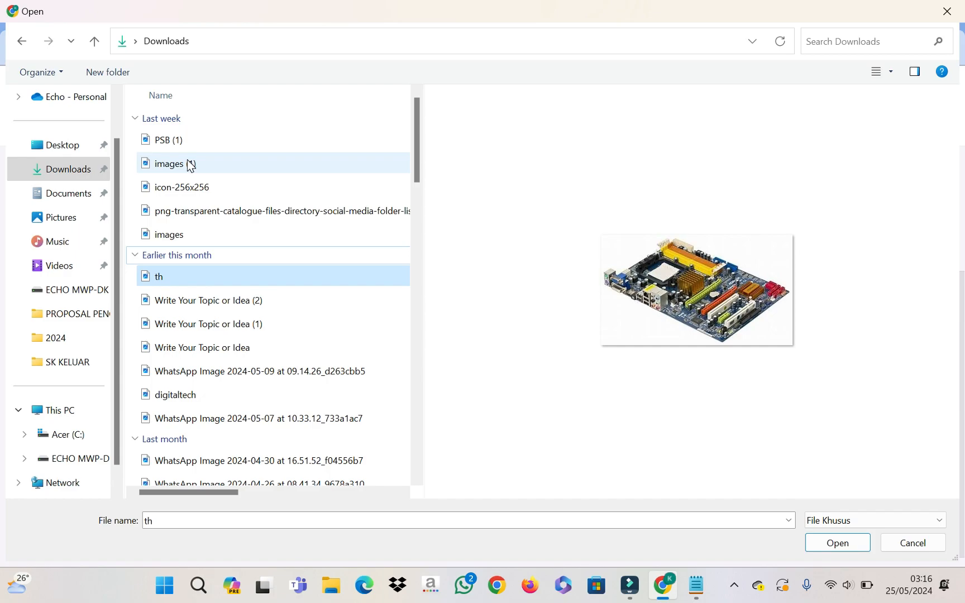
click(187, 278)
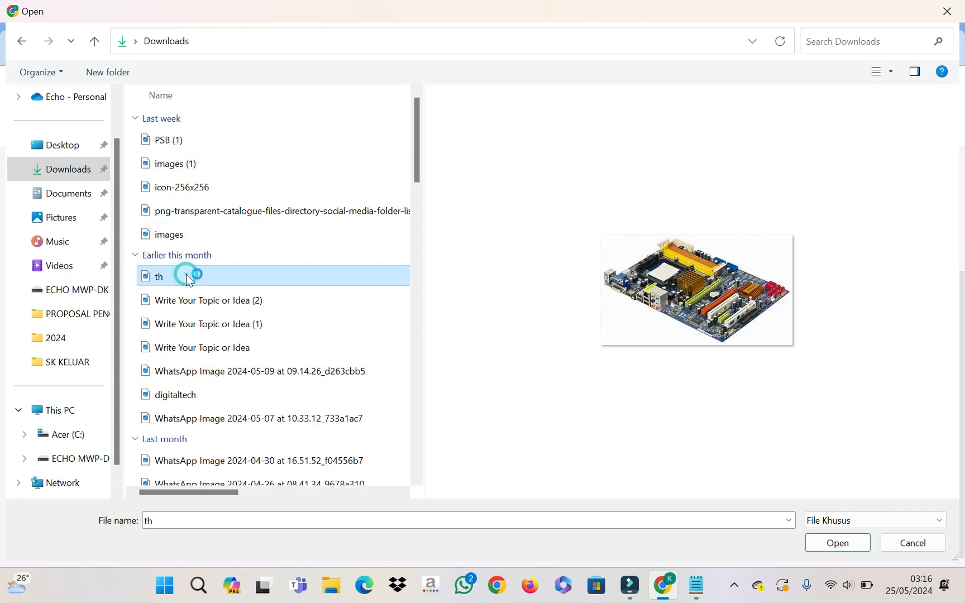
click(223, 280)
double_click(223, 280)
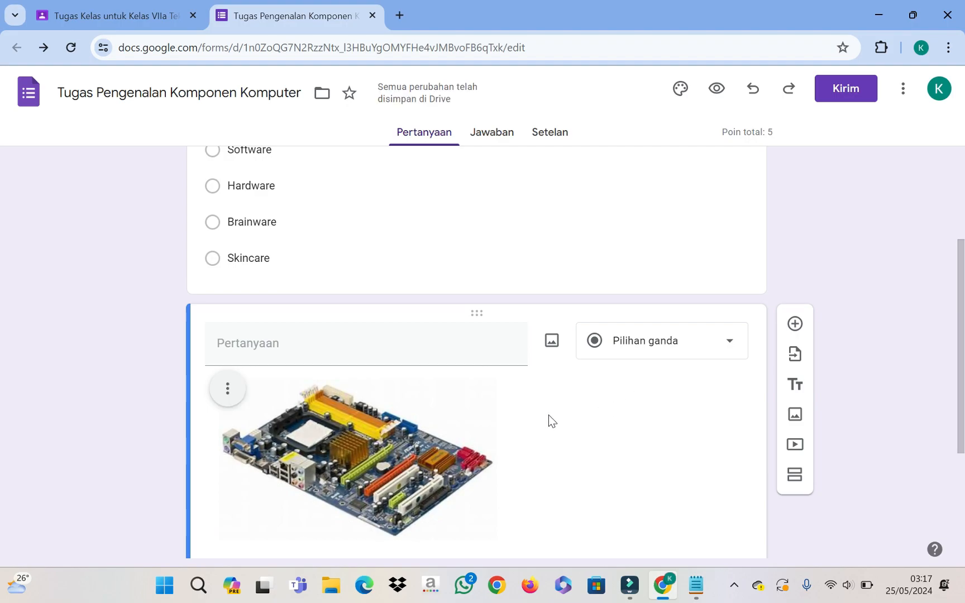
Step: Centre the motherboard image with Rata tengah and type the question 'Dibawah ini adalah gambar'
scroll(555, 398, down, 1)
scroll(520, 327, up, 2)
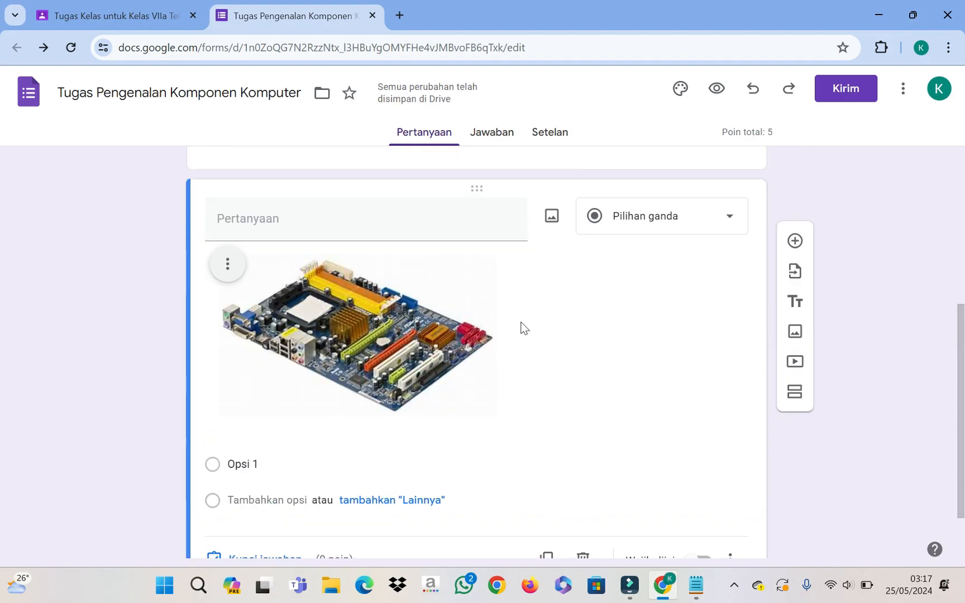
scroll(538, 377, down, 1)
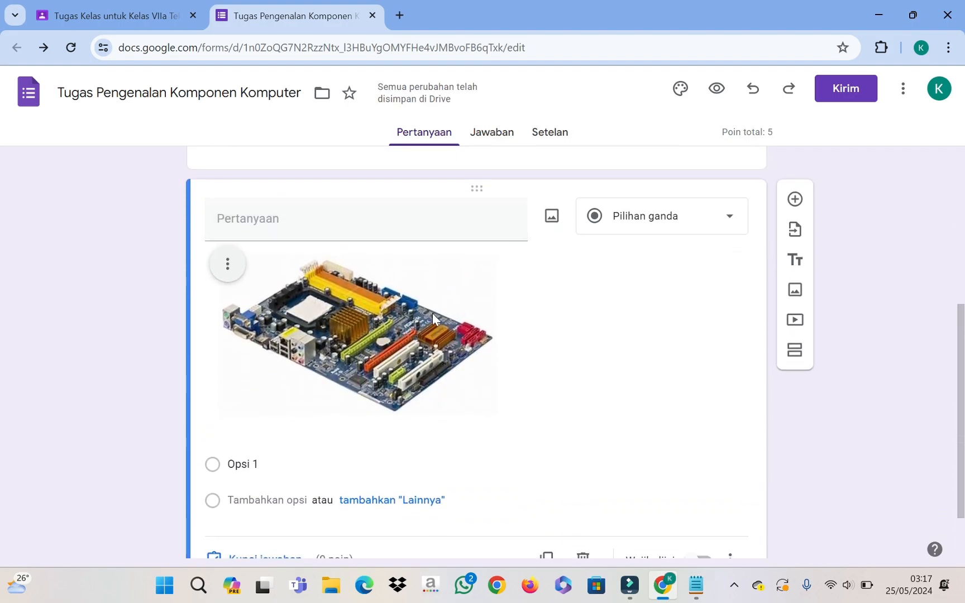
click(228, 264)
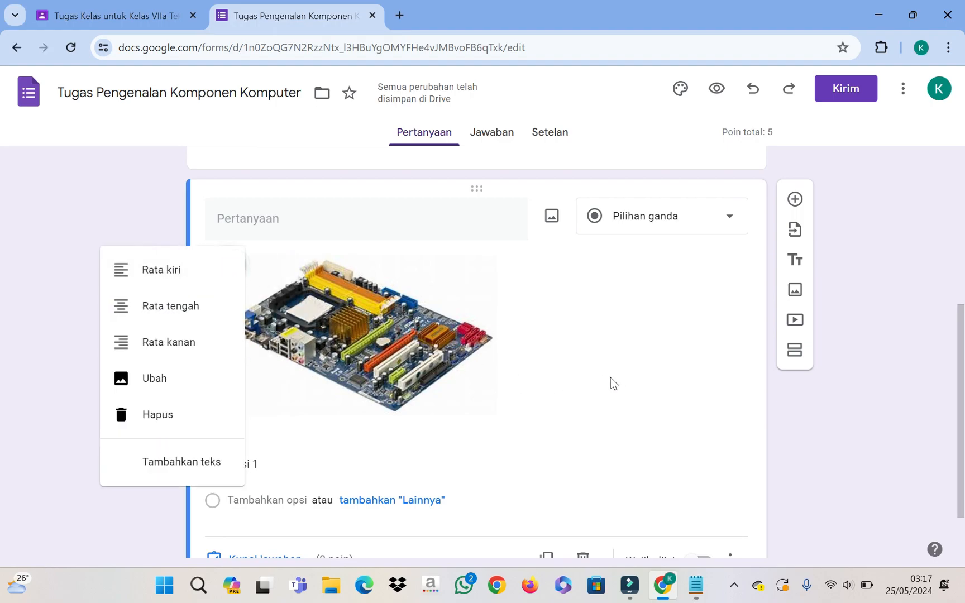
click(177, 308)
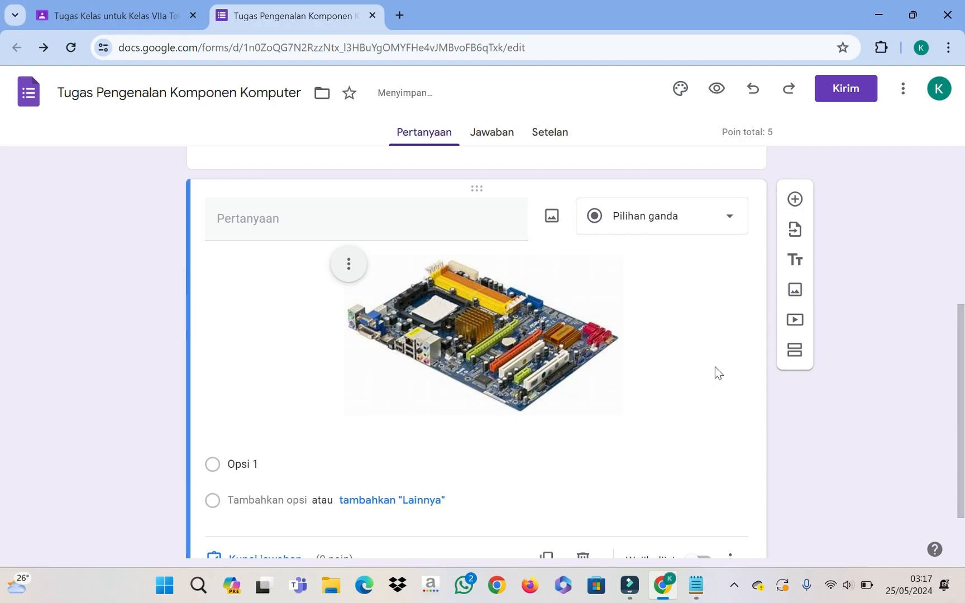
click(415, 224)
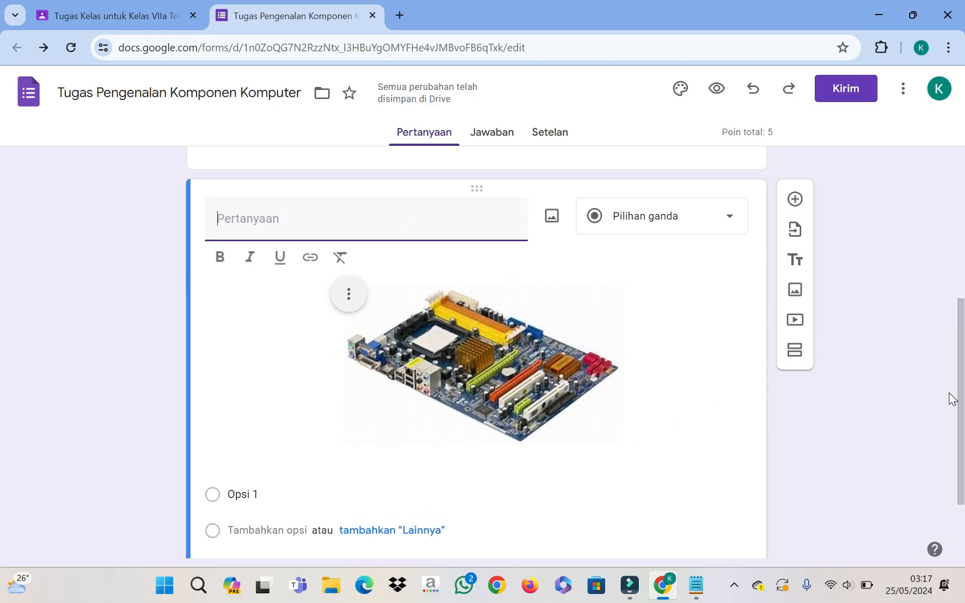
text(Diba)
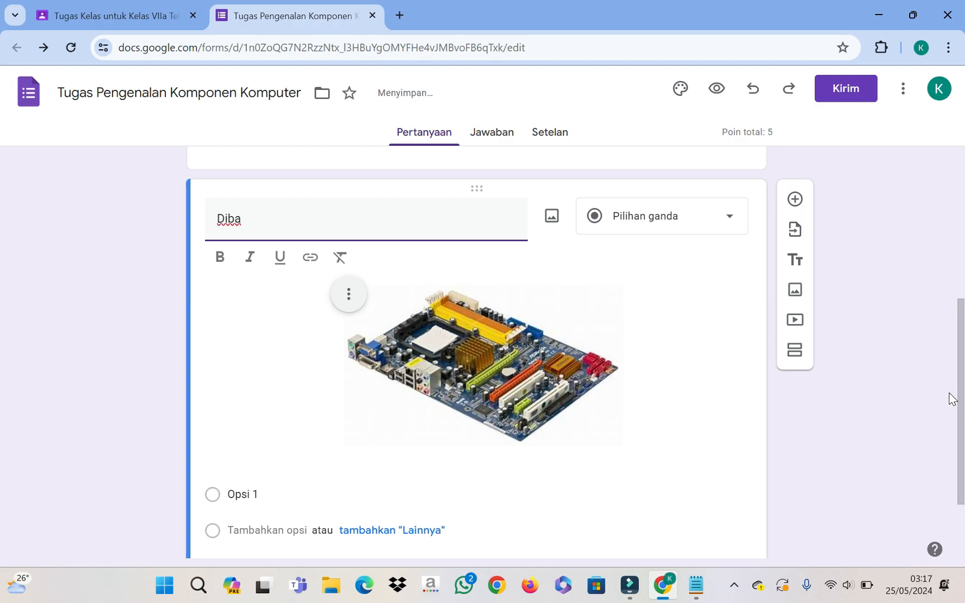
text(wah )
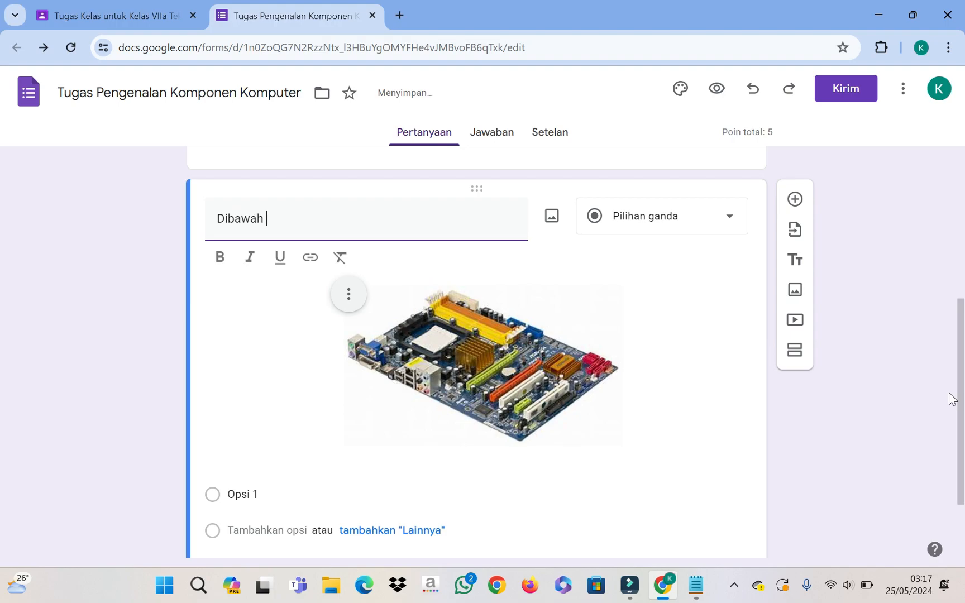
text(ini adalah )
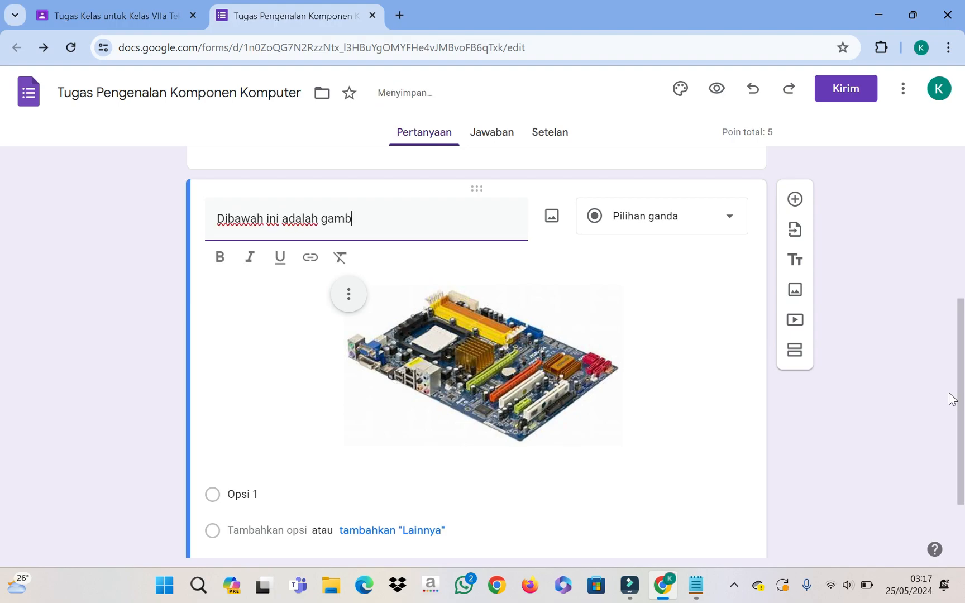
text(gambar .....)
Step: Fill in the answer options Keyboard, CPU, Motherboart and Whiteboard
scroll(237, 483, down, 2)
click(298, 386)
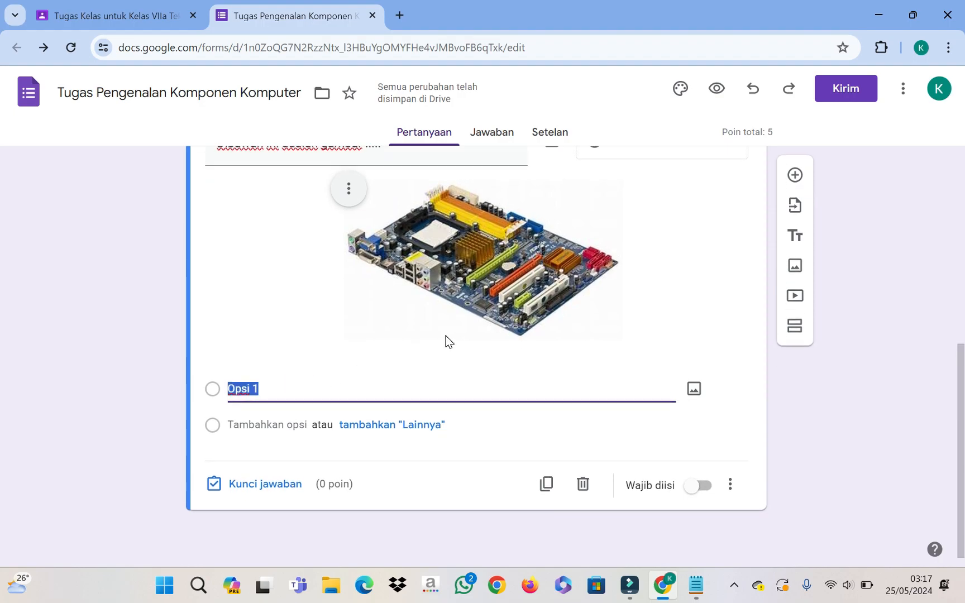
text(key)
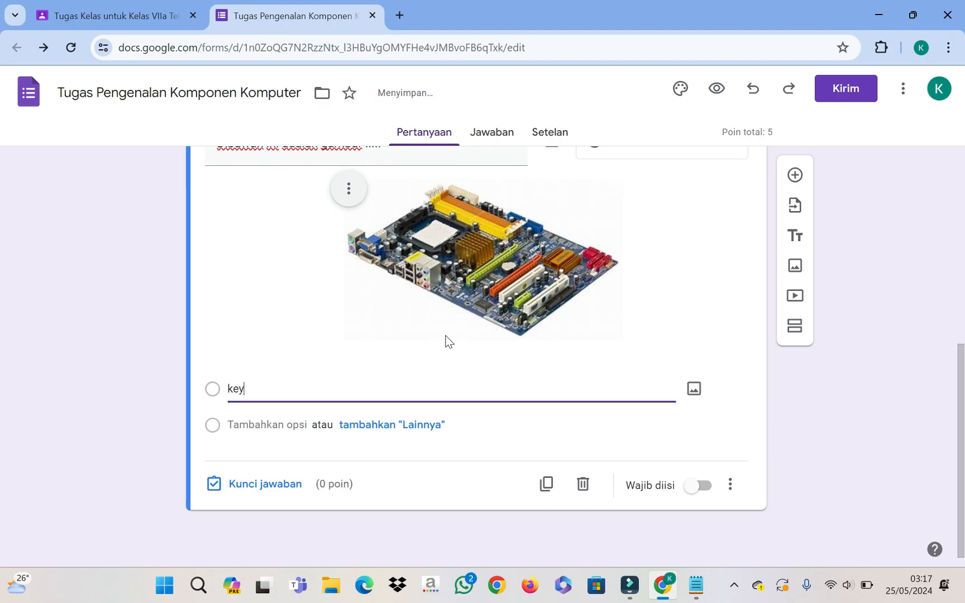
text(eyboard)
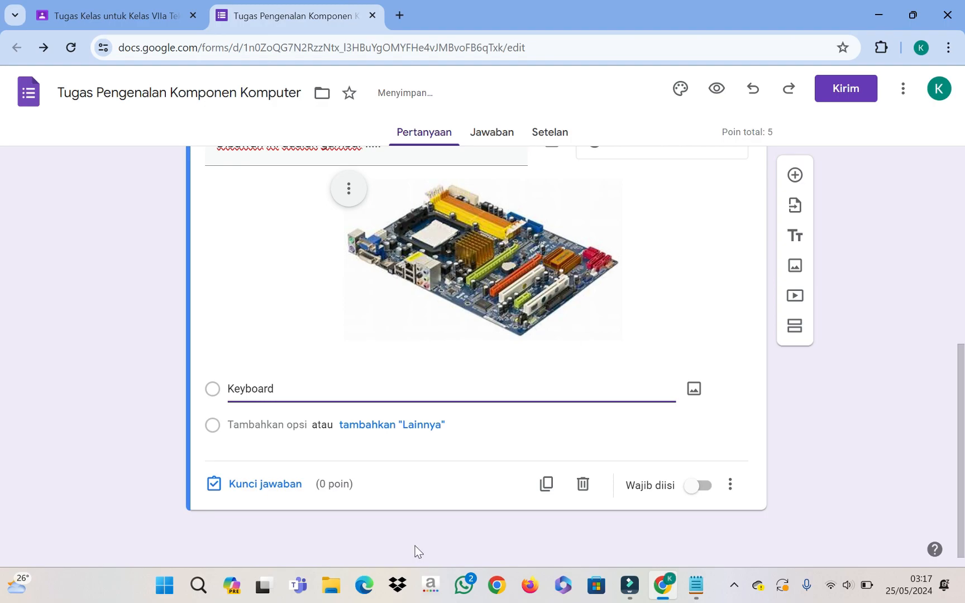
click(267, 425)
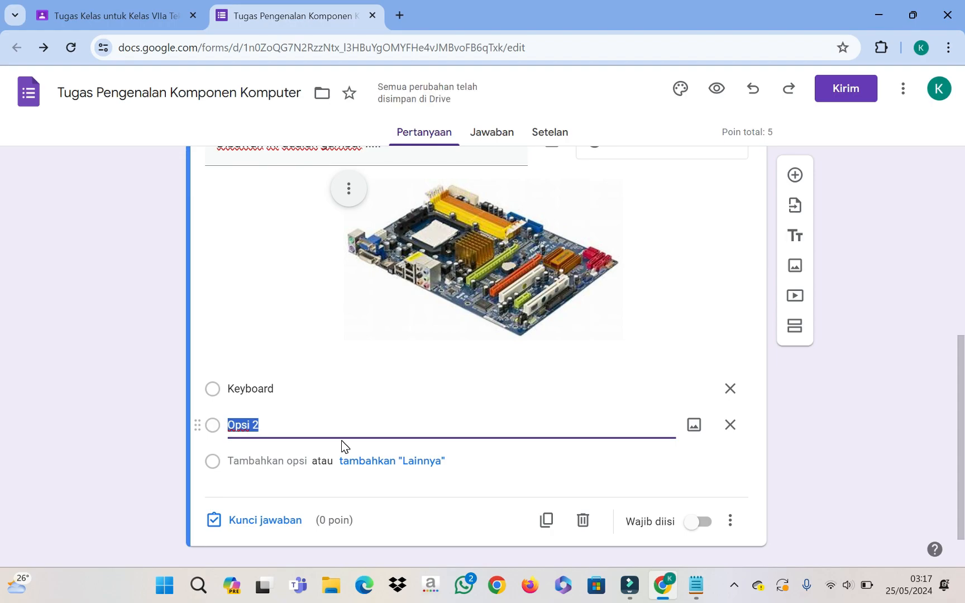
text(C)
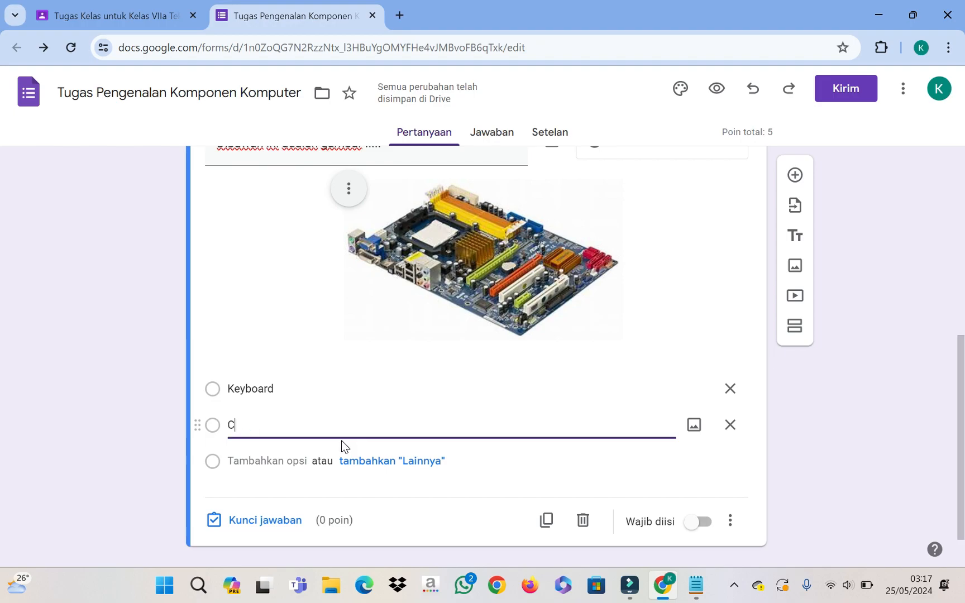
text(PU)
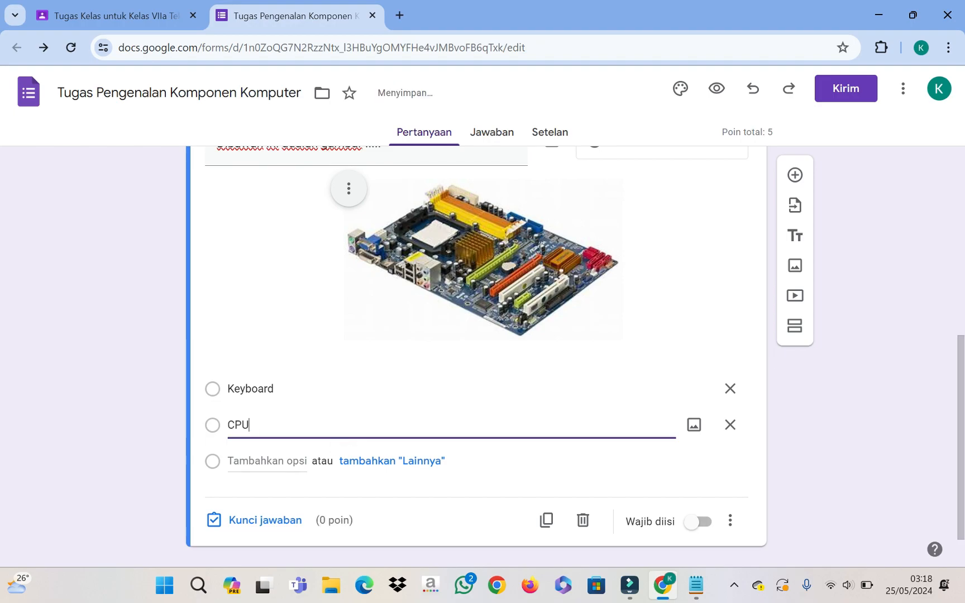
key(Return)
text(Mat)
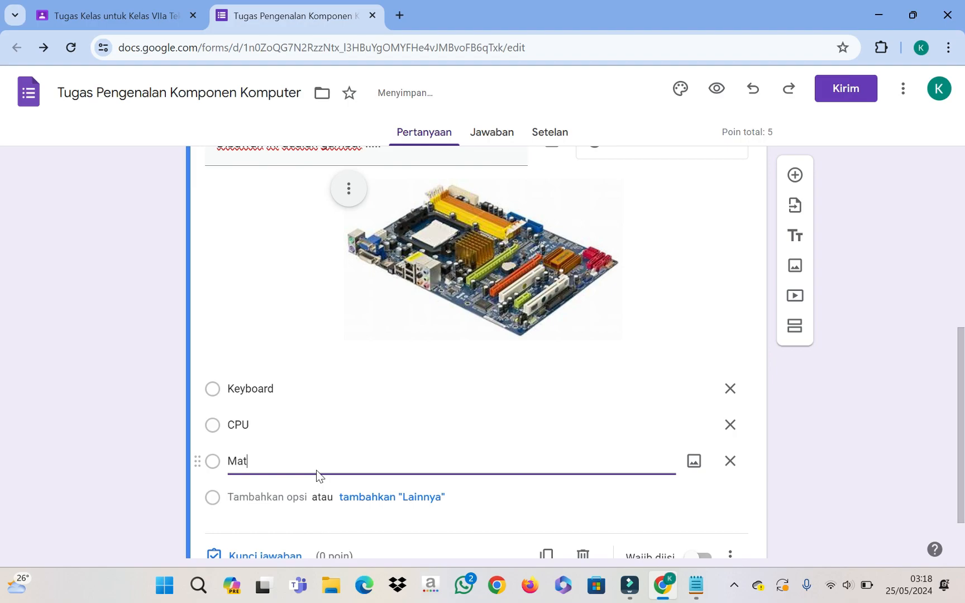
text(herboar)
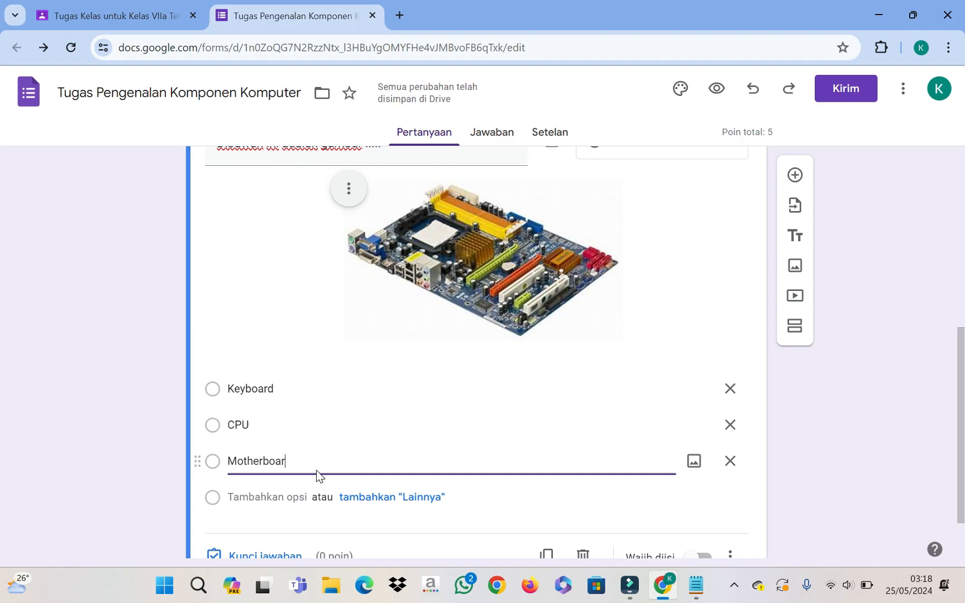
text(t)
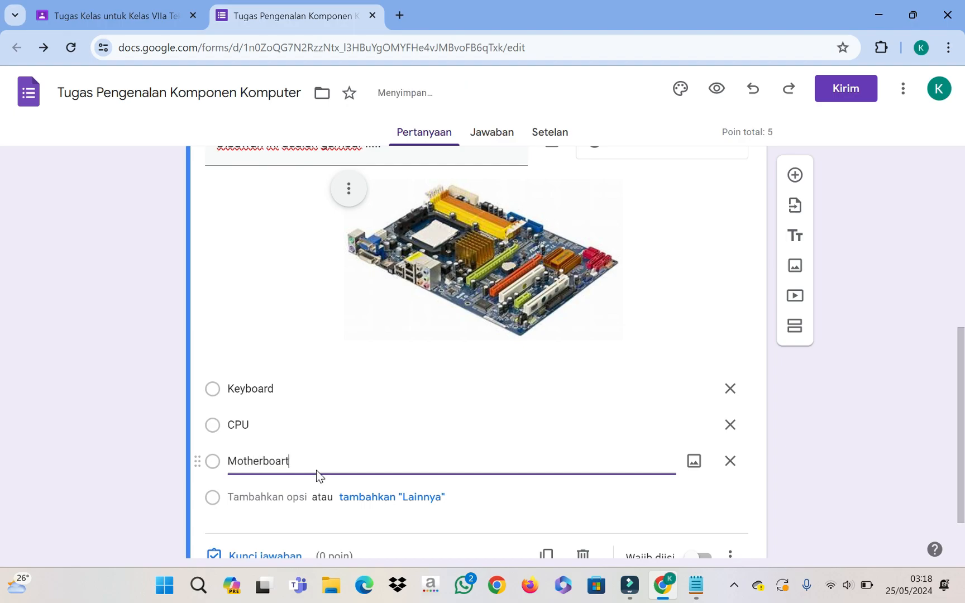
click(265, 497)
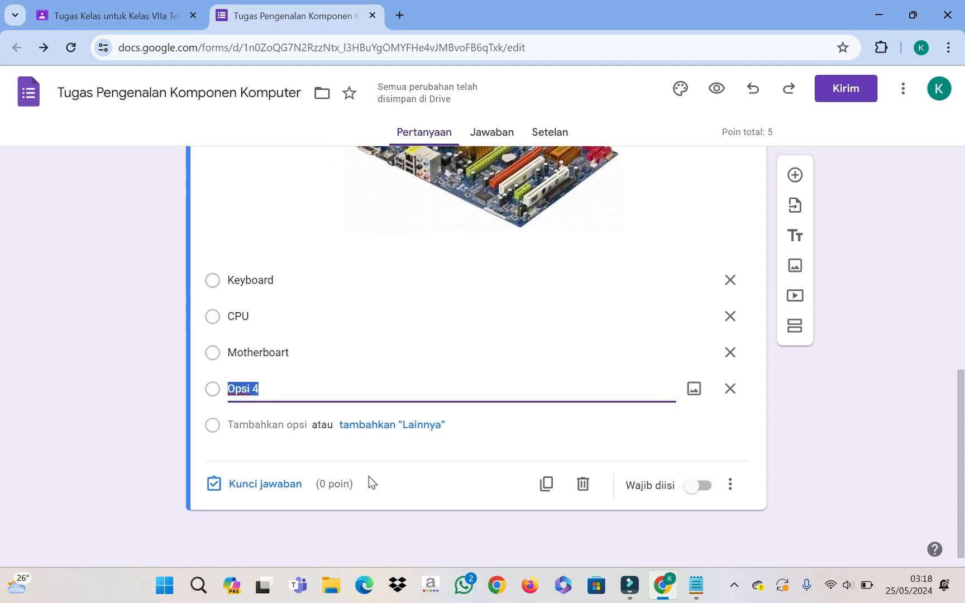
text(white)
key(BackSpace)
key(BackSpace)
key(BackSpace)
key(BackSpace)
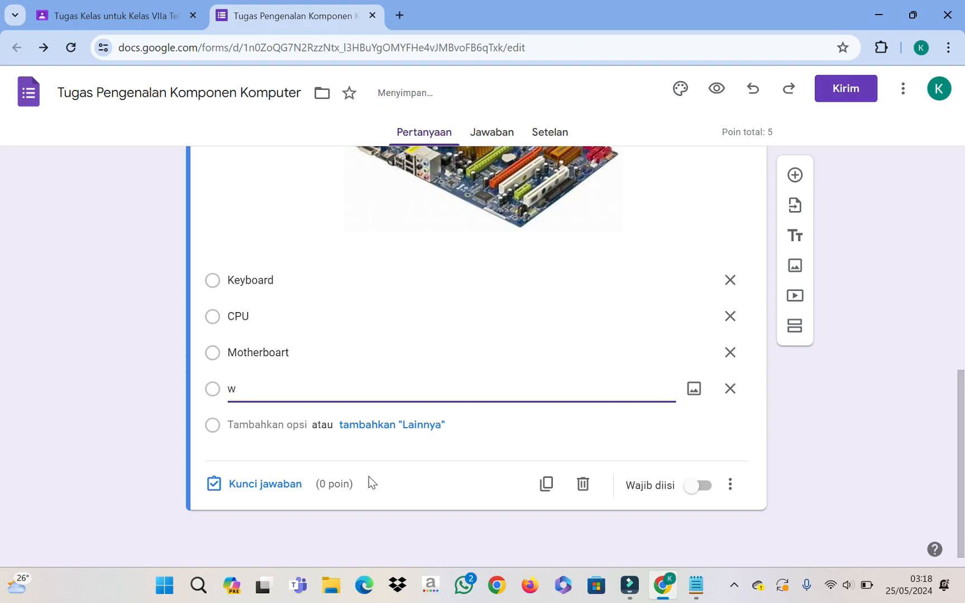
text(Whiteboard)
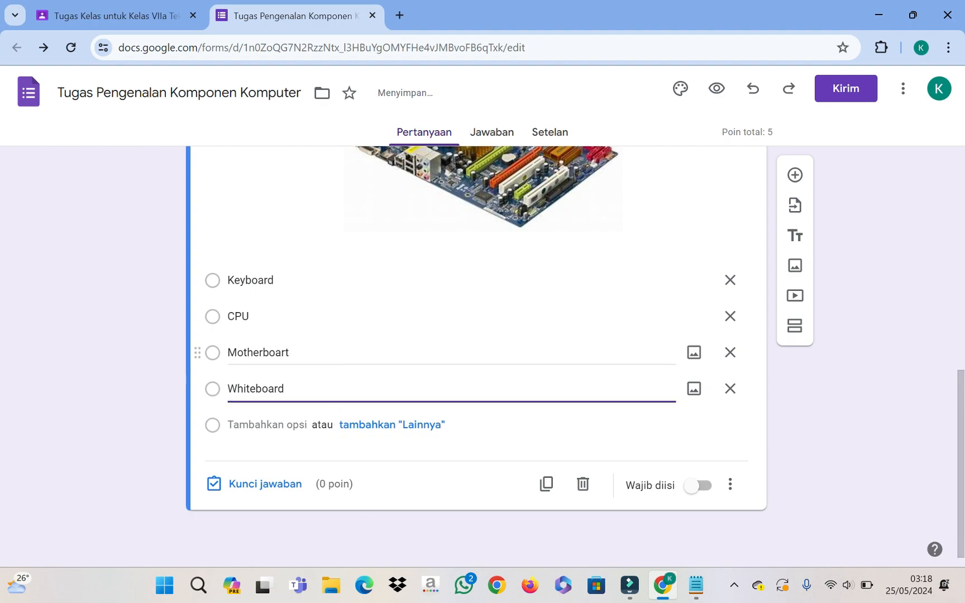
Step: Correct the misspelled option 'Motherboart' to 'Motherboard'
double_click(316, 347)
click(315, 347)
key(BackSpace)
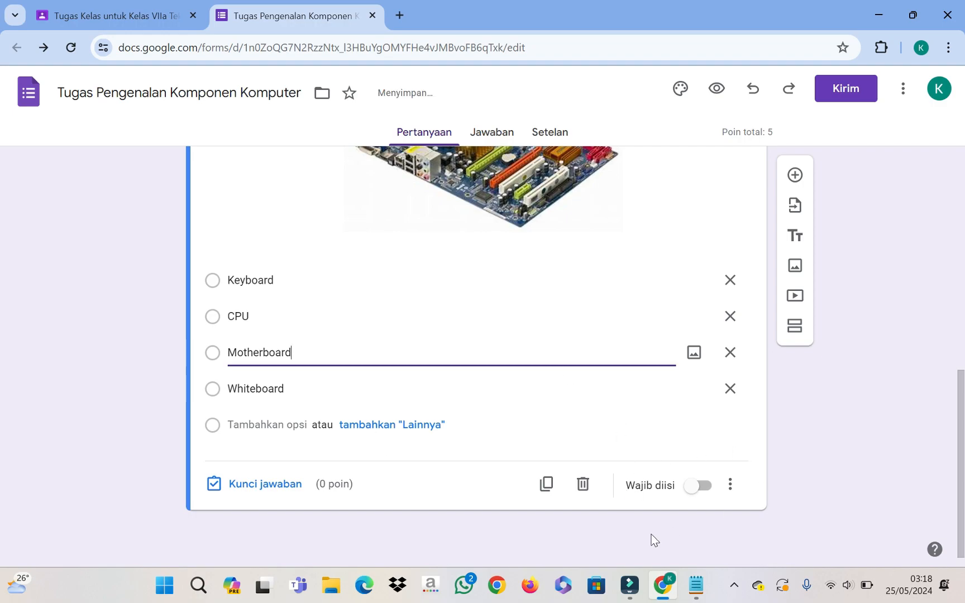
click(255, 485)
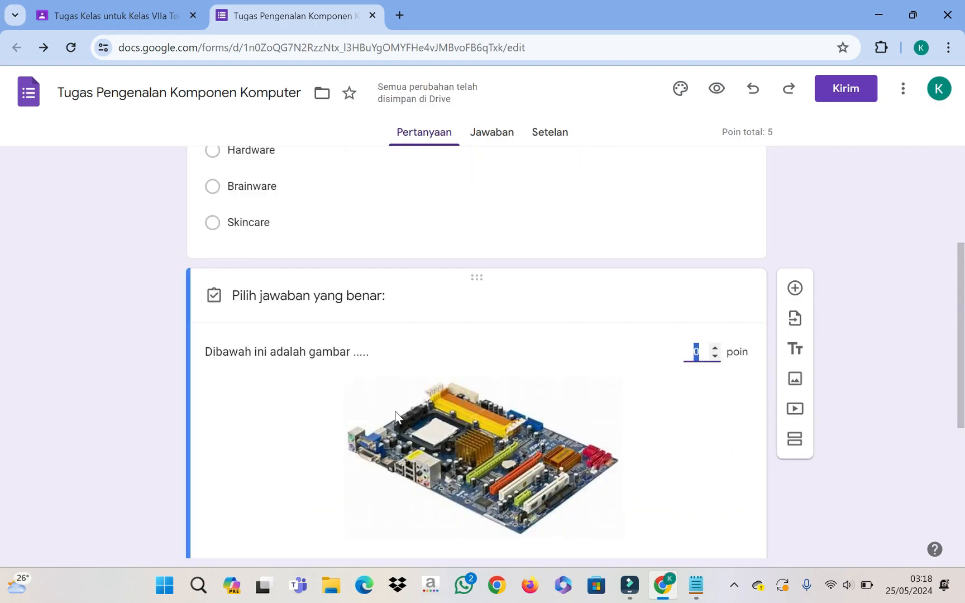
Step: Set Motherboard as the correct answer worth 5 points and switch on Wajib diisi
scroll(269, 472, down, 5)
click(221, 370)
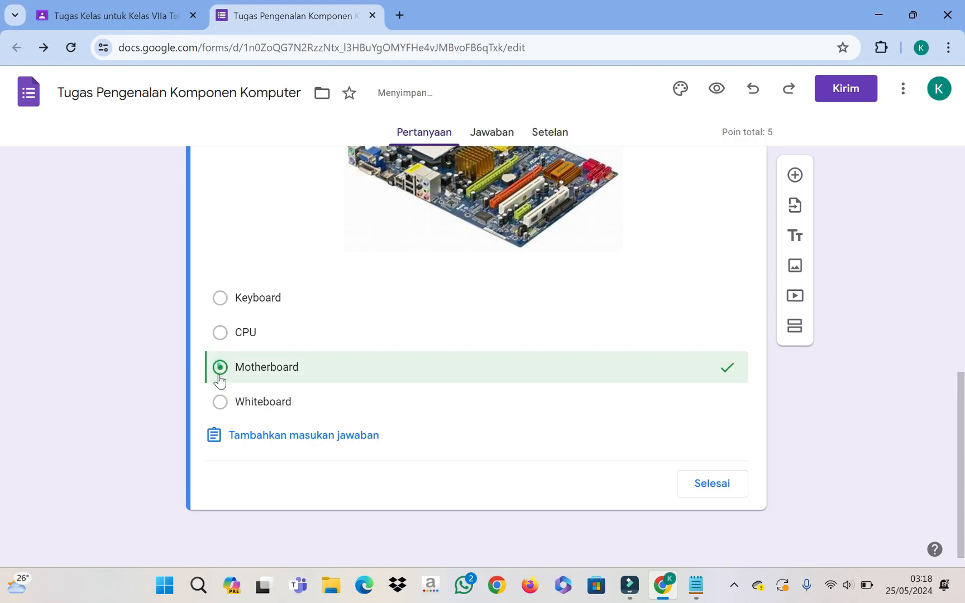
scroll(596, 341, up, 3)
scroll(596, 341, up, 1)
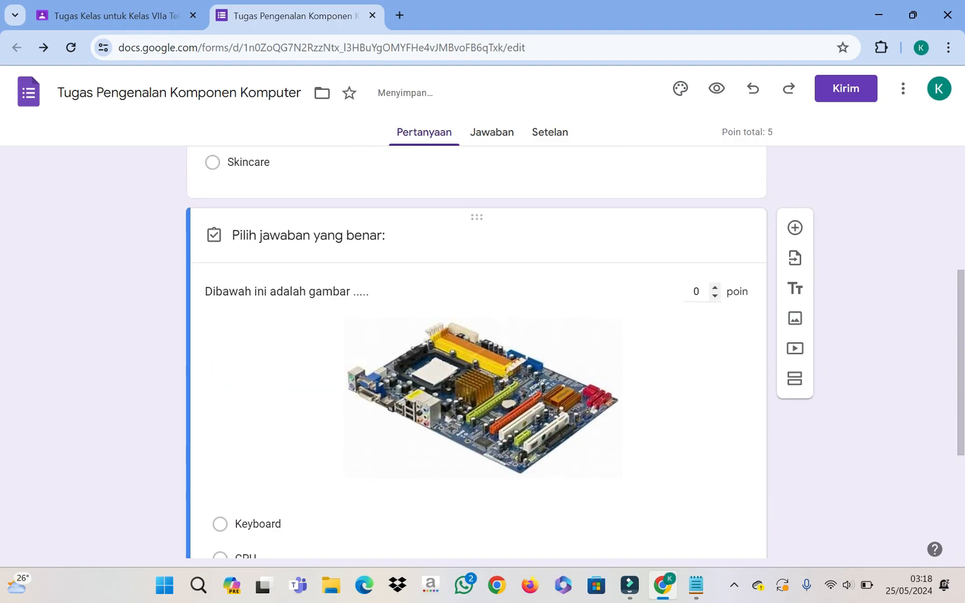
click(698, 290)
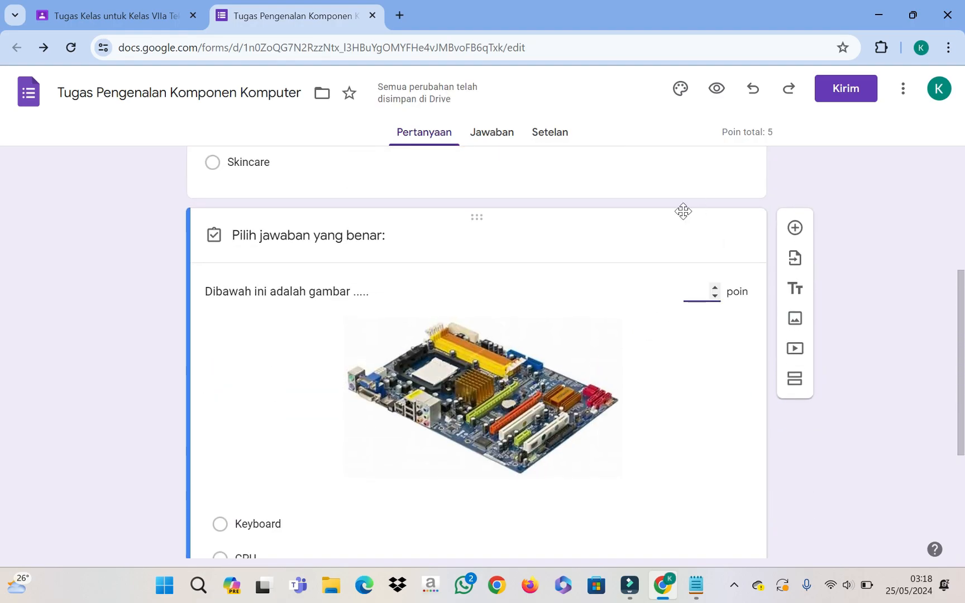
text(5)
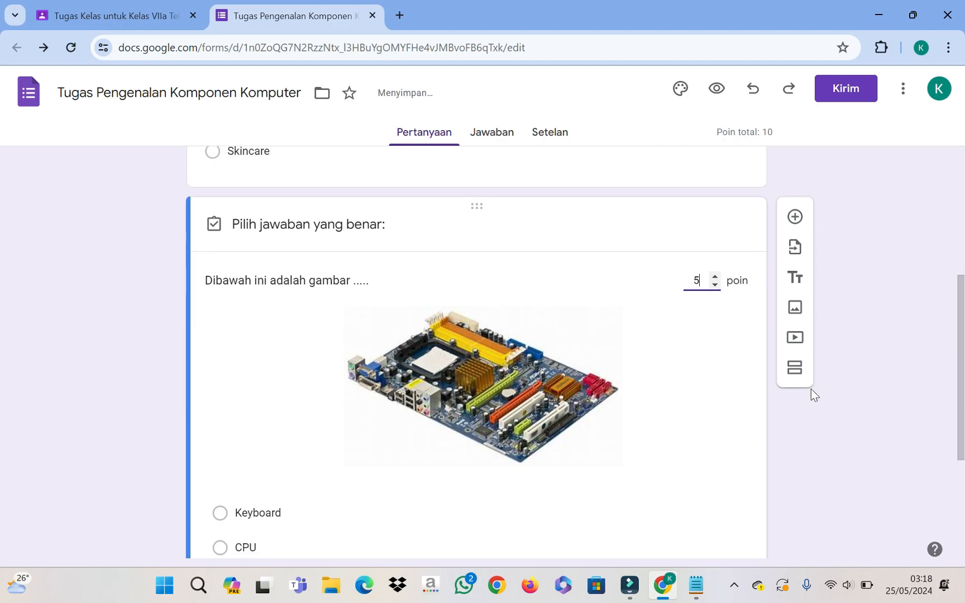
scroll(730, 401, down, 4)
click(726, 491)
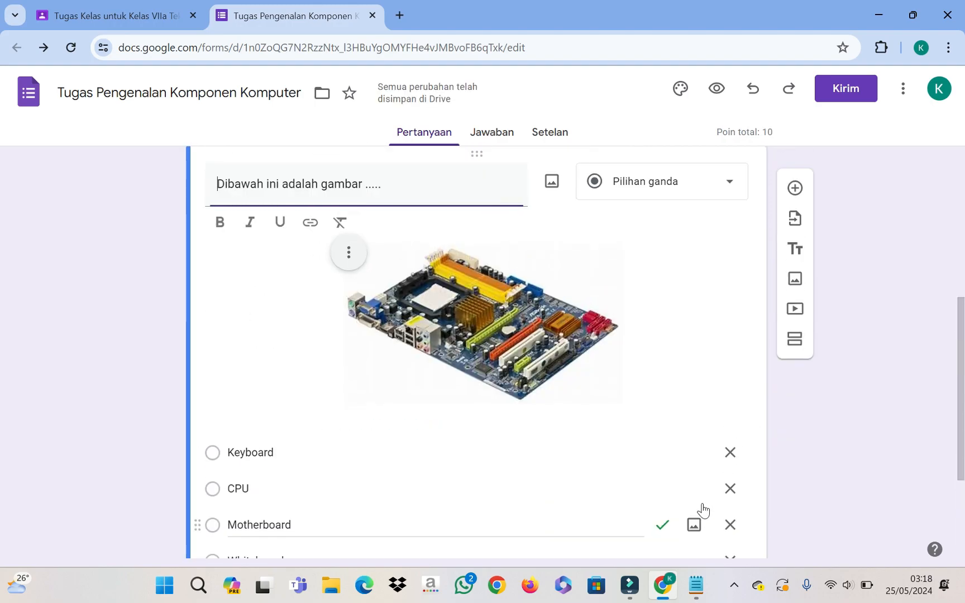
scroll(693, 487, down, 3)
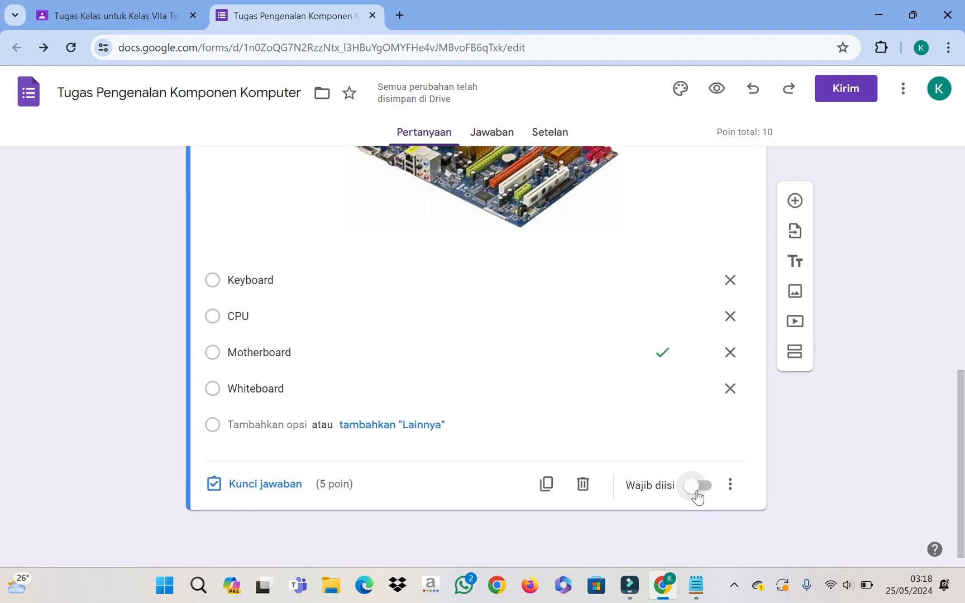
click(697, 487)
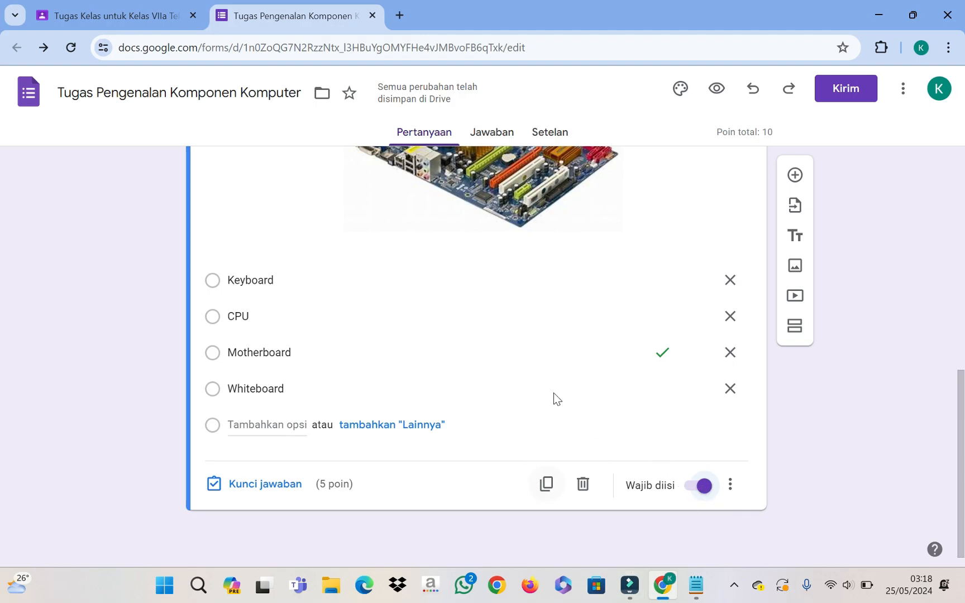
Step: Switch off 'Wajib diisi' on the motherboard picture question so it is optional
click(703, 486)
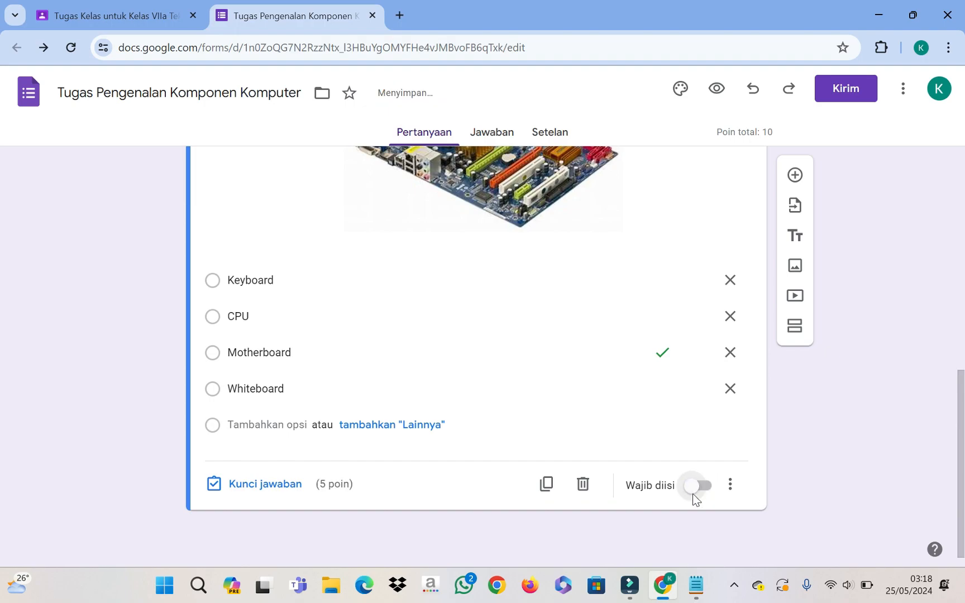
click(731, 487)
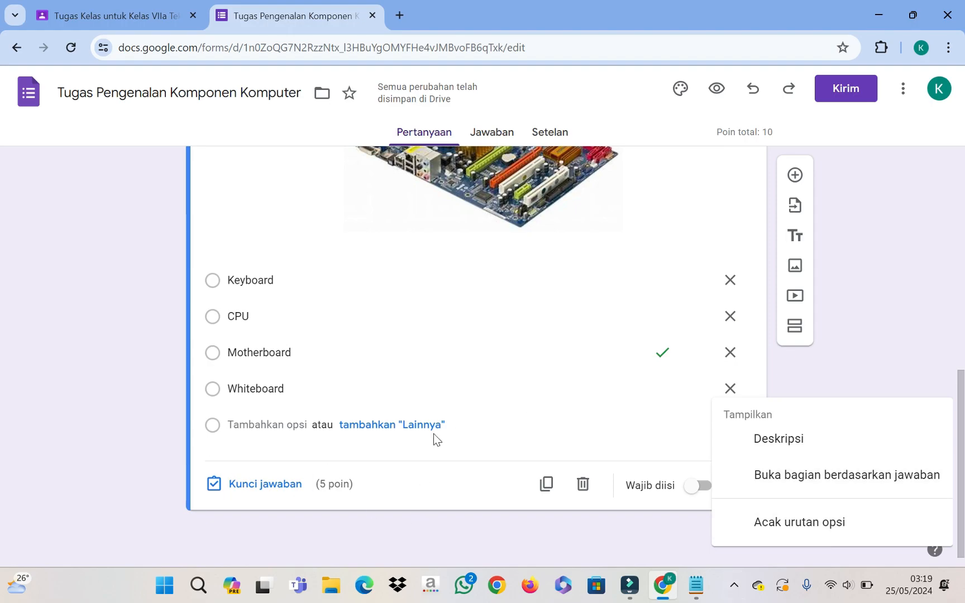
scroll(553, 332, up, 5)
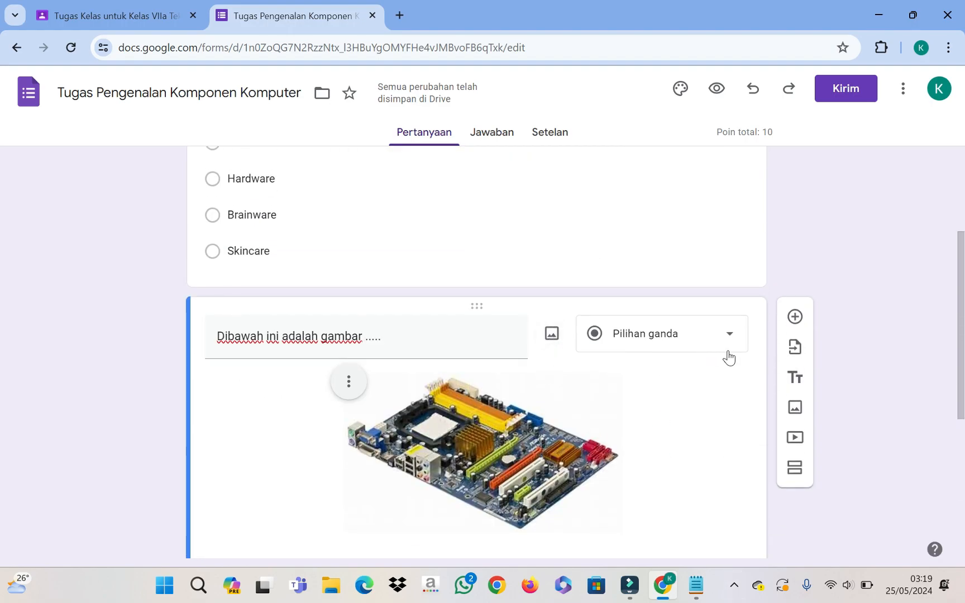
scroll(706, 297, up, 3)
scroll(709, 303, down, 7)
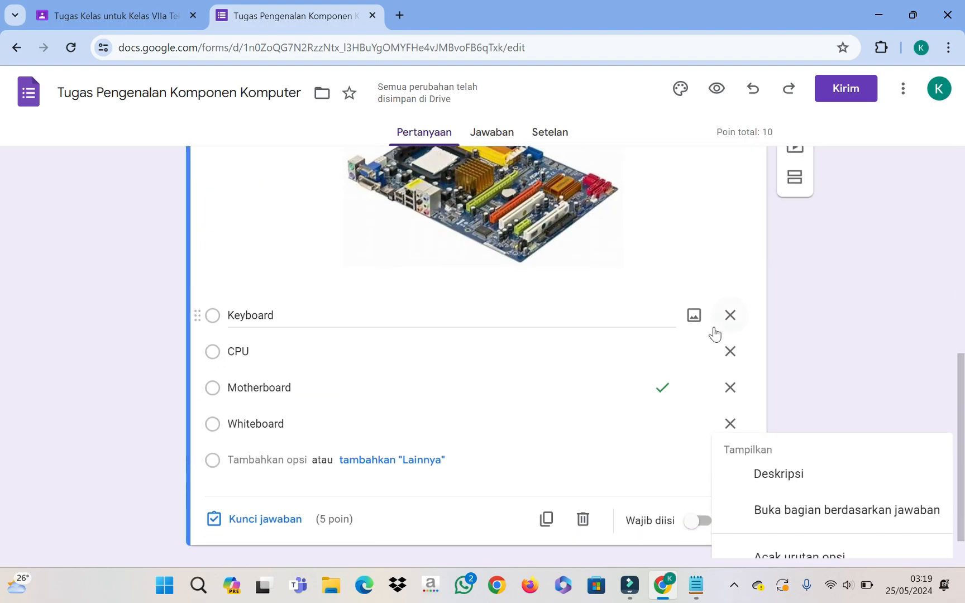
click(874, 349)
Step: Switch off 'Wajib diisi' on the first Perangkat Keras question
scroll(791, 312, up, 5)
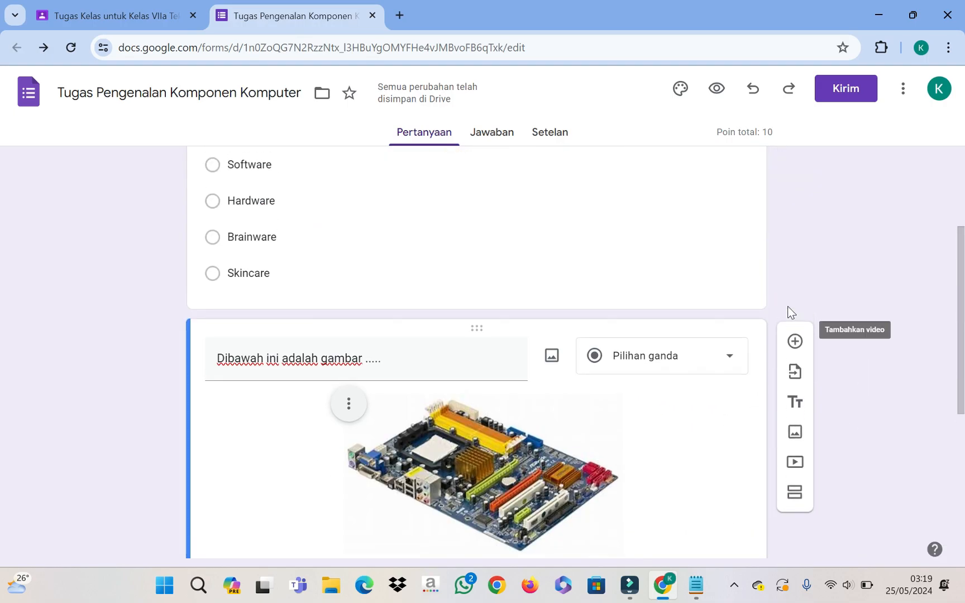
scroll(699, 193, up, 3)
scroll(694, 246, down, 4)
click(671, 218)
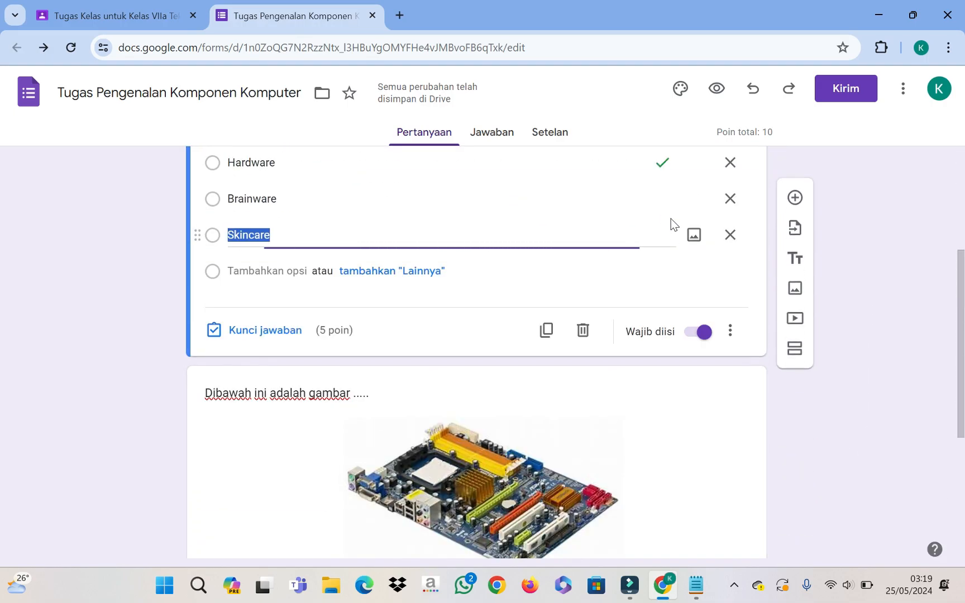
click(701, 331)
scroll(689, 349, down, 5)
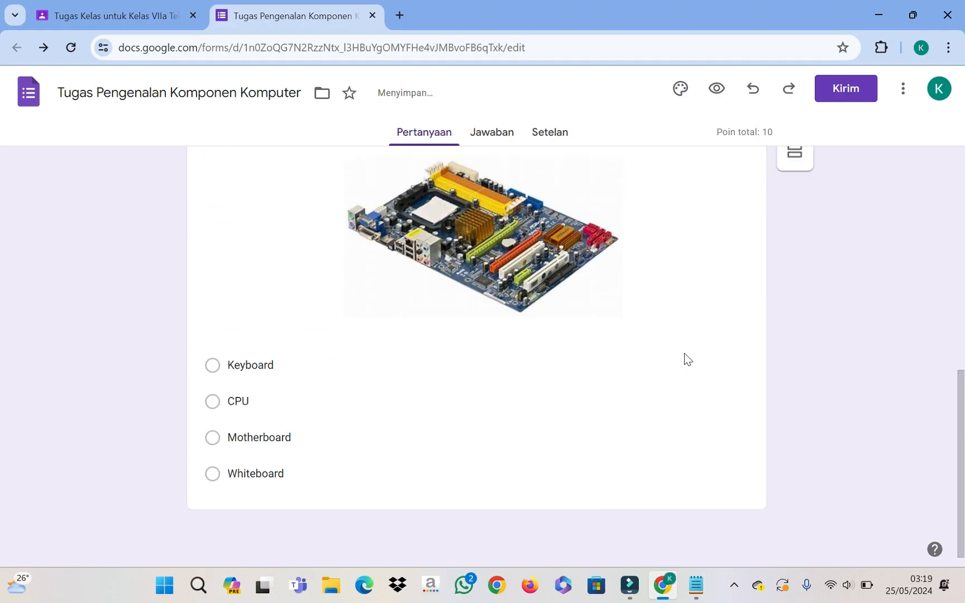
click(677, 351)
scroll(664, 390, down, 3)
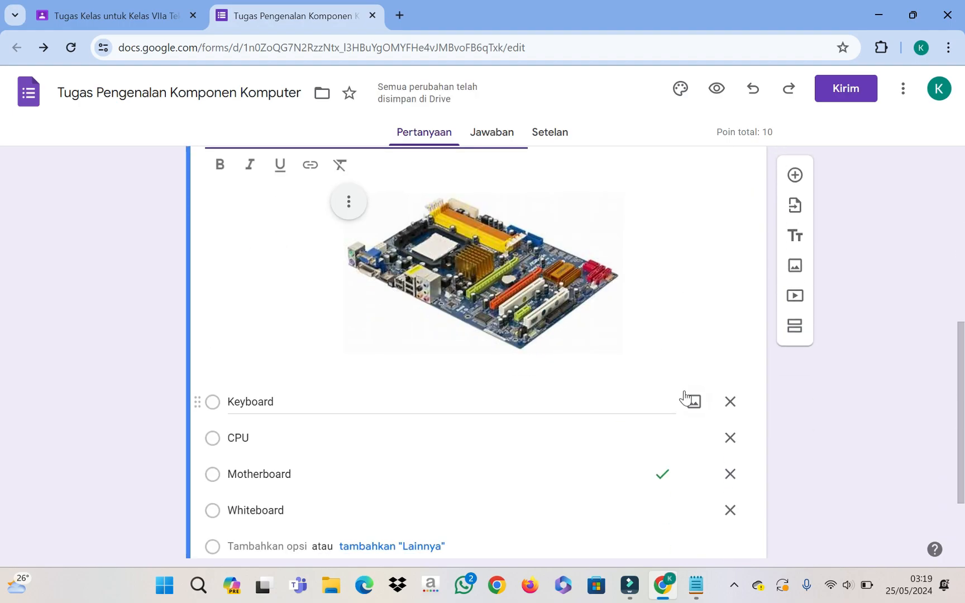
scroll(718, 251, down, 1)
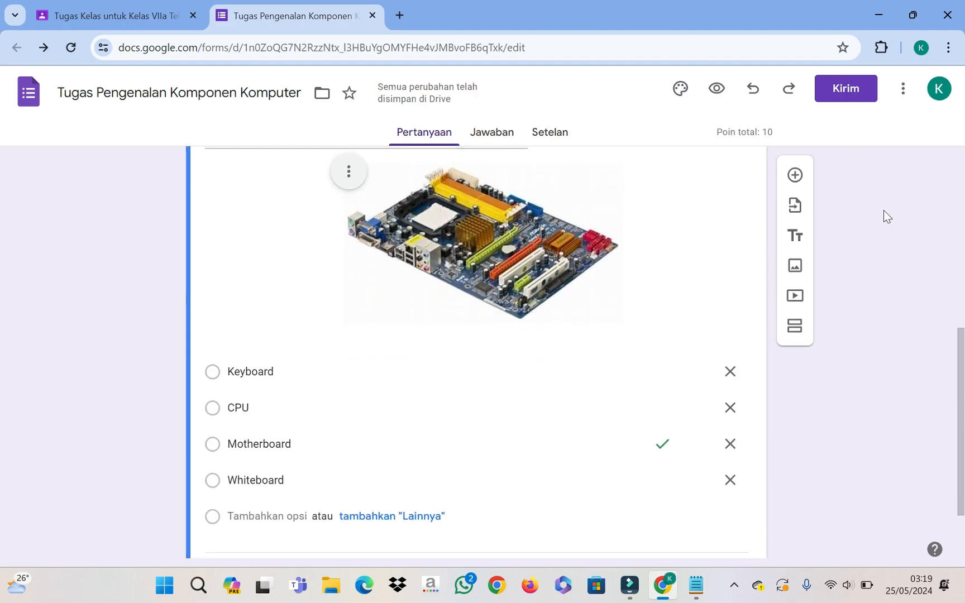
scroll(861, 275, up, 2)
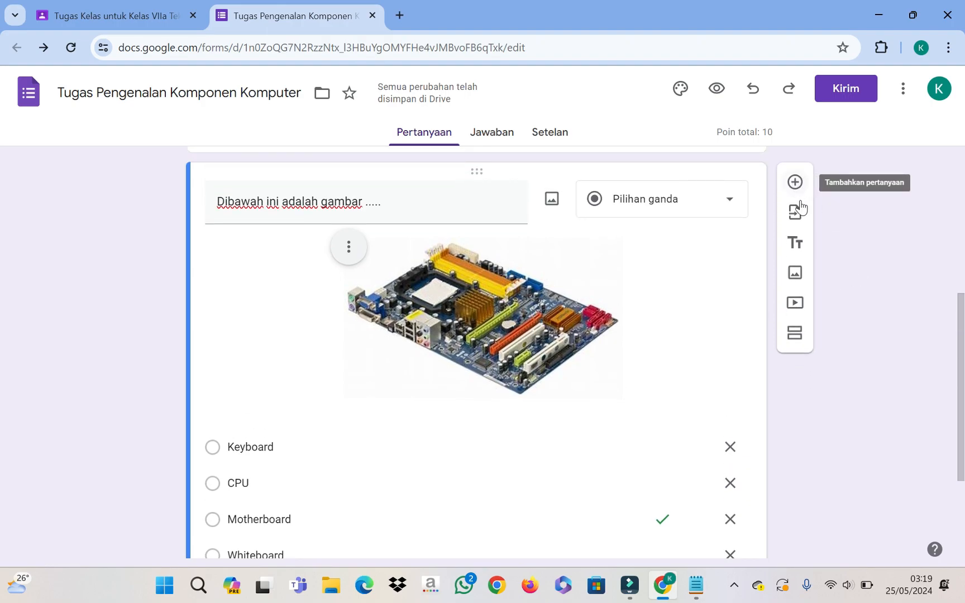
scroll(679, 329, down, 3)
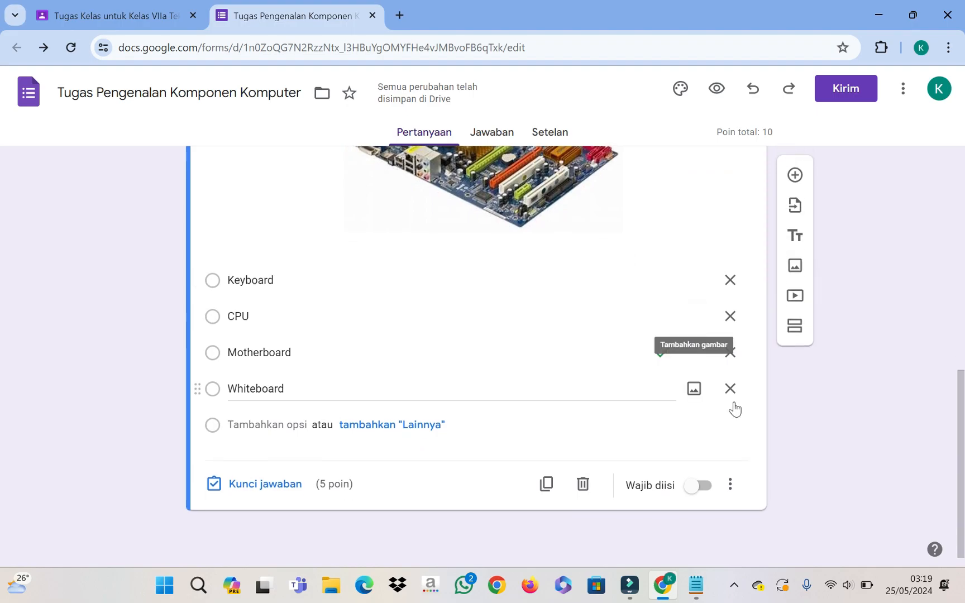
scroll(788, 391, up, 10)
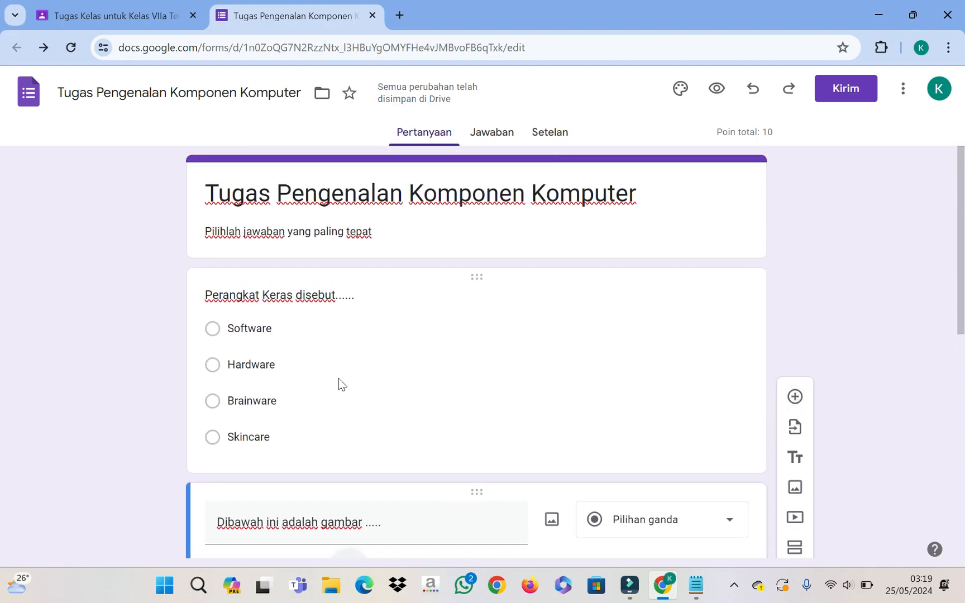
Step: View the Jawaban page showing 0 responses and close 'Pilih tujuan respons' without changes
click(487, 135)
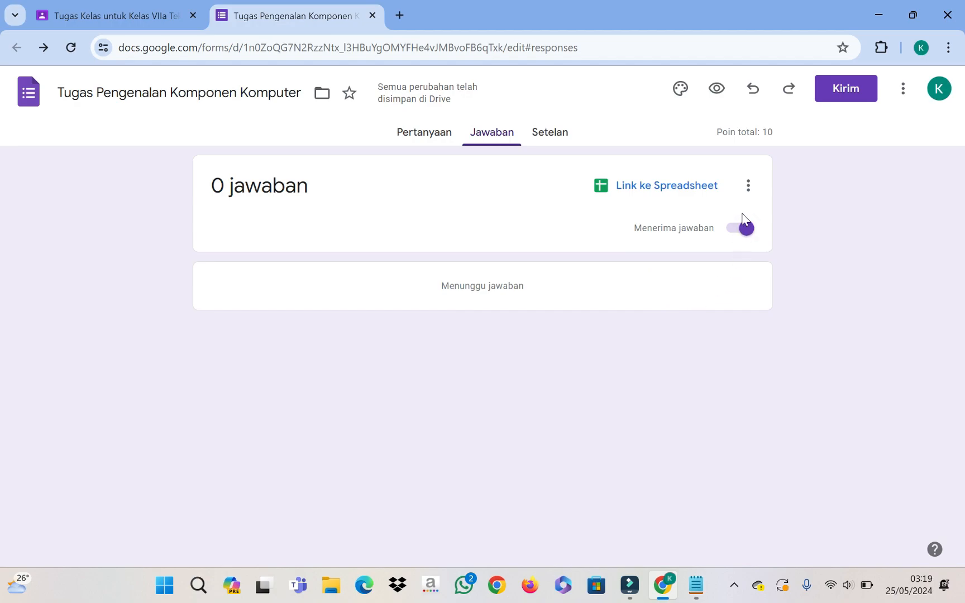
click(748, 187)
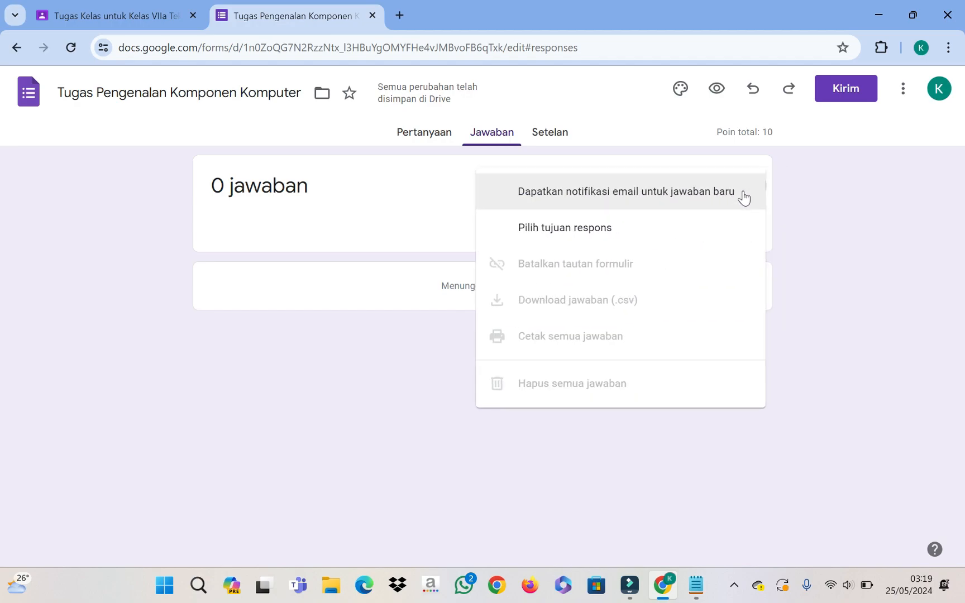
click(567, 226)
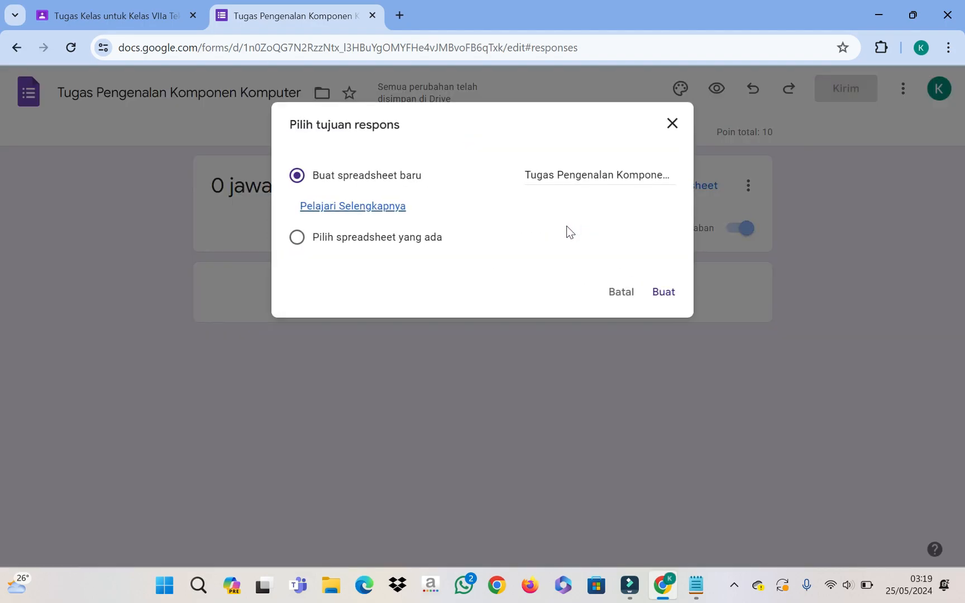
click(669, 127)
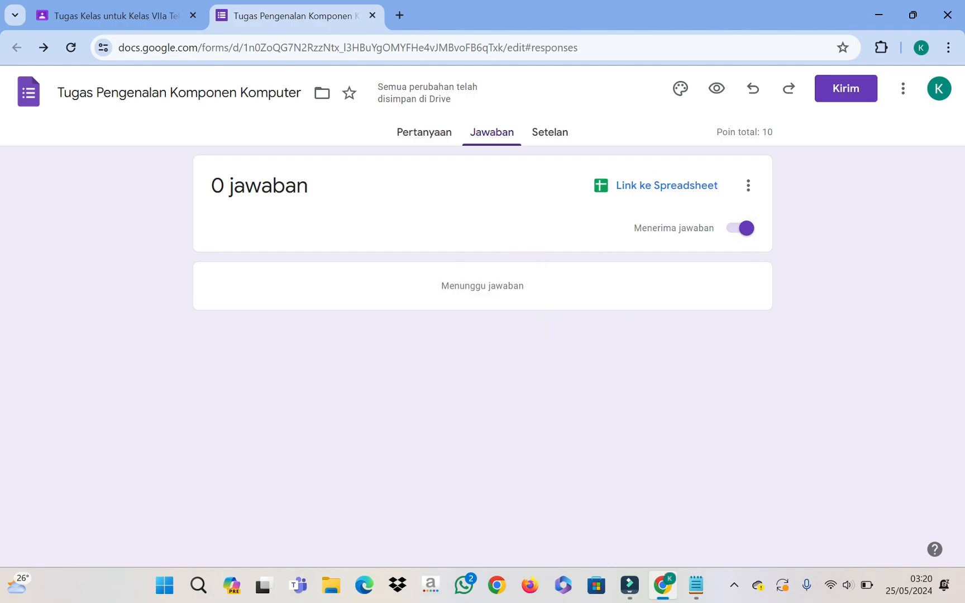
Step: In Setelan, toggle 'Jadikan ini sebagai kuis' off and back on, keeping quiz mode
click(547, 136)
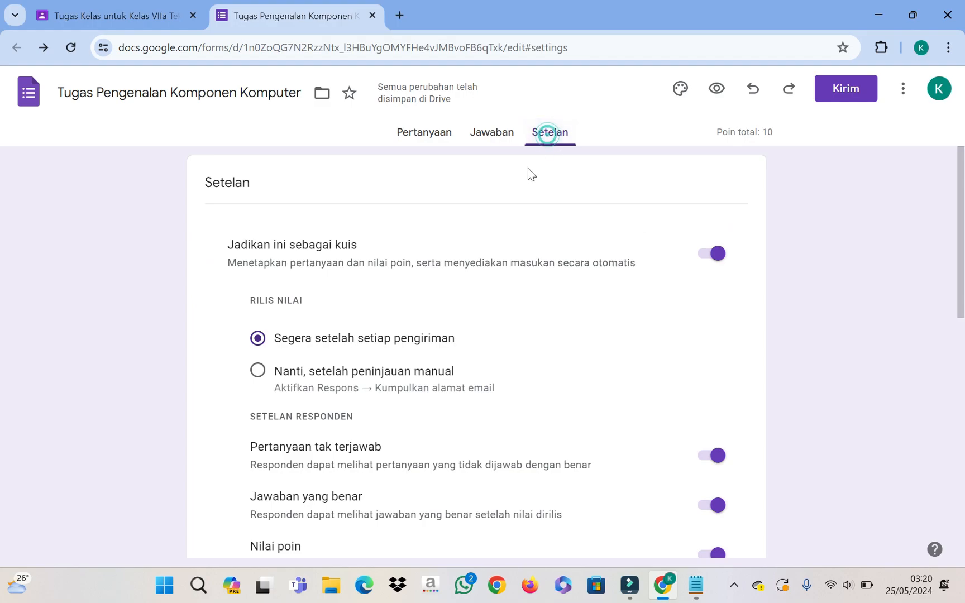
scroll(603, 268, down, 2)
scroll(602, 266, up, 2)
click(713, 255)
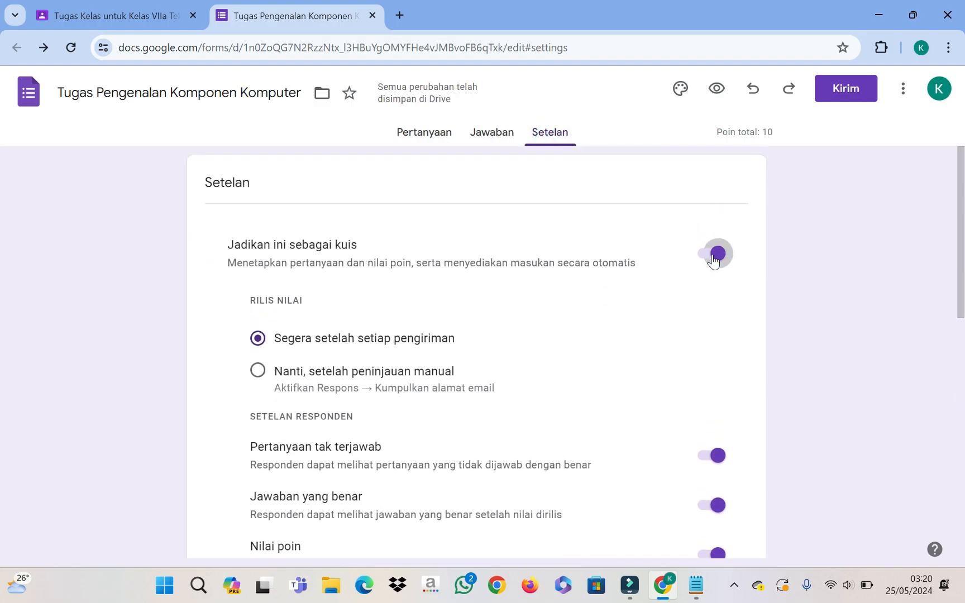
click(711, 254)
scroll(570, 291, down, 3)
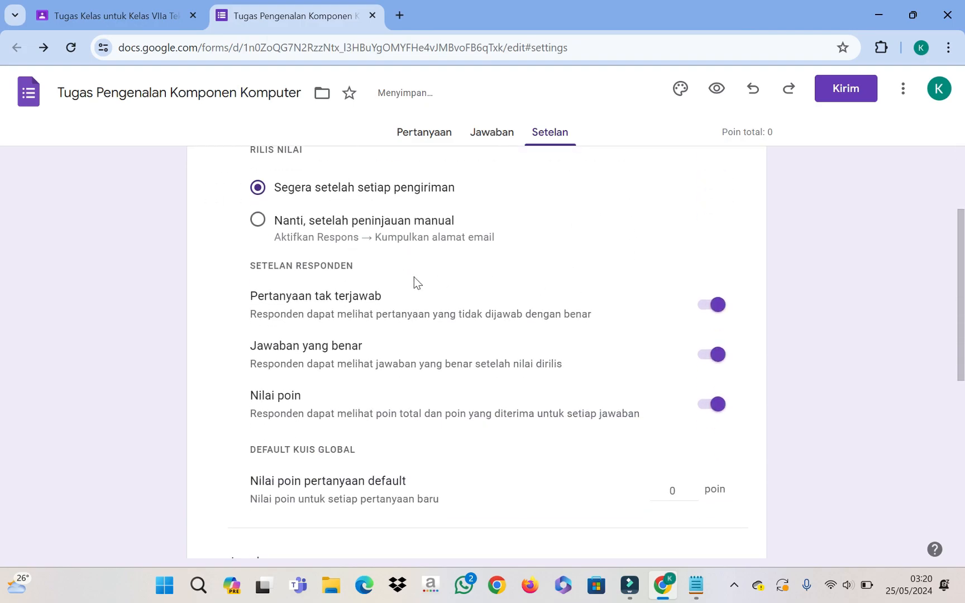
scroll(519, 196, up, 2)
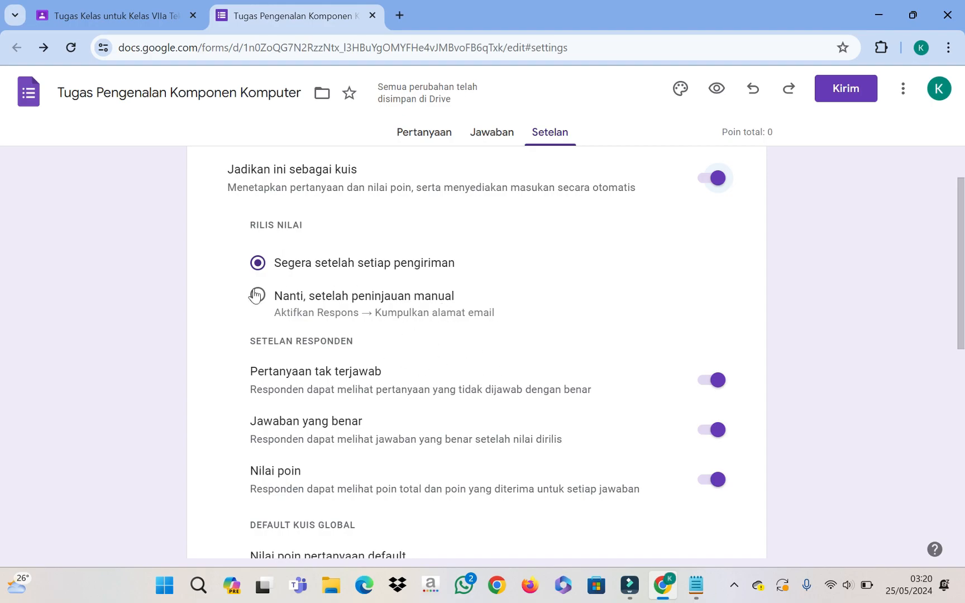
scroll(502, 307, down, 1)
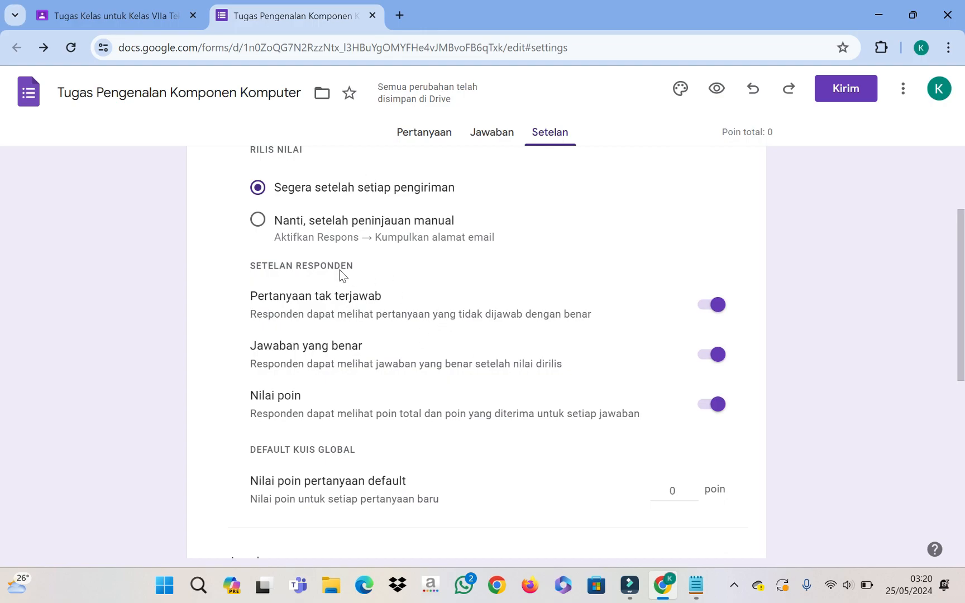
scroll(429, 294, down, 1)
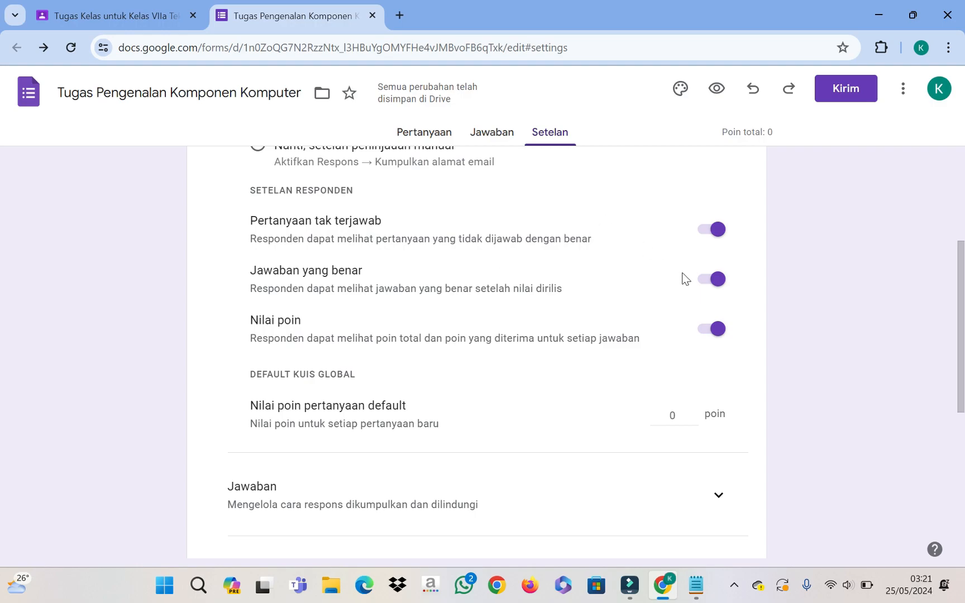
Step: Switch off 'Pertanyaan tak terjawab' under the respondent settings
click(709, 240)
scroll(427, 379, down, 3)
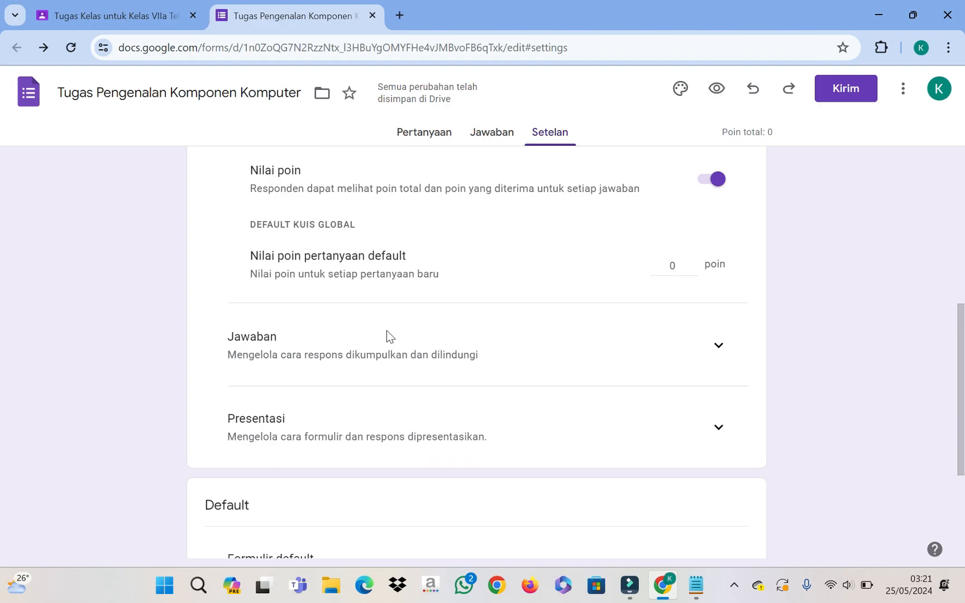
scroll(387, 335, up, 2)
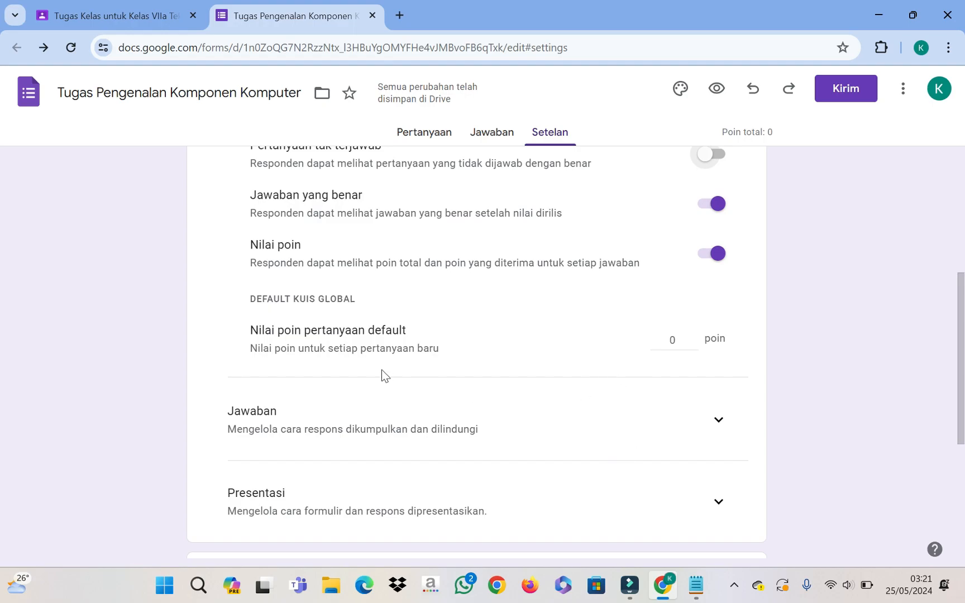
scroll(420, 327, down, 1)
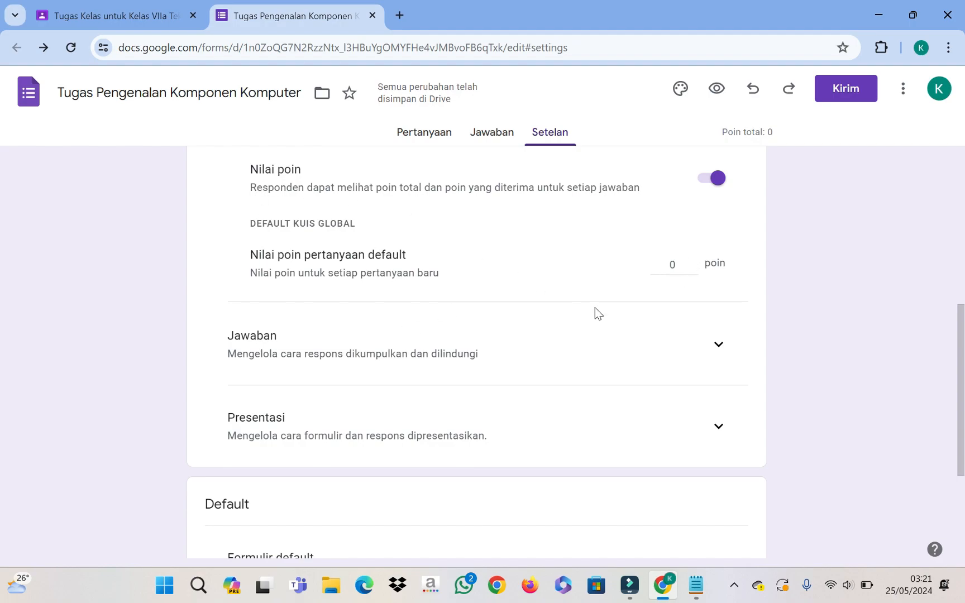
scroll(620, 294, down, 1)
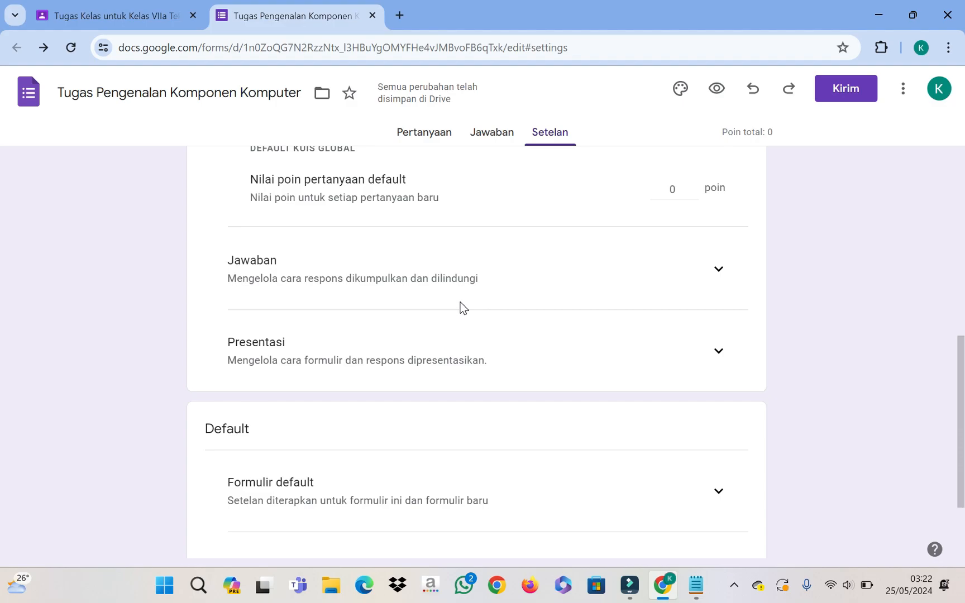
scroll(460, 308, up, 1)
scroll(462, 330, down, 1)
Step: Expand the Jawaban settings and keep 'Kumpulkan alamat email' at 'Jangan kumpulkan'
click(720, 277)
scroll(677, 304, down, 1)
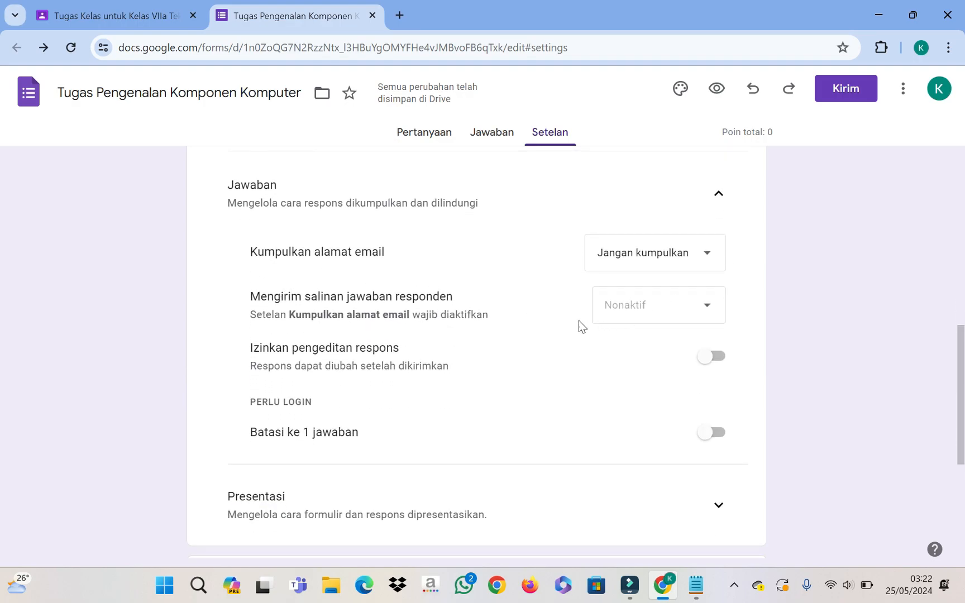
click(707, 264)
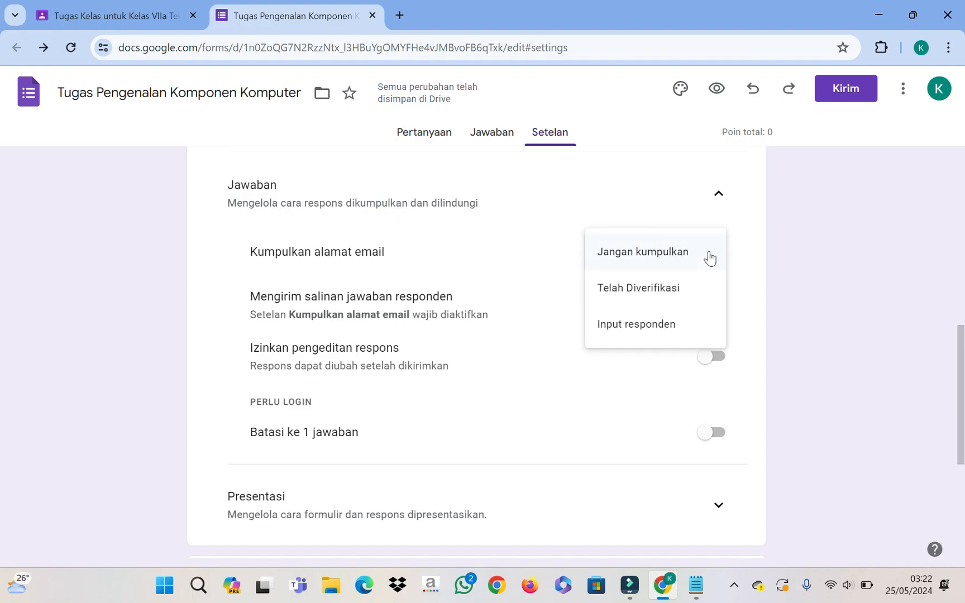
click(709, 257)
click(704, 266)
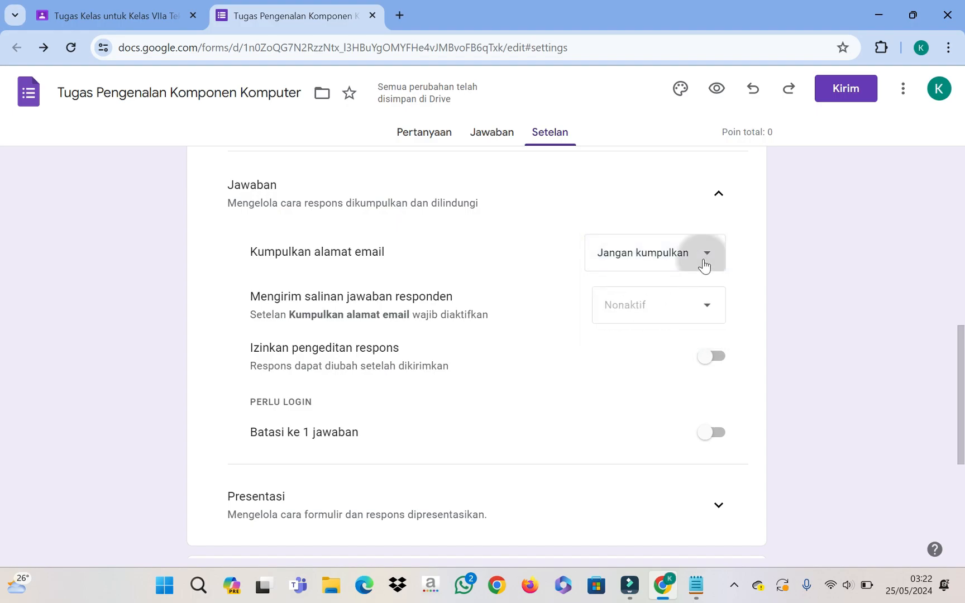
click(707, 260)
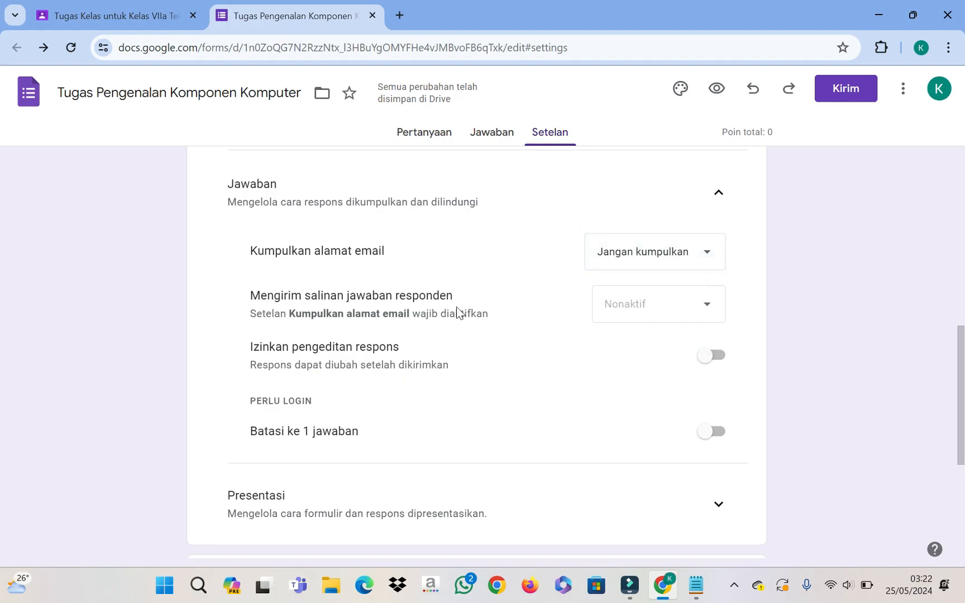
scroll(446, 296, down, 2)
scroll(480, 279, up, 1)
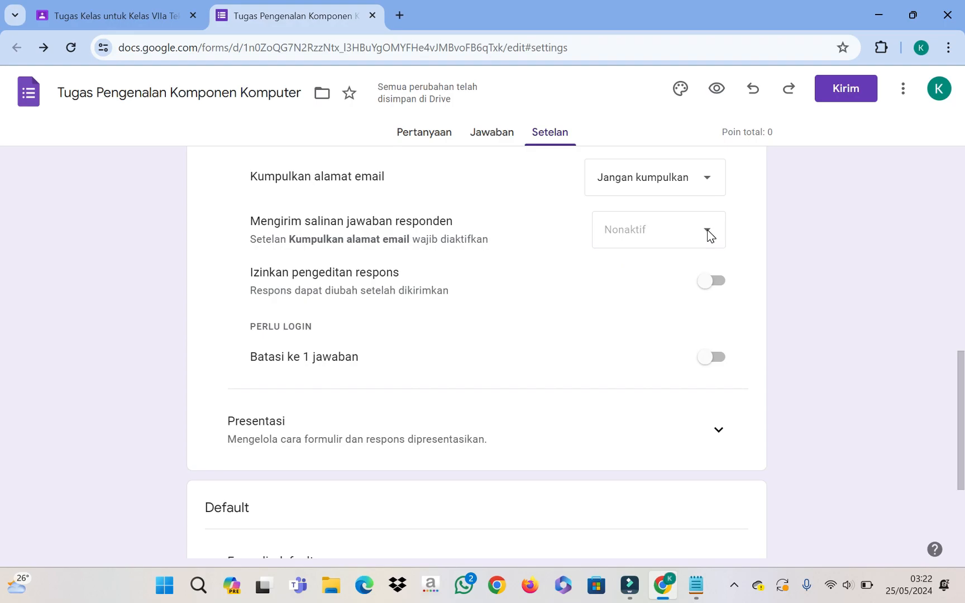
scroll(502, 287, down, 1)
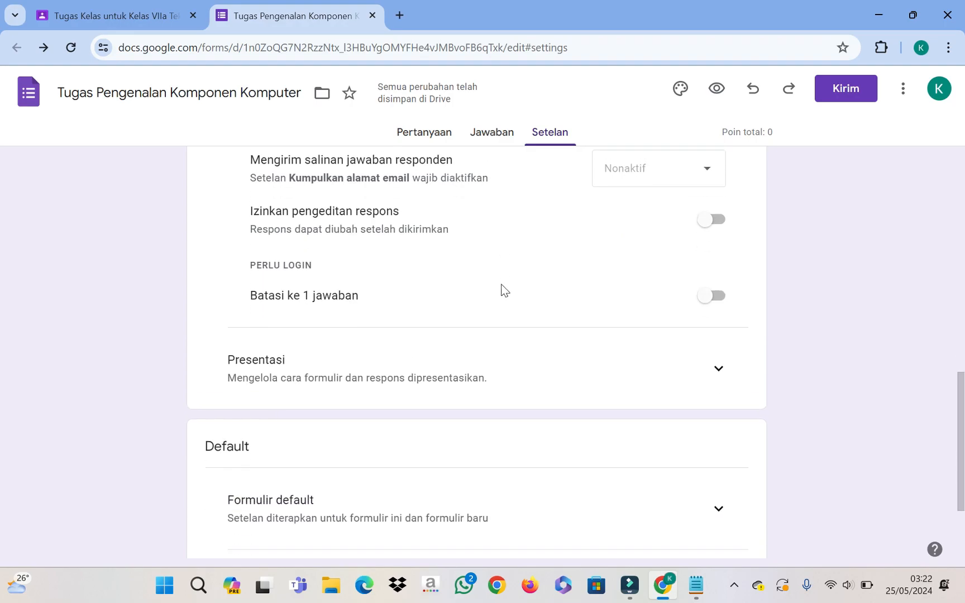
scroll(418, 257, up, 1)
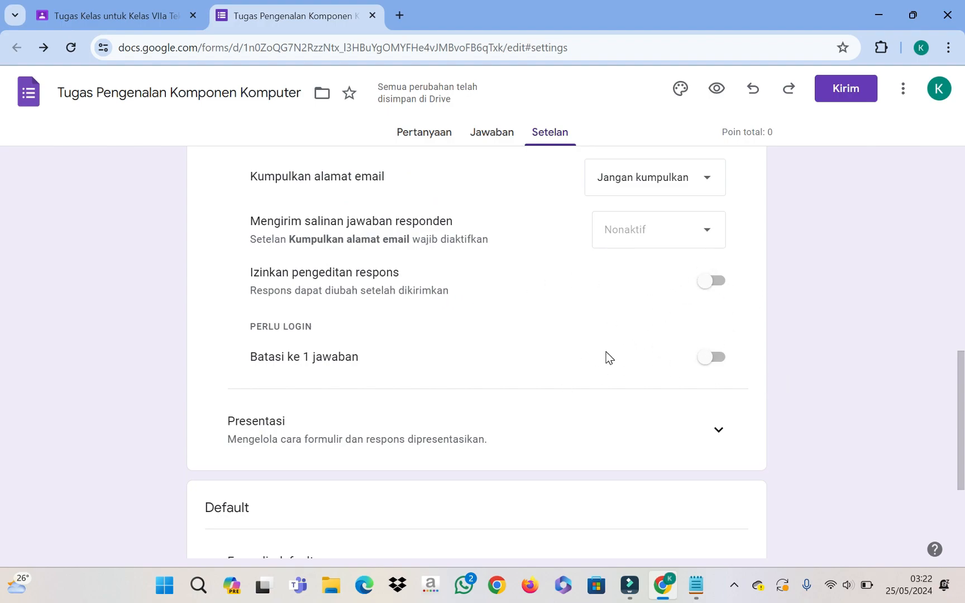
scroll(330, 349, down, 1)
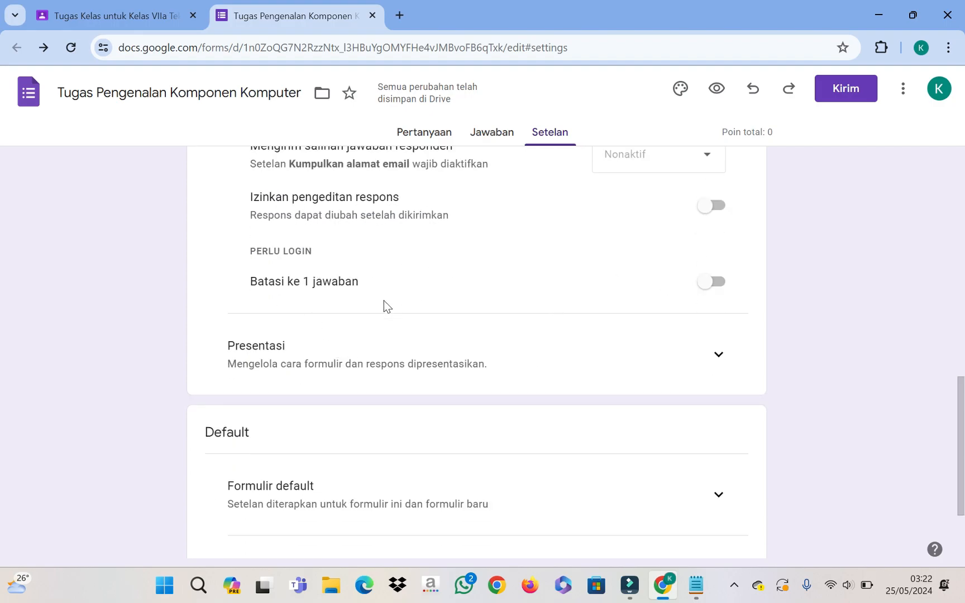
Step: Turn on 'Batasi ke 1 jawaban' so each respondent can answer only once
click(720, 293)
scroll(718, 310, down, 3)
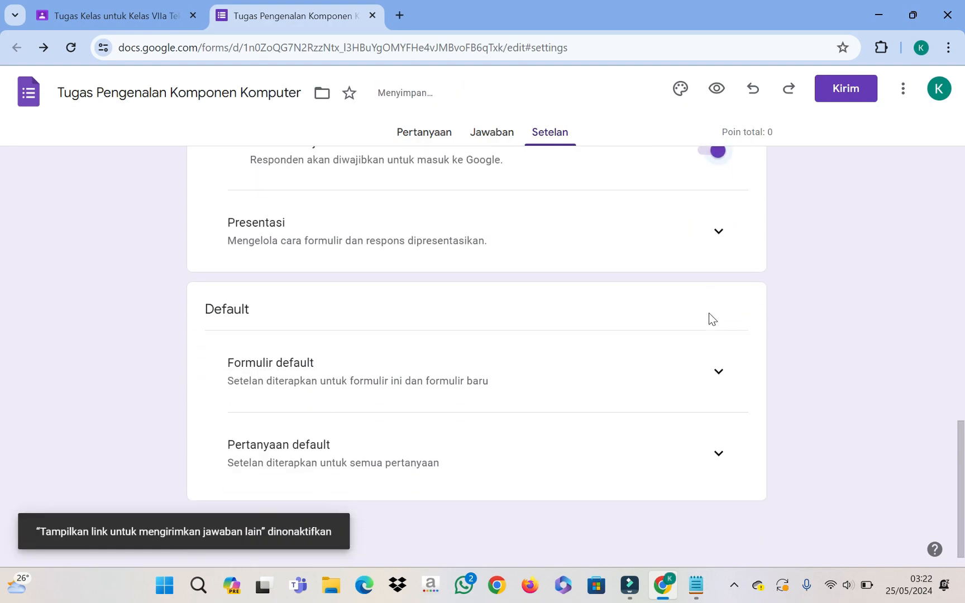
scroll(635, 311, up, 3)
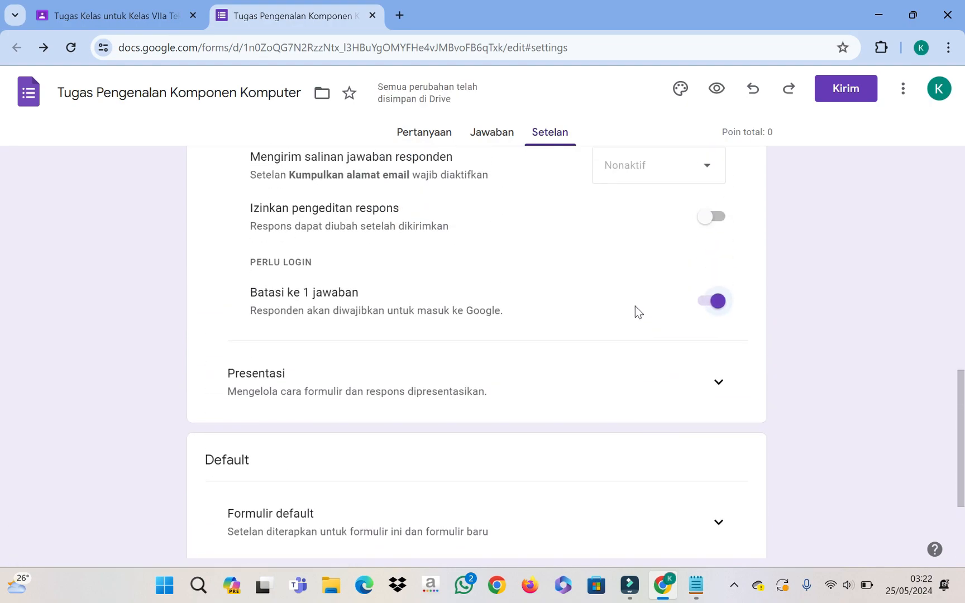
scroll(633, 312, down, 1)
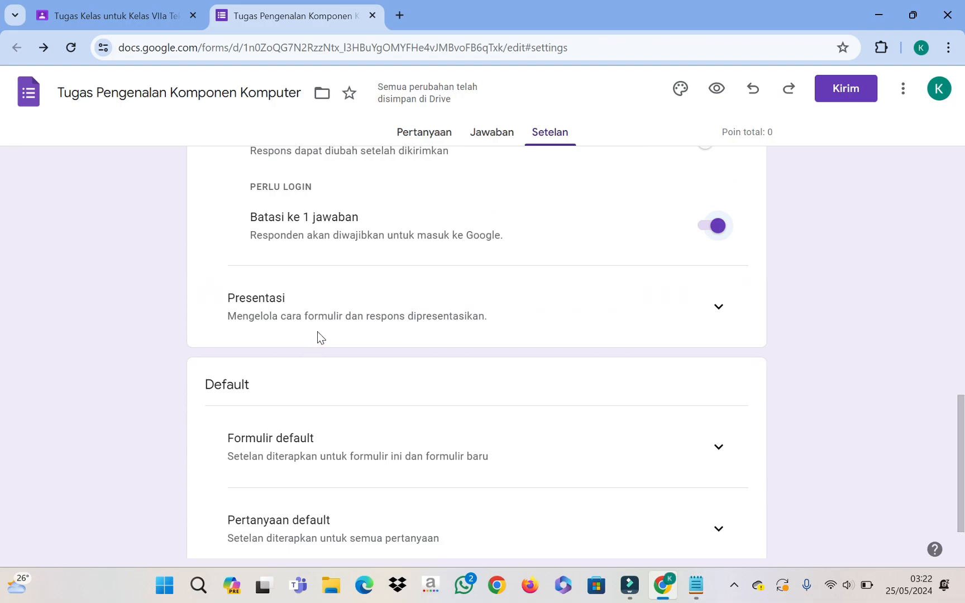
scroll(337, 342, down, 1)
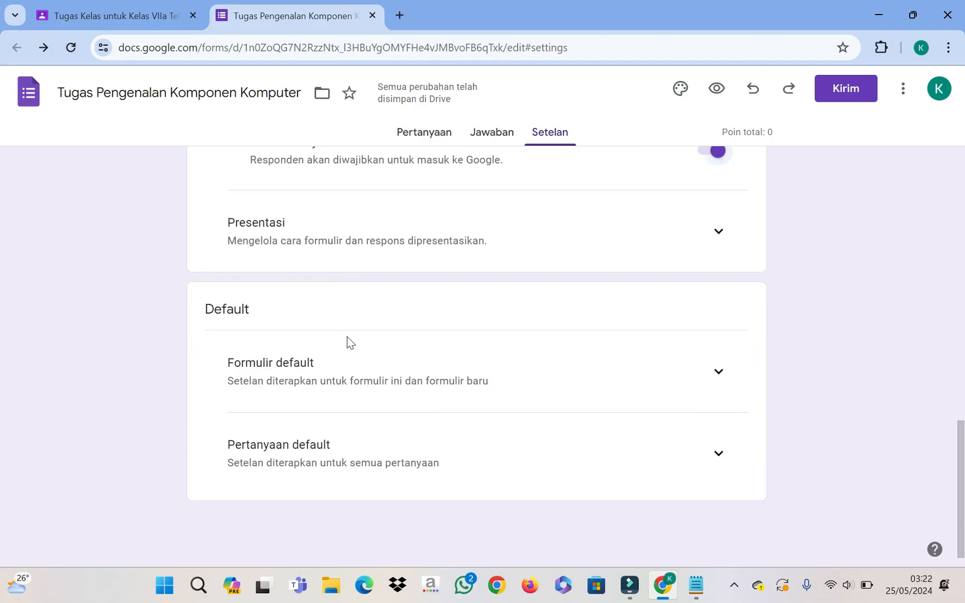
click(720, 244)
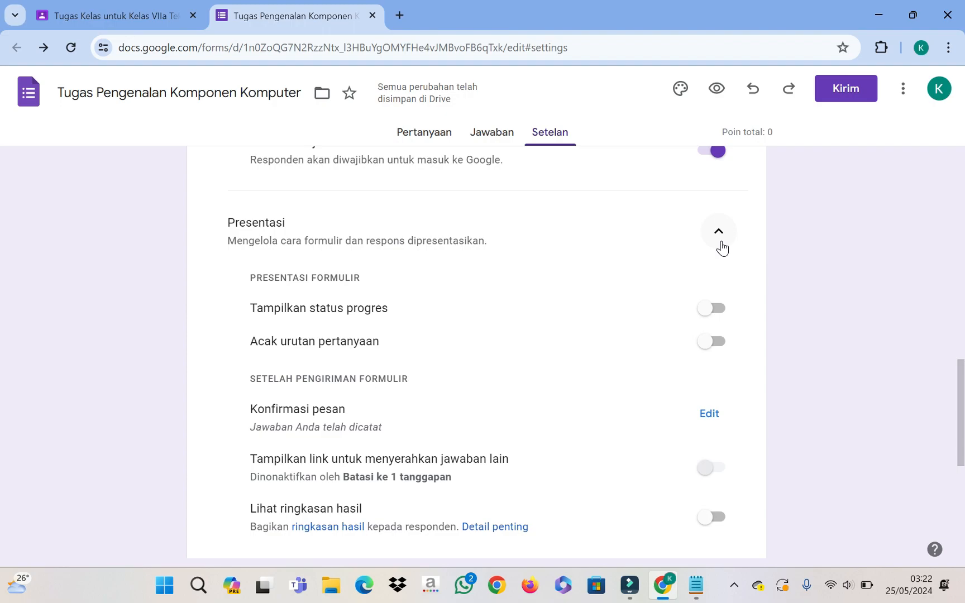
scroll(721, 249, down, 2)
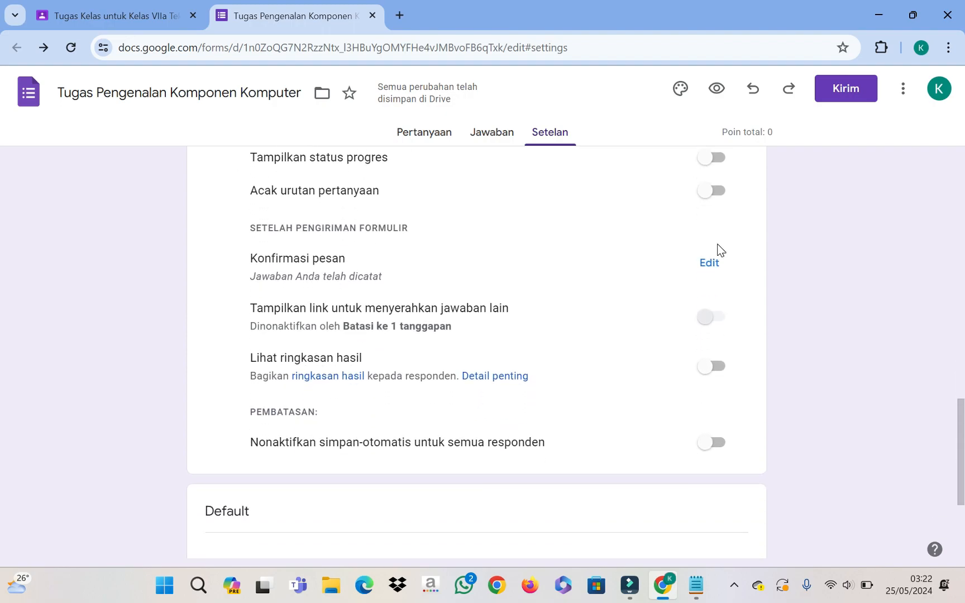
scroll(720, 250, up, 1)
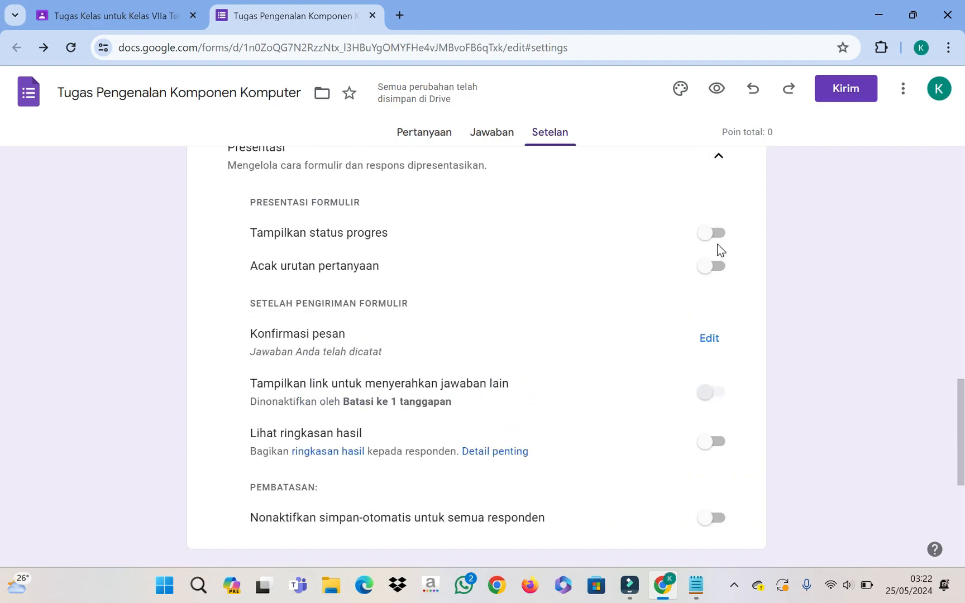
scroll(720, 249, up, 1)
scroll(718, 251, down, 1)
scroll(713, 245, down, 1)
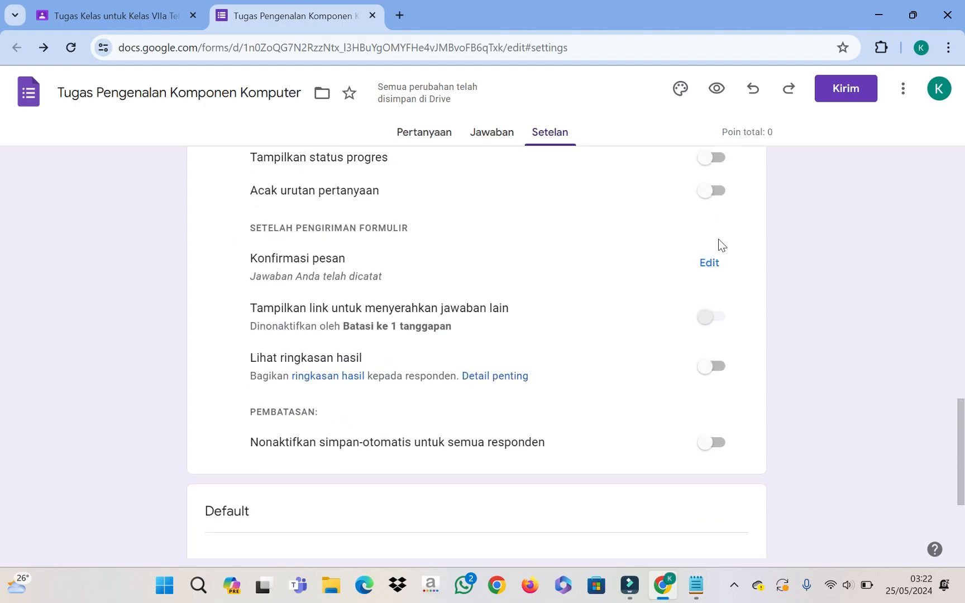
scroll(717, 242, up, 2)
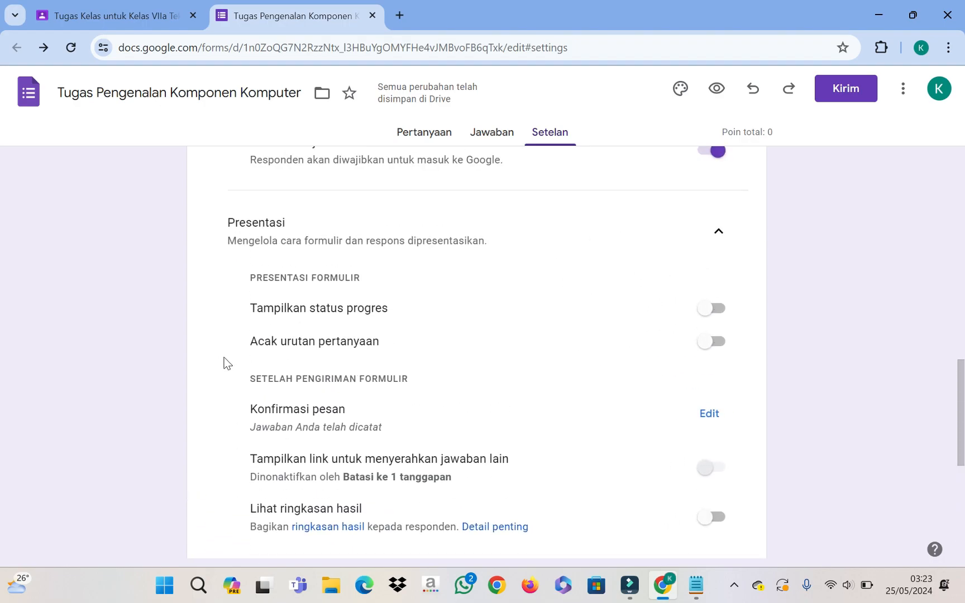
click(710, 343)
scroll(531, 373, down, 1)
scroll(532, 373, down, 1)
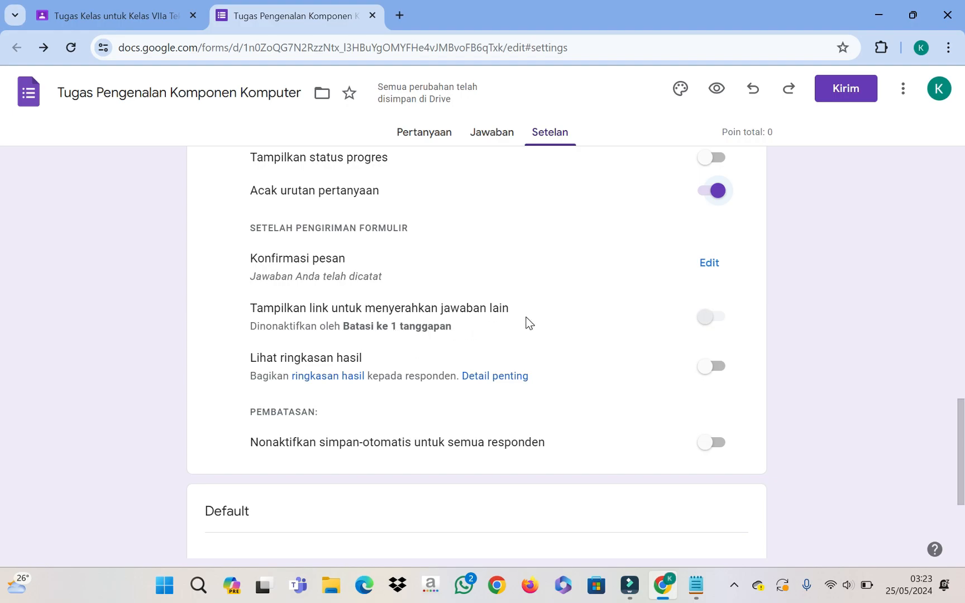
scroll(484, 331, down, 1)
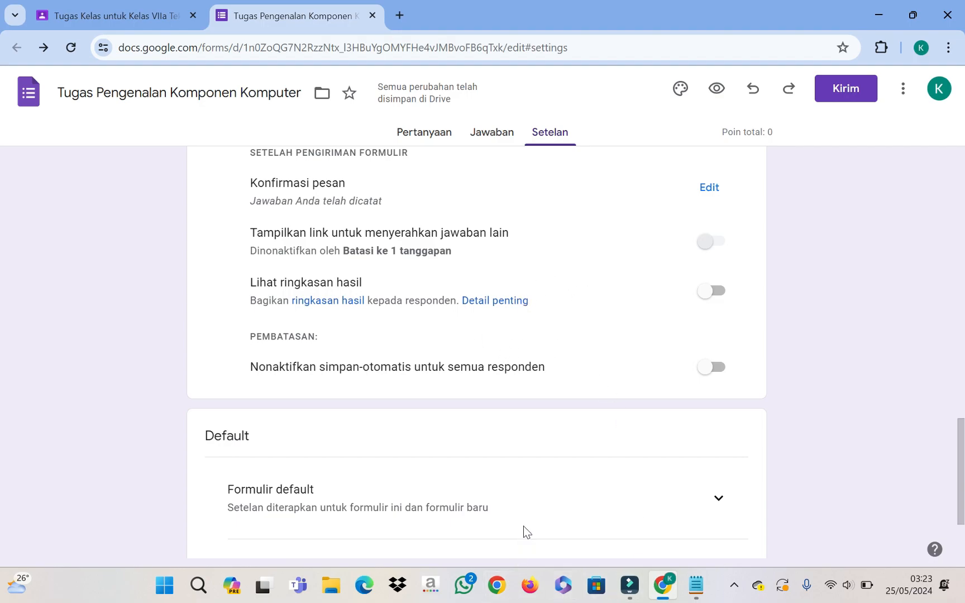
scroll(538, 502, down, 1)
scroll(571, 459, down, 1)
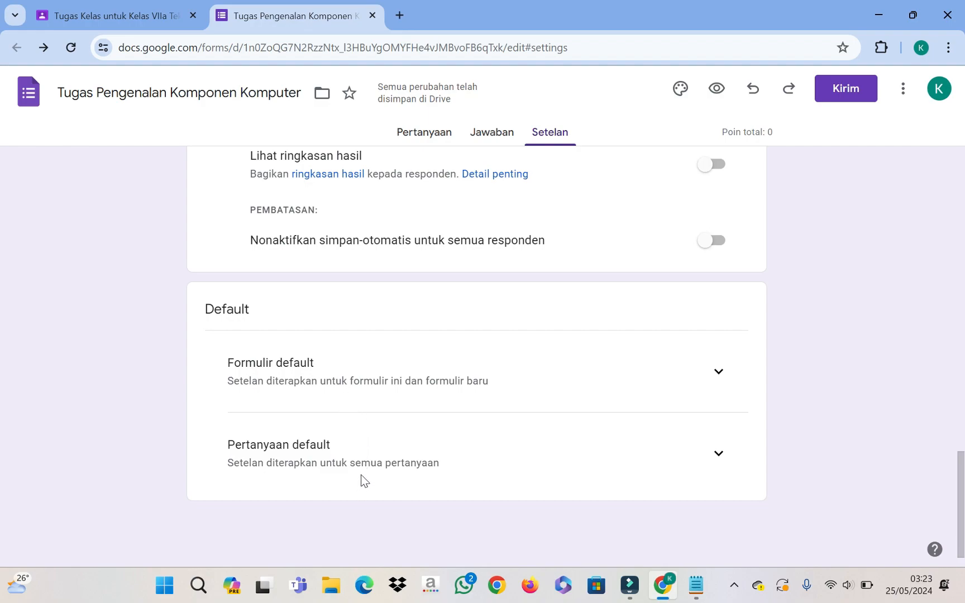
Step: Expand Formulir default and Pertanyaan default to check the email and required-question defaults
click(715, 373)
scroll(672, 394, down, 1)
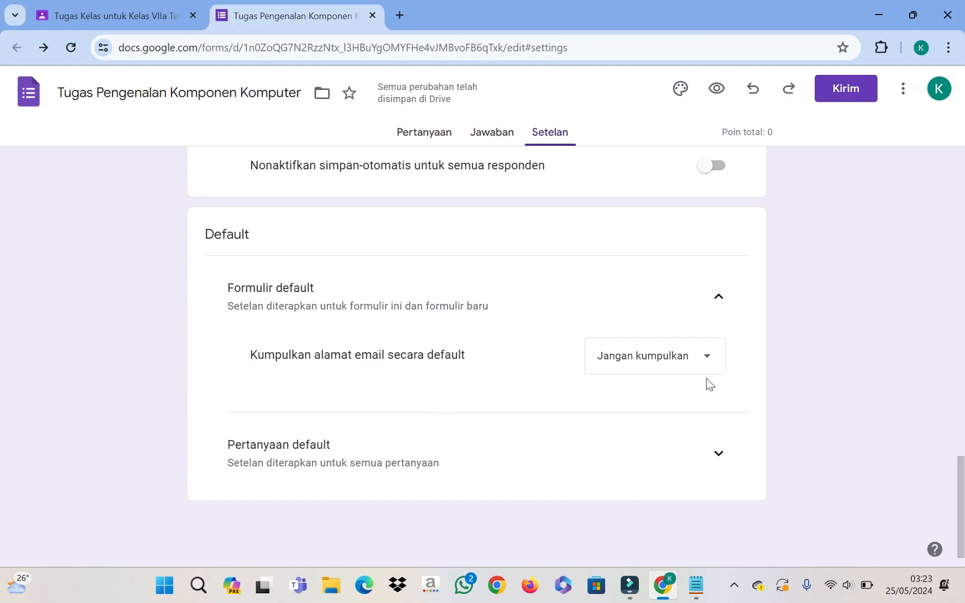
click(718, 455)
scroll(660, 432, down, 1)
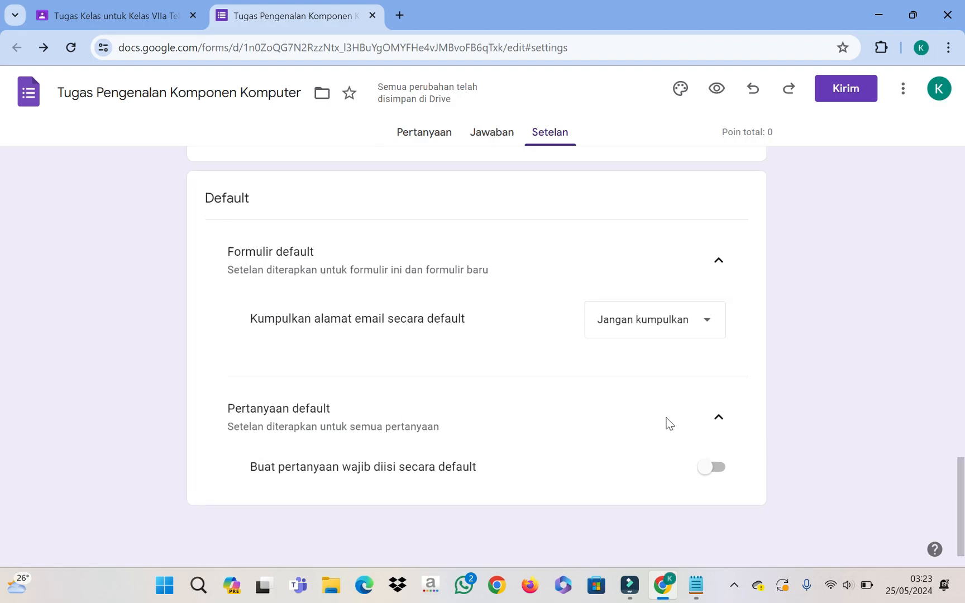
scroll(666, 422, up, 15)
scroll(641, 366, up, 10)
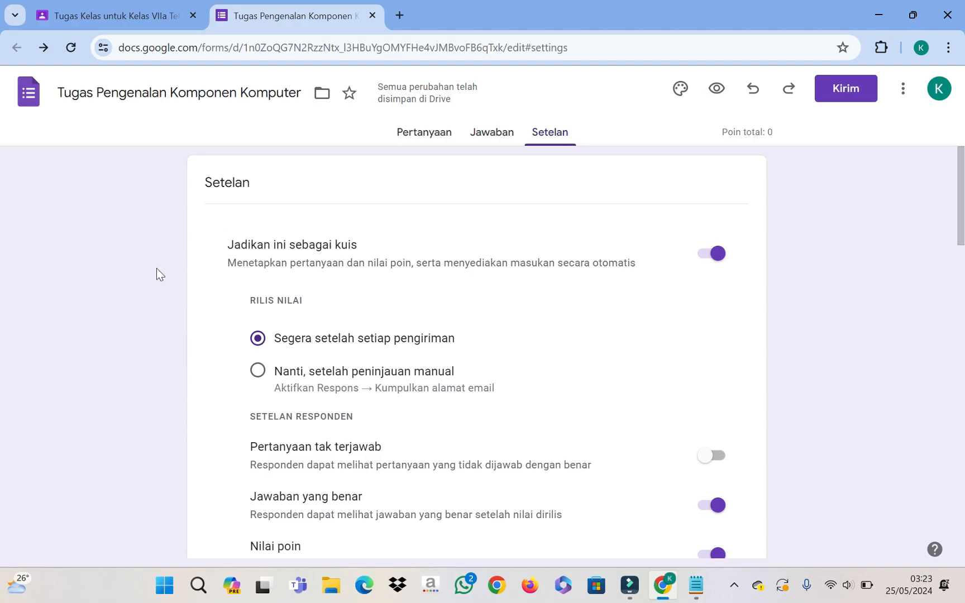
scroll(406, 399, down, 3)
scroll(407, 397, up, 3)
Step: Copy the quiz's link, shortened with Persingkat URL, from the Kirim dialog
click(845, 94)
scroll(533, 276, down, 1)
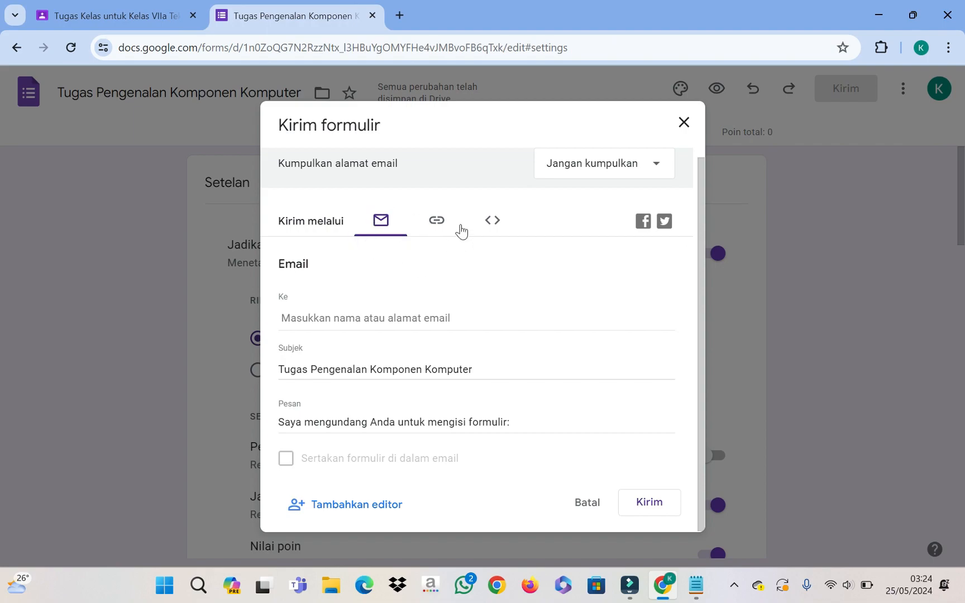
click(435, 222)
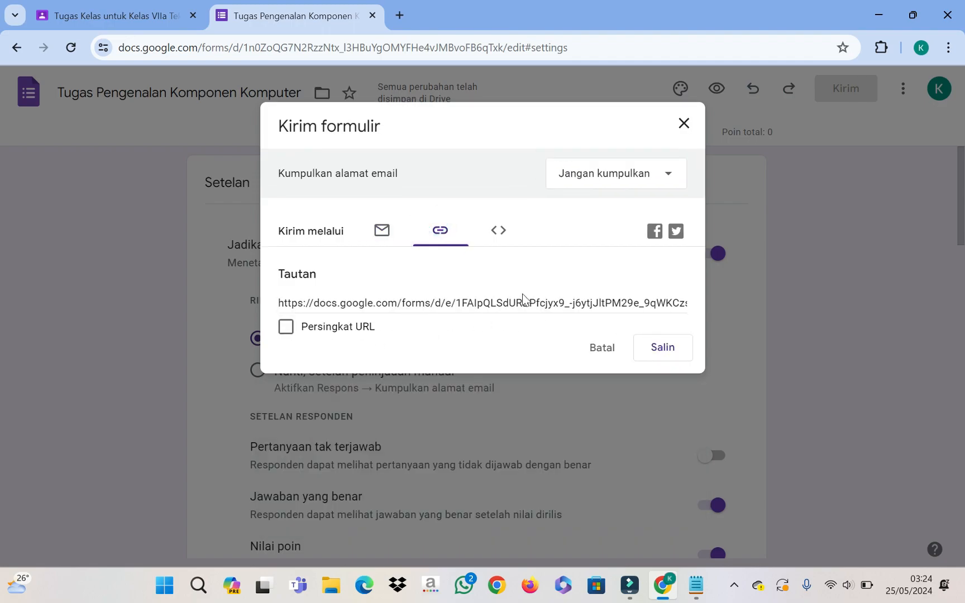
click(286, 329)
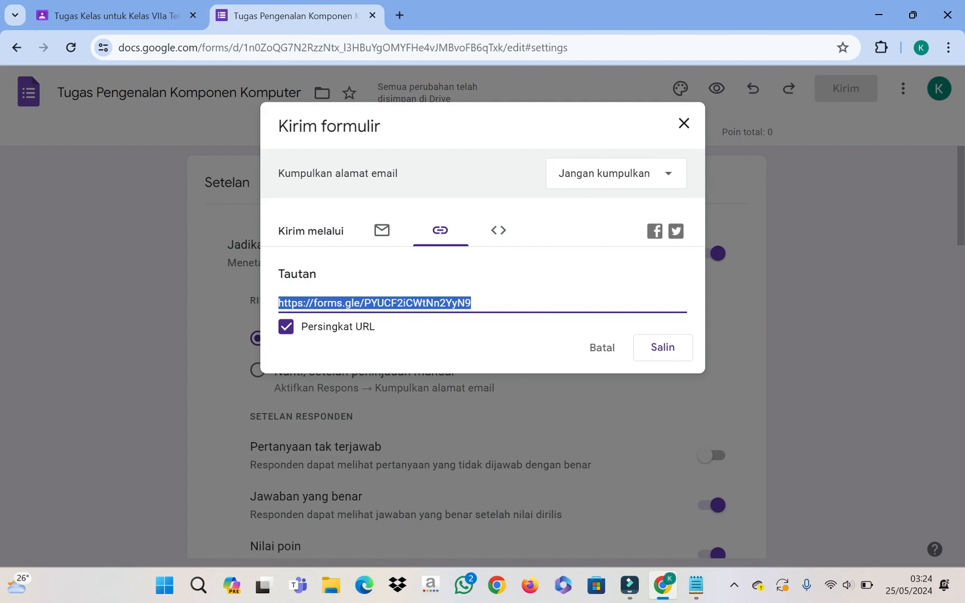
click(655, 349)
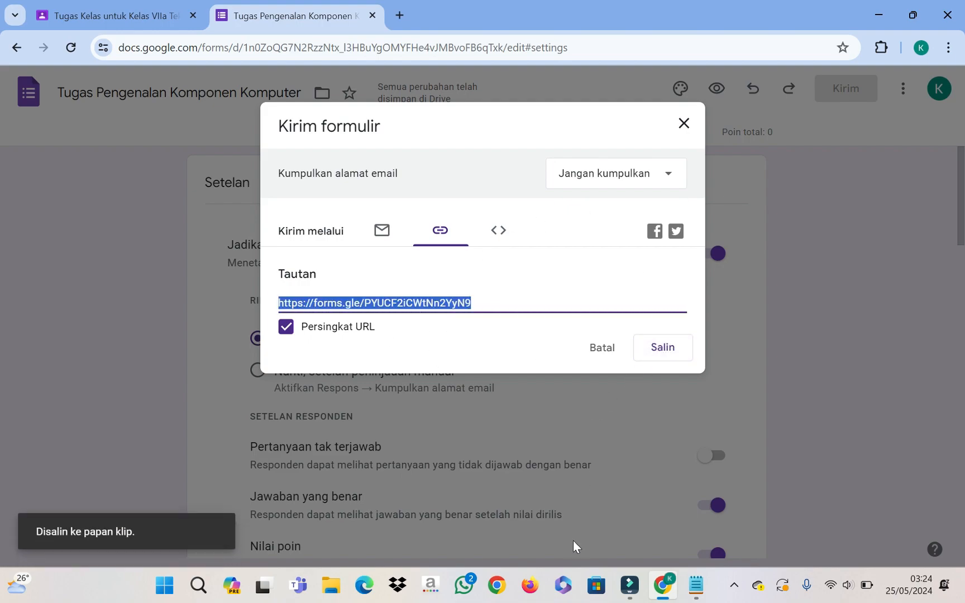
click(685, 131)
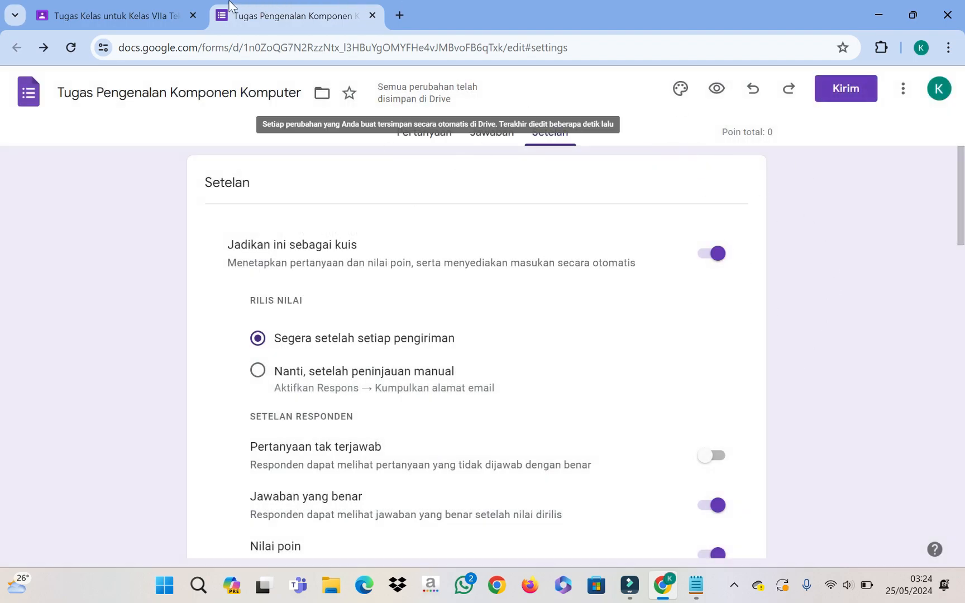
Step: Swap the Blank Quiz attachment for the pasted forms.gle quiz link, then return to Forms
click(123, 15)
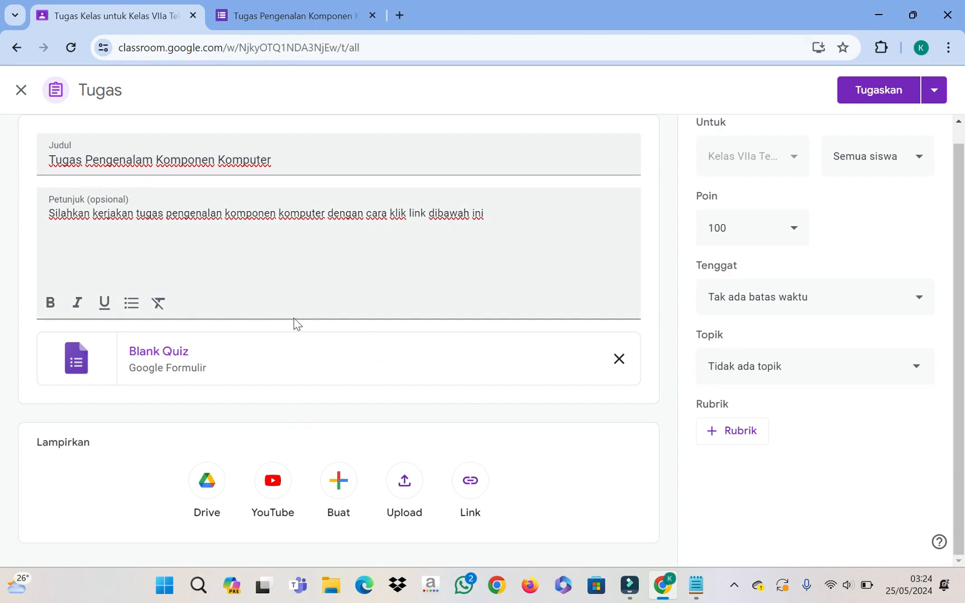
click(617, 360)
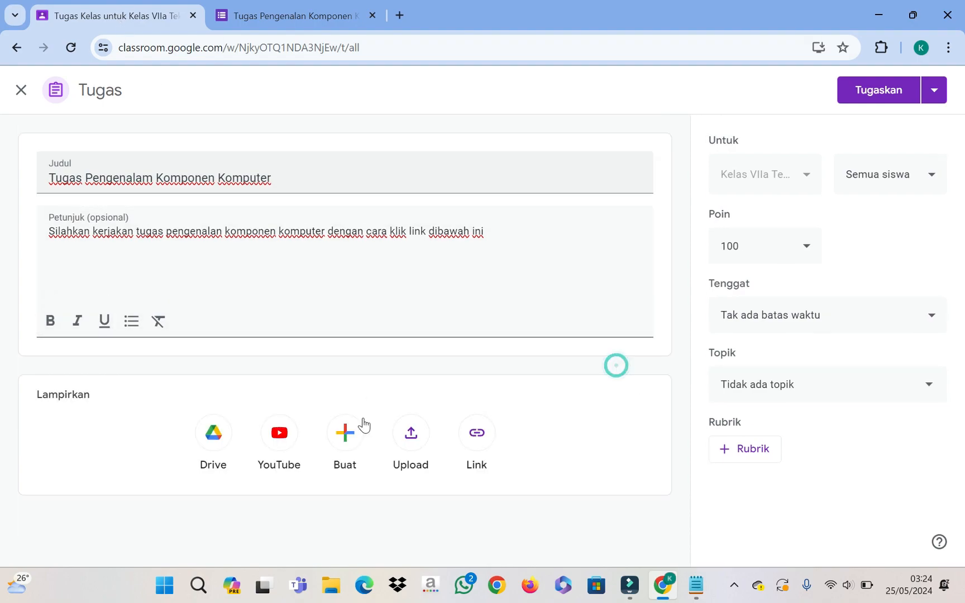
click(479, 433)
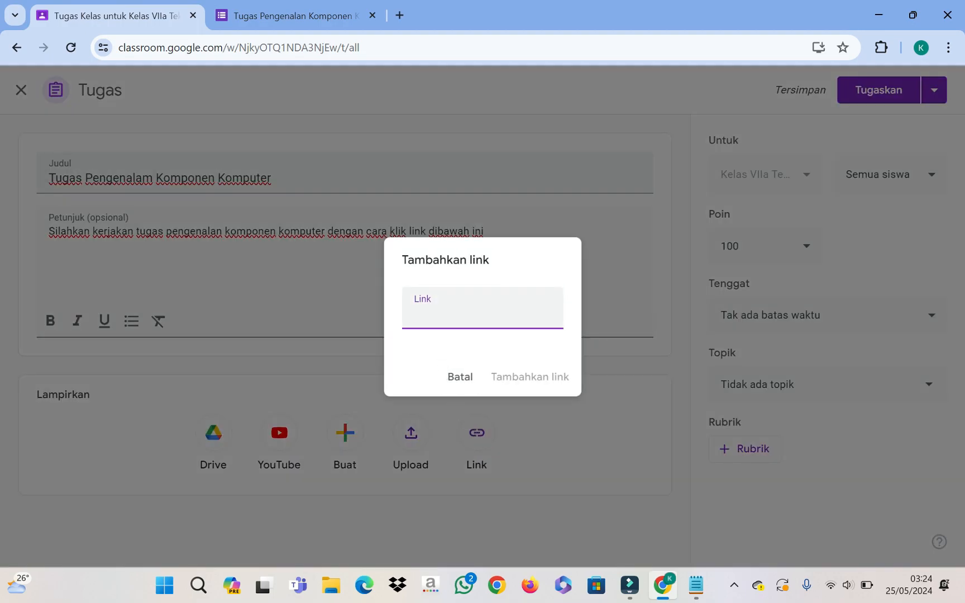
text(https://forms.gle/PYUCF2iCWtNn2YyN9)
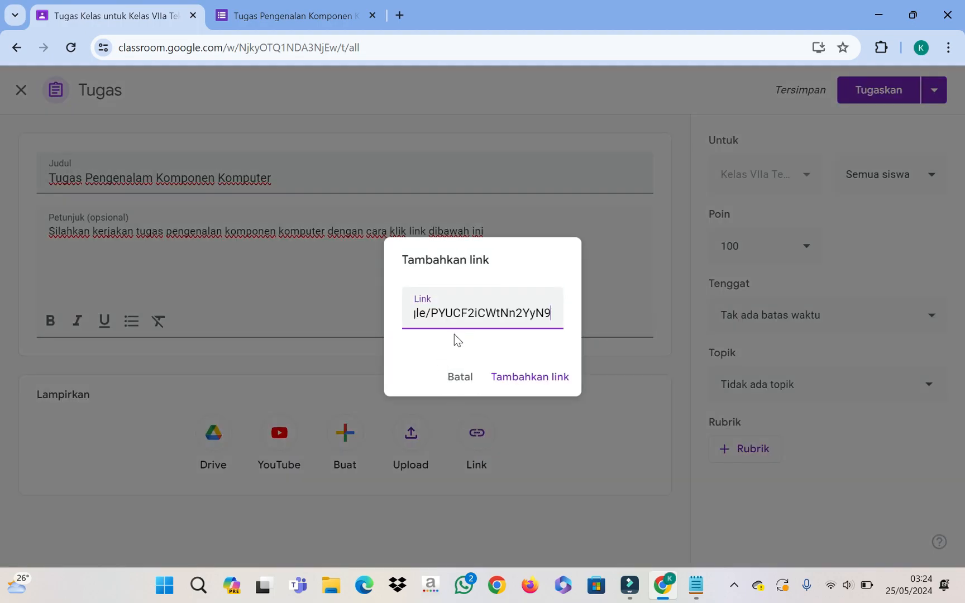
click(527, 377)
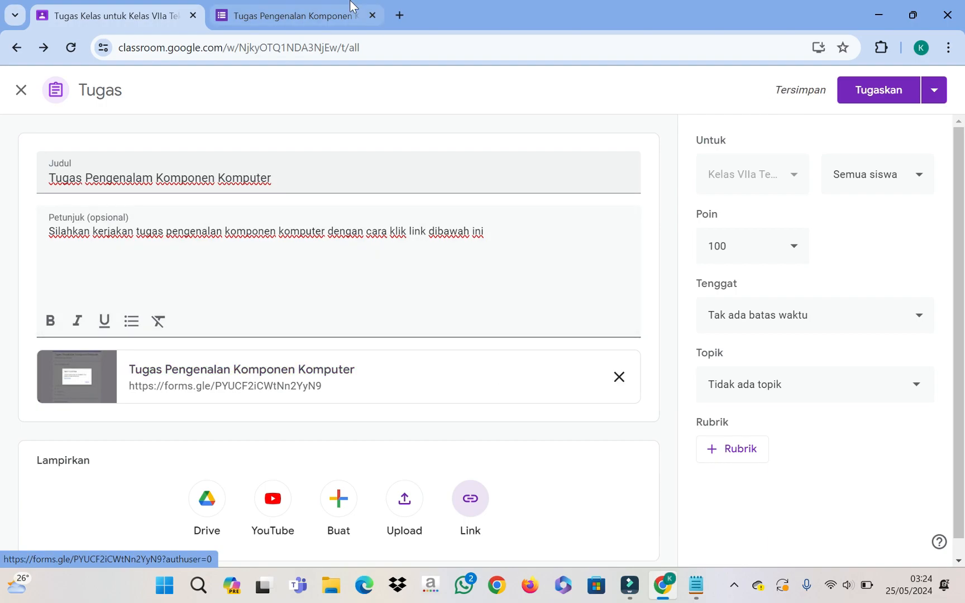
click(331, 11)
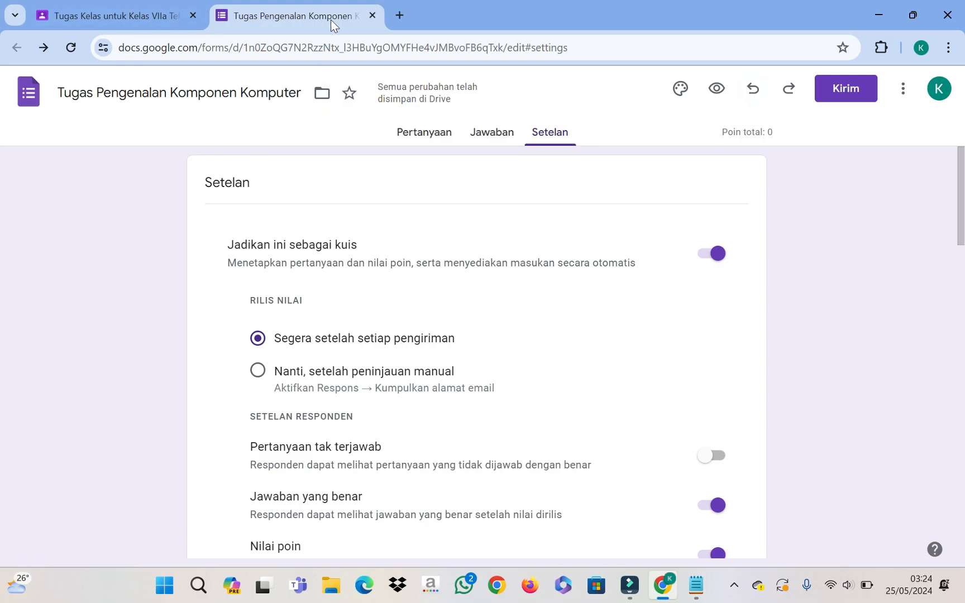
Step: Open Google Drive from a 'drive saya' search and dismiss the Drive tips
click(399, 18)
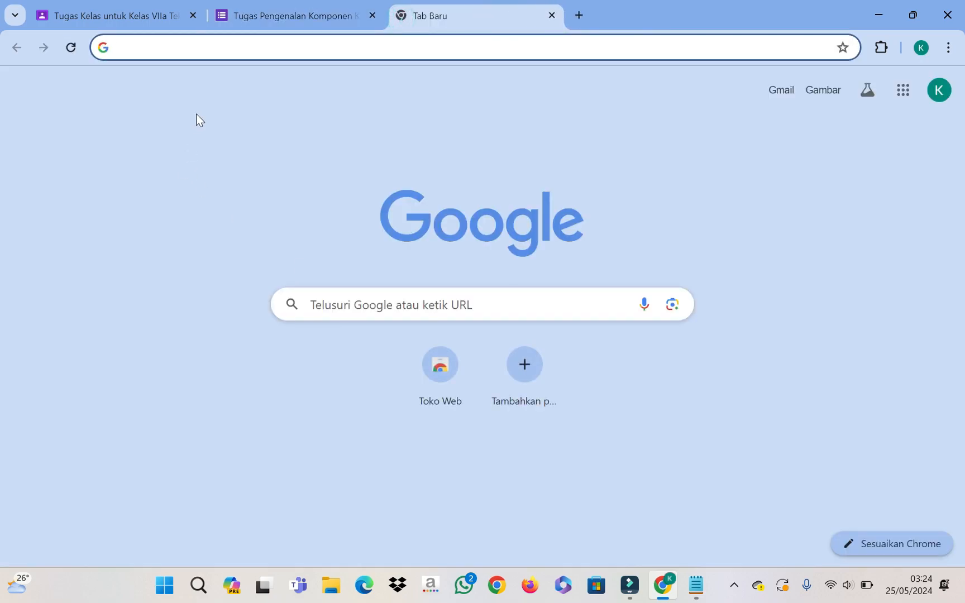
text(drive)
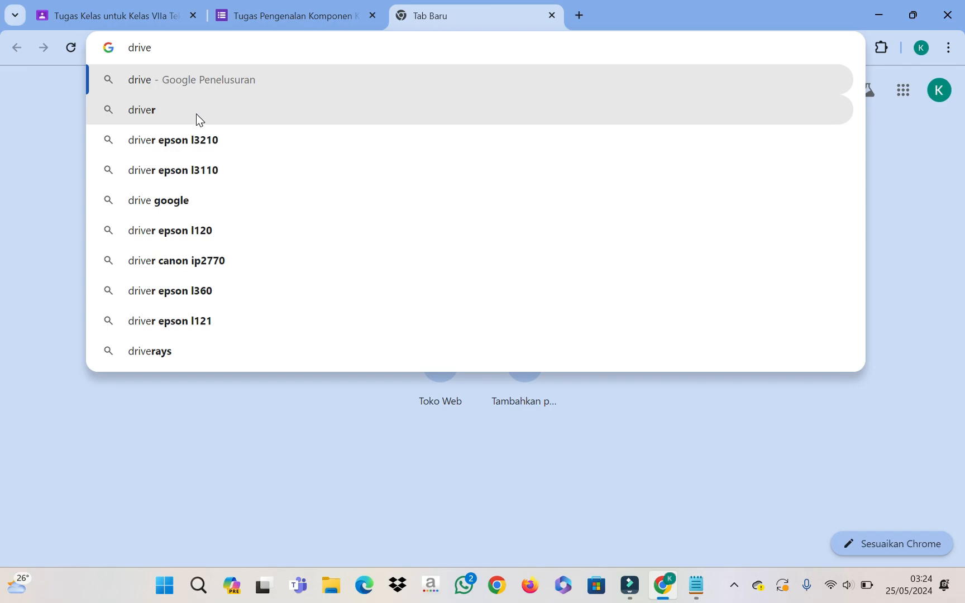
text( saya)
key(Return)
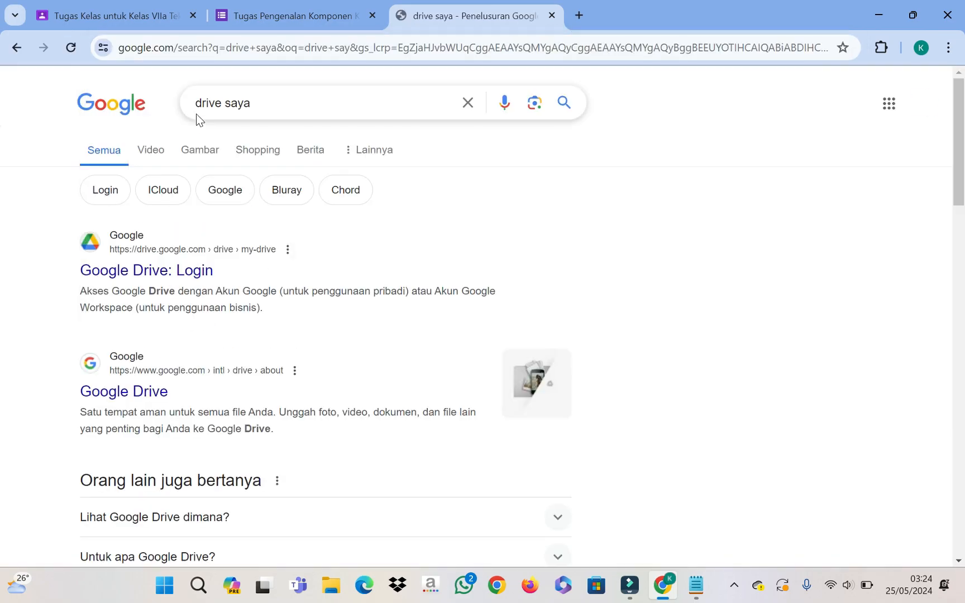
click(106, 271)
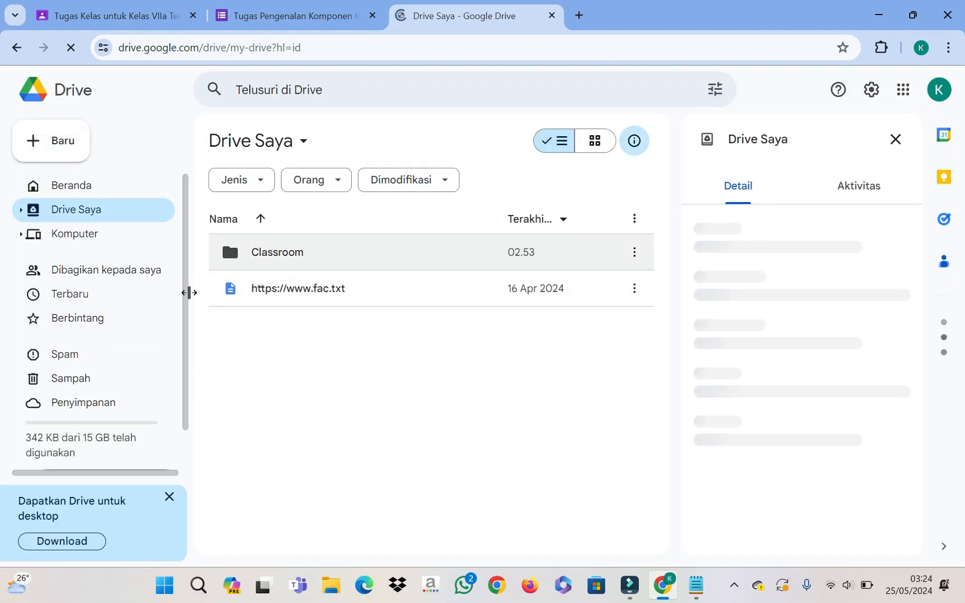
click(395, 261)
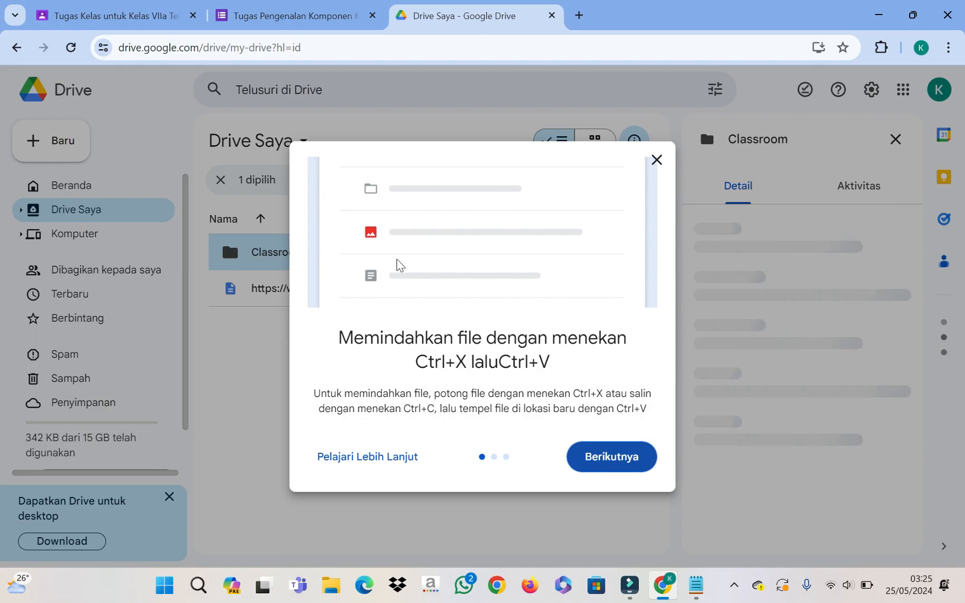
click(596, 459)
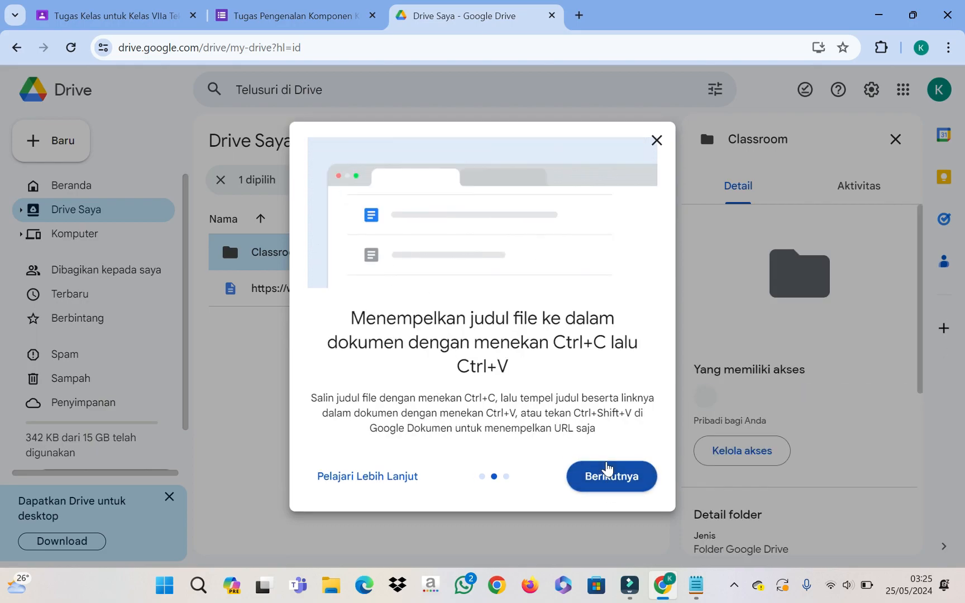
click(606, 471)
click(626, 465)
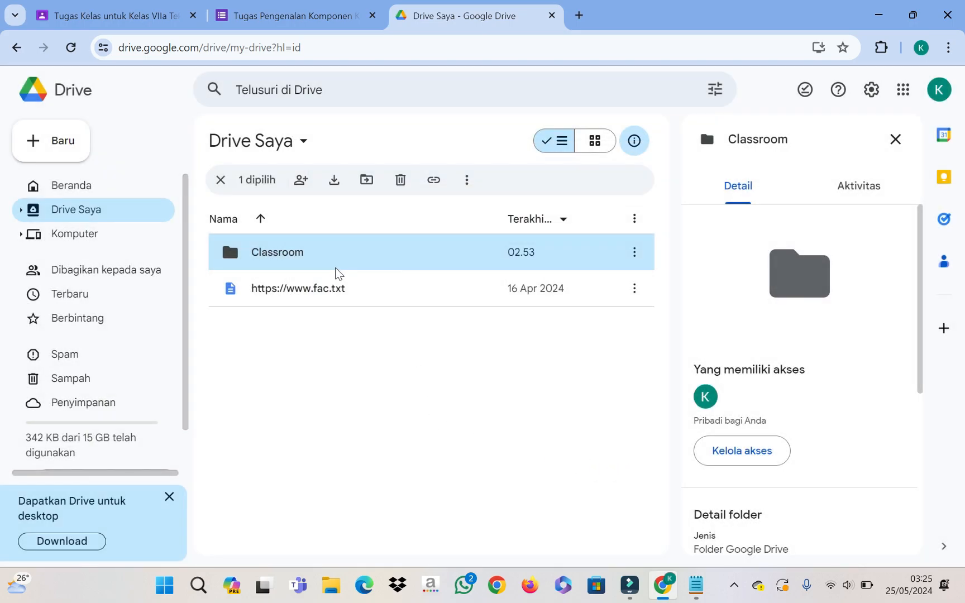
Step: Browse into Classroom > Kelas VII 7a, then go back to the Classroom assignment
double_click(320, 263)
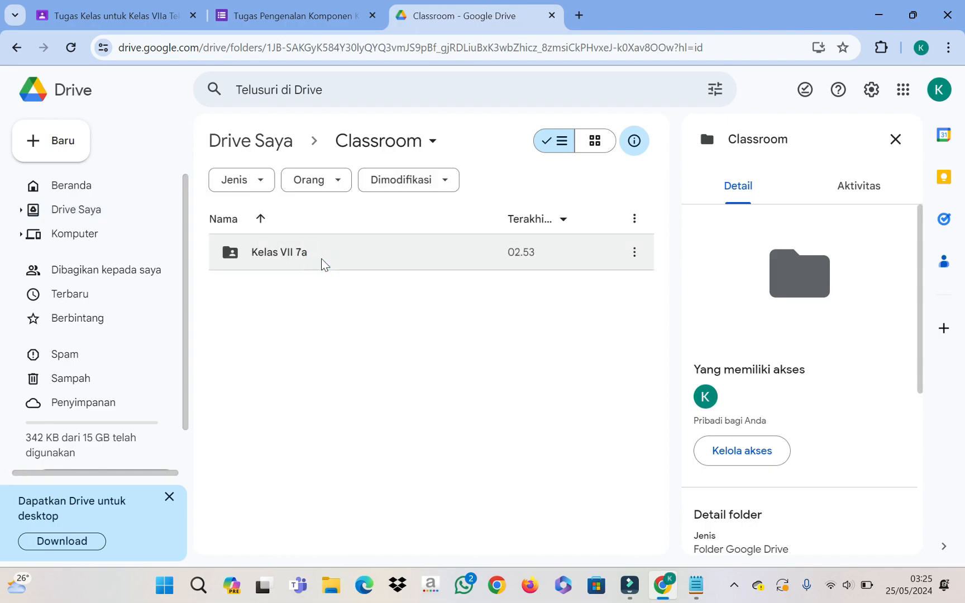
click(327, 255)
double_click(327, 256)
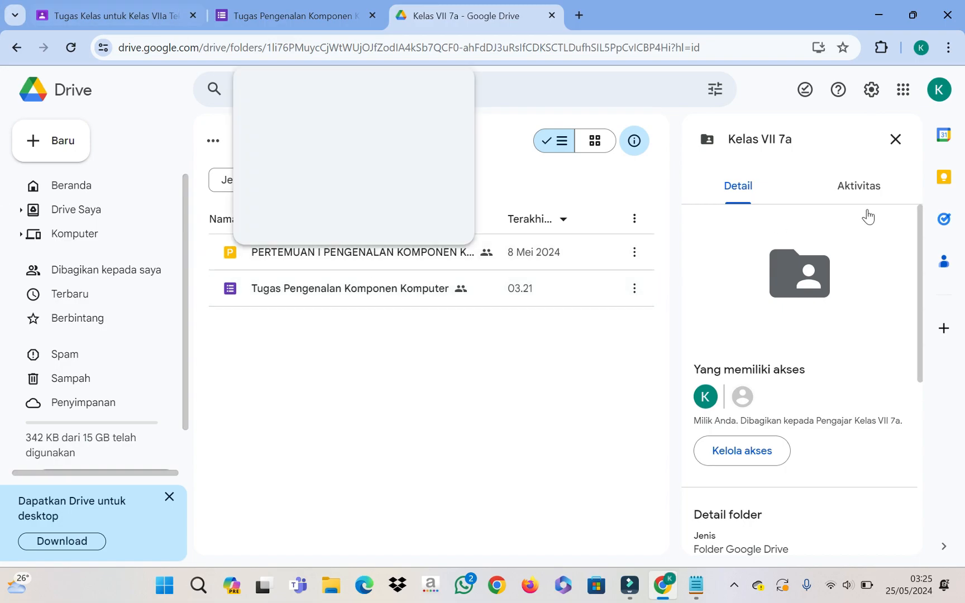
click(138, 14)
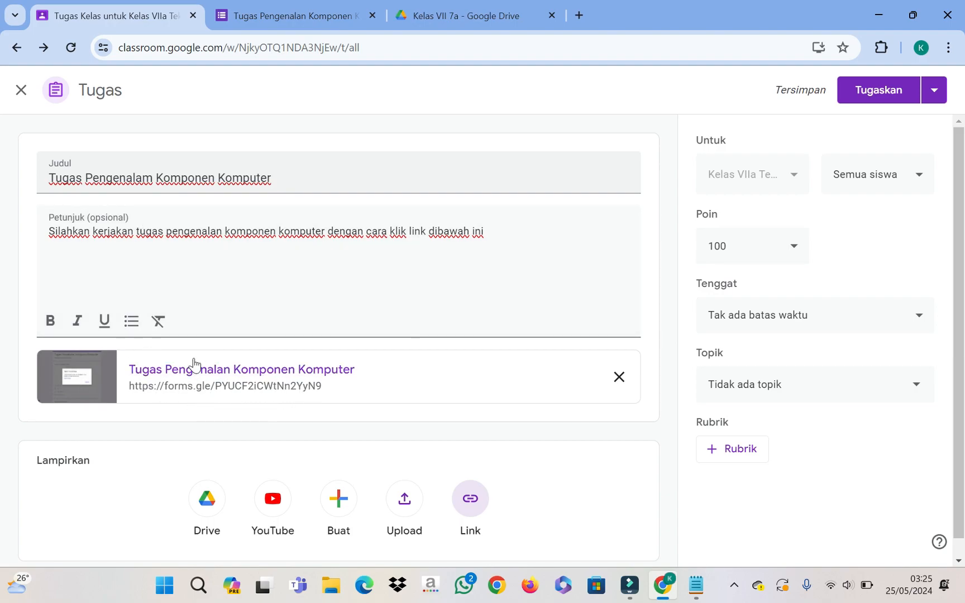
Step: File the assignment under topic Pengenalan Komponen Komputer, keeping 100 points
click(837, 391)
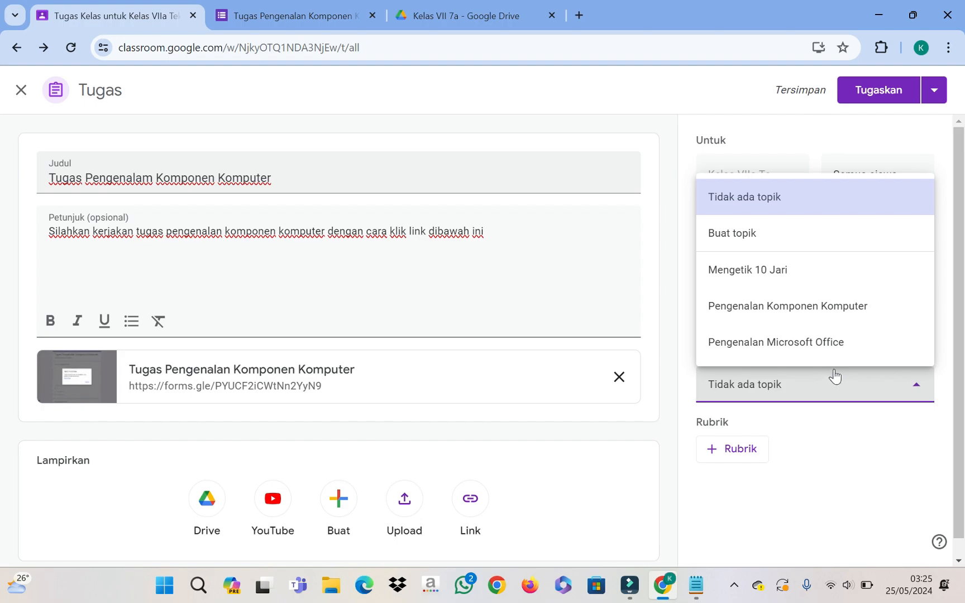
click(803, 314)
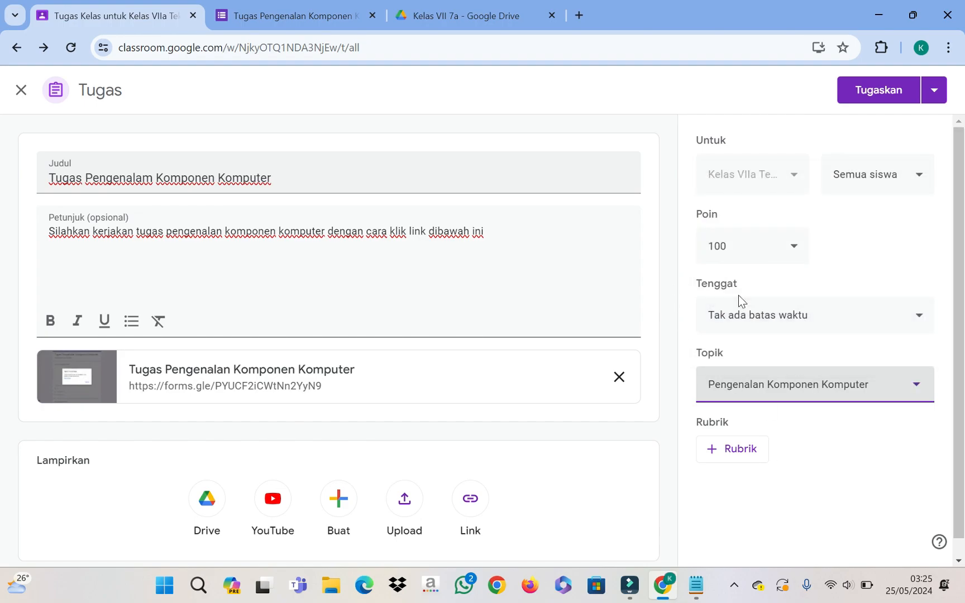
click(795, 247)
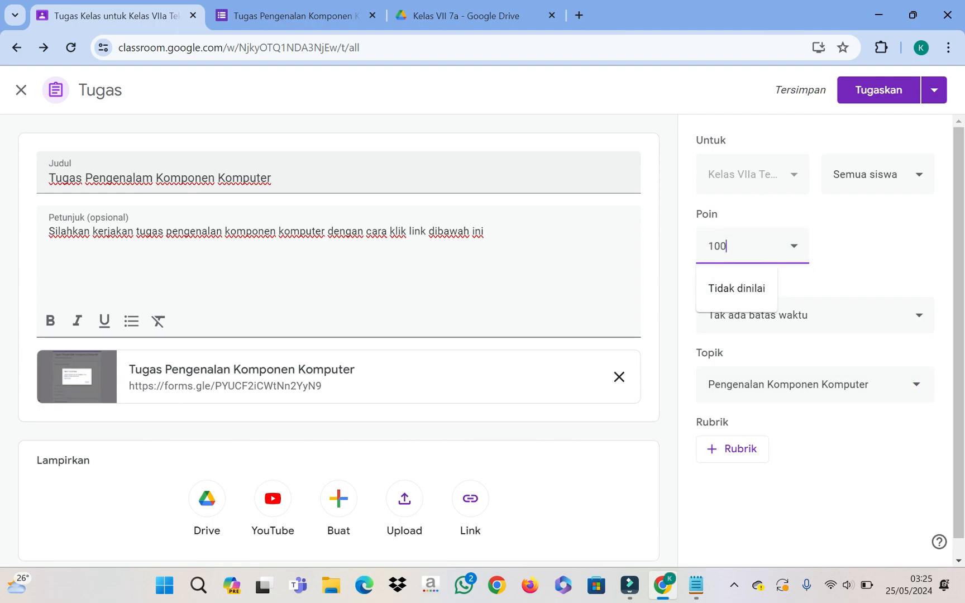
click(801, 284)
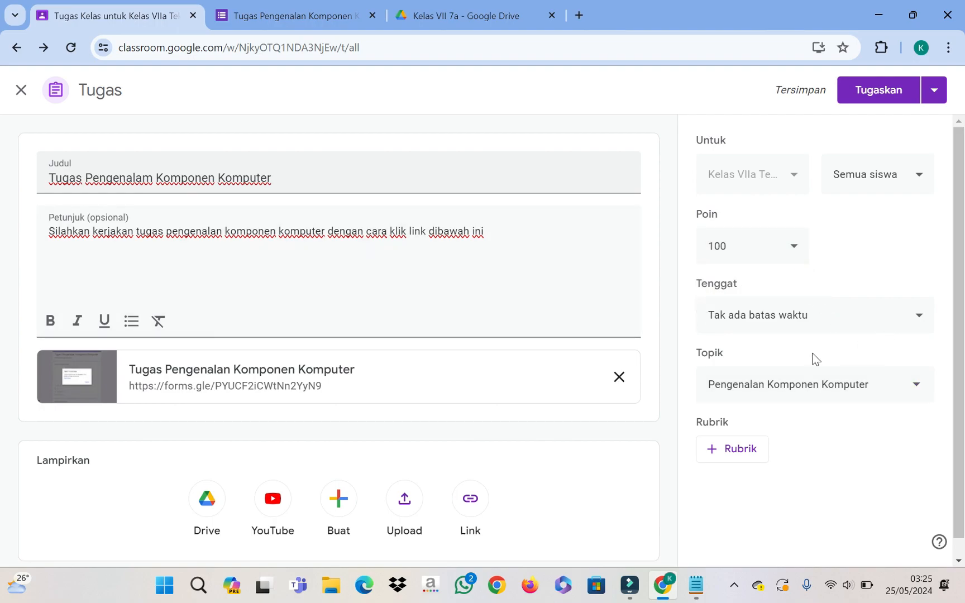
Step: Set the assignment's due date to 28 May at 23.59
click(917, 318)
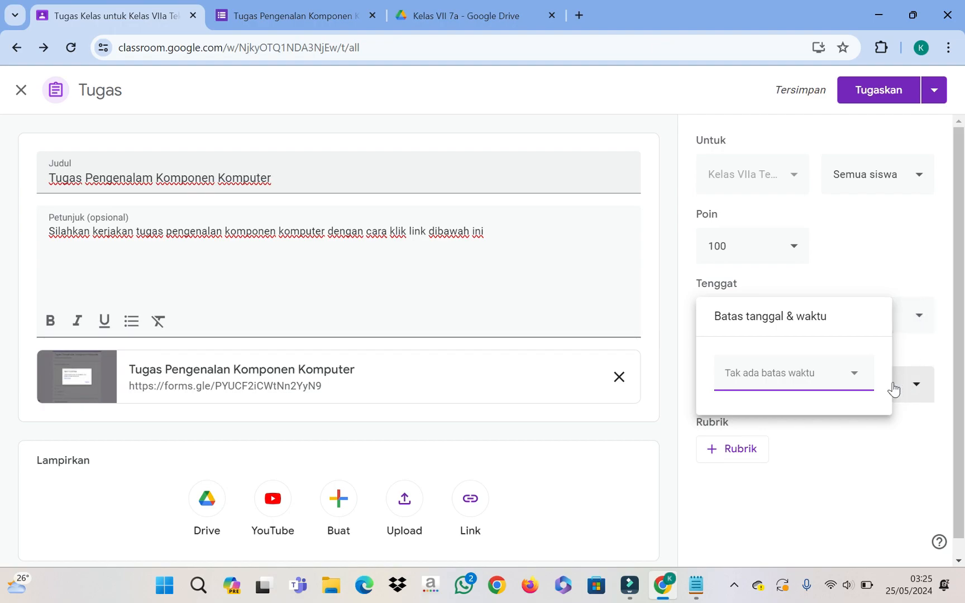
click(854, 379)
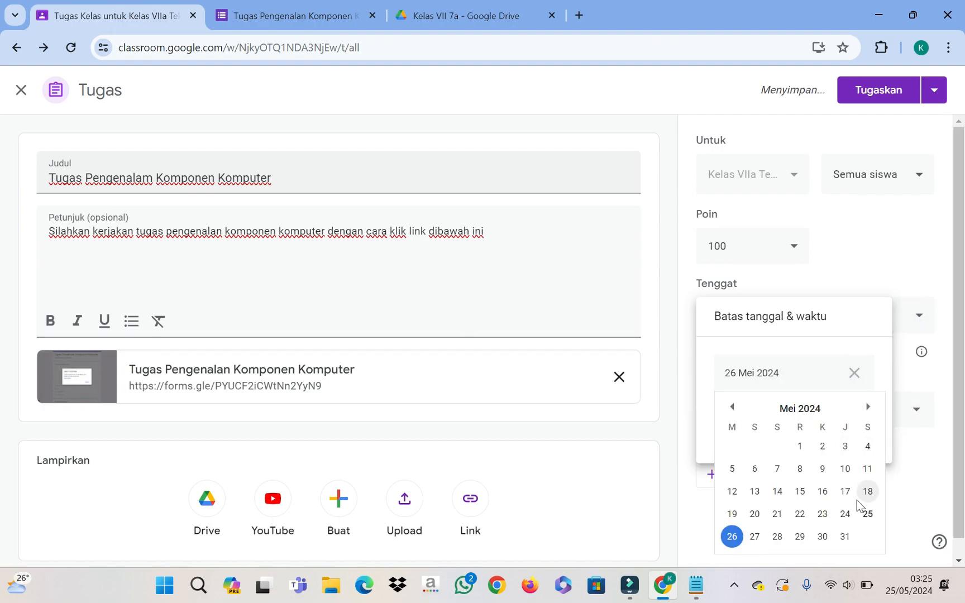
click(777, 537)
click(767, 425)
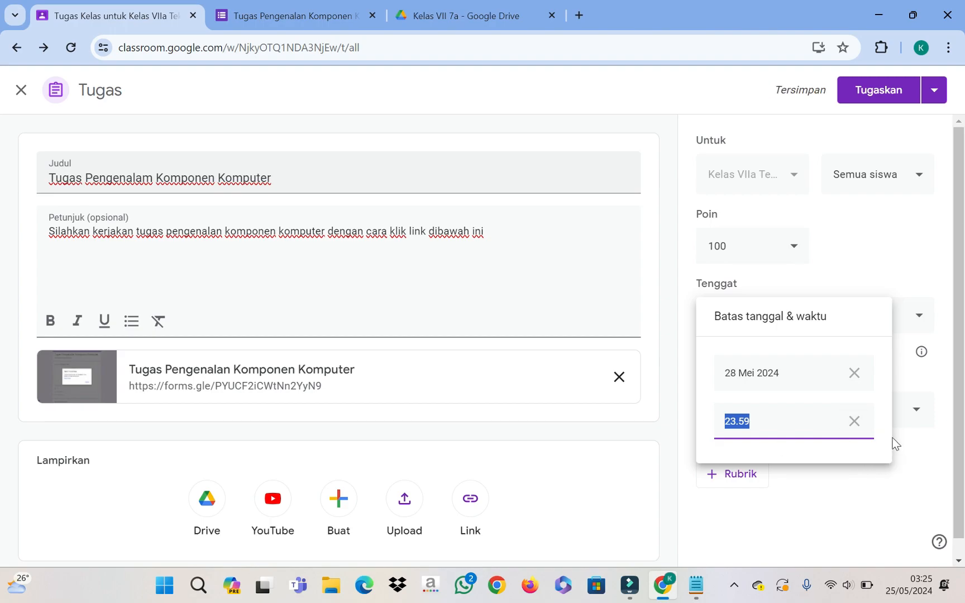
click(904, 452)
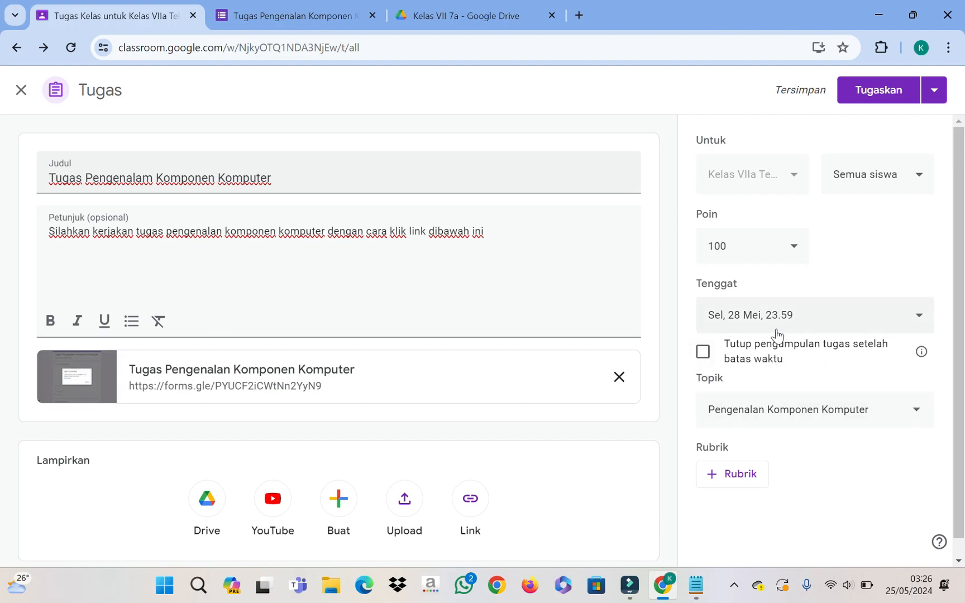
Step: Close submissions after the deadline and bring up the rubric choices
click(702, 351)
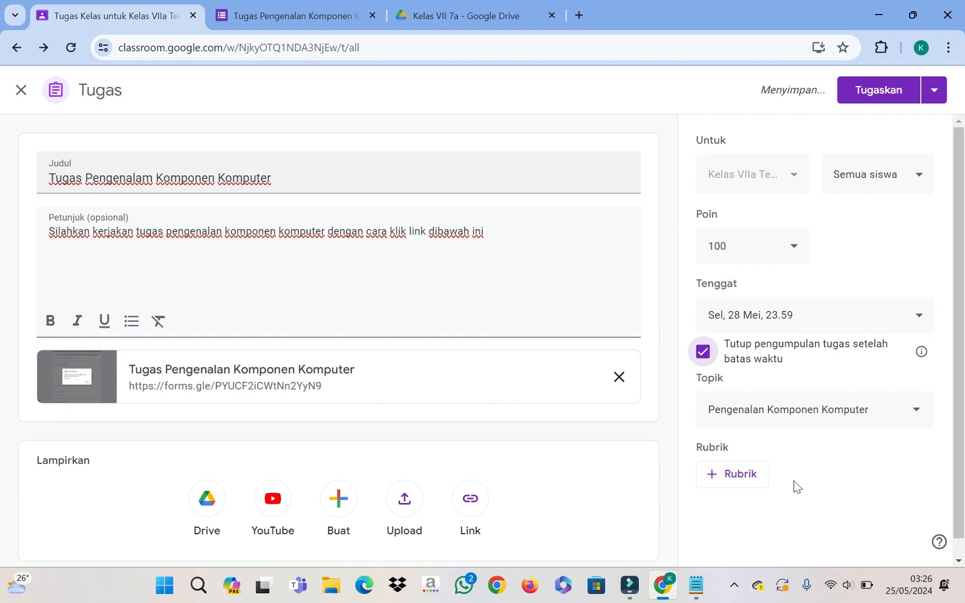
scroll(790, 469, down, 1)
scroll(796, 447, up, 1)
click(732, 476)
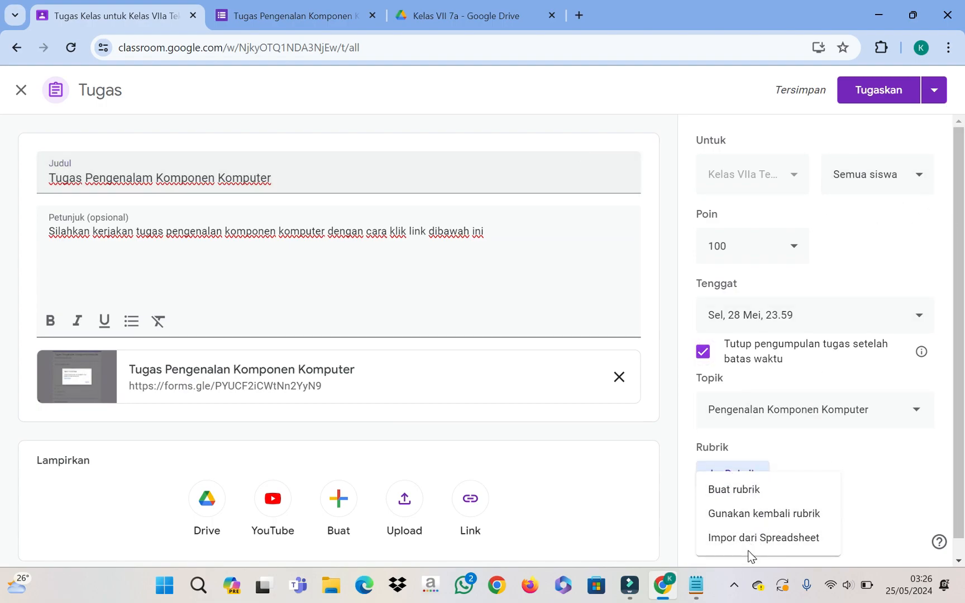
Step: Start a new rubric and keep its point ordering set to Menurun
click(739, 490)
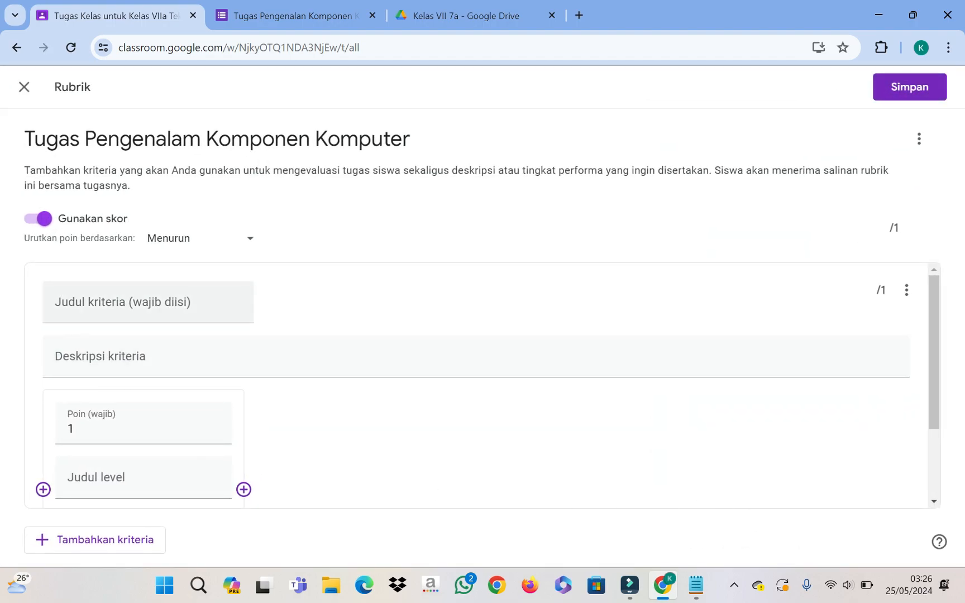
scroll(237, 341, down, 3)
scroll(237, 340, up, 3)
scroll(148, 402, down, 2)
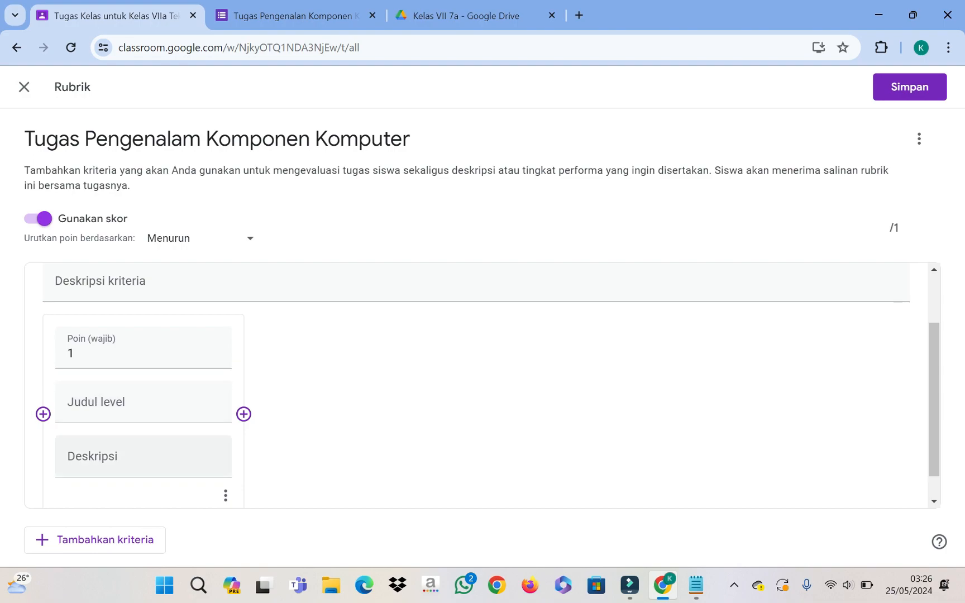
scroll(480, 385, up, 2)
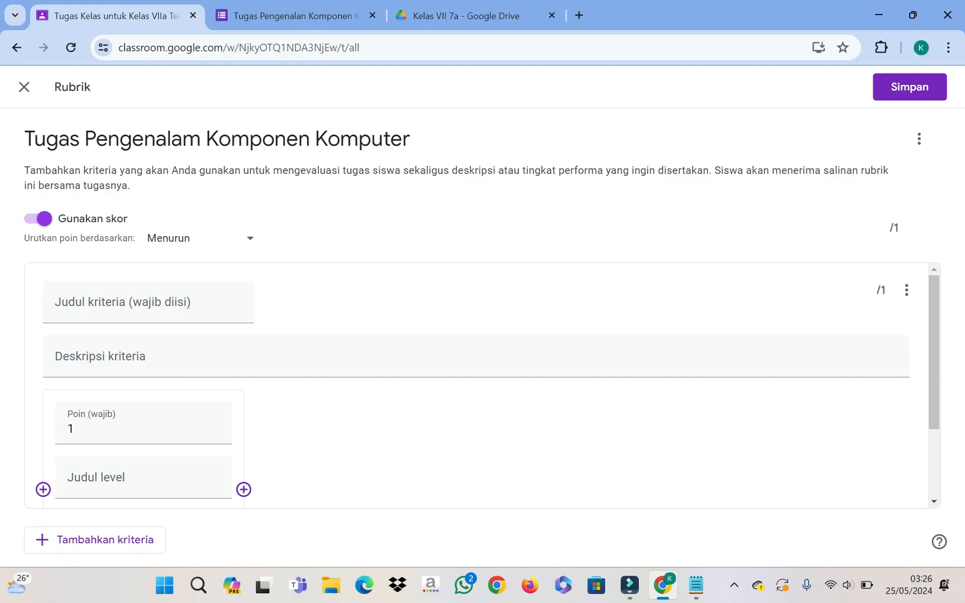
click(251, 244)
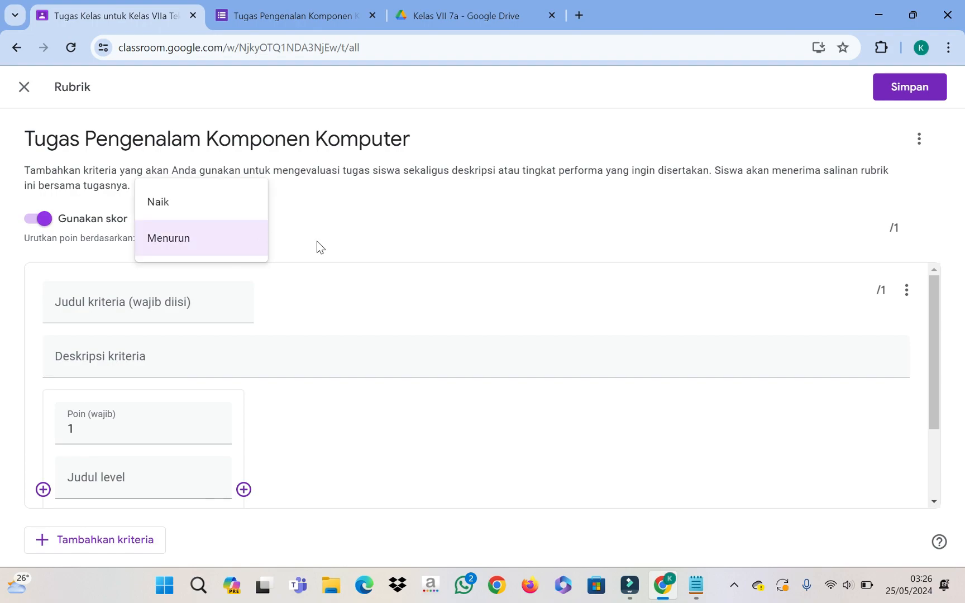
click(330, 245)
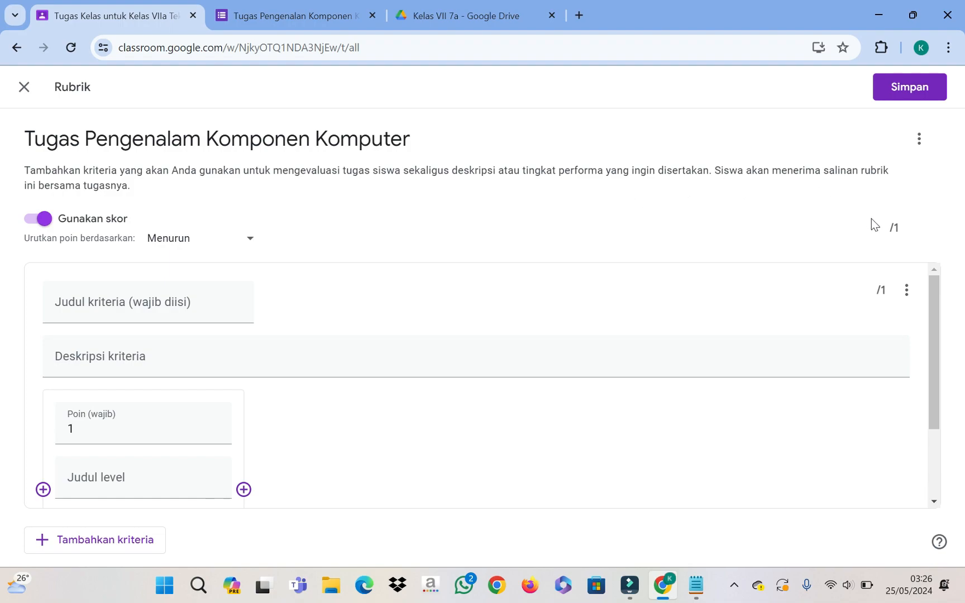
scroll(251, 457, down, 2)
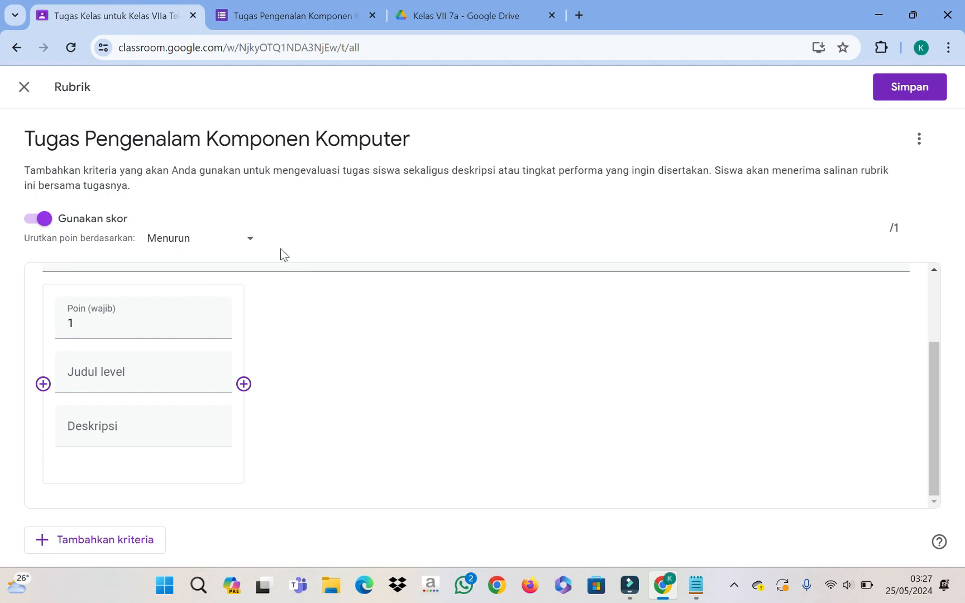
Step: Add a second rubric criterion, then exit the rubric editor
click(104, 540)
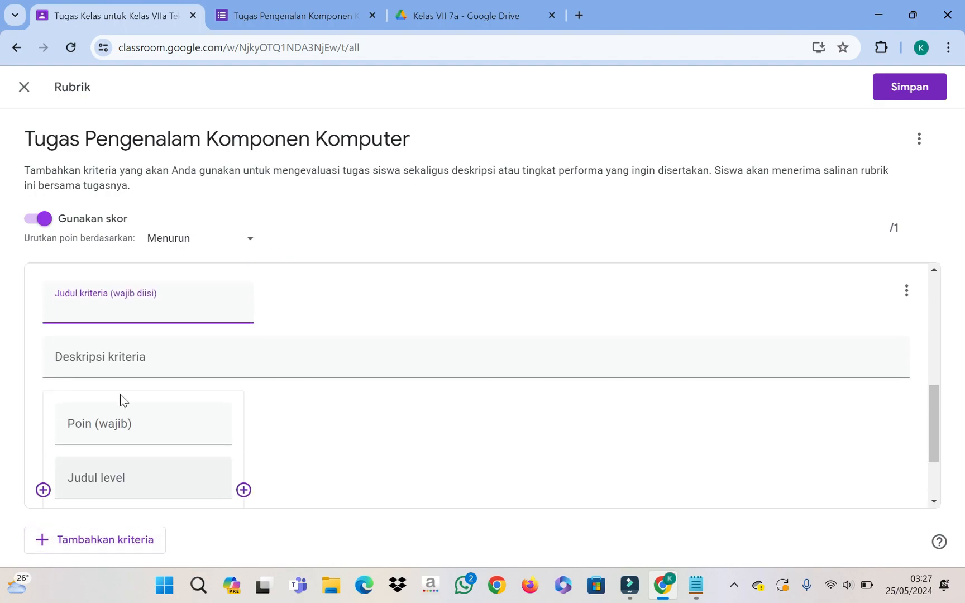
scroll(130, 378, down, 4)
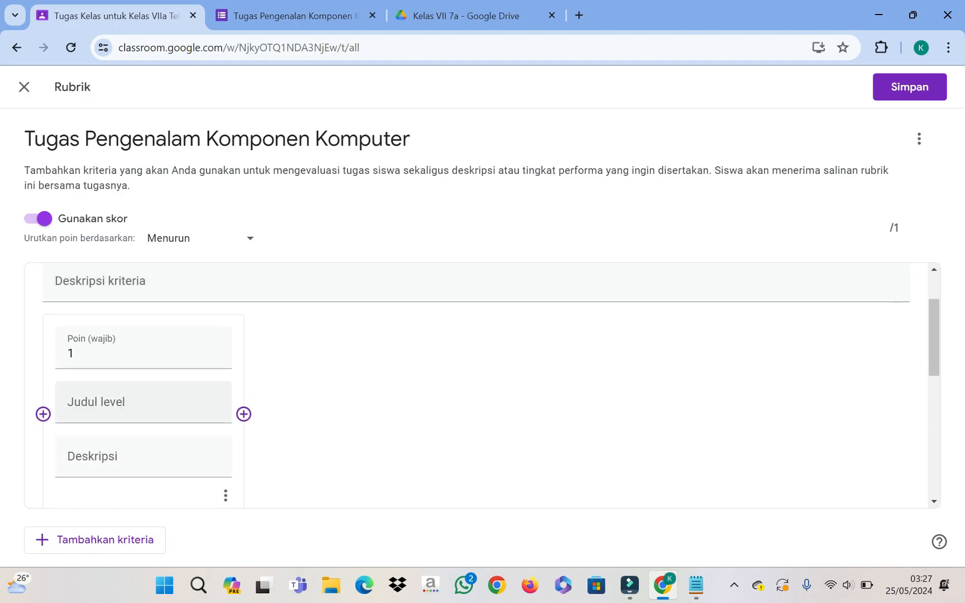
scroll(141, 412, down, 1)
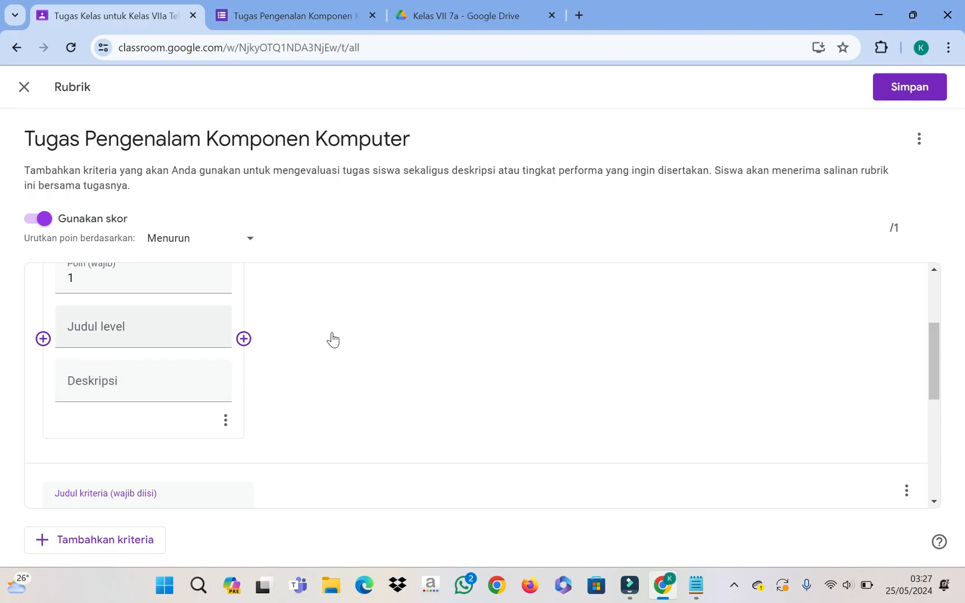
click(23, 89)
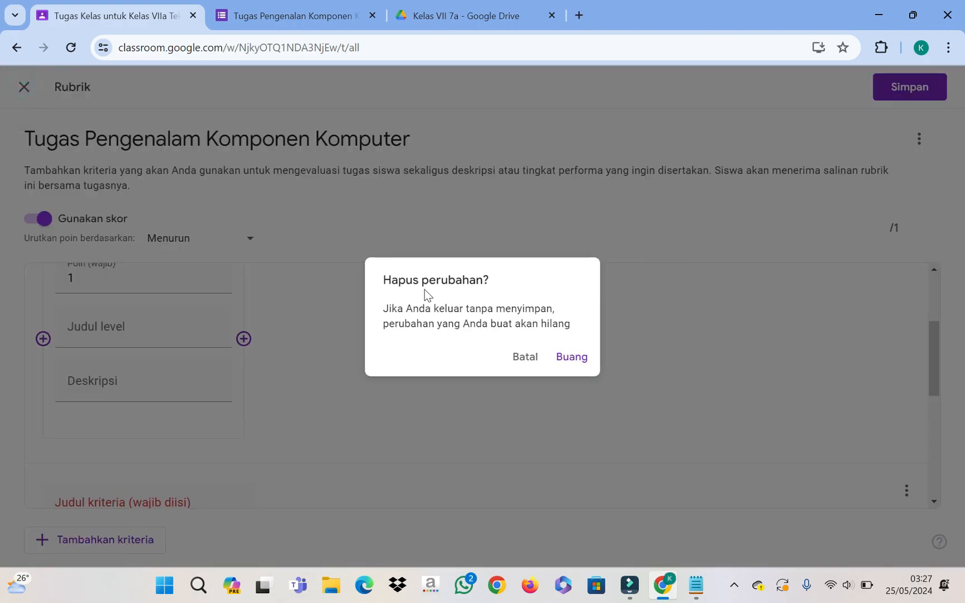
Step: Discard the unsaved rubric and check the quiz form's responses in Google Forms
click(572, 360)
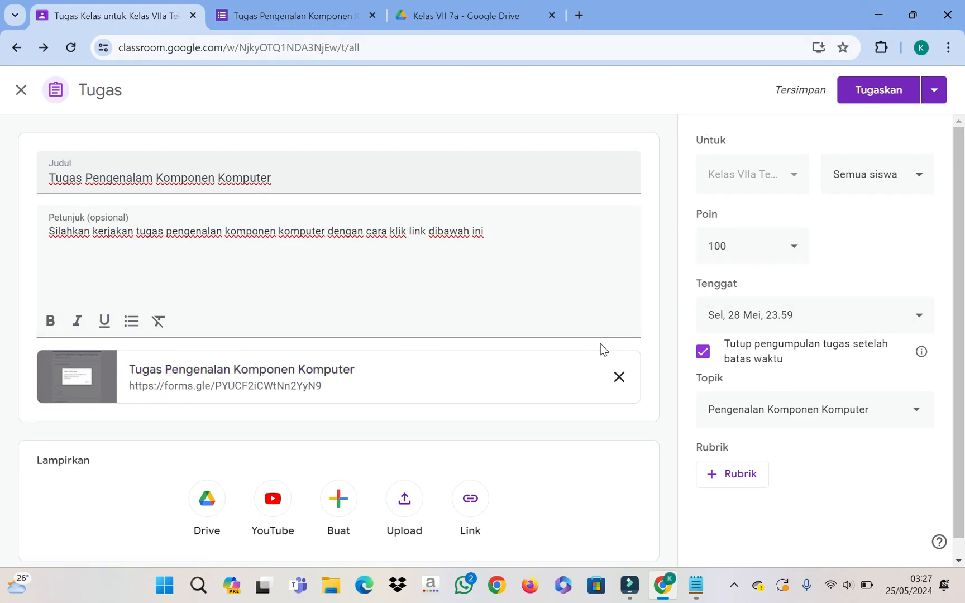
click(316, 9)
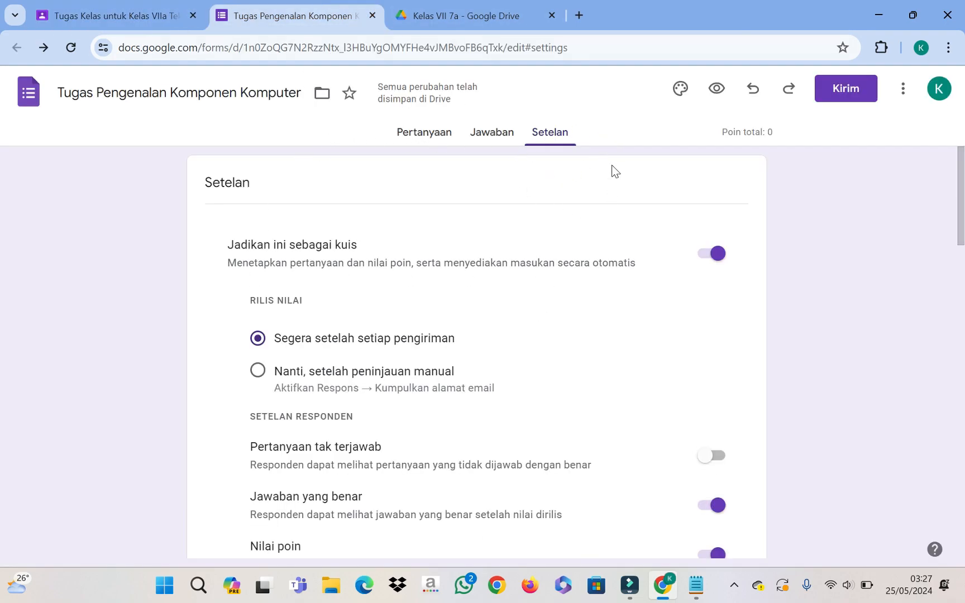
click(506, 139)
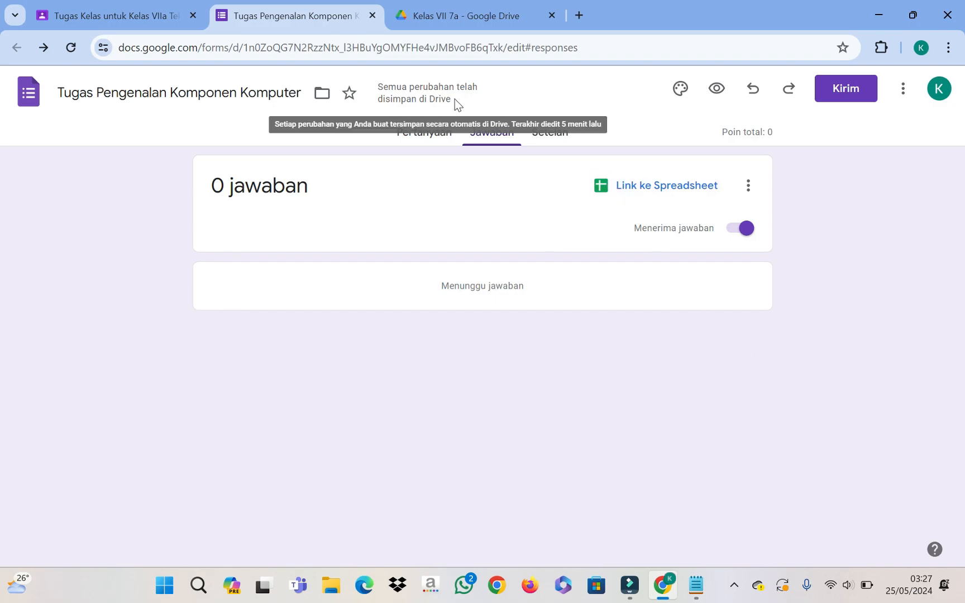
Step: Return to the Classroom assignment draft and review it
click(134, 19)
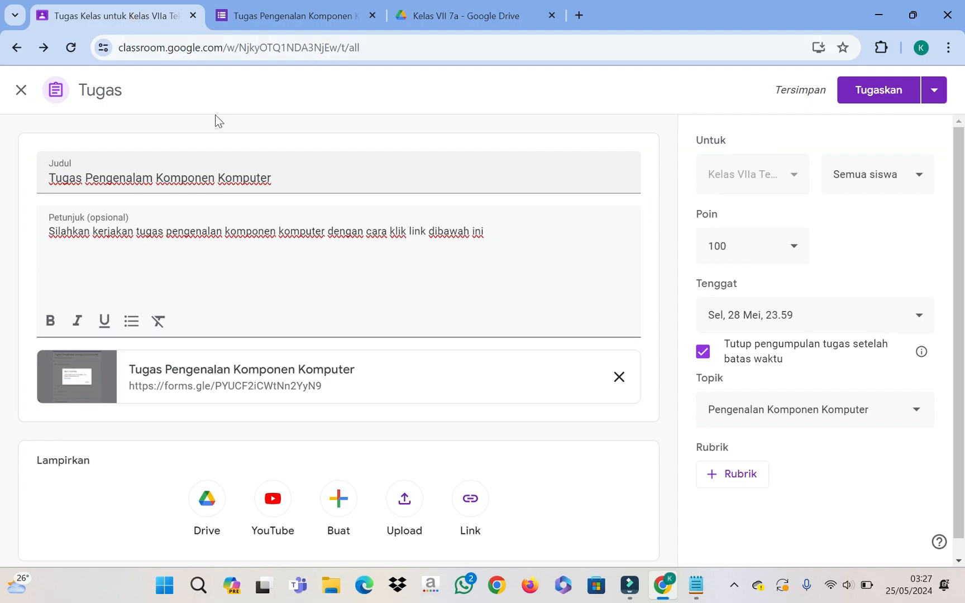
scroll(384, 331, down, 1)
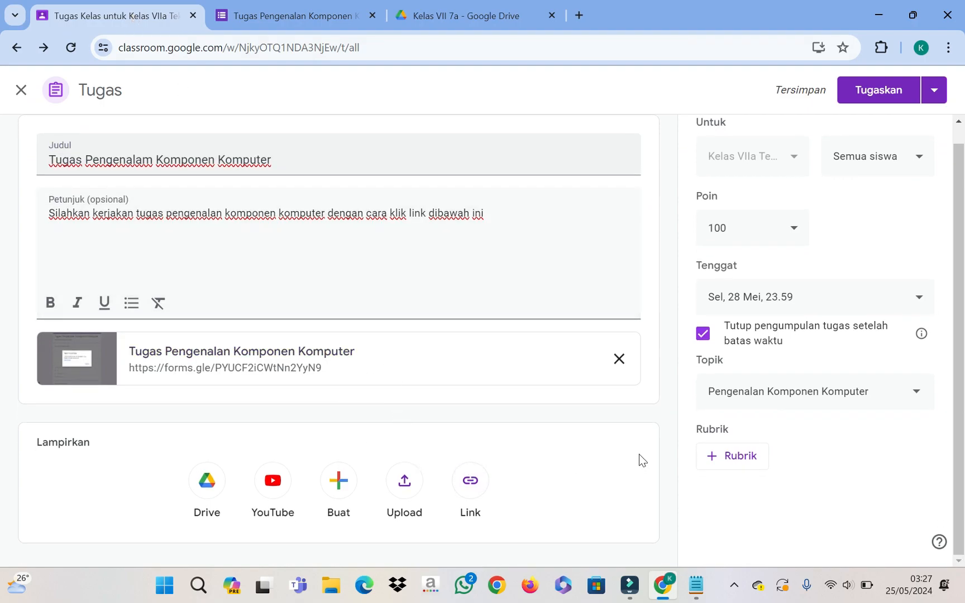
scroll(472, 182, up, 1)
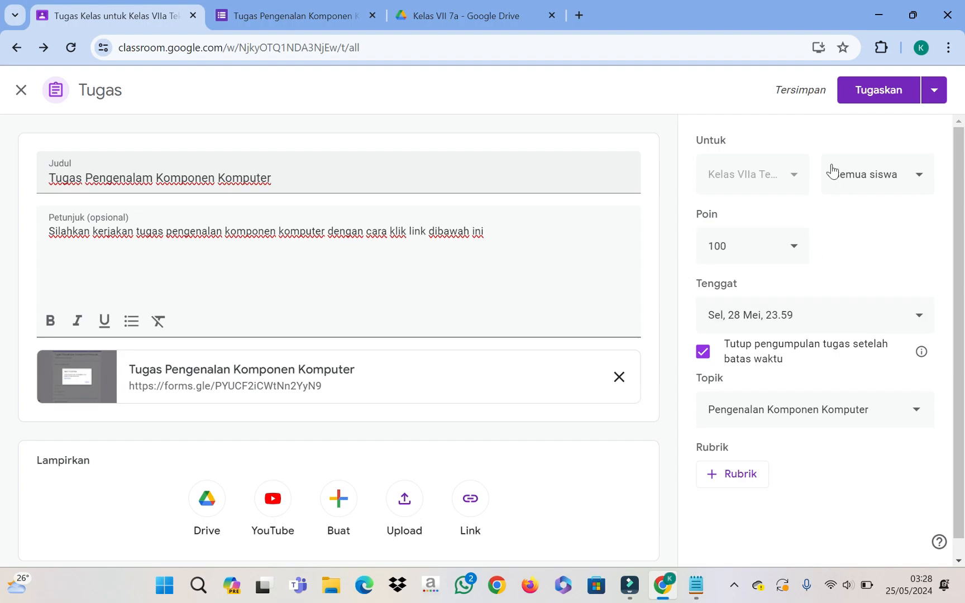
click(880, 91)
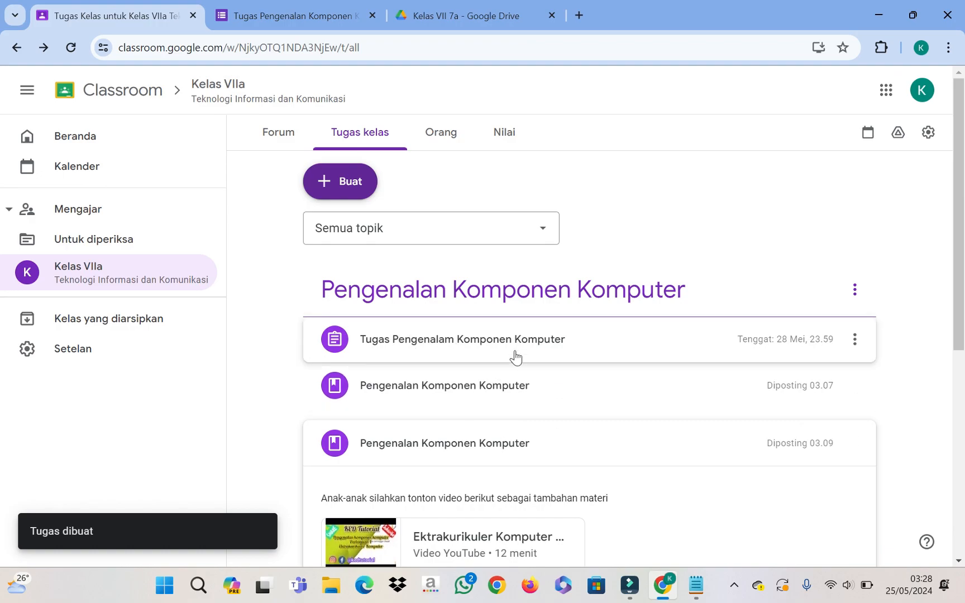
drag(479, 342, 538, 443)
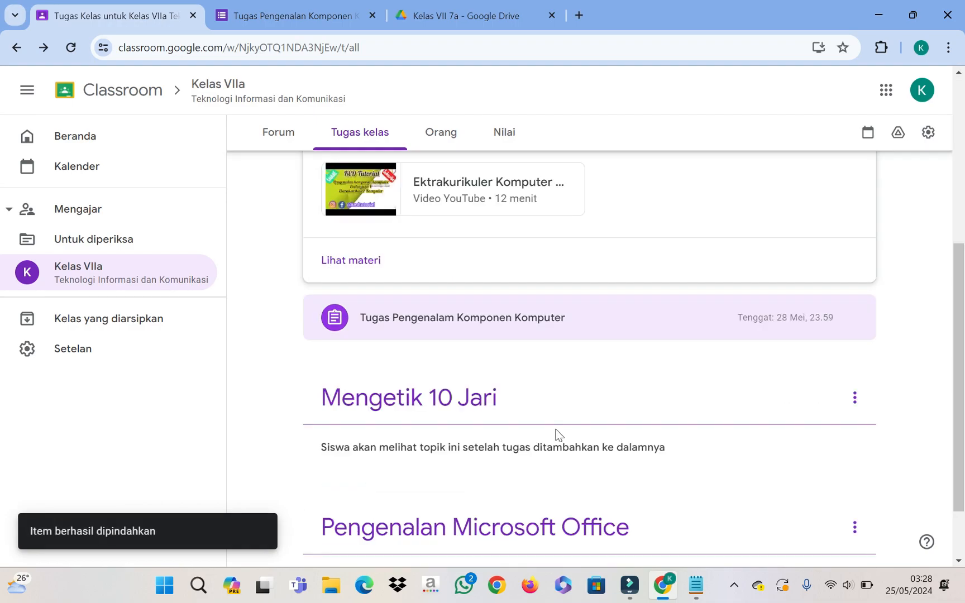
scroll(553, 430, up, 5)
scroll(551, 424, down, 4)
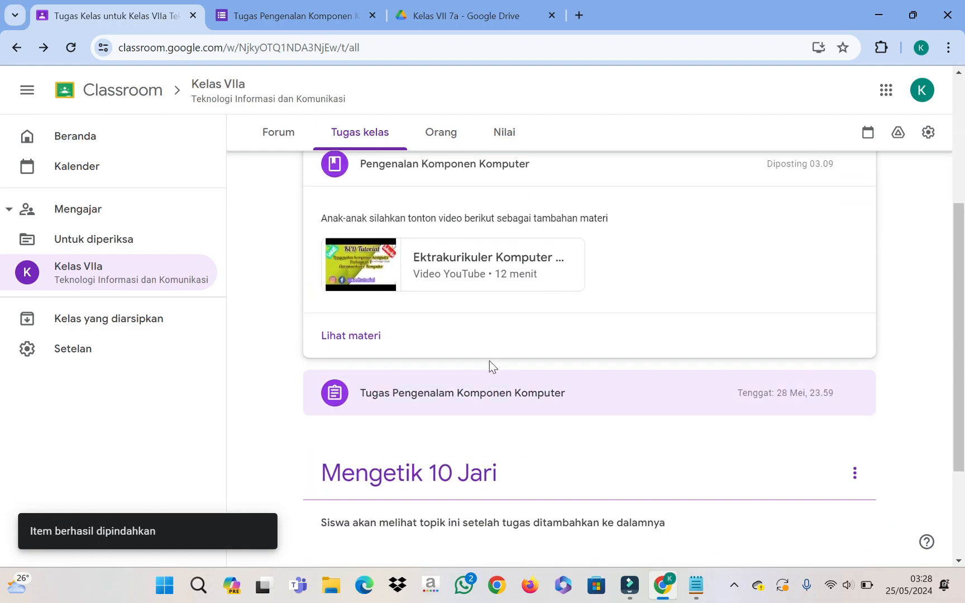
scroll(642, 400, up, 1)
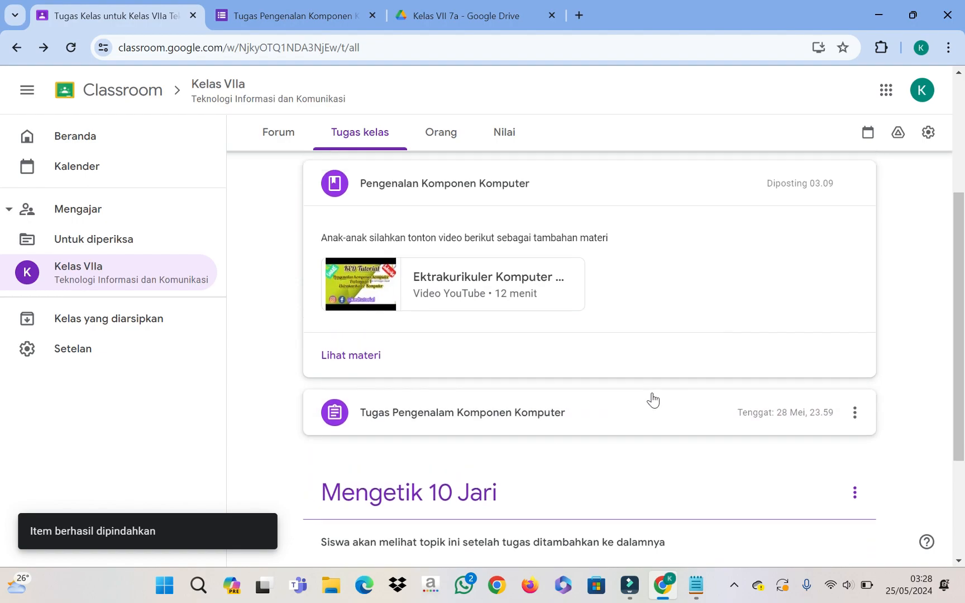
scroll(652, 400, up, 2)
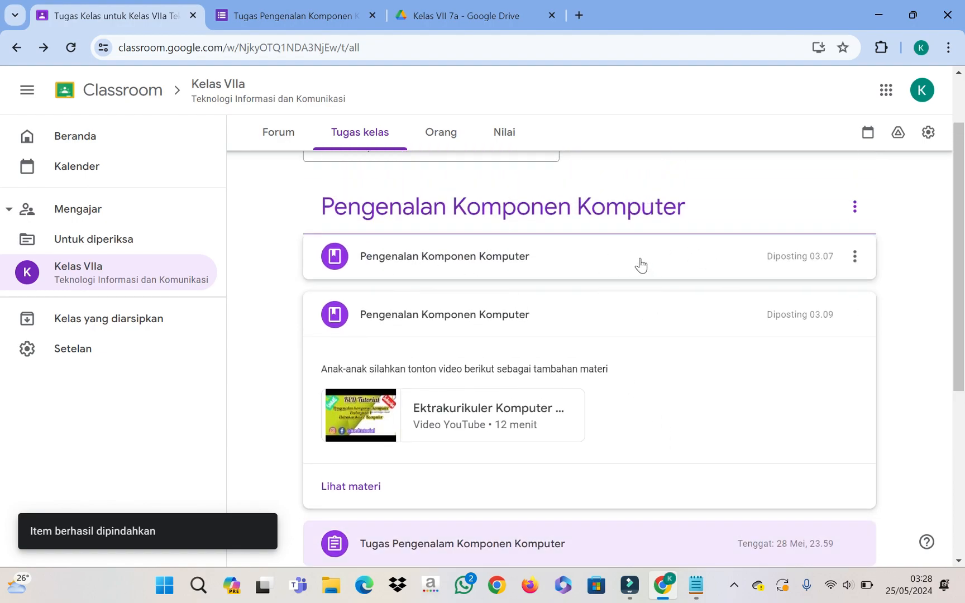
scroll(640, 312, down, 1)
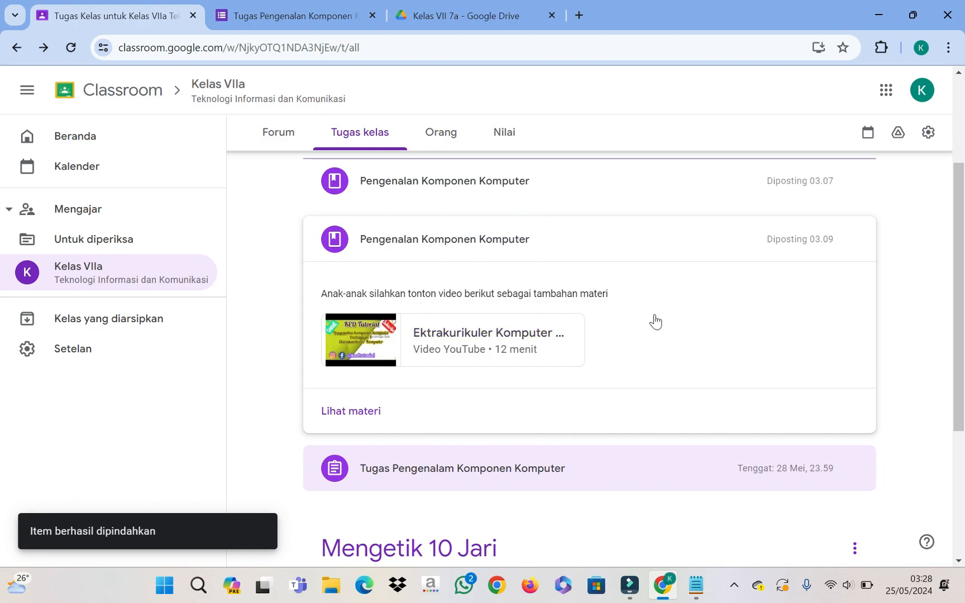
scroll(655, 322, down, 2)
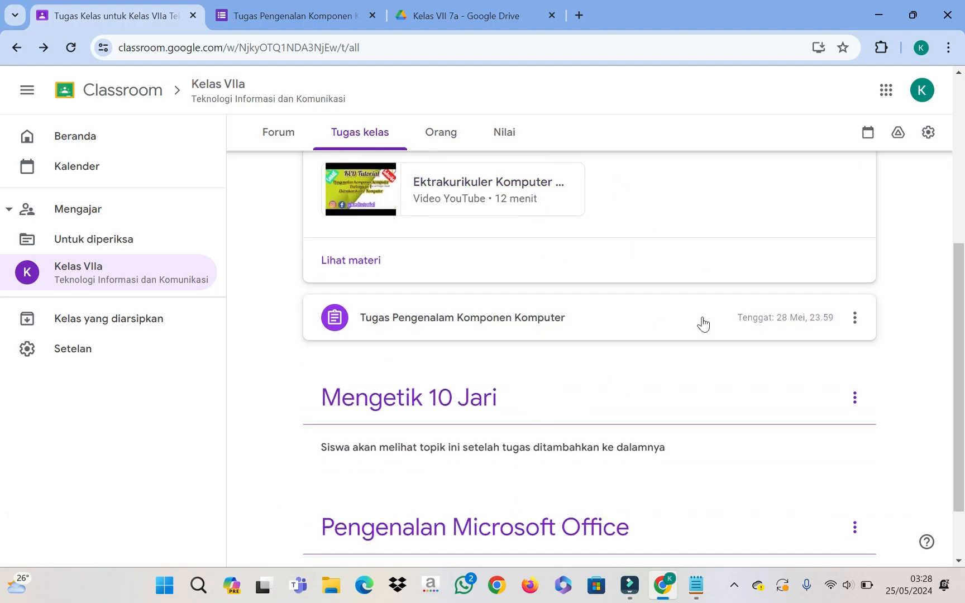
scroll(698, 322, up, 3)
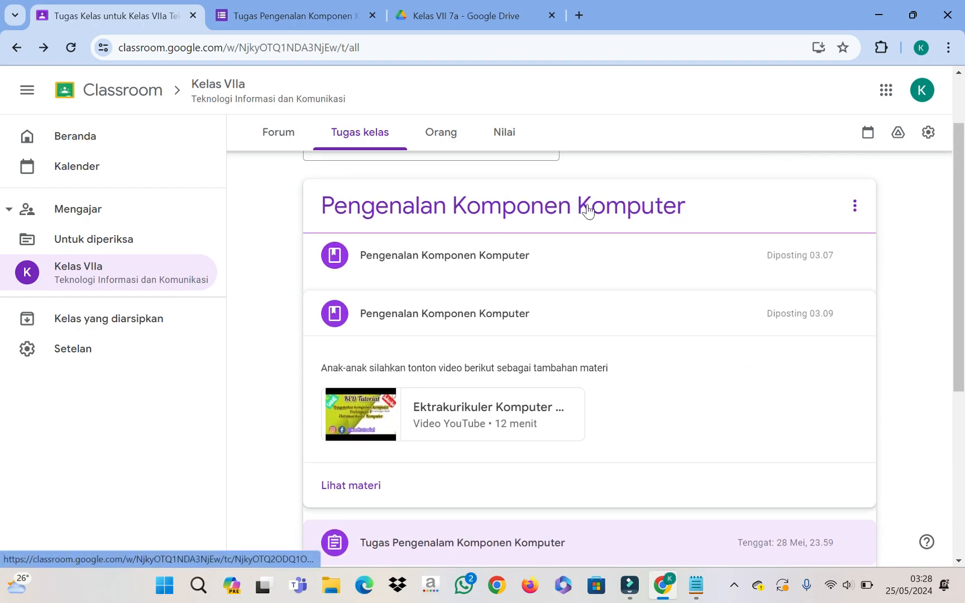
scroll(588, 209, down, 1)
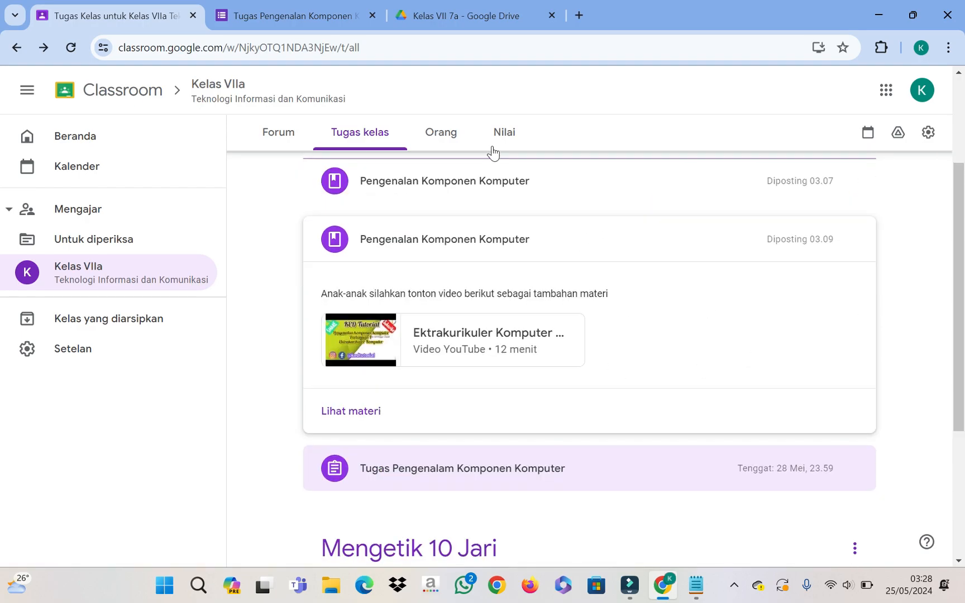
scroll(698, 382, up, 2)
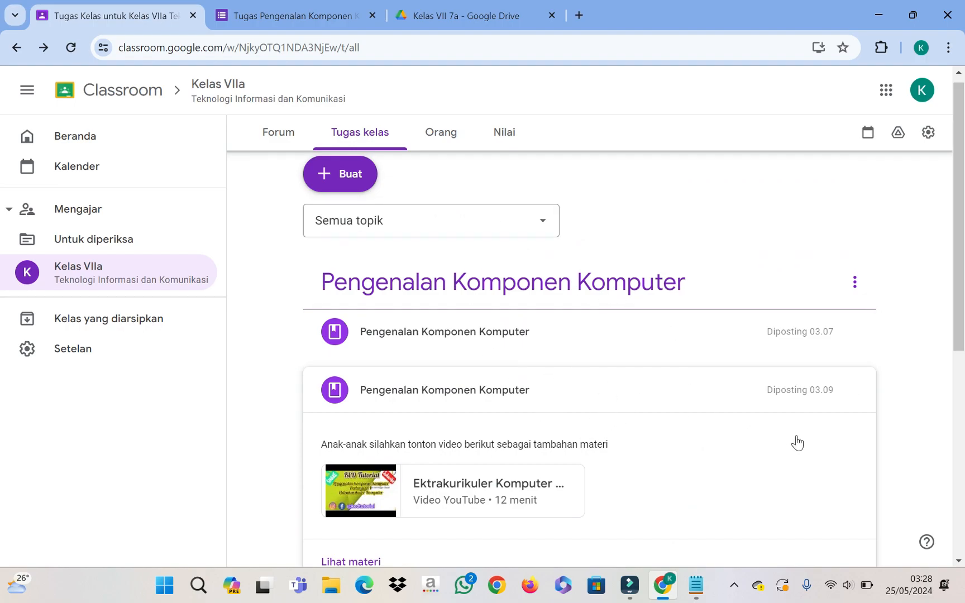
Step: Look through the class's Orang and Nilai pages, then go back to Tugas kelas
click(431, 142)
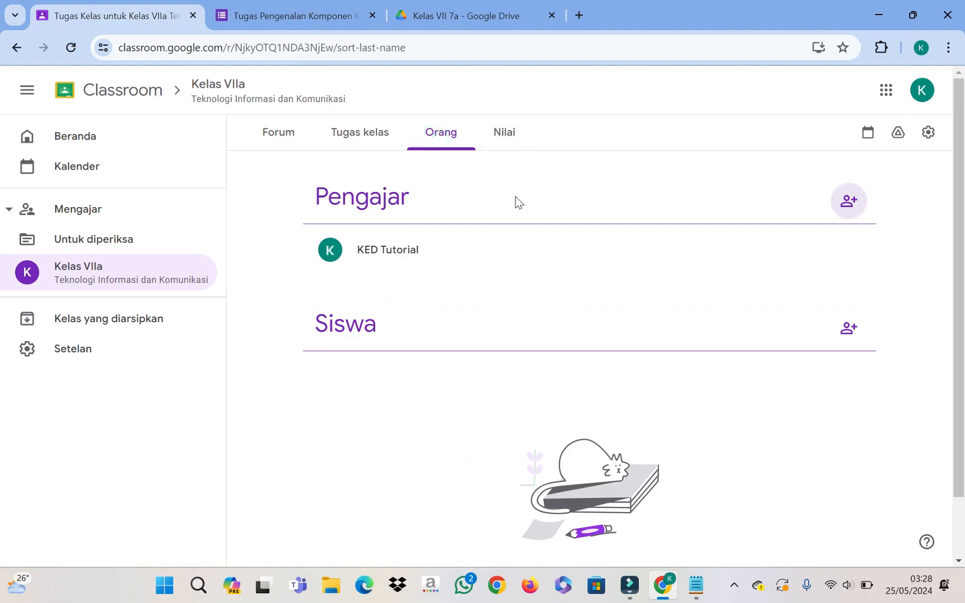
click(502, 134)
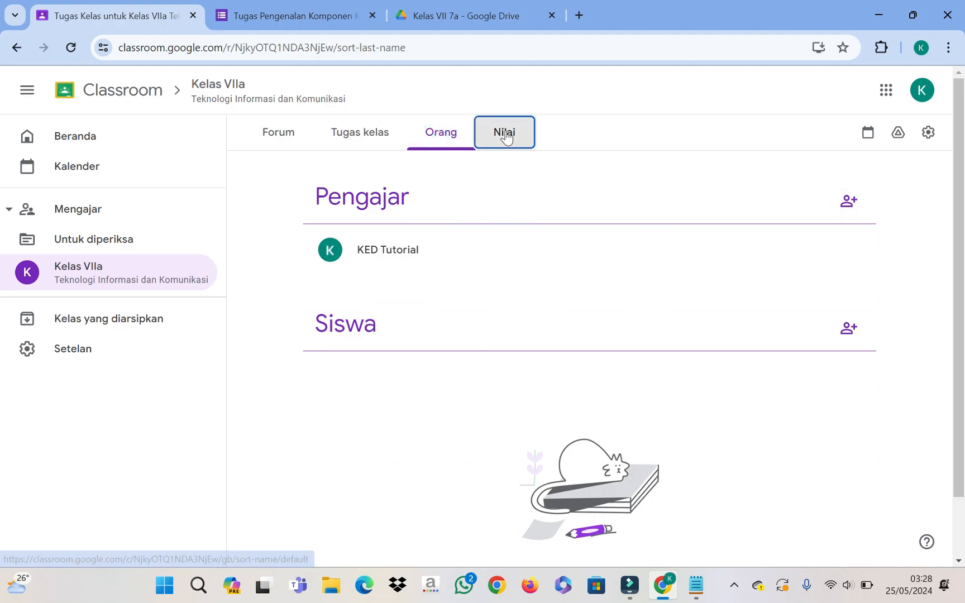
click(374, 135)
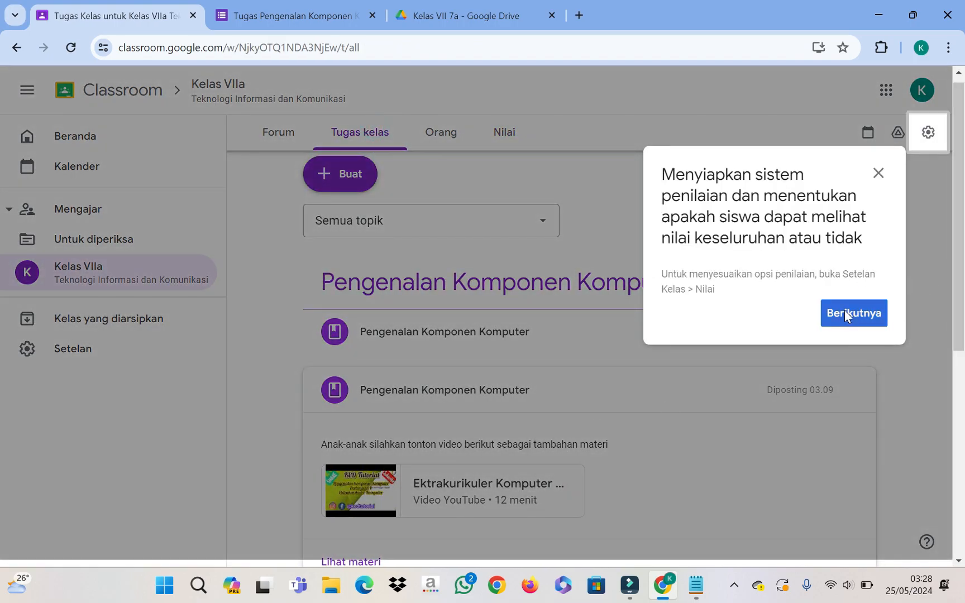
Step: Dismiss the grading tip and open the assignment's full instructions page
click(844, 313)
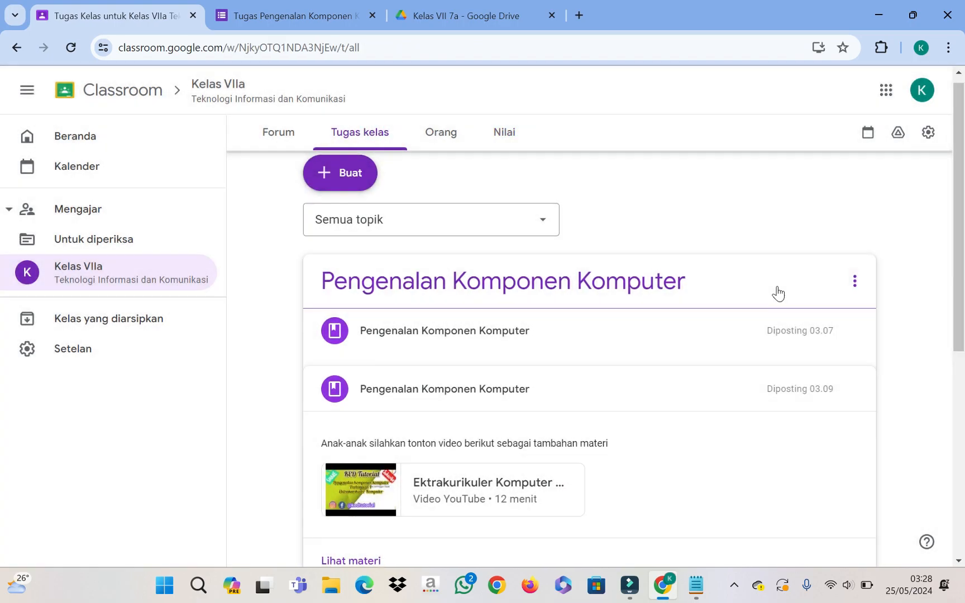
scroll(658, 366, down, 7)
click(474, 246)
scroll(745, 207, up, 3)
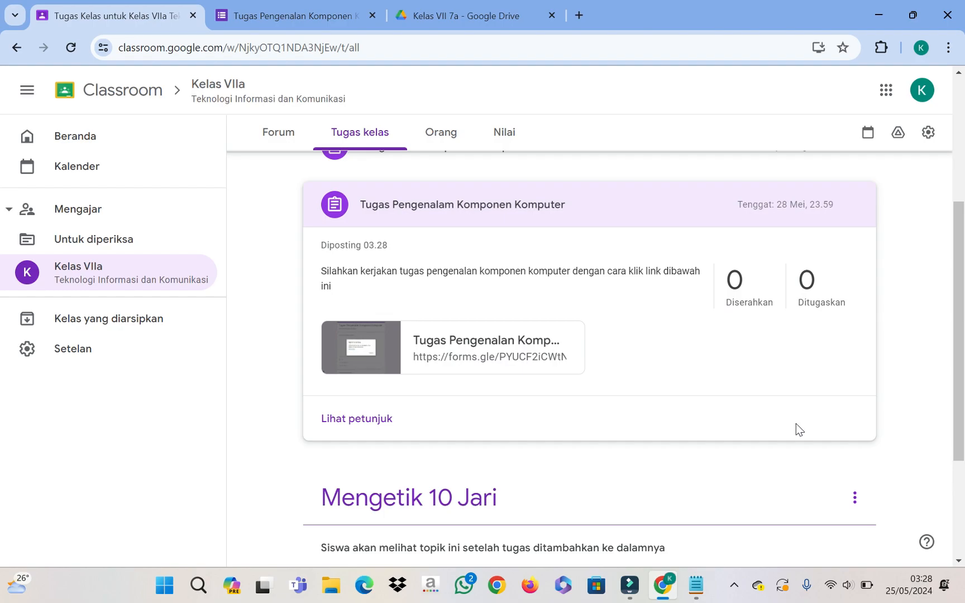
click(369, 425)
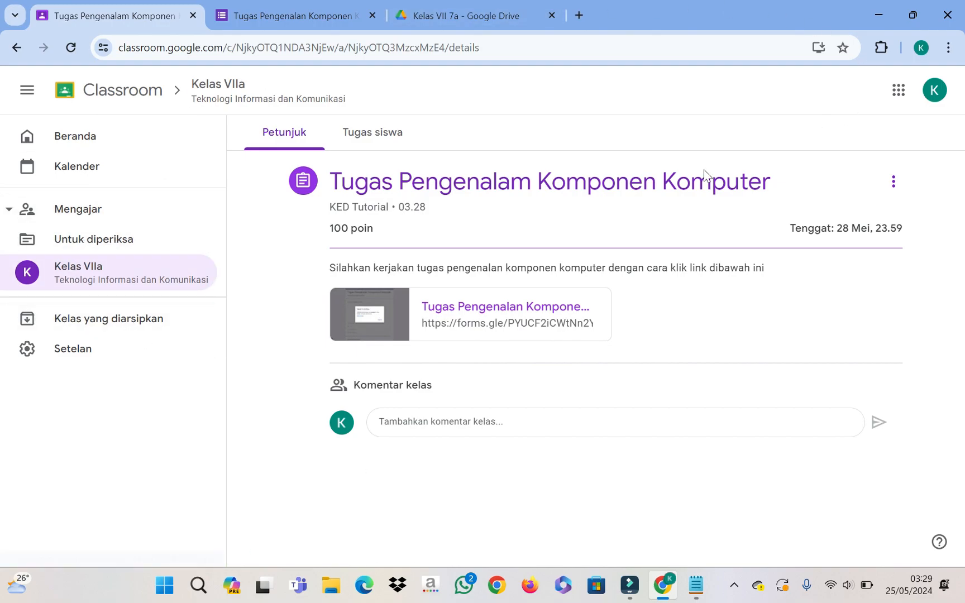
Step: Go to the Kelas VIIa stream and scroll through the Forum feed
click(113, 270)
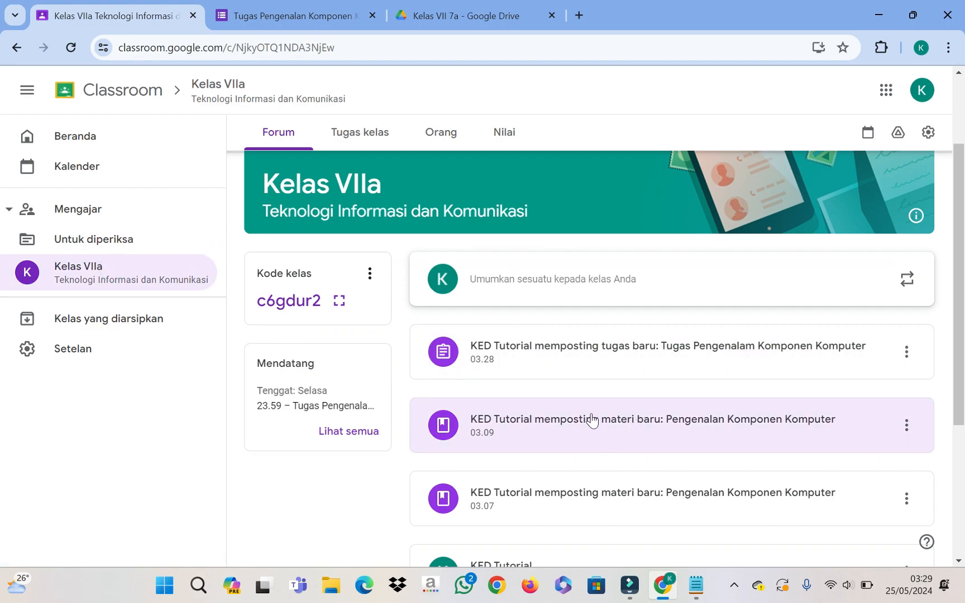
scroll(613, 419, up, 2)
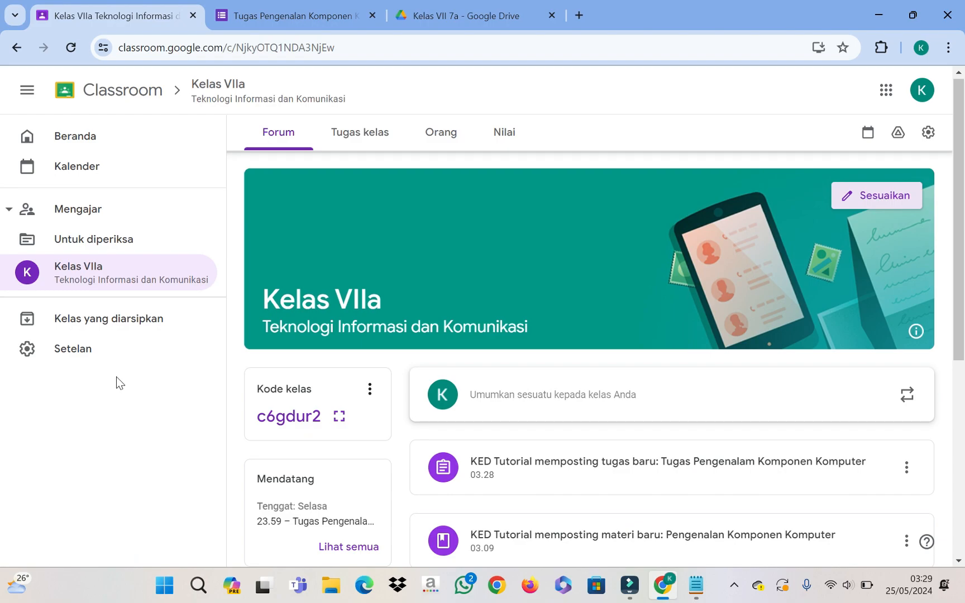
scroll(527, 374, down, 3)
scroll(527, 374, down, 3)
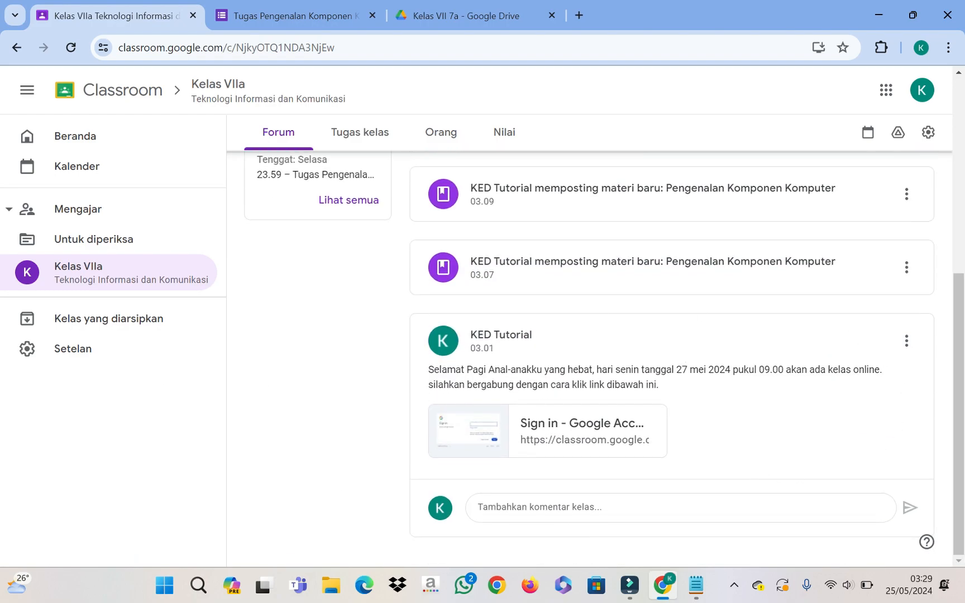
scroll(641, 357, up, 6)
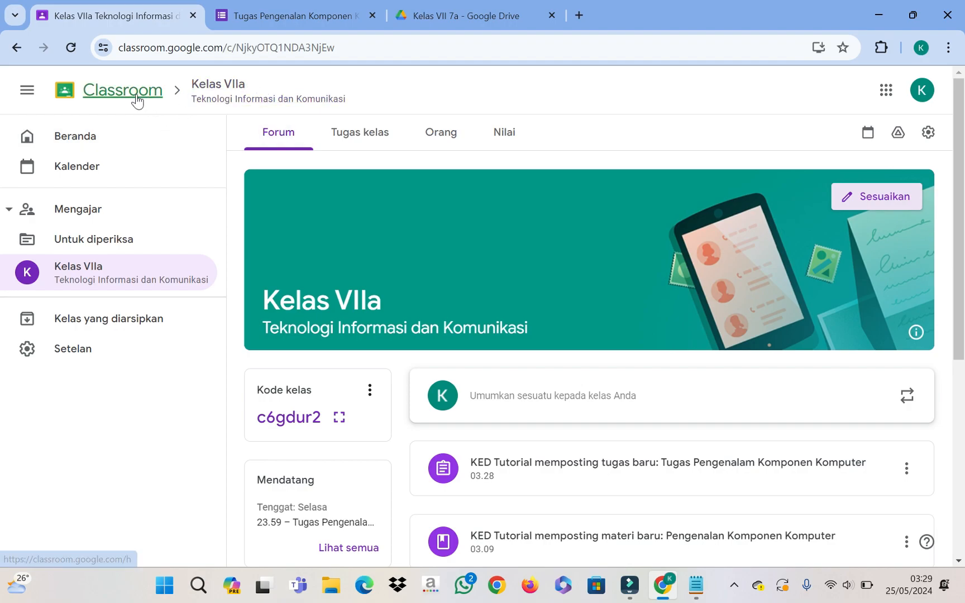
scroll(538, 317, down, 5)
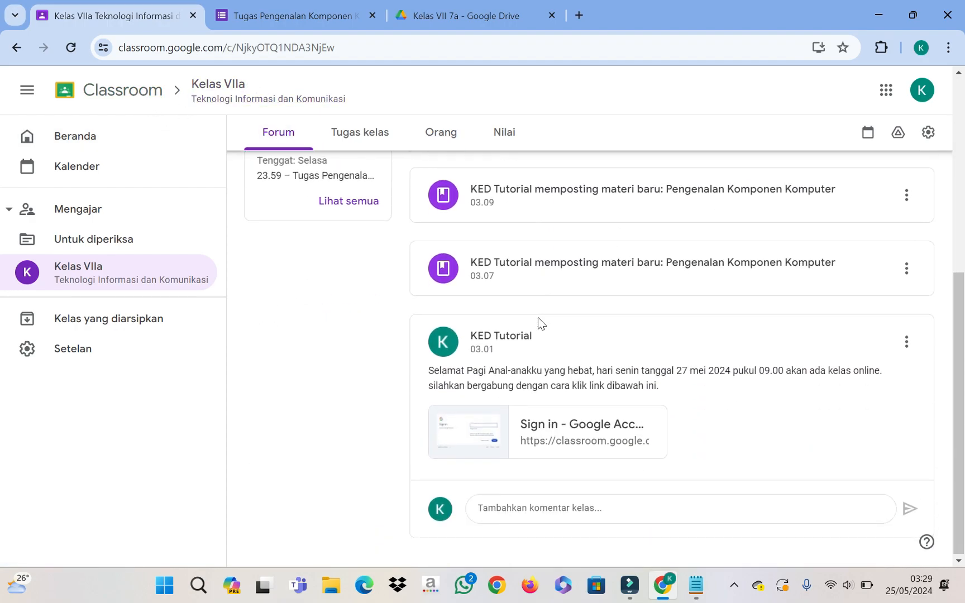
scroll(538, 317, up, 5)
Step: Cycle through Tugas kelas, Orang and Nilai, ending back on the Forum stream
click(370, 140)
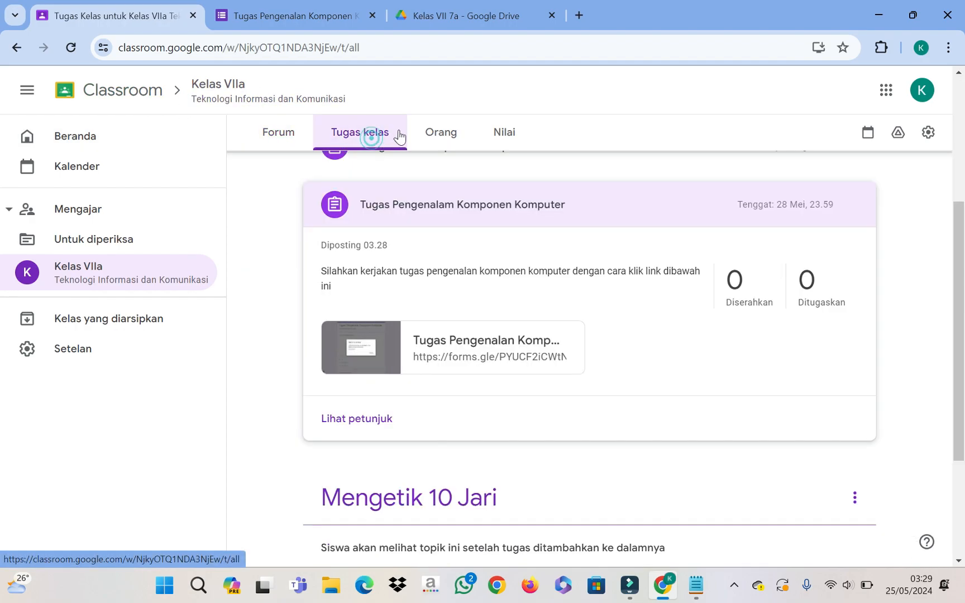
click(440, 139)
click(507, 146)
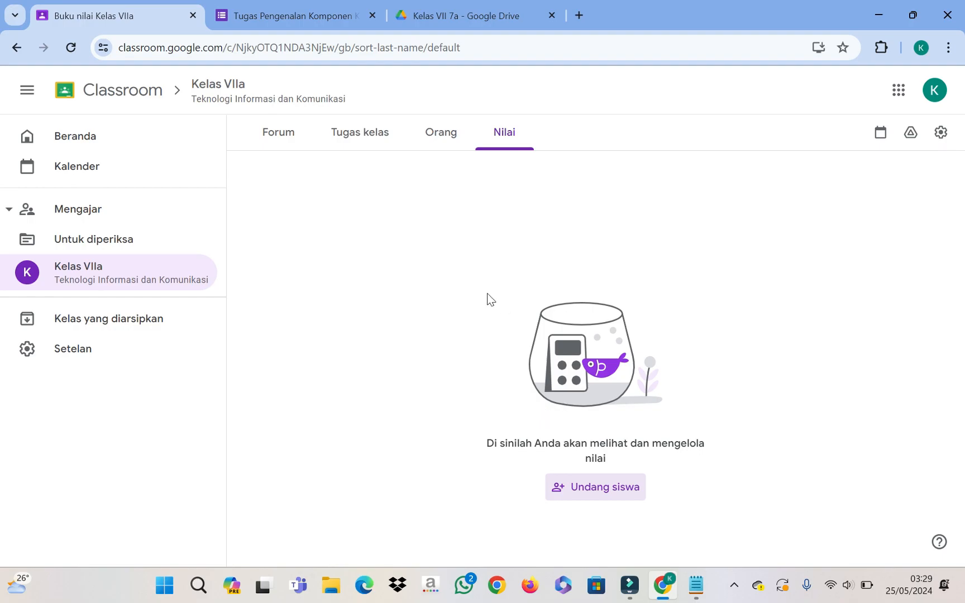
click(343, 140)
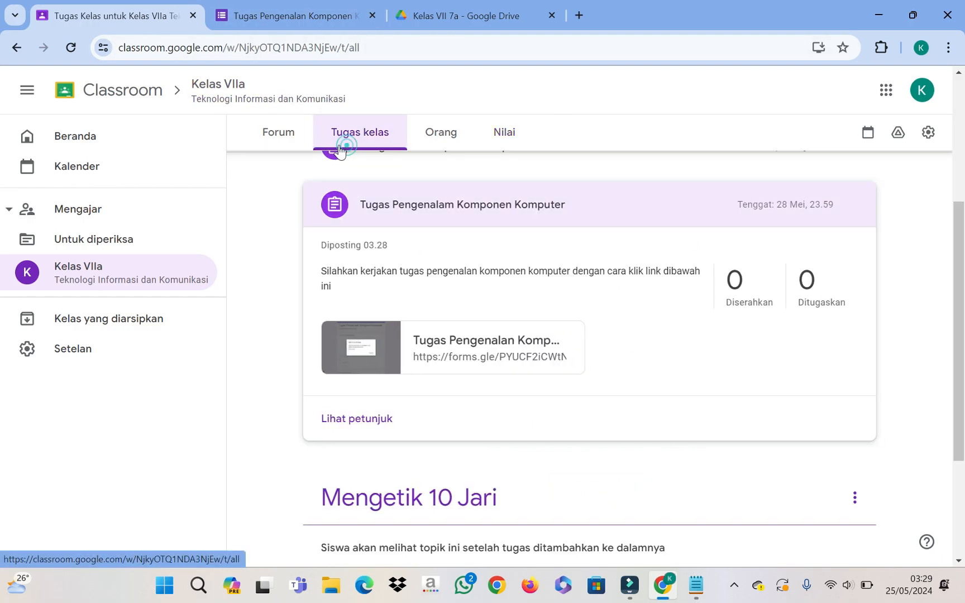
click(276, 134)
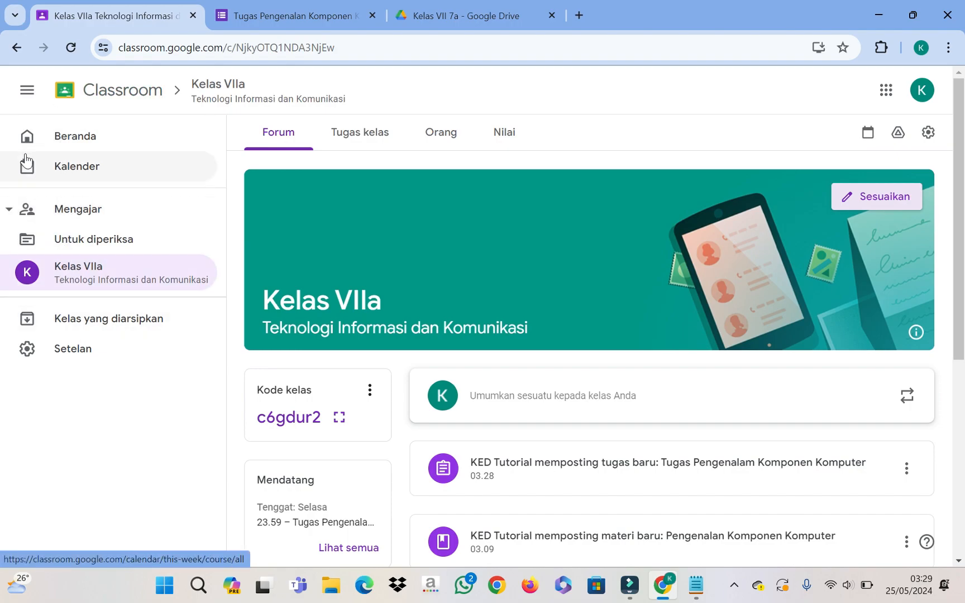
click(26, 98)
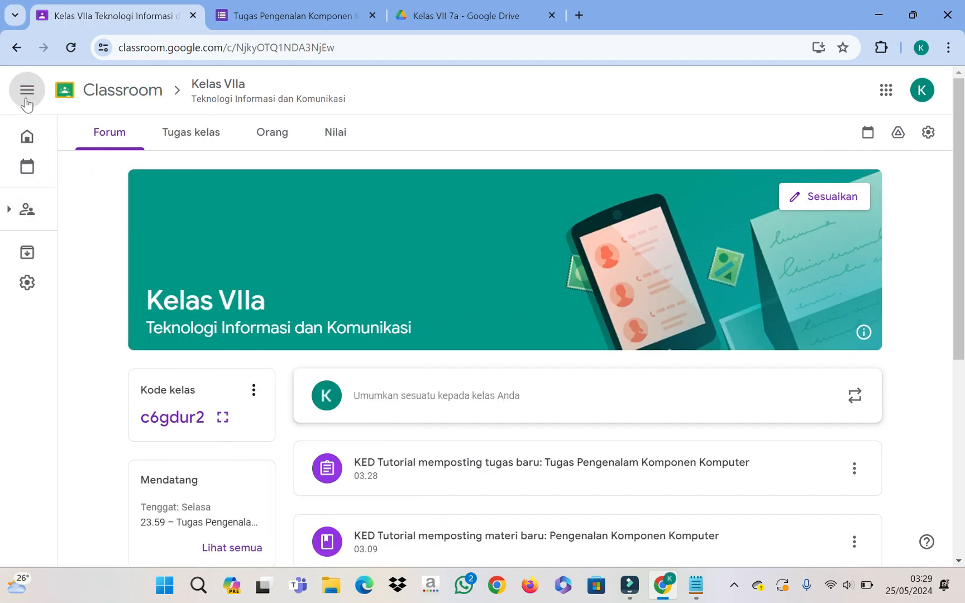
click(26, 98)
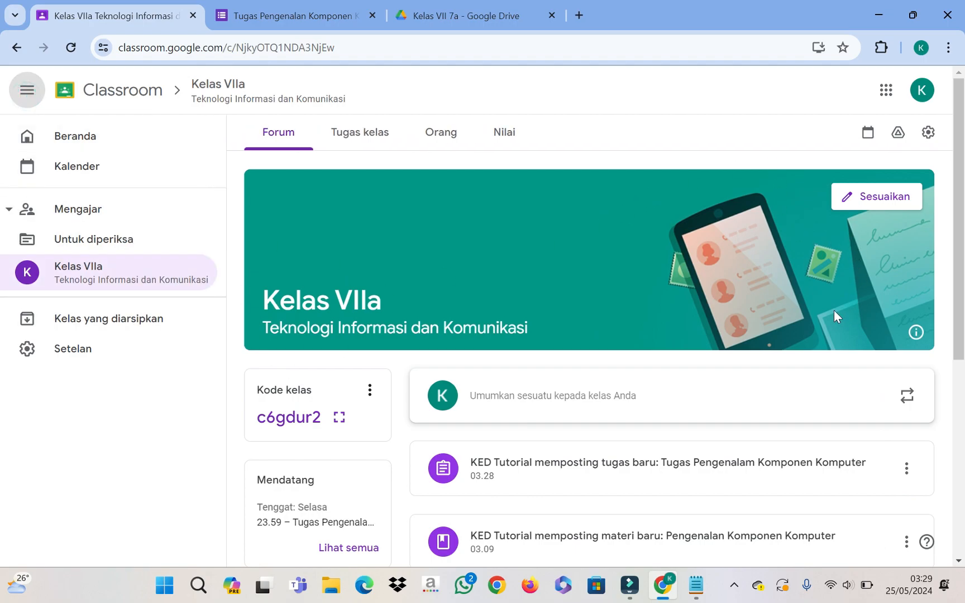
click(532, 265)
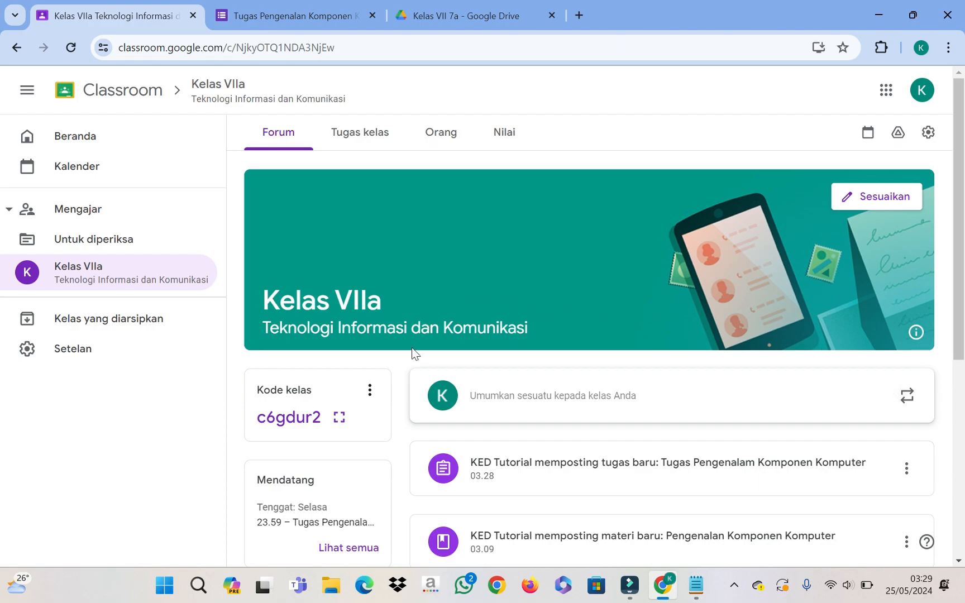
click(79, 273)
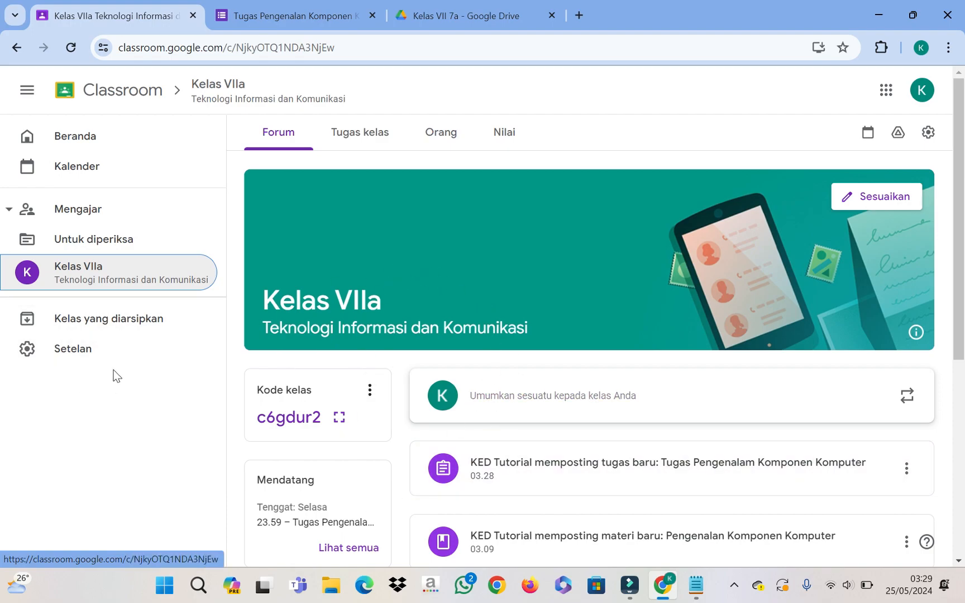
click(92, 358)
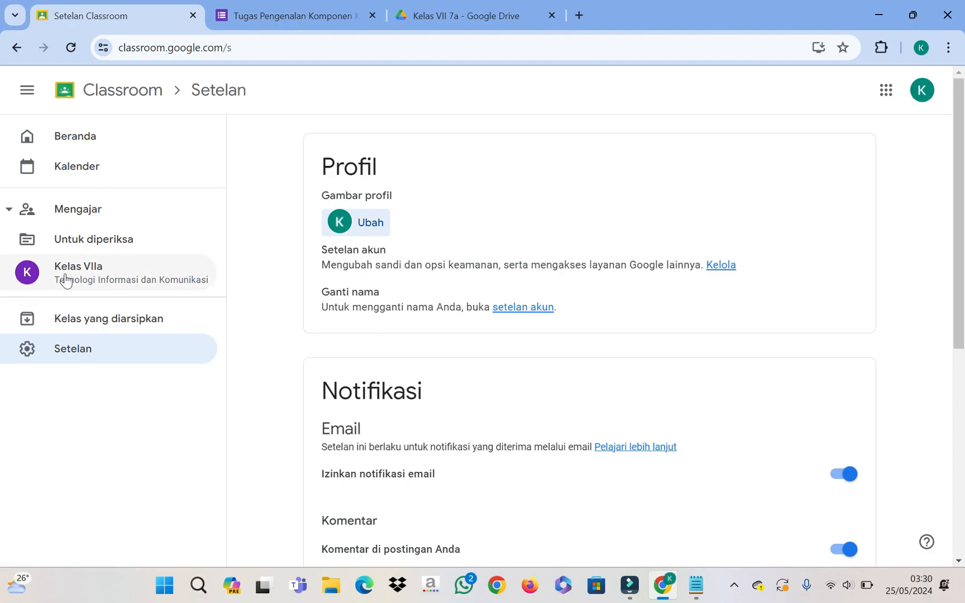
click(86, 264)
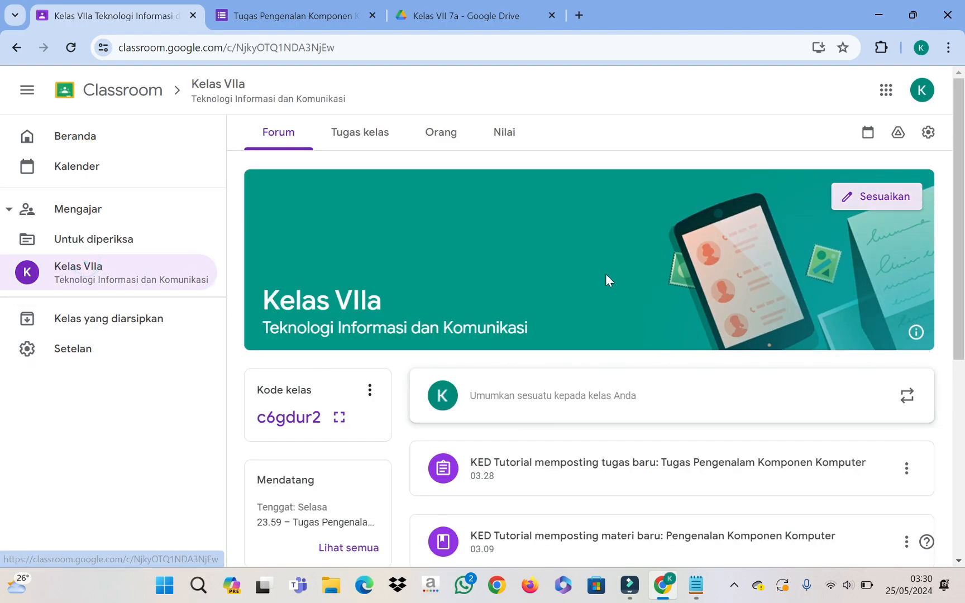
scroll(616, 368, down, 2)
scroll(616, 369, down, 4)
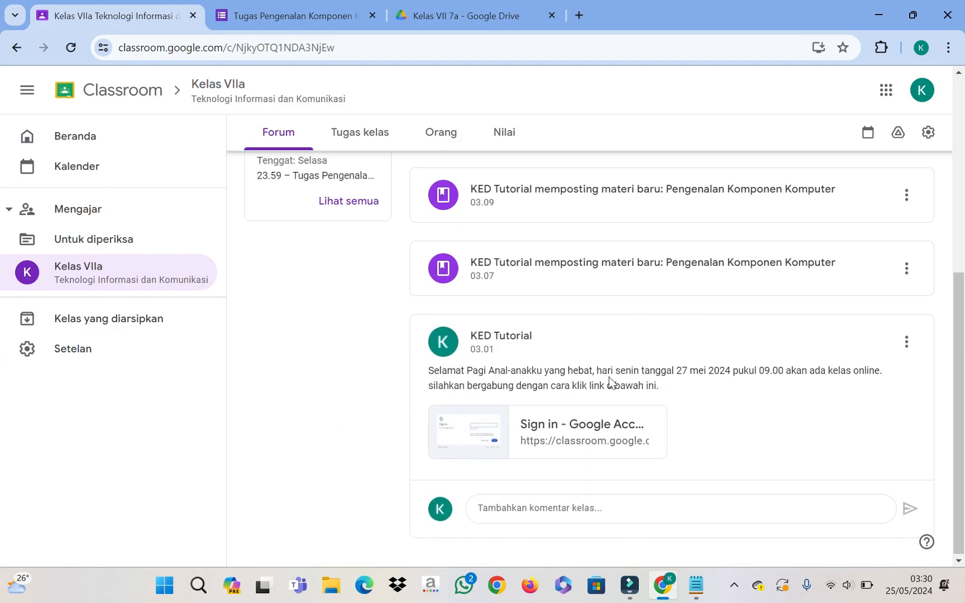
scroll(609, 384, up, 6)
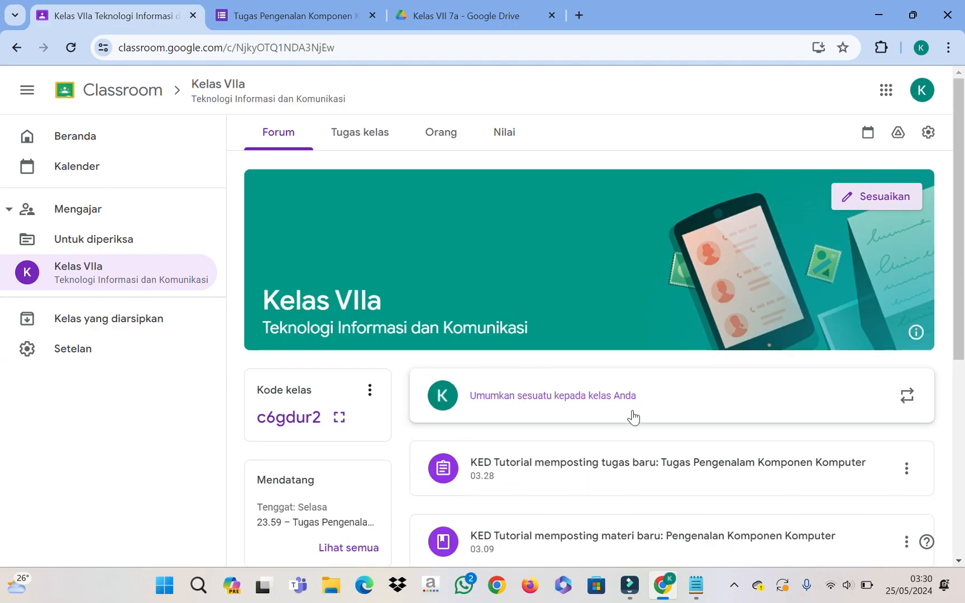